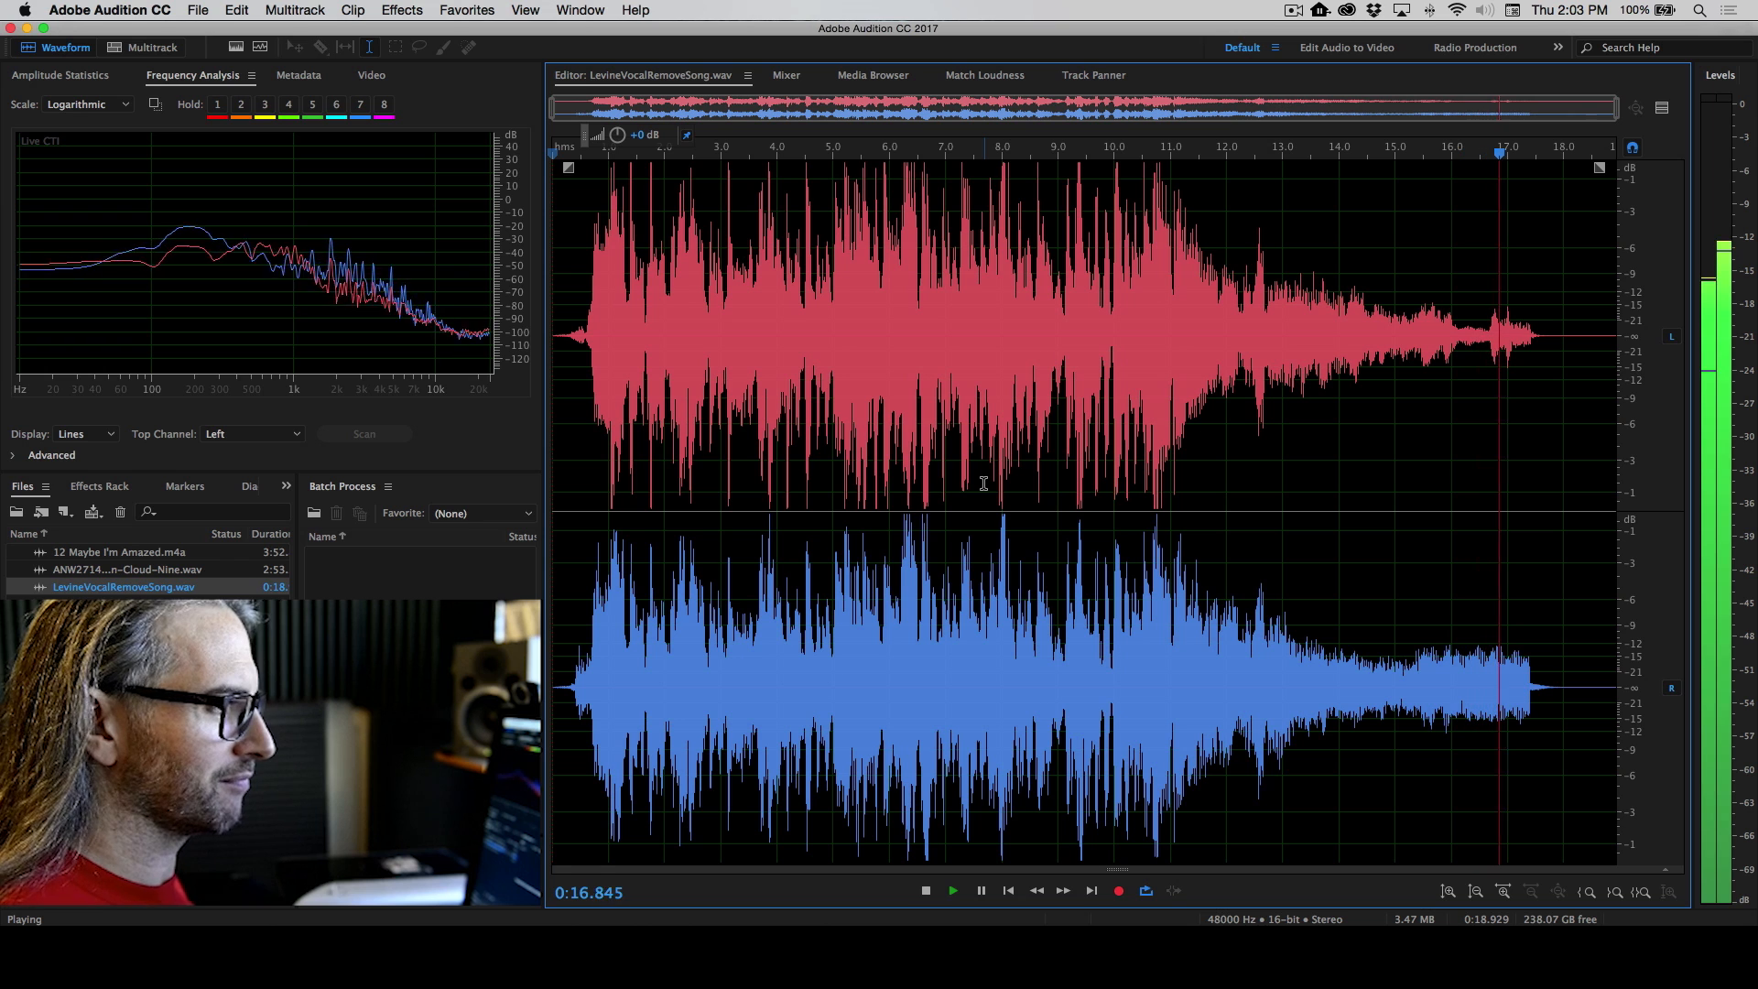
Stop playback and open the Center Channel Extractor effect with the Vocal Remove preset
key(space)
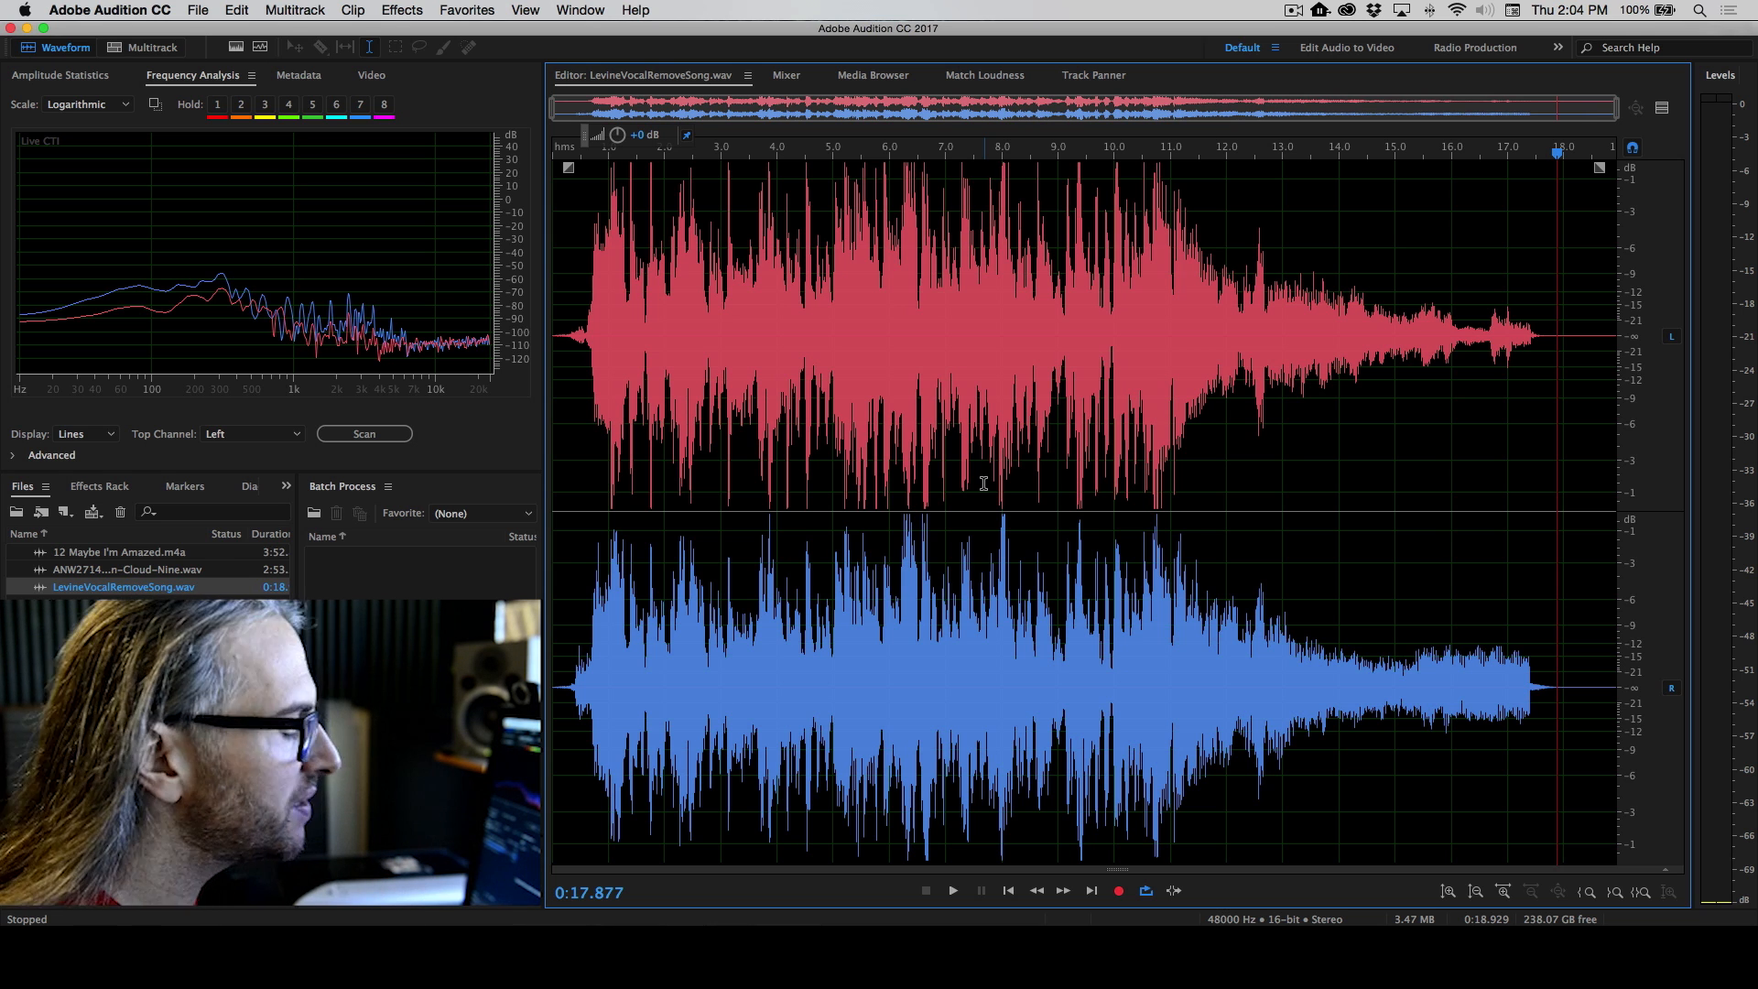
click(386, 9)
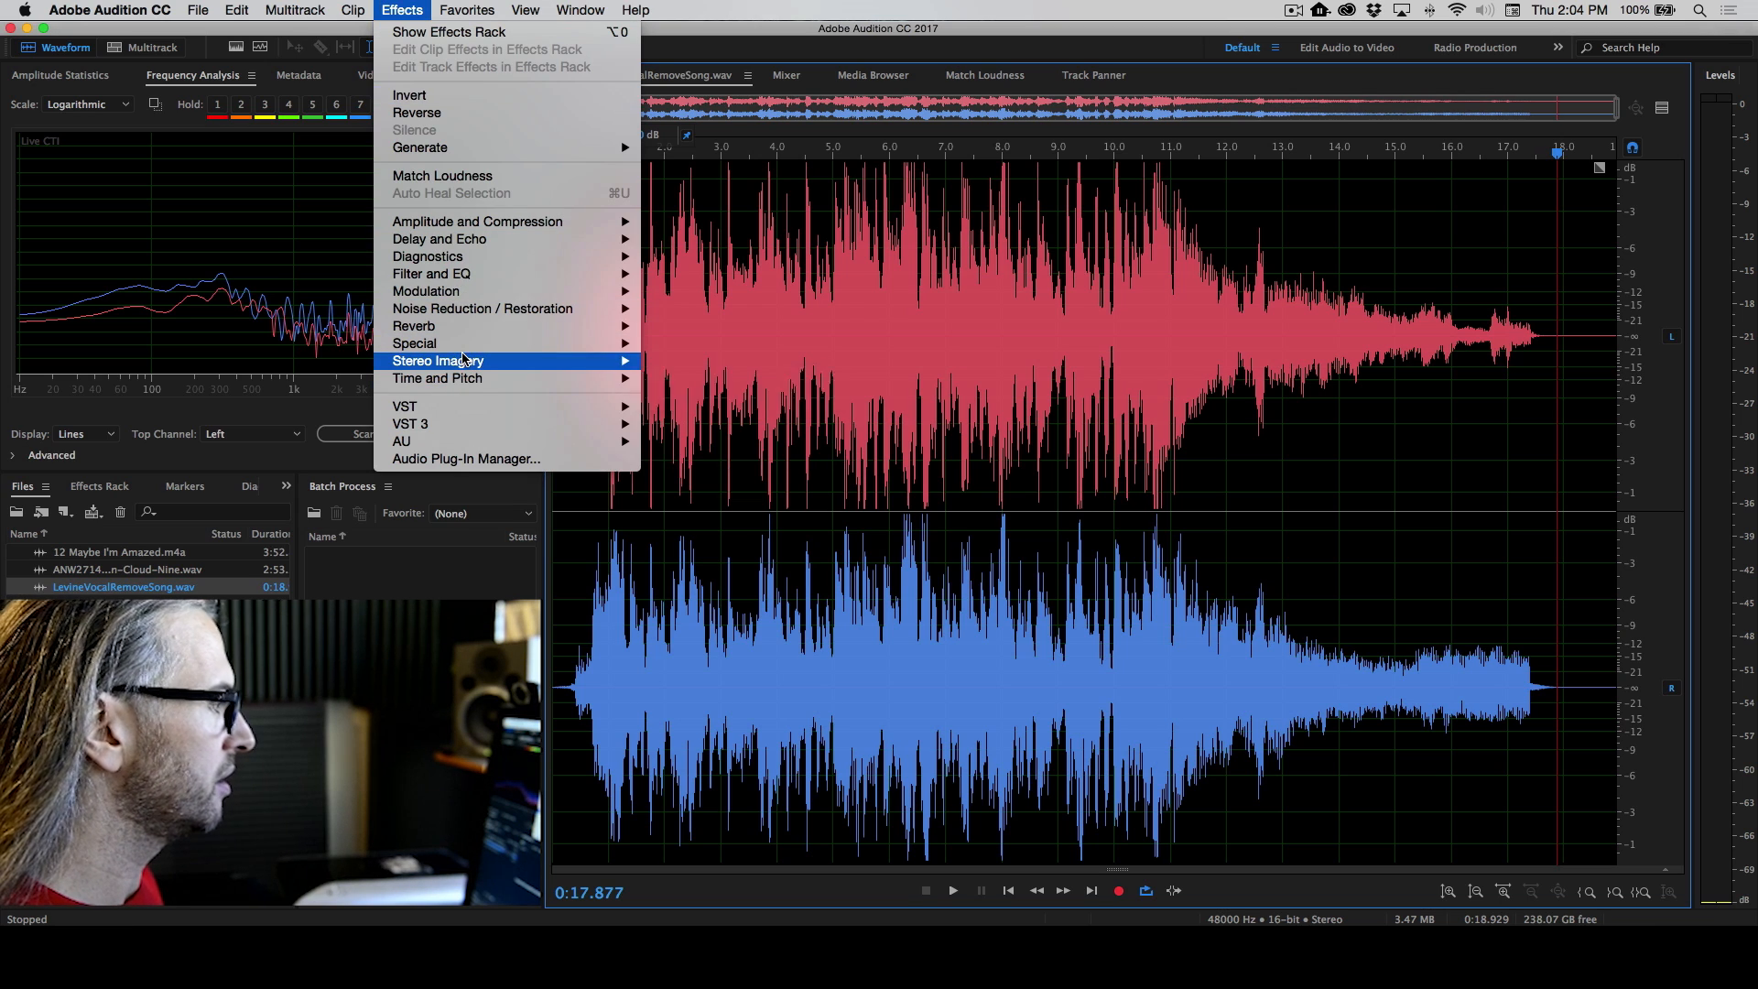
mouse_move(594, 361)
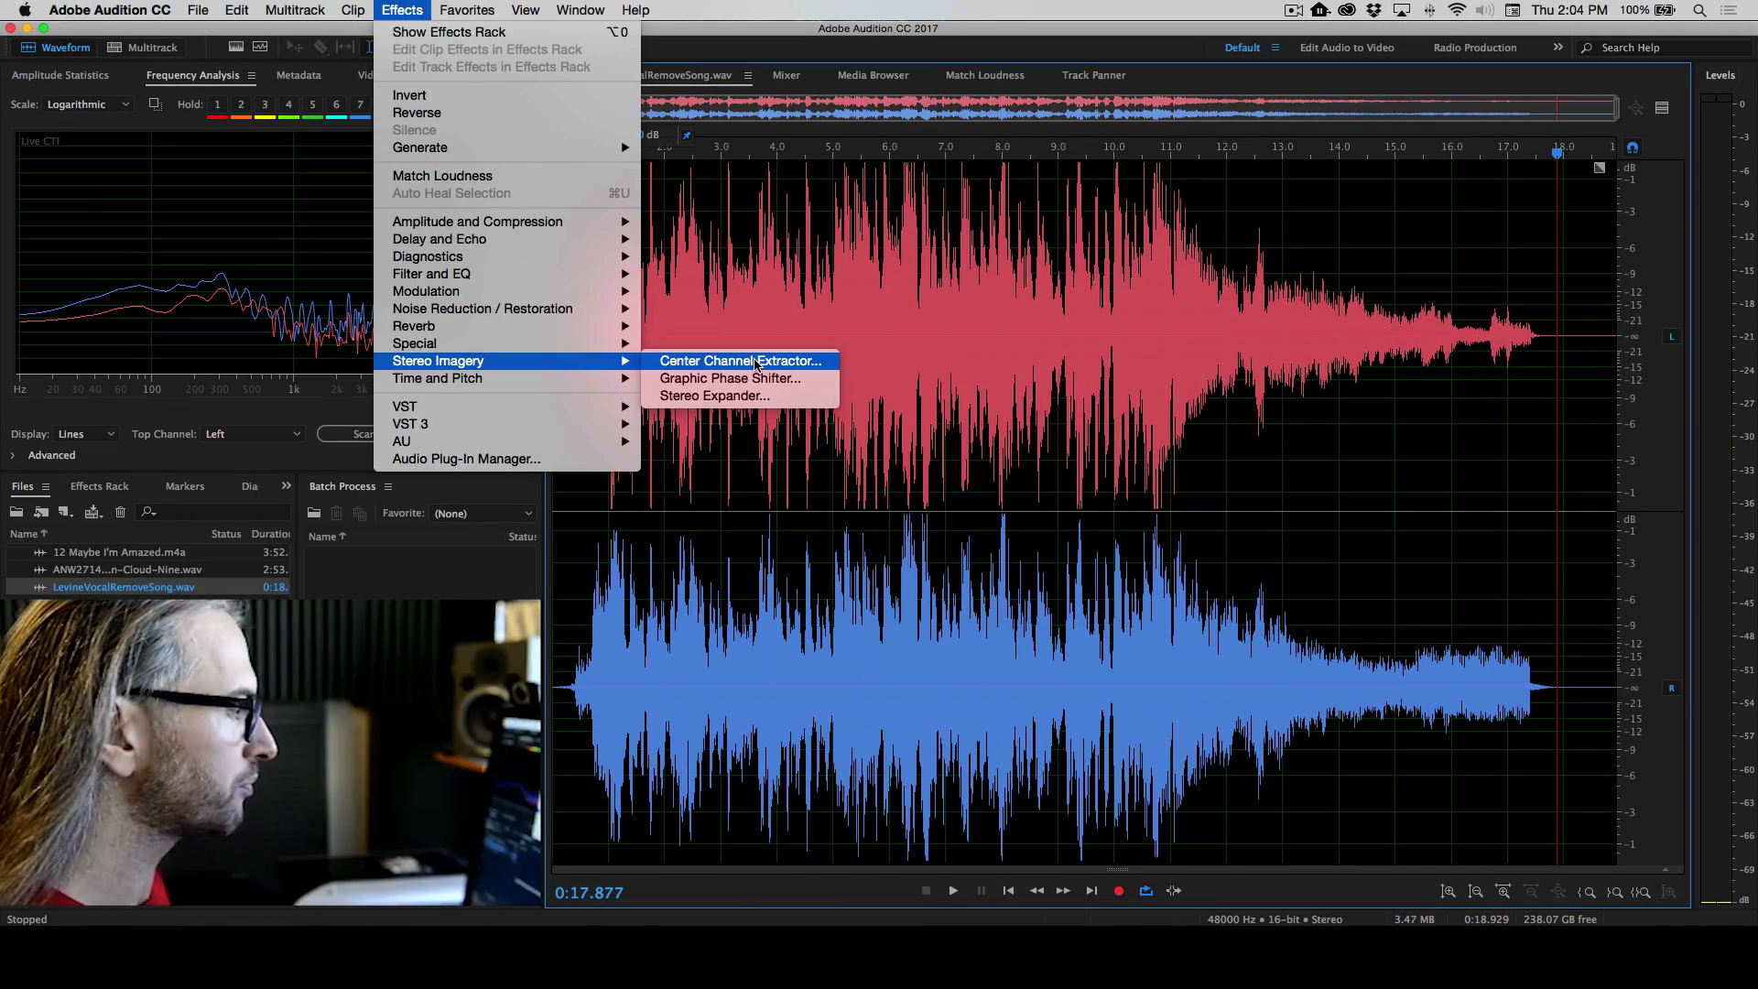
click(756, 363)
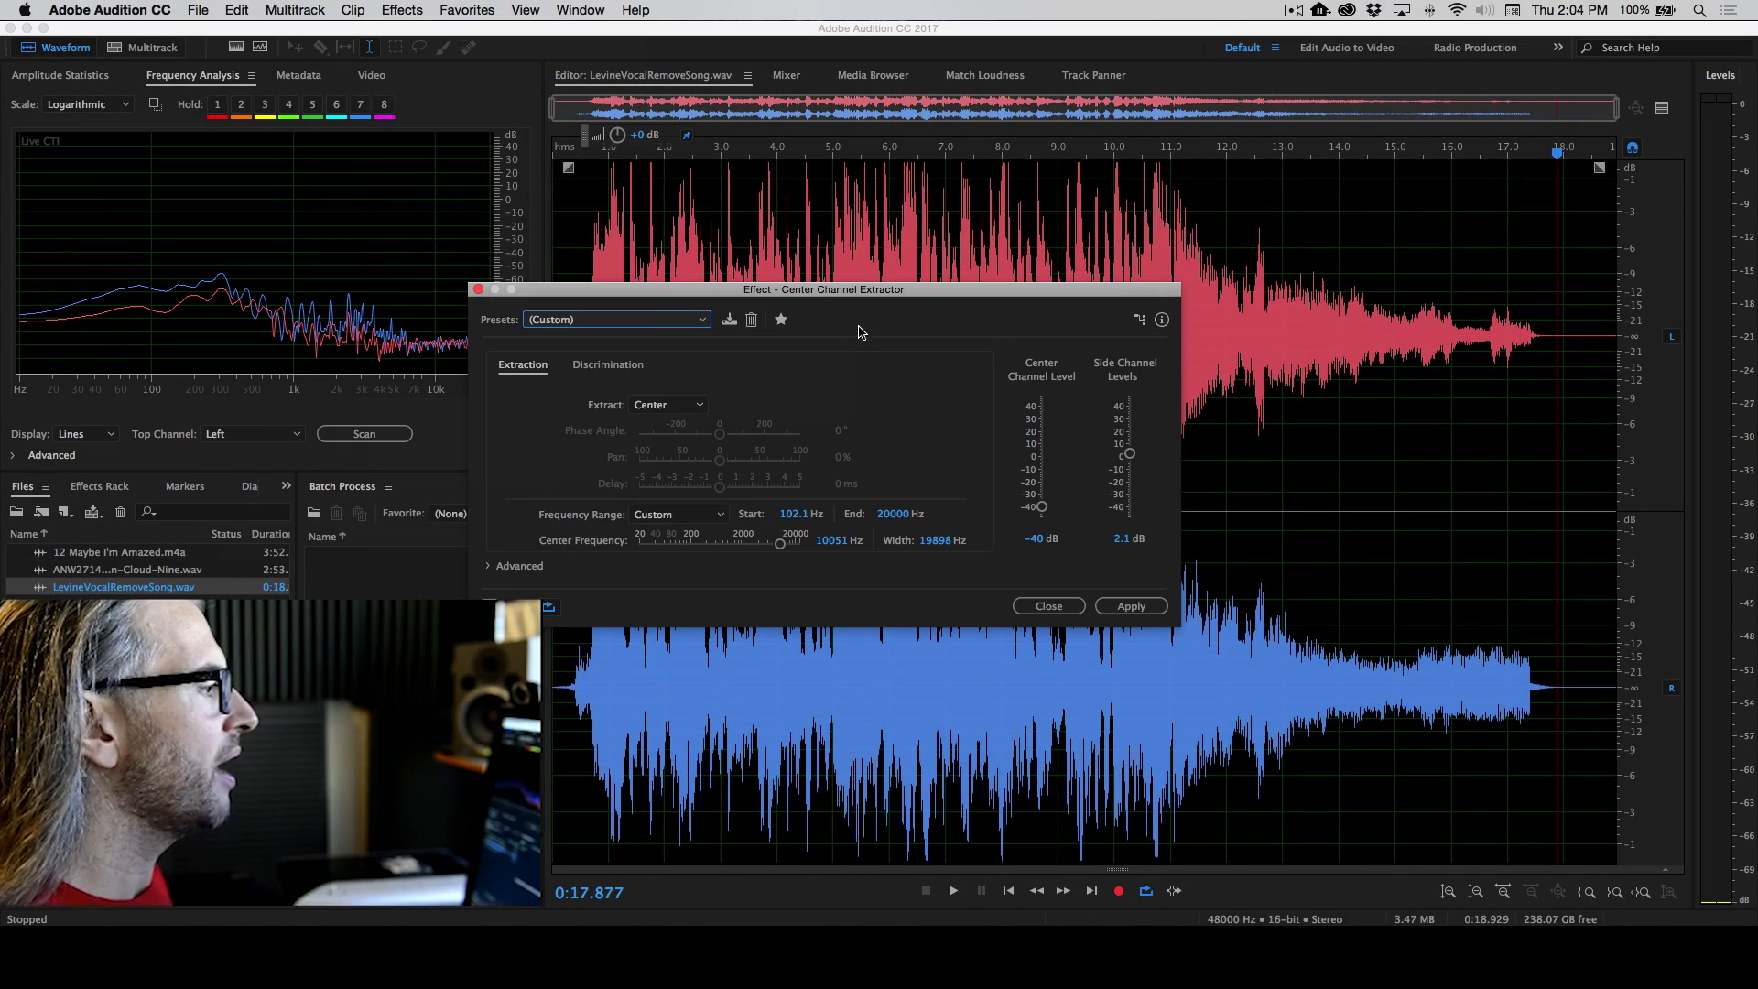
drag(818, 293, 921, 208)
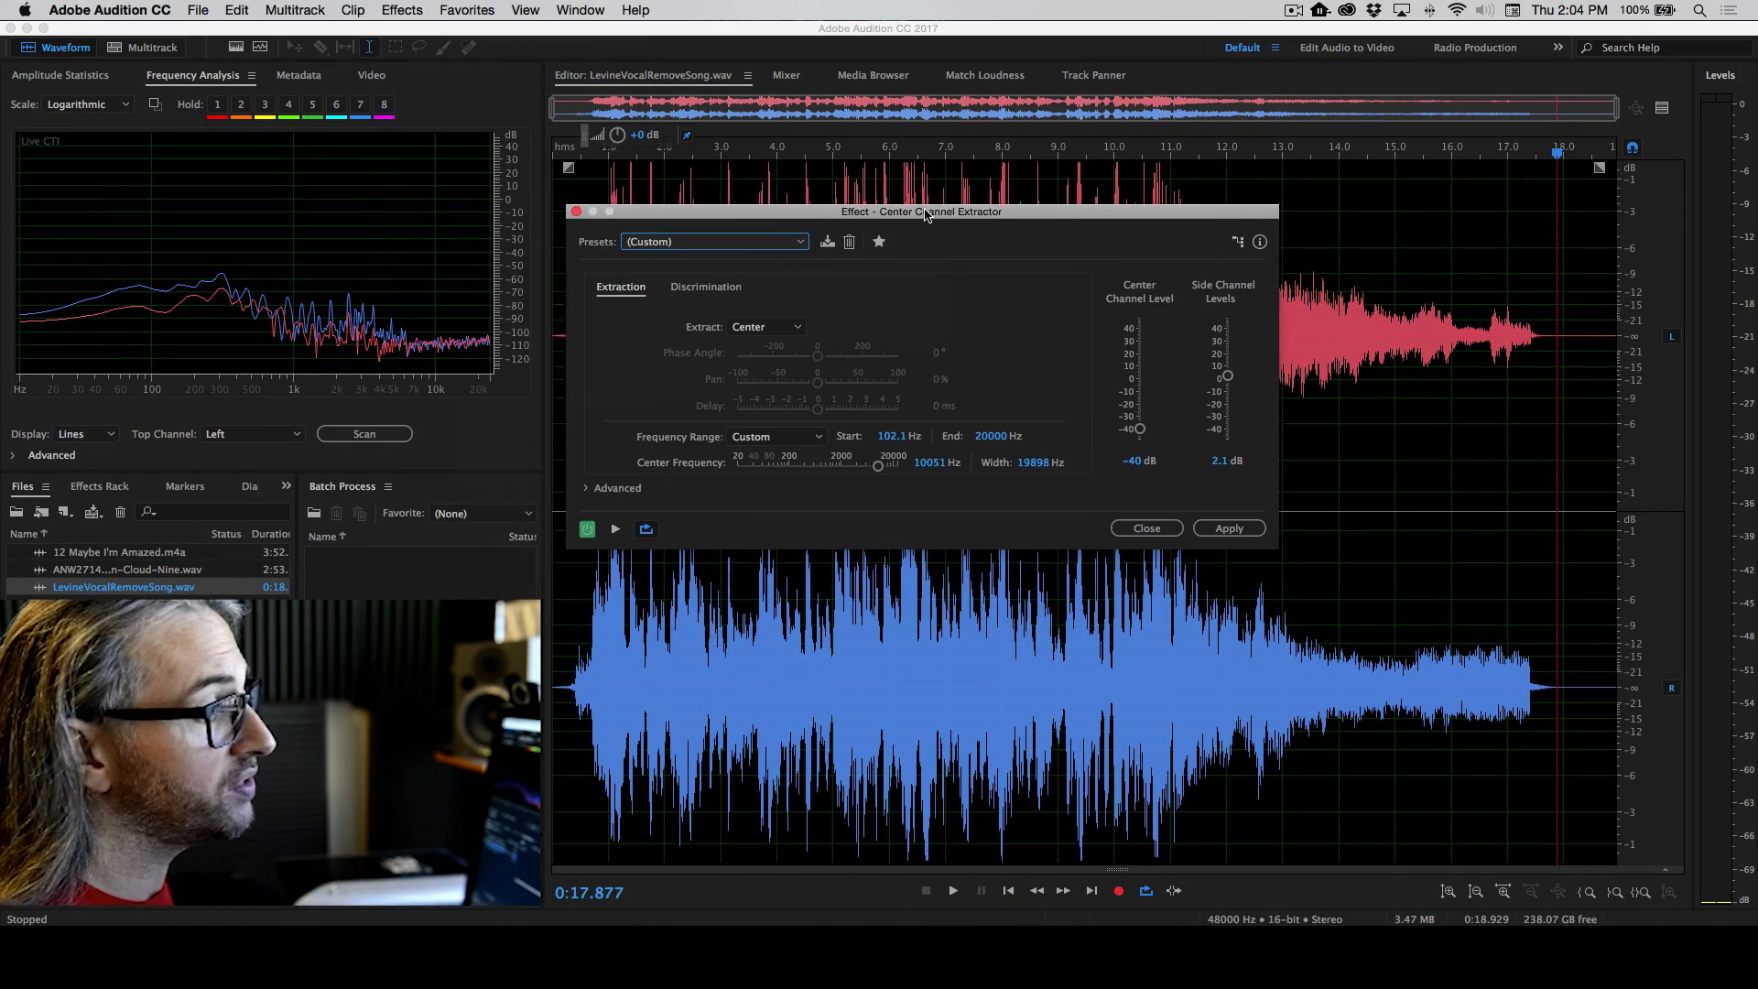
click(810, 235)
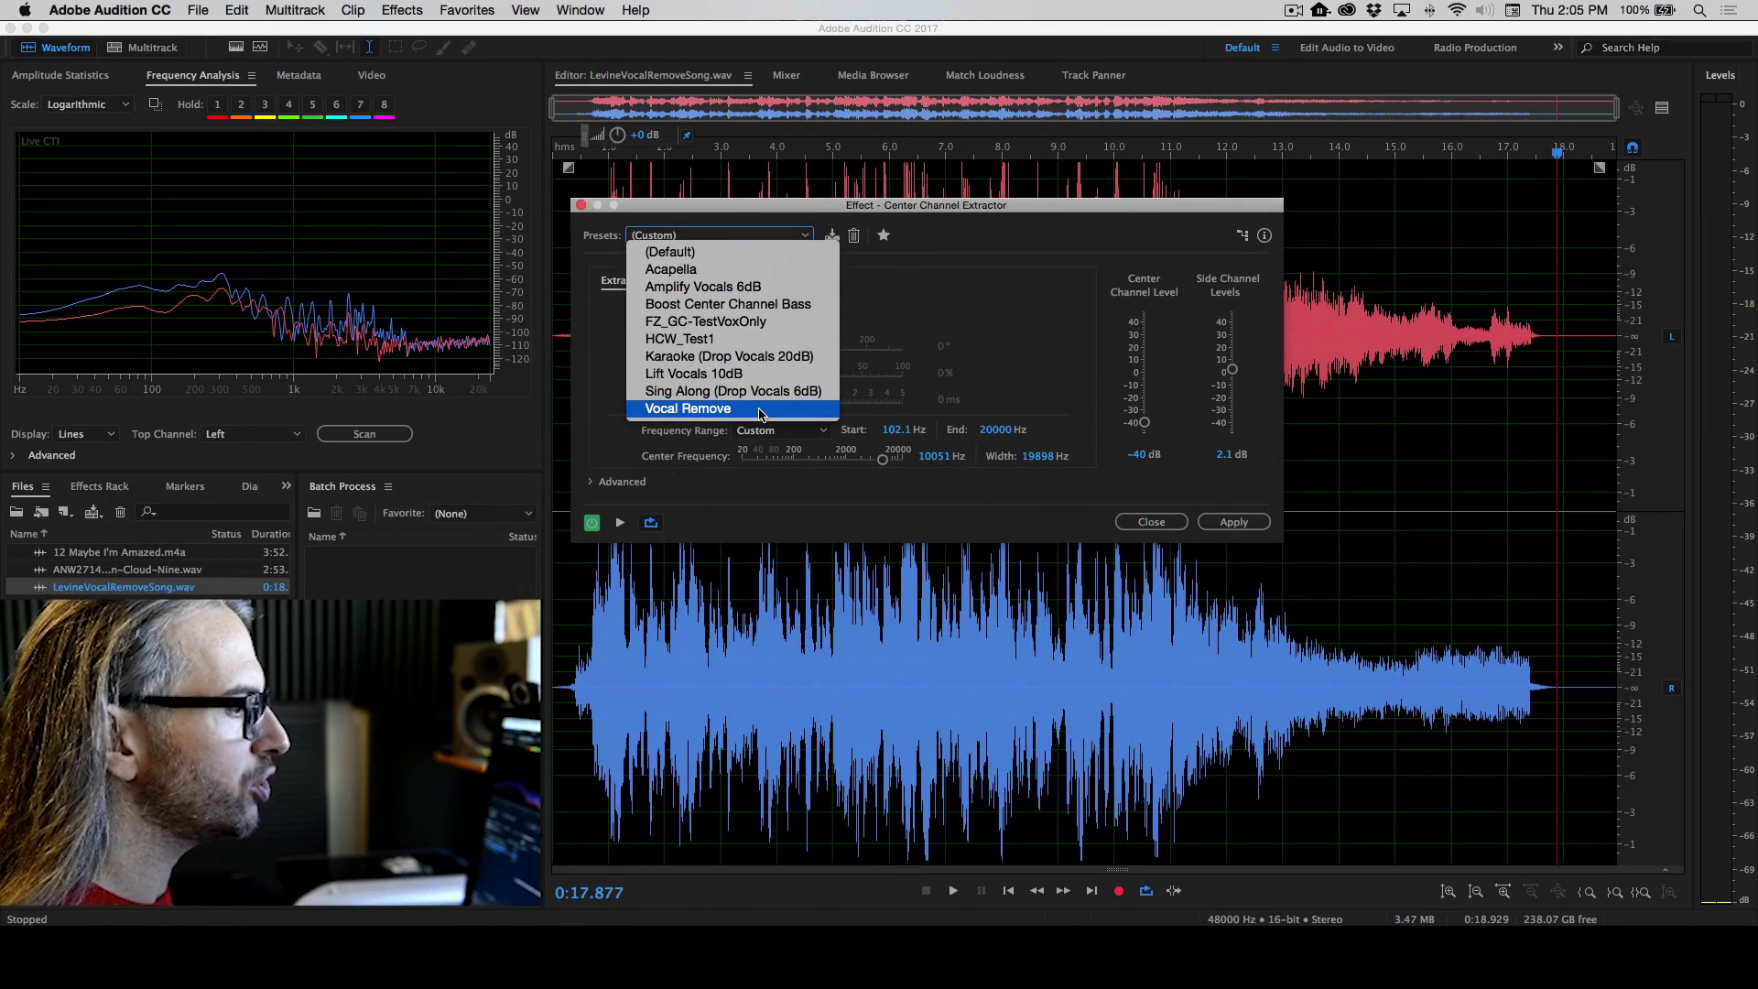
click(760, 412)
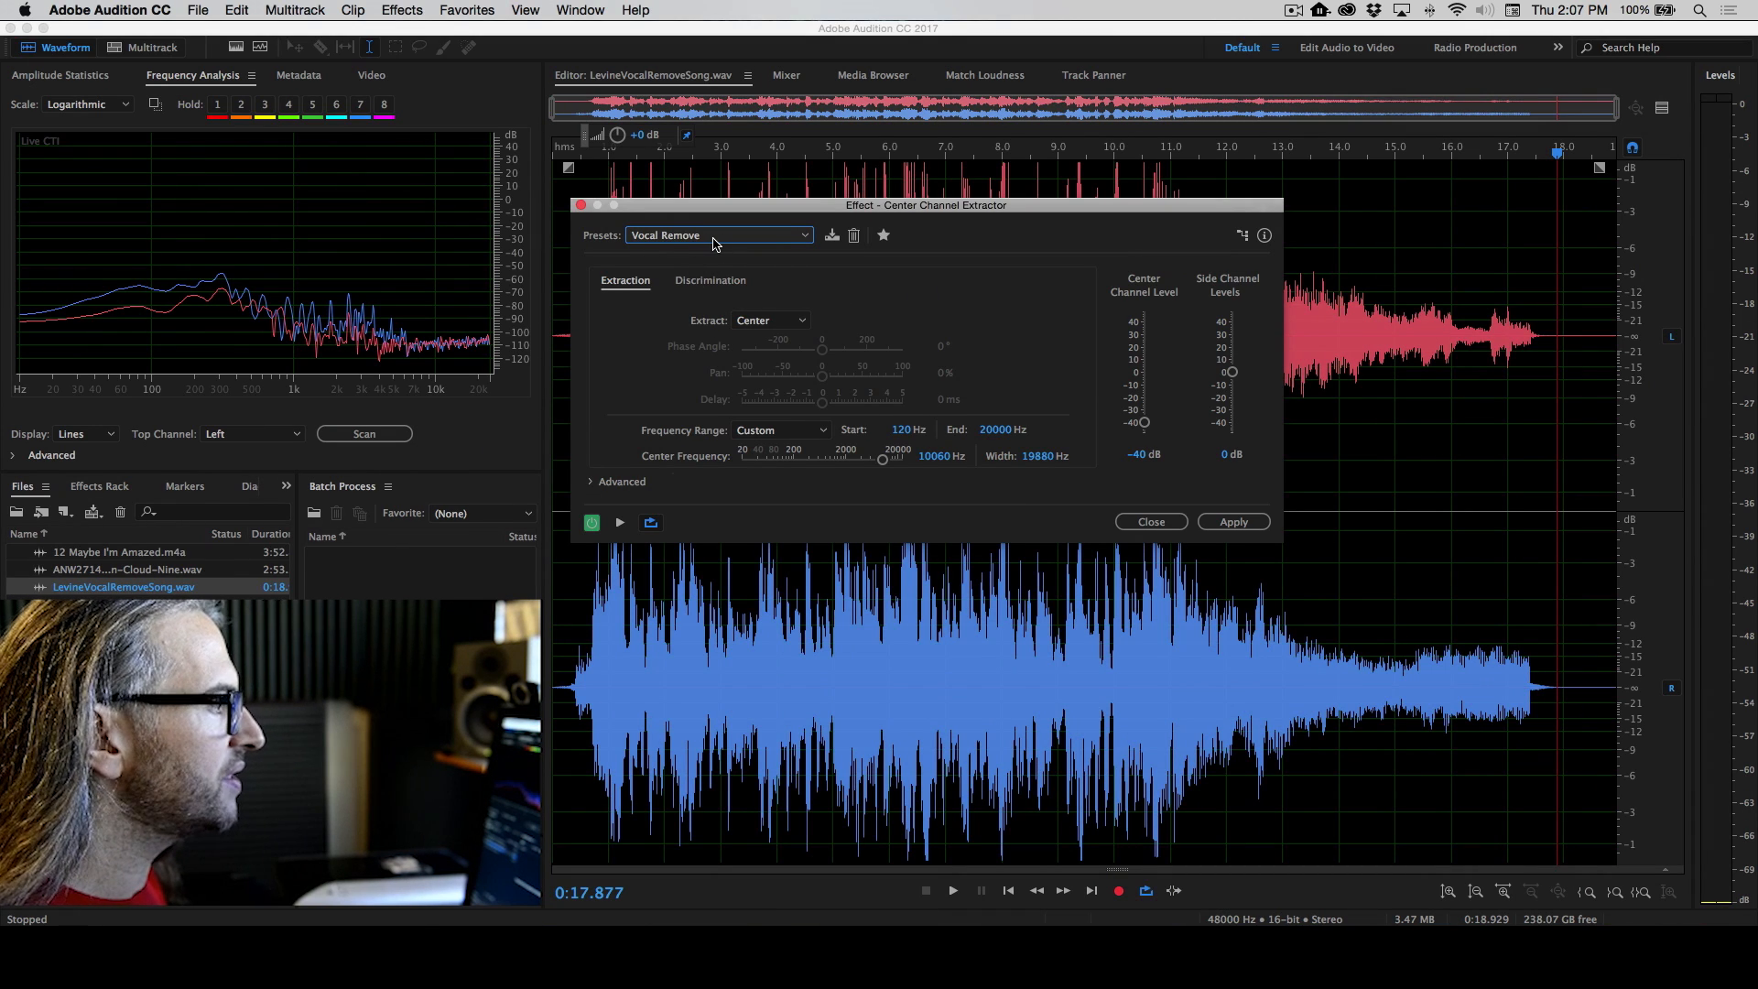
Preview the song from the start, comparing it with the Center Channel Extractor bypassed and enabled, and return to the beginning
click(592, 522)
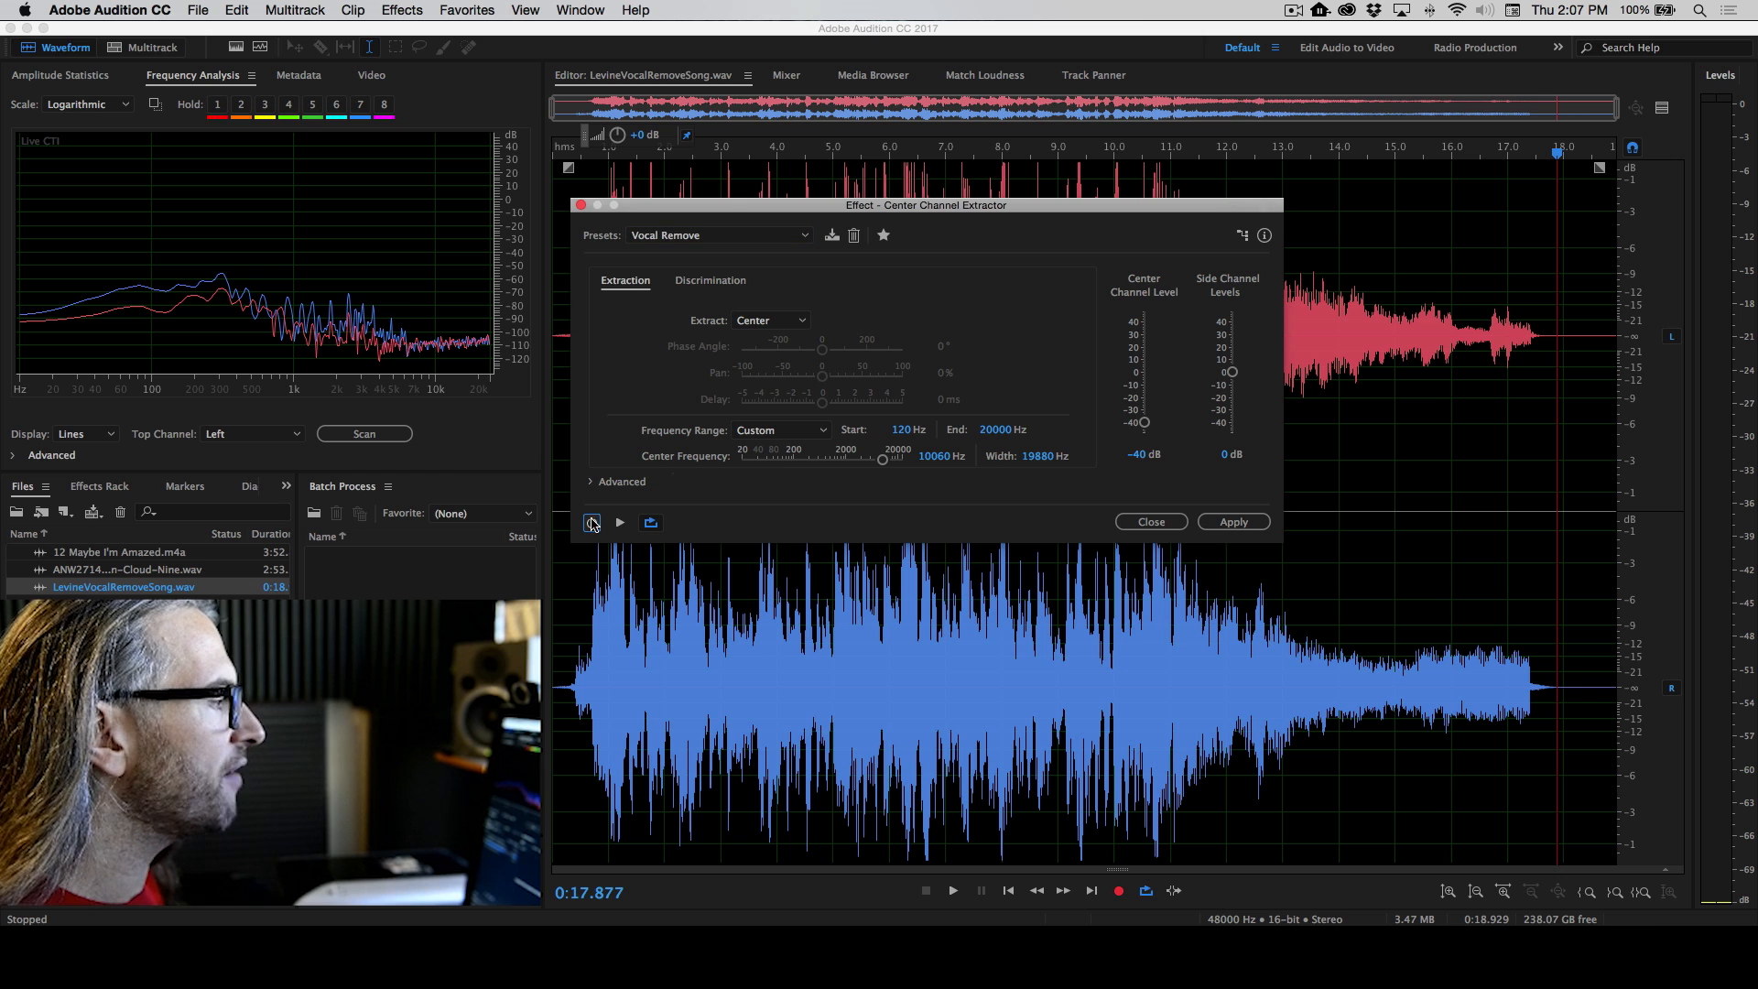
drag(634, 152, 537, 155)
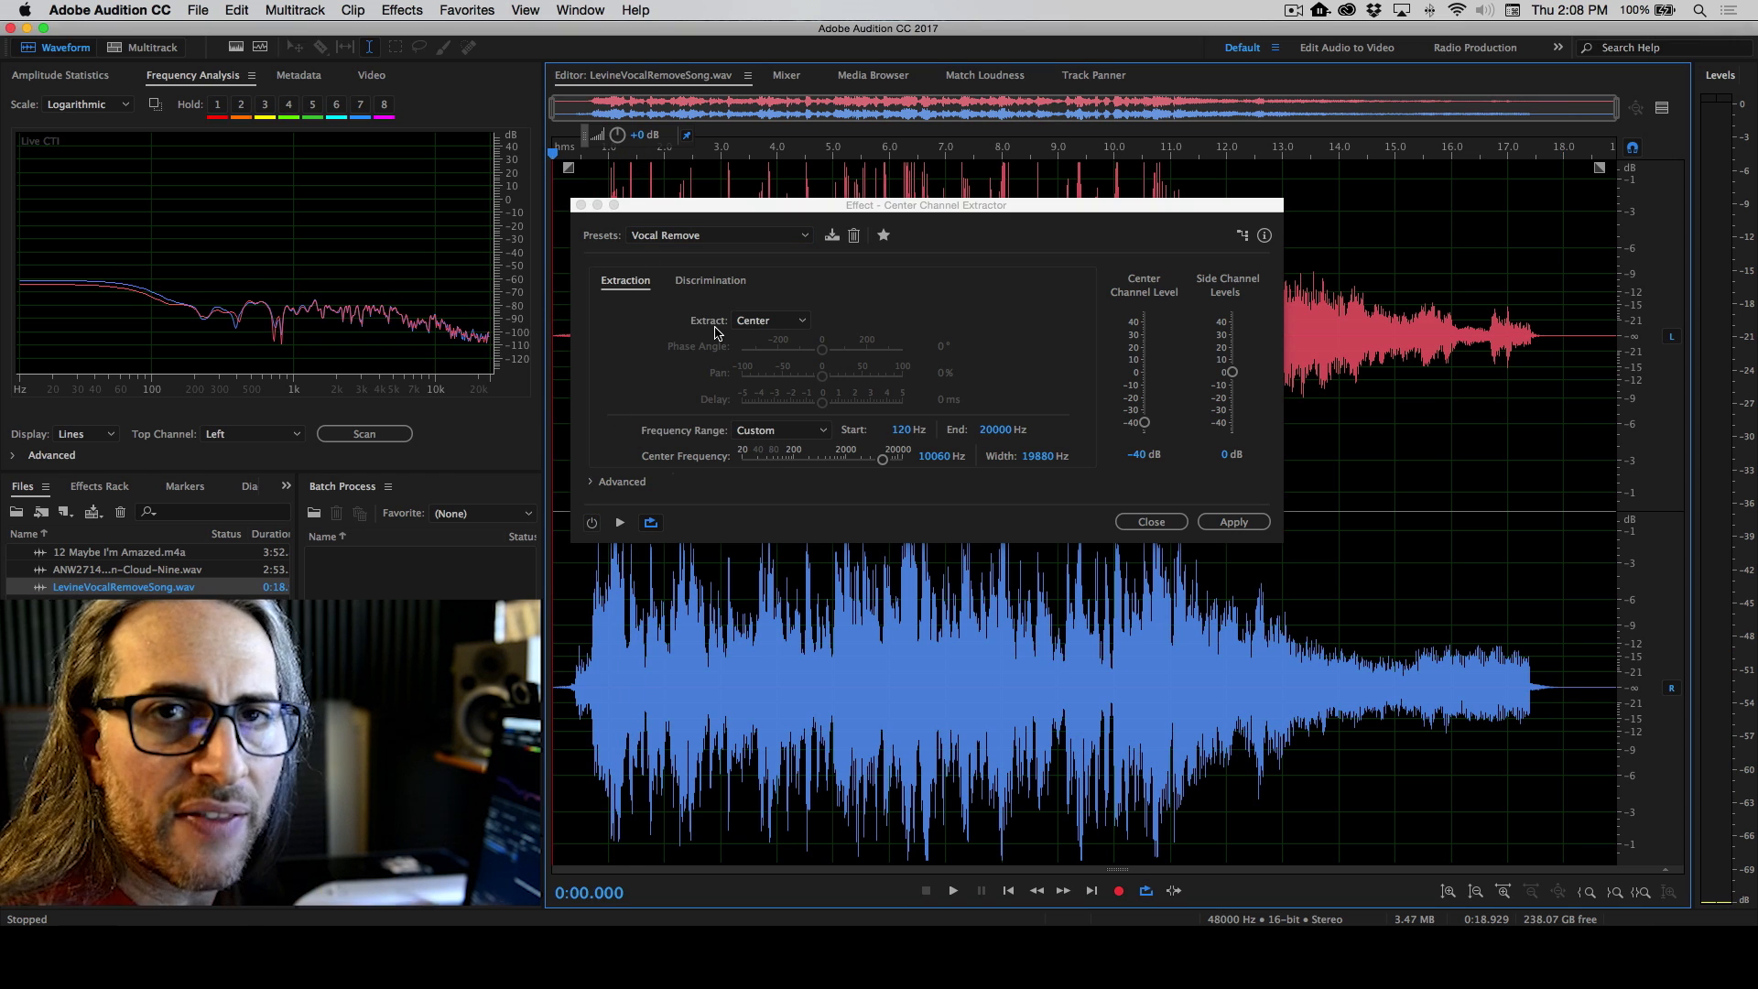
click(620, 523)
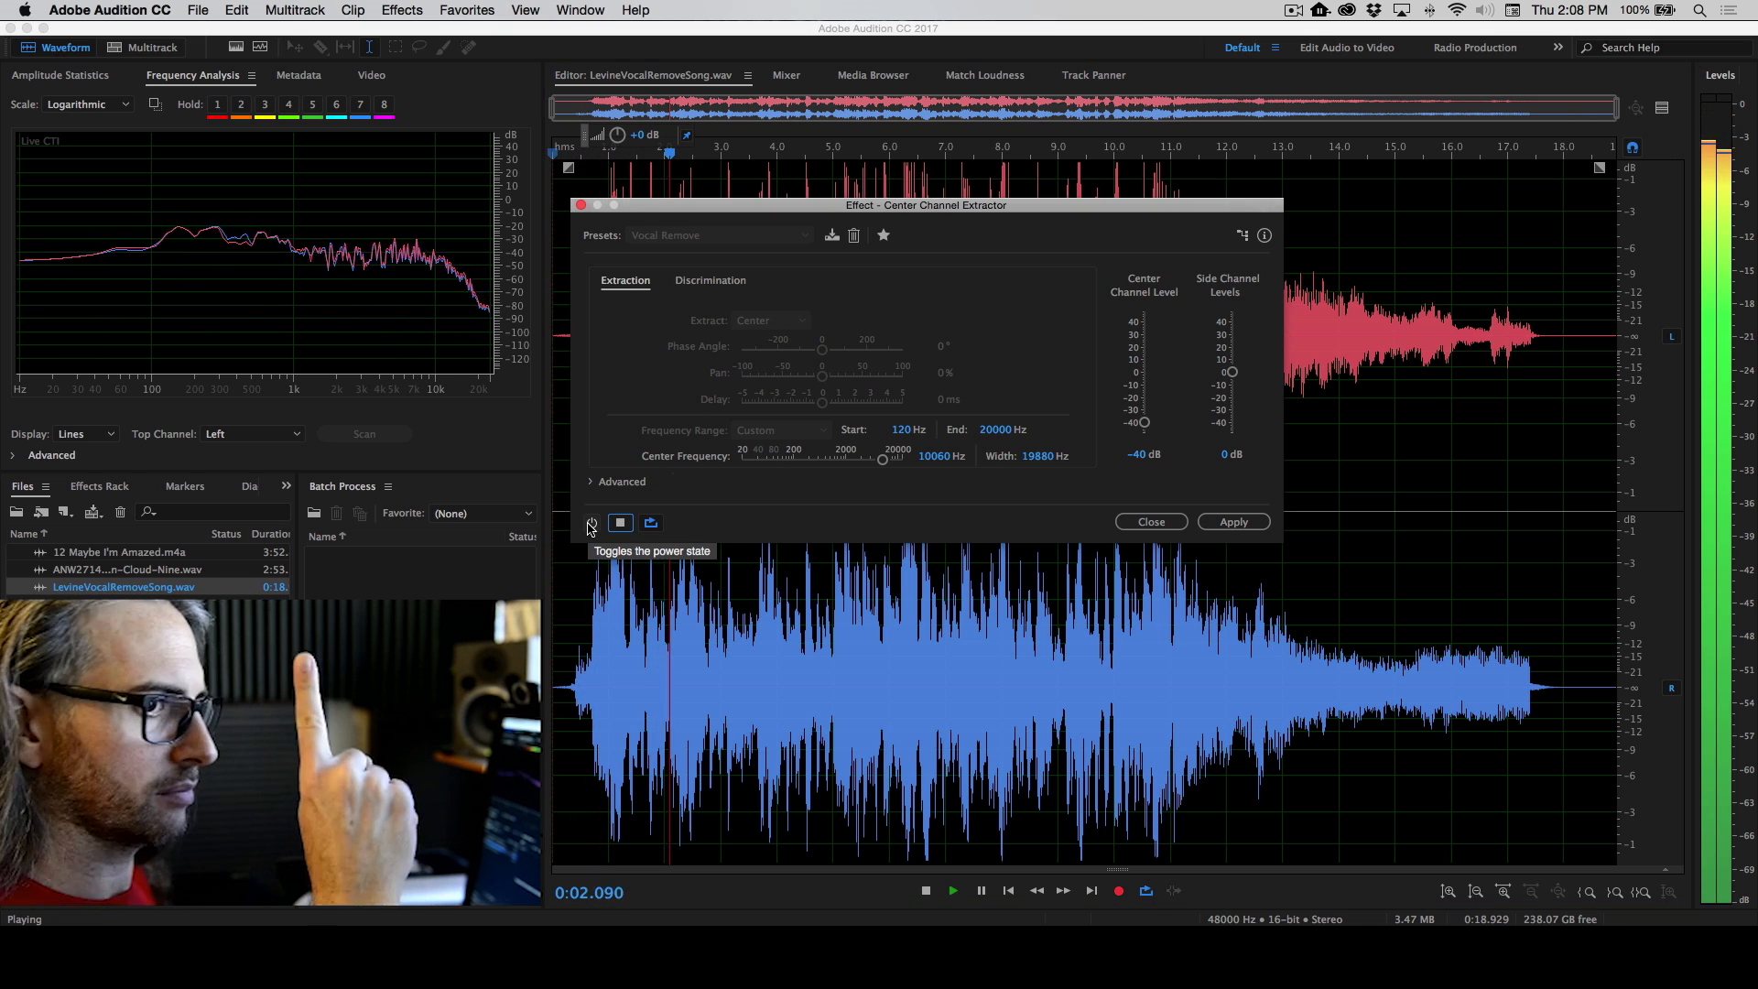
click(591, 524)
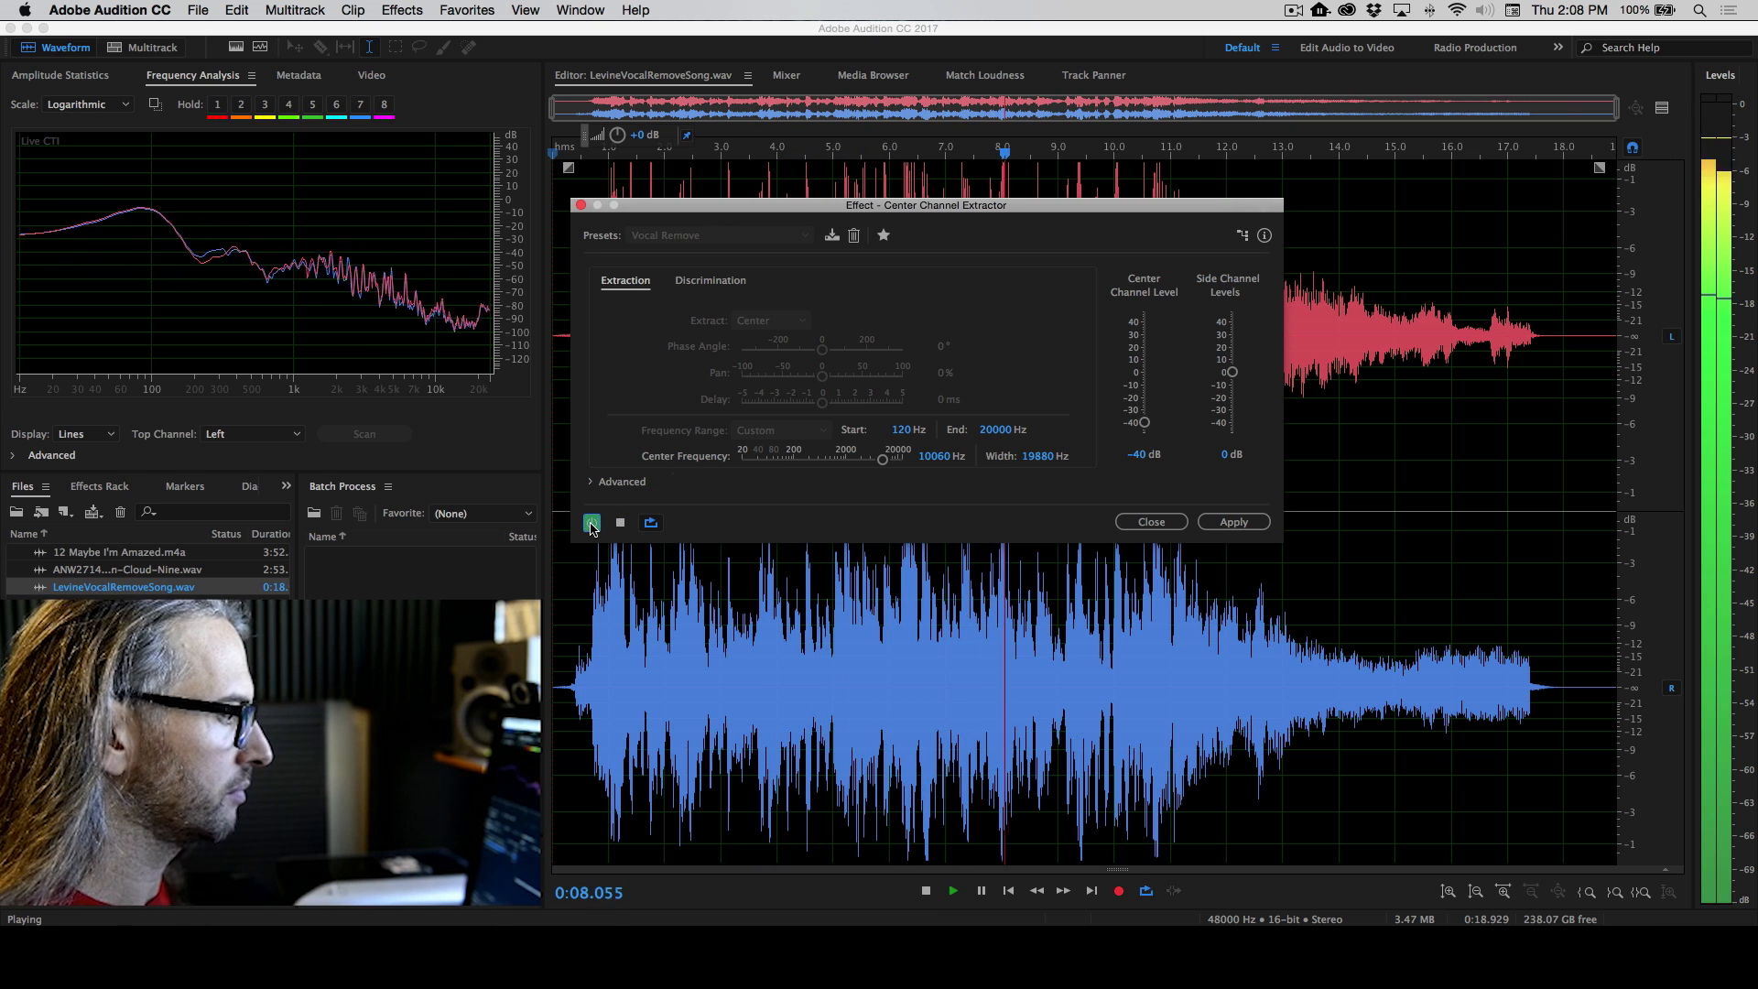
click(590, 524)
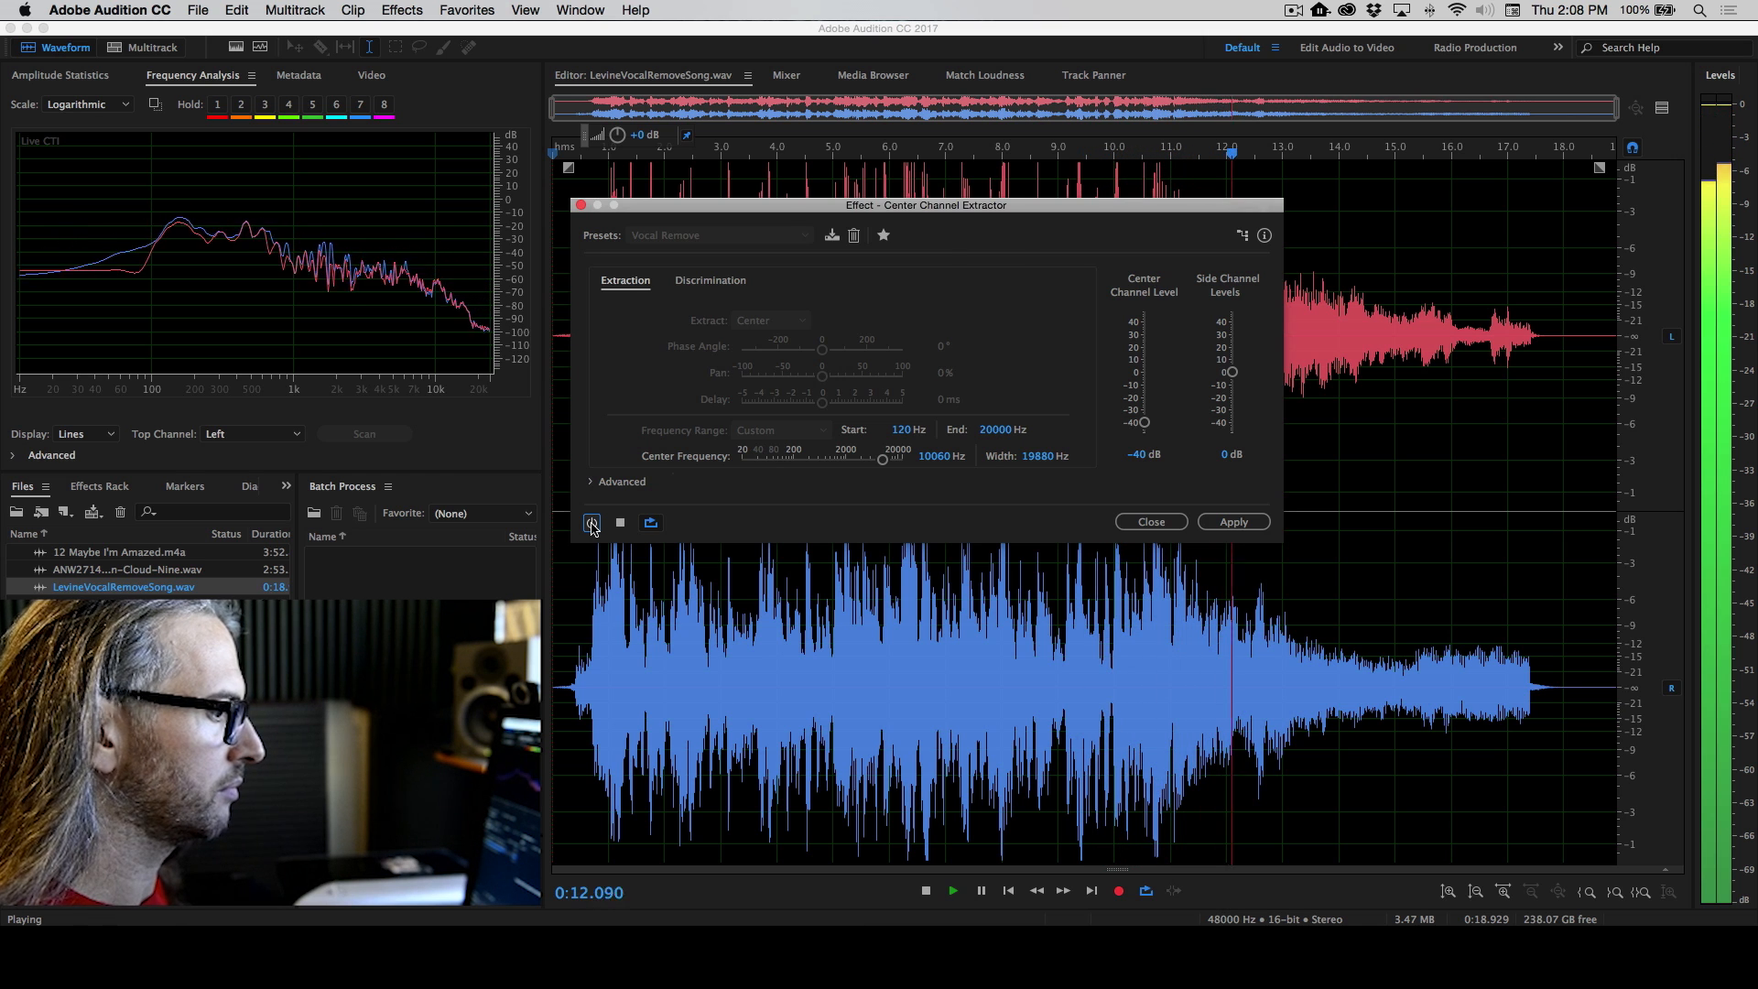
key(space)
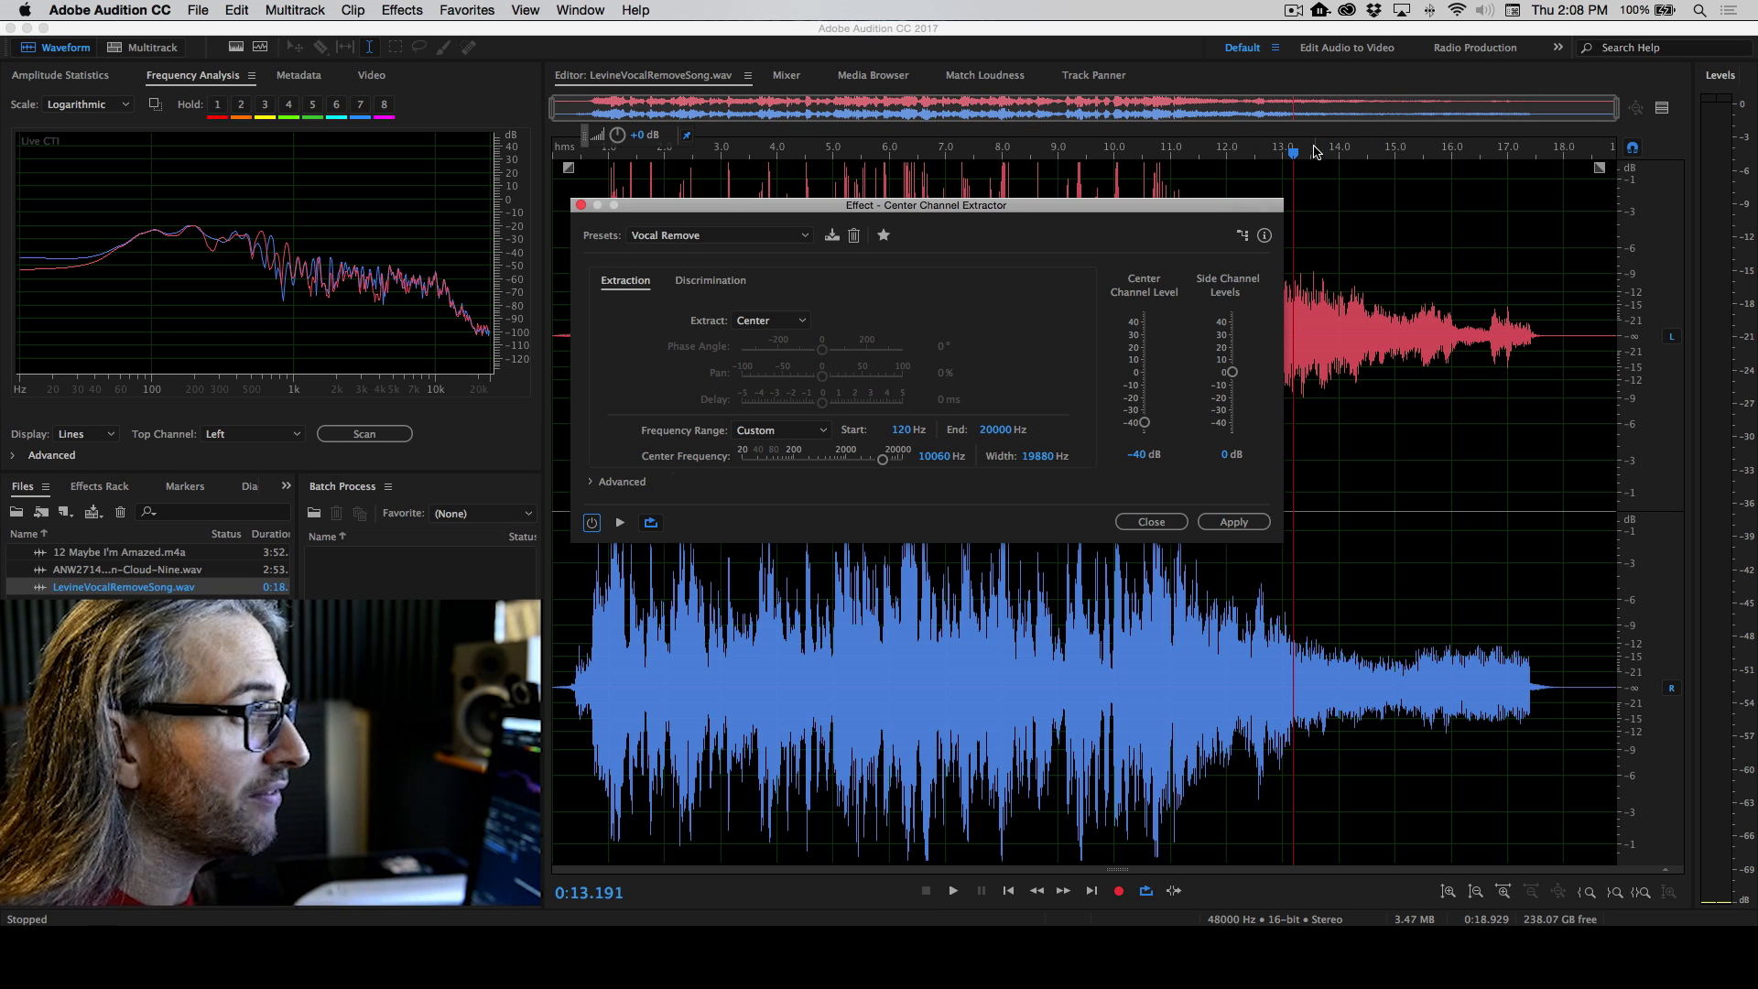
drag(1292, 154, 552, 160)
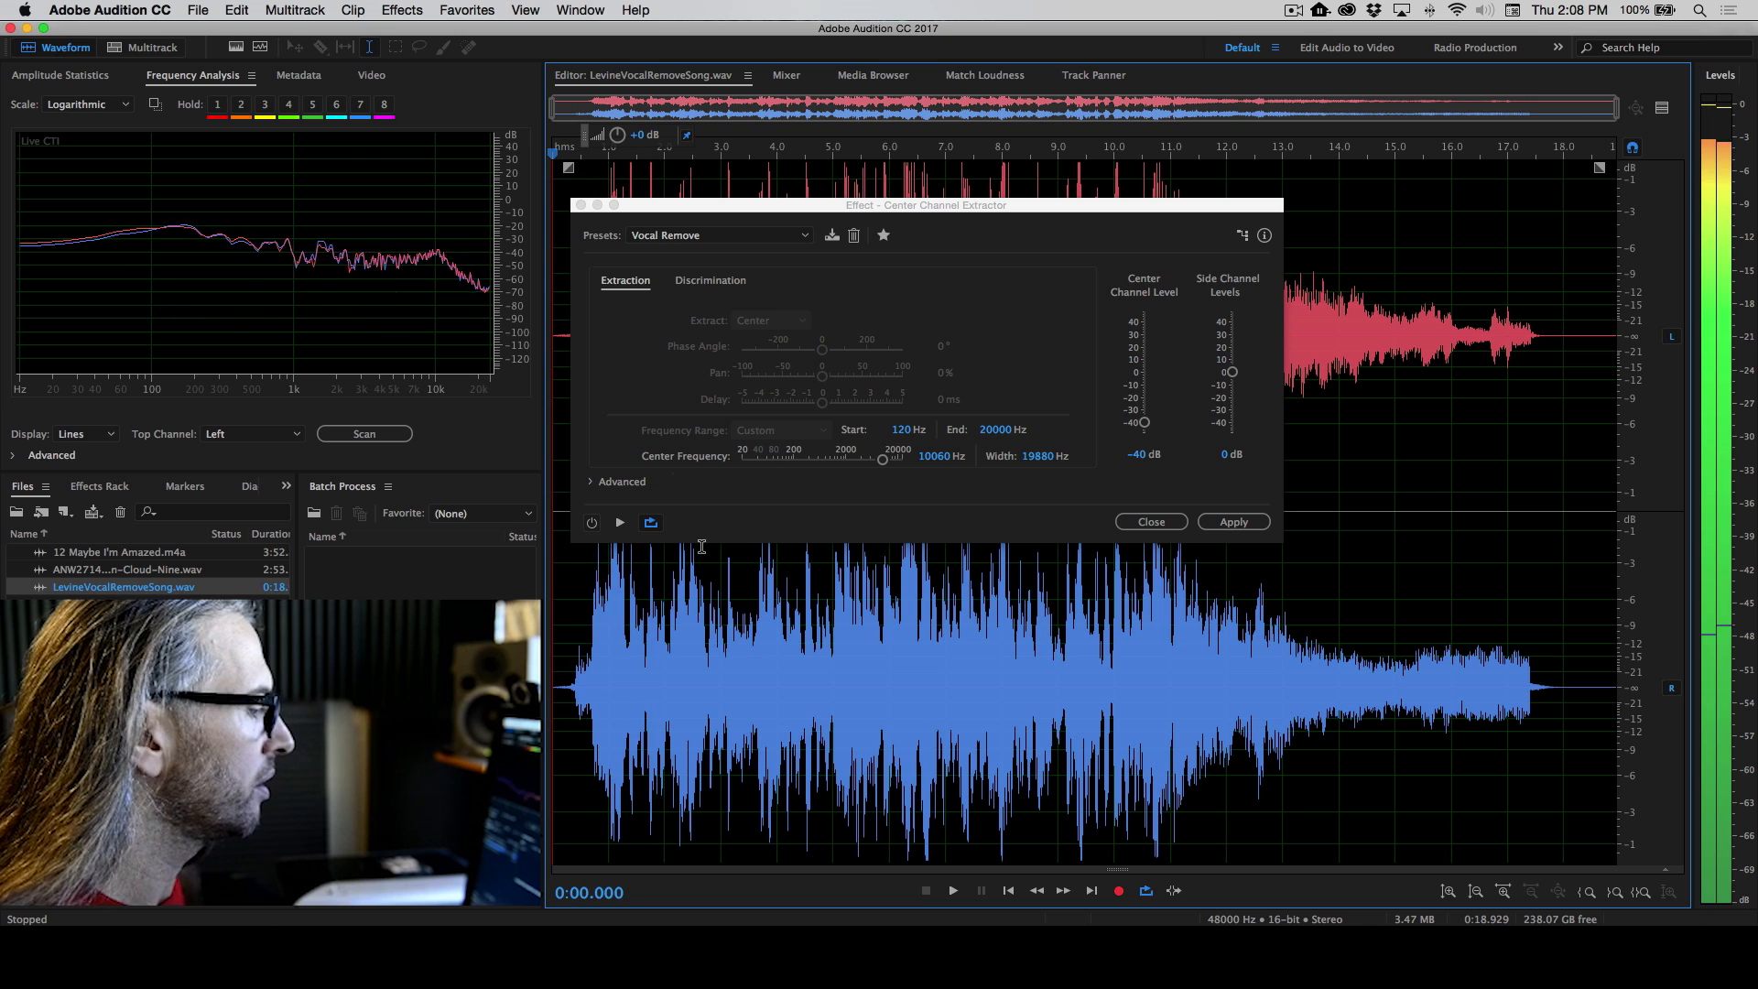
Select the song from about 0.3 to 17.5 seconds and set the enabled effect's center channel level to -0.5 dB
drag(571, 667, 1535, 674)
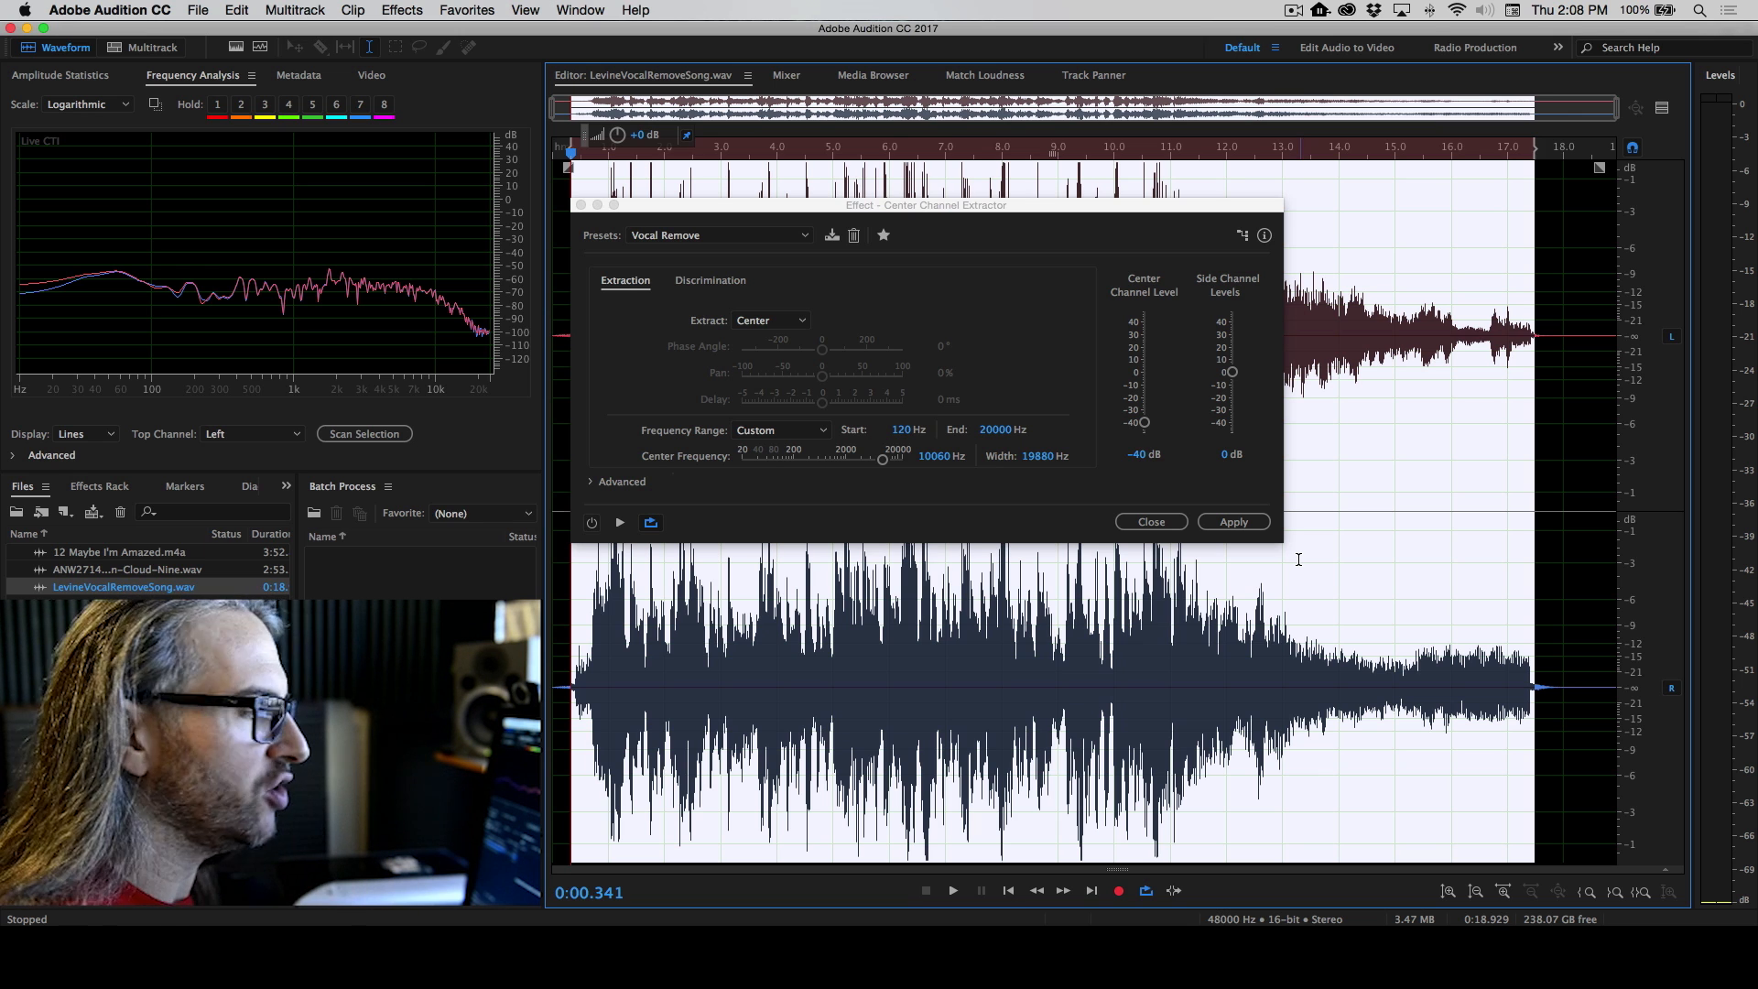
click(592, 523)
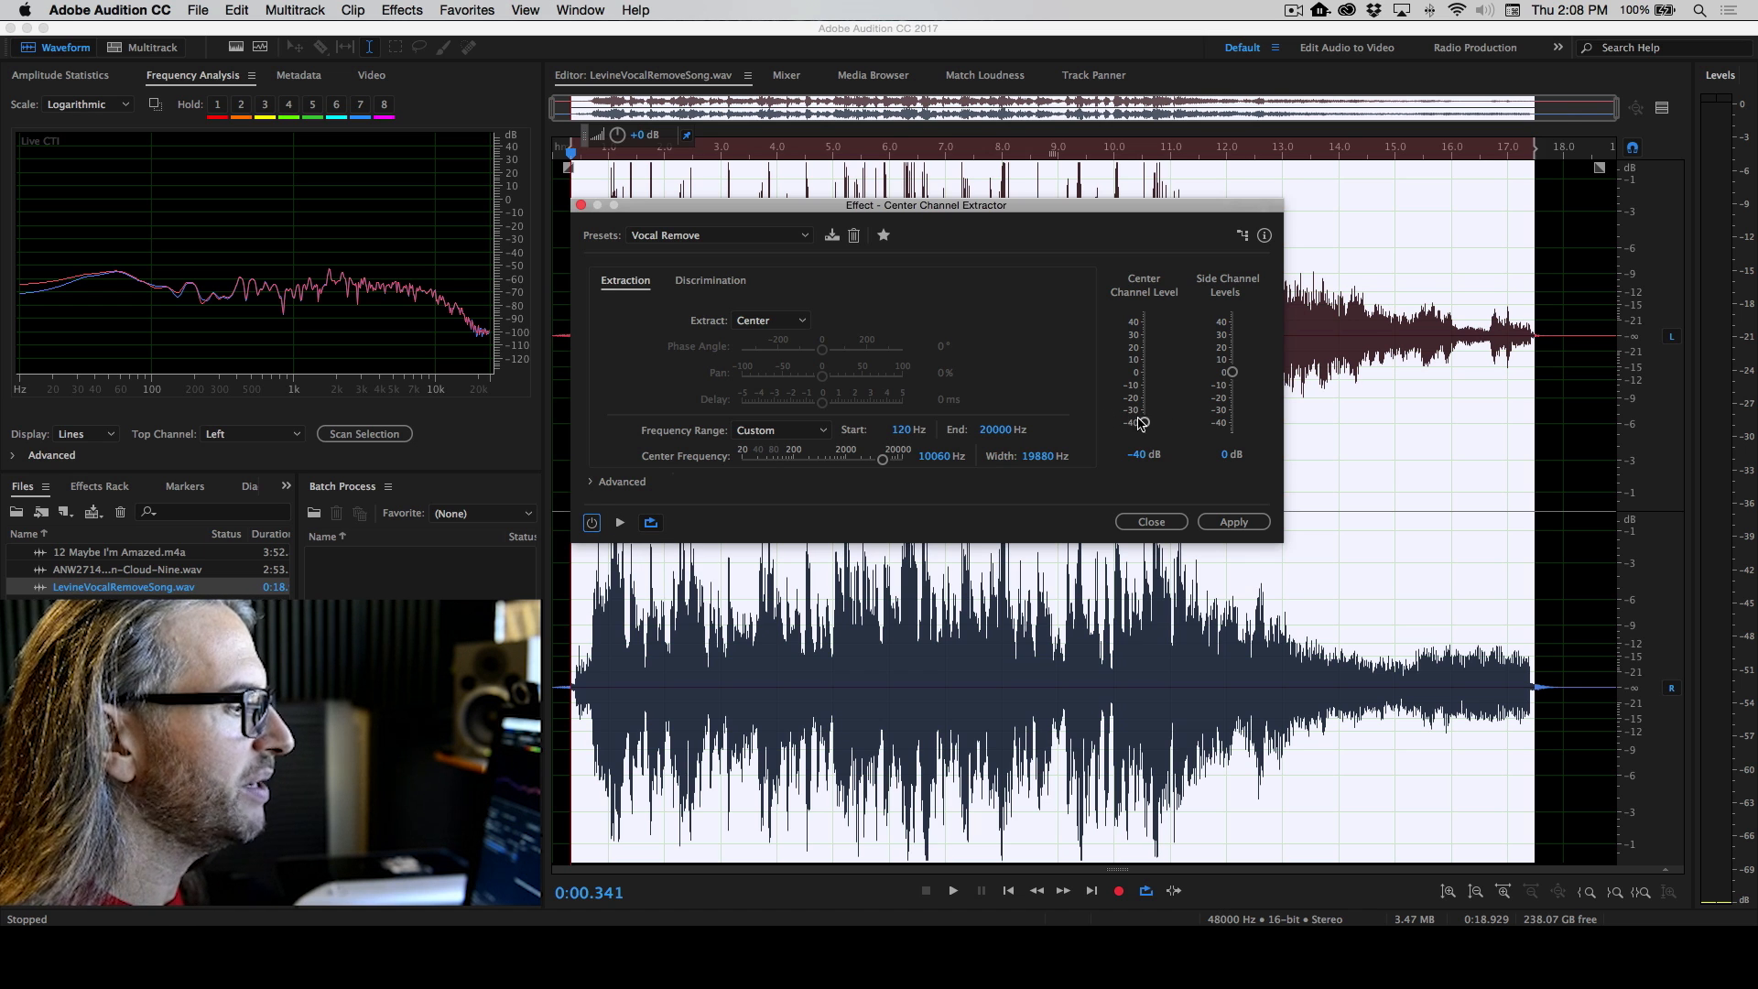
drag(1147, 429, 1148, 375)
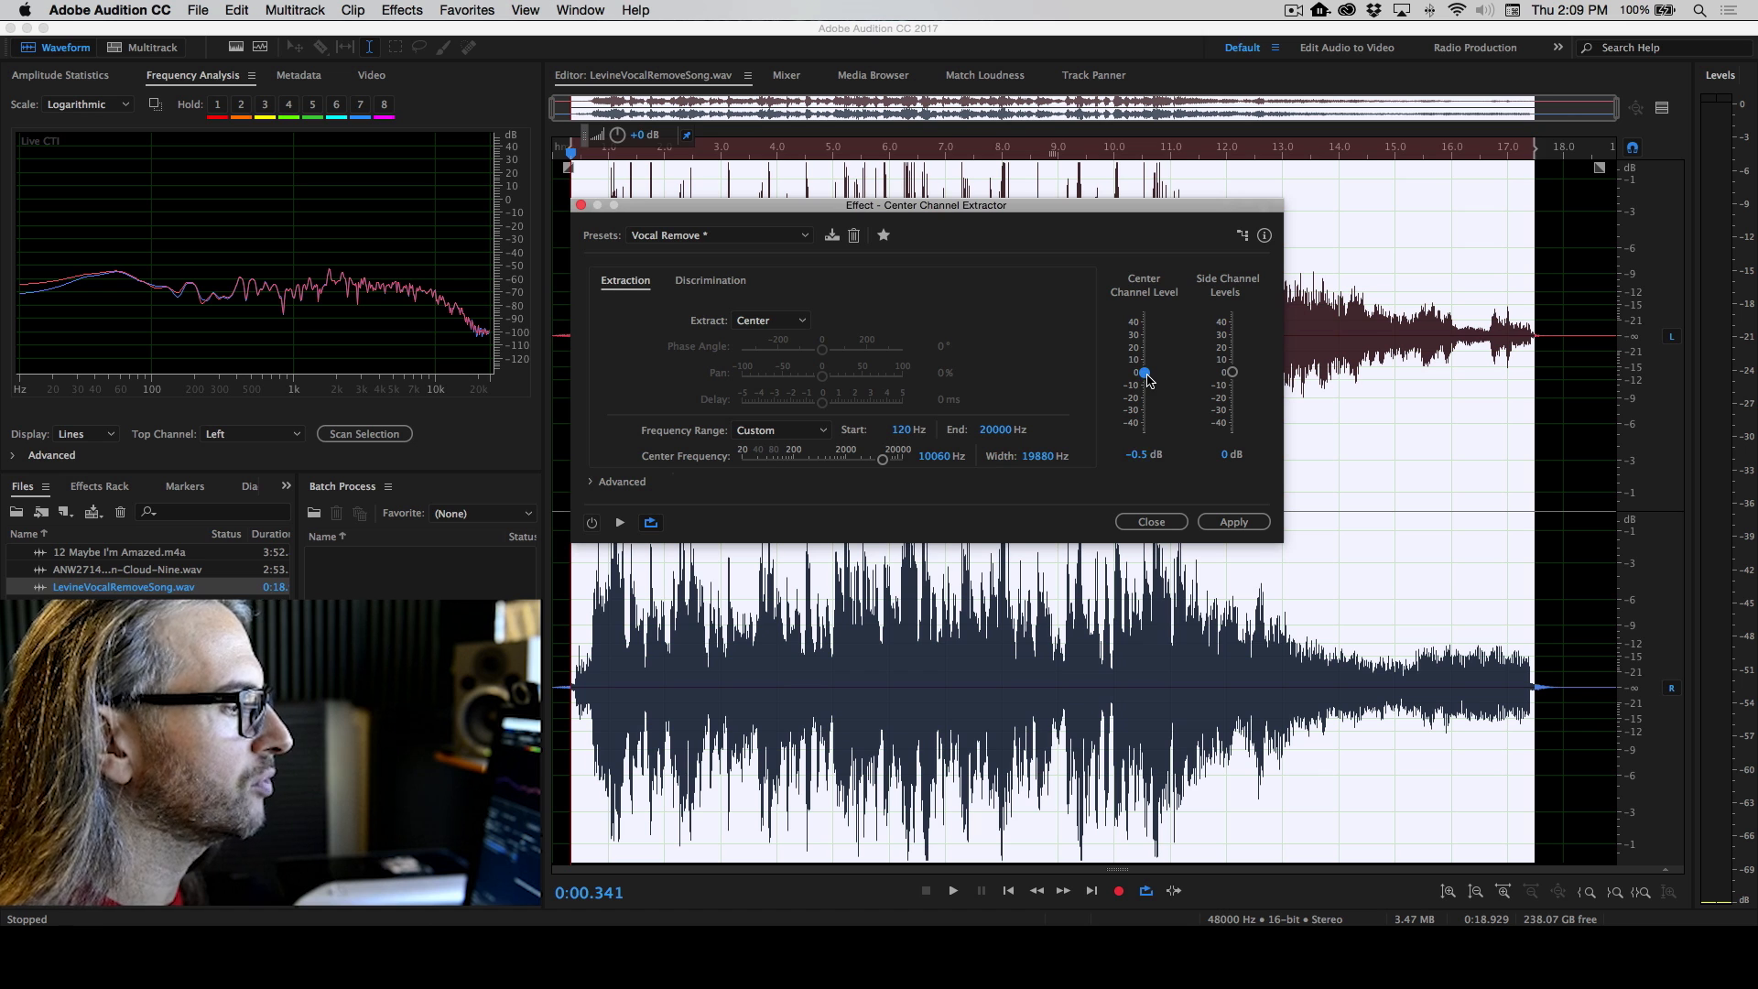
click(591, 523)
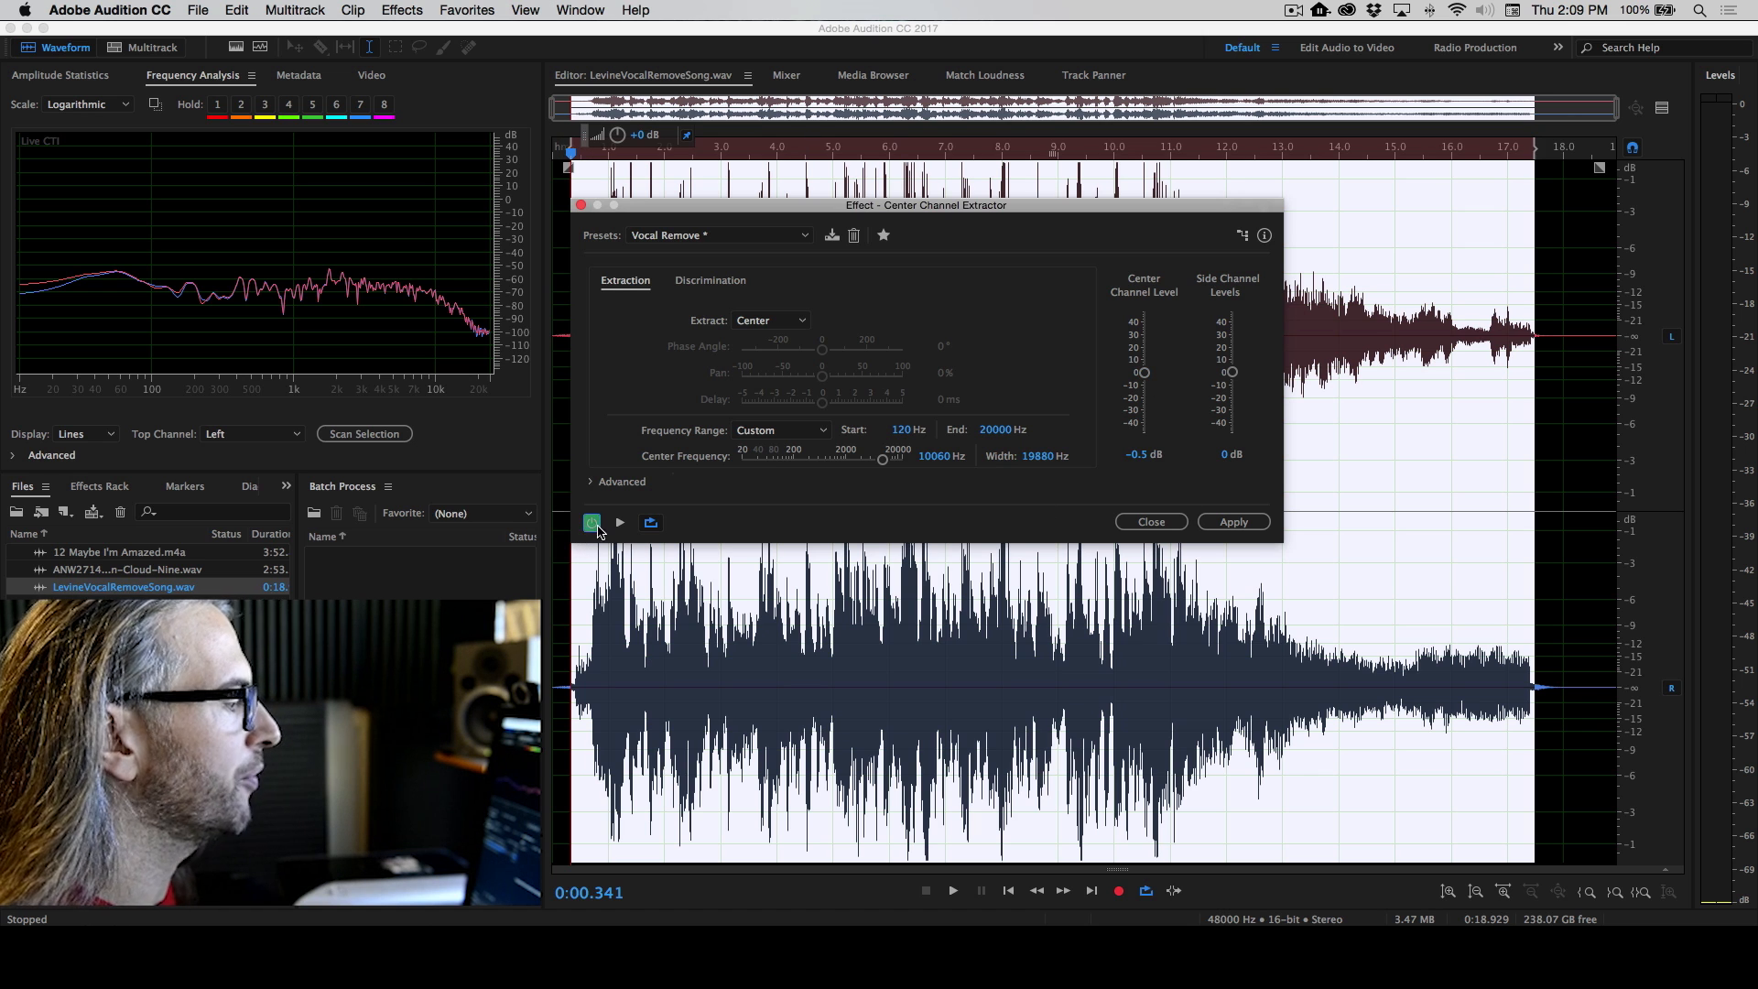
During preview, lower the center channel level to -17.9 dB and set the end of the frequency range to 9262.4 Hz
click(619, 523)
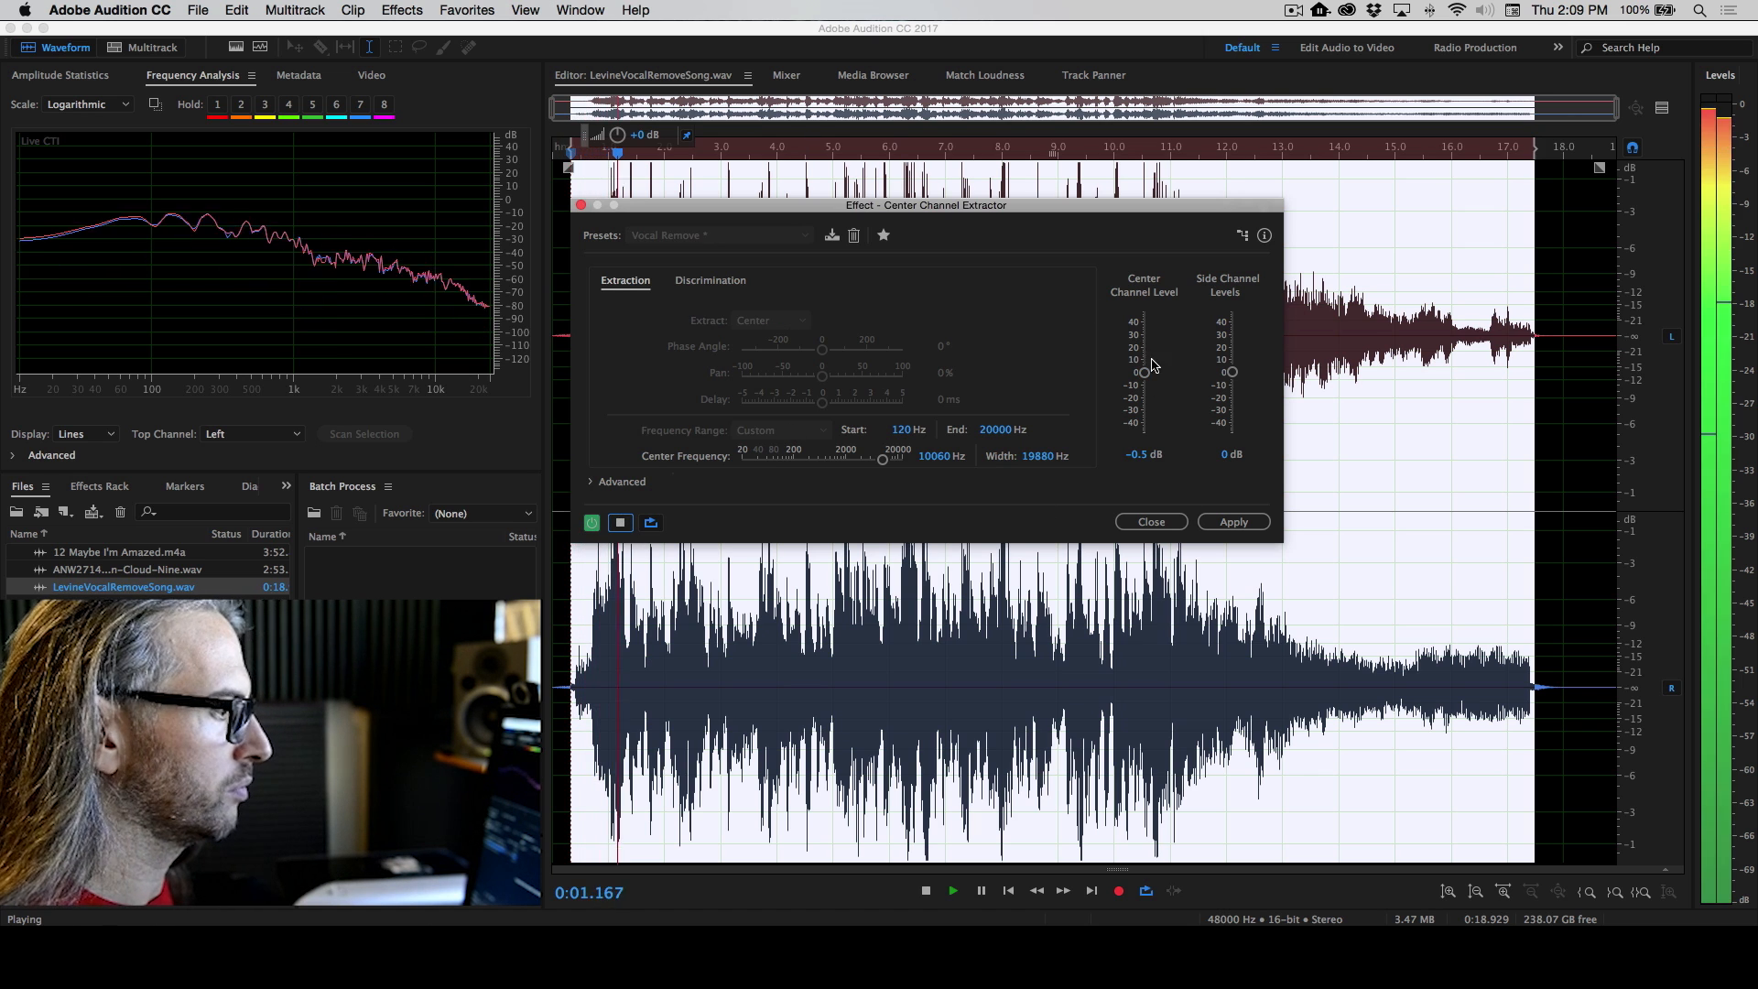
drag(1146, 376, 1148, 398)
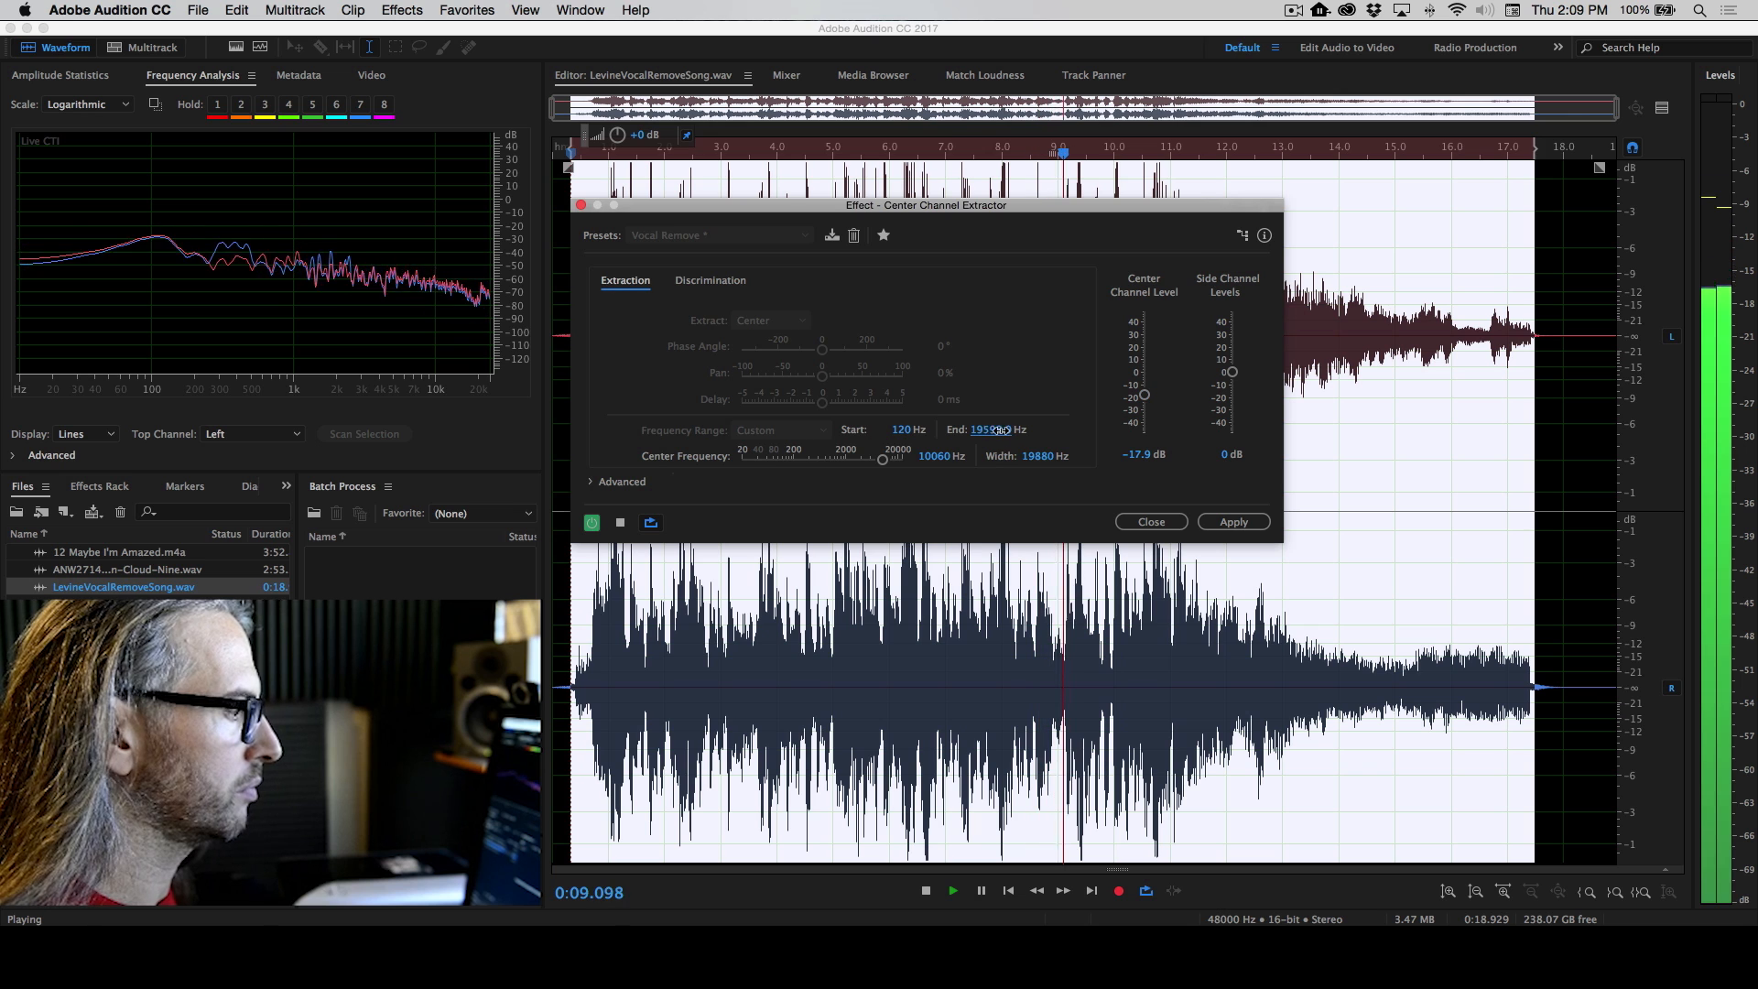
drag(1002, 432, 973, 443)
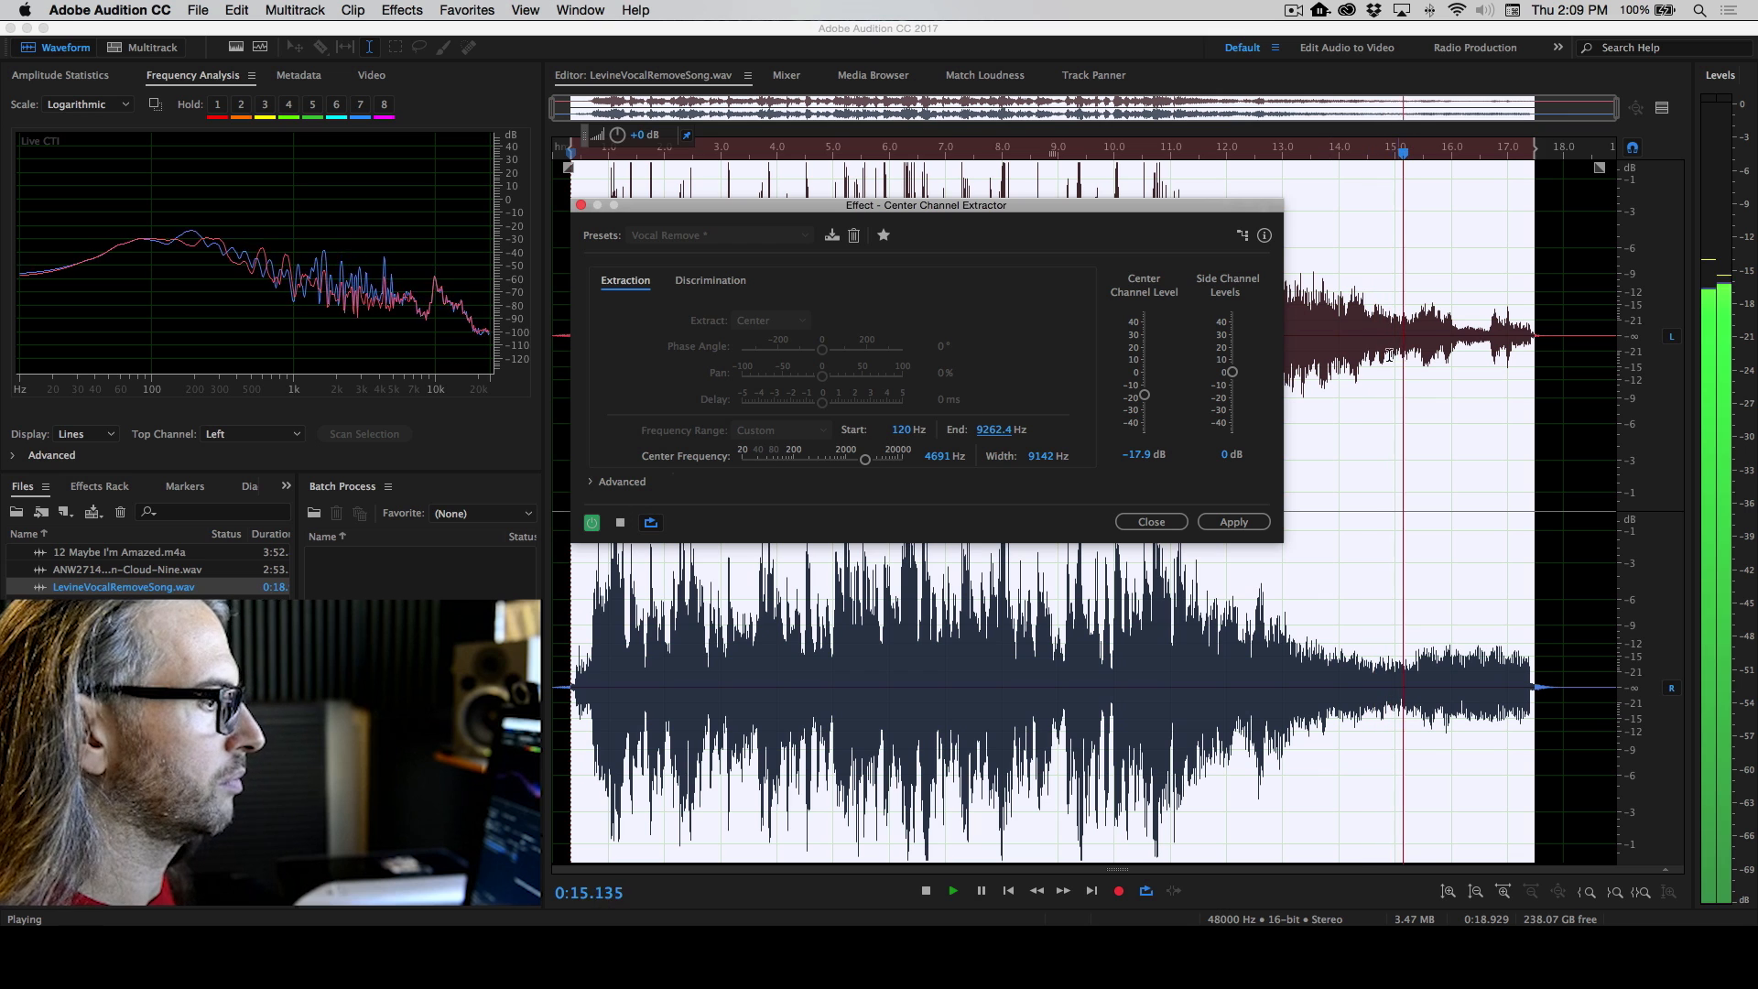
Raise the side channel levels to 6.9 dB, set the center channel level to -14.3 dB and stop the preview
drag(1233, 377, 1233, 362)
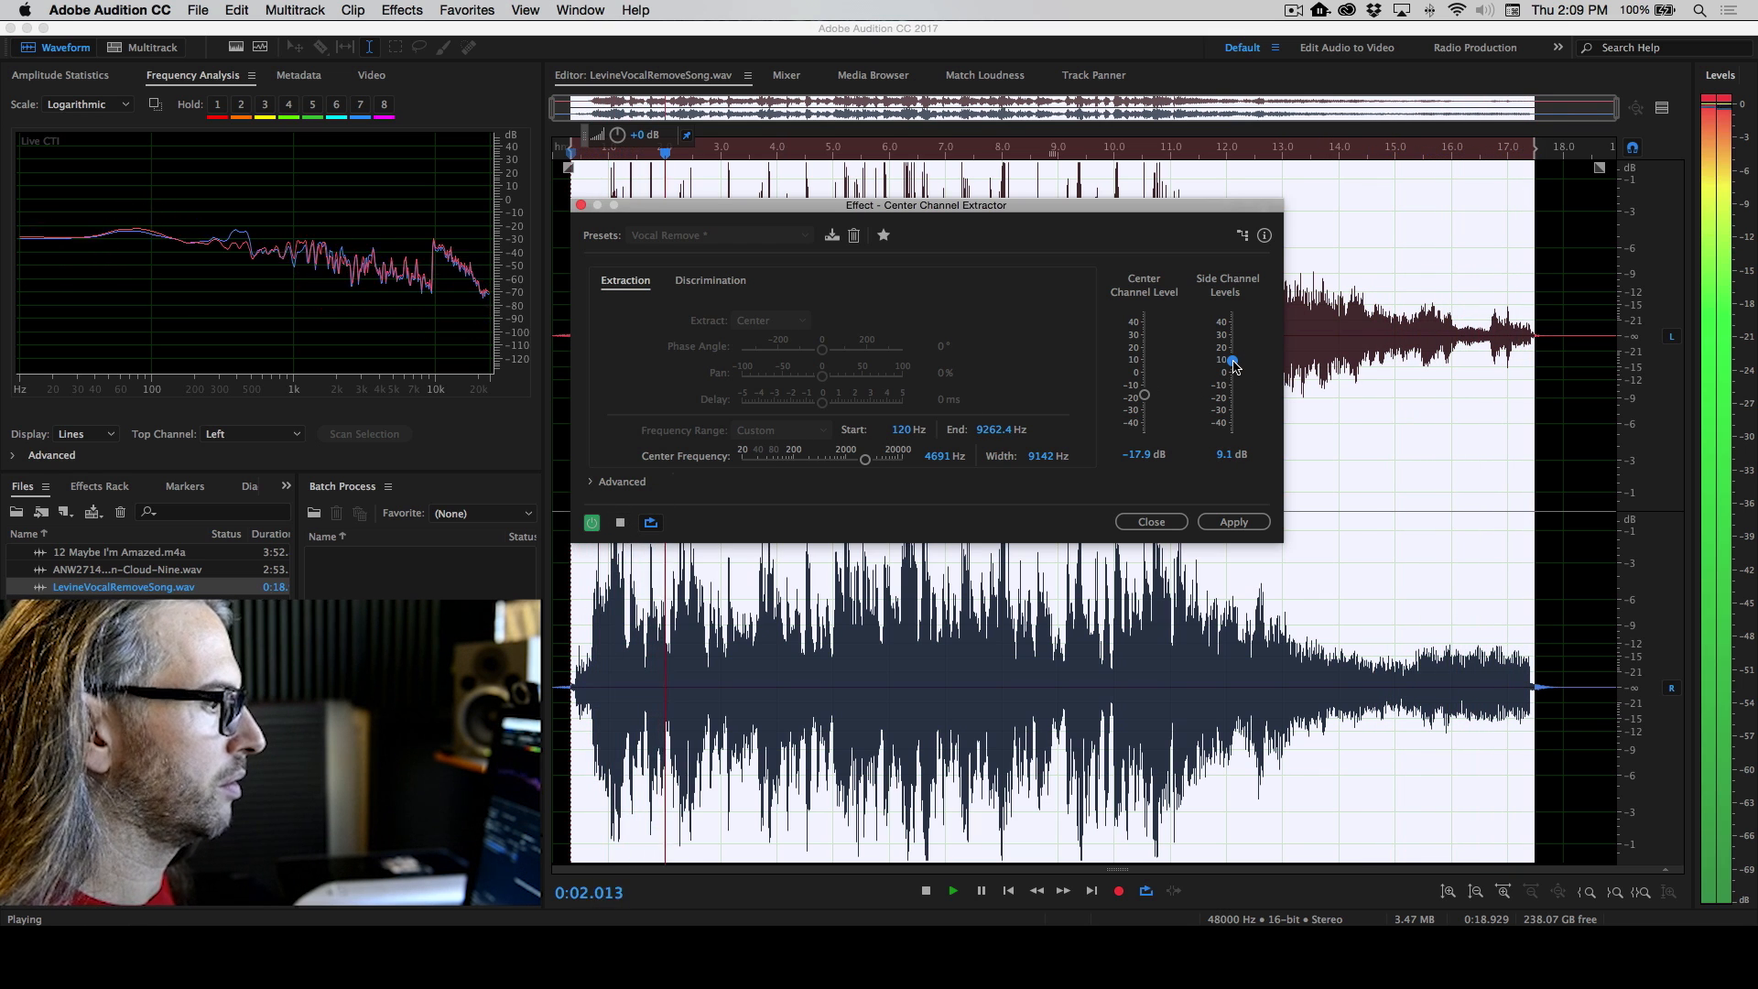
drag(1233, 361, 1145, 391)
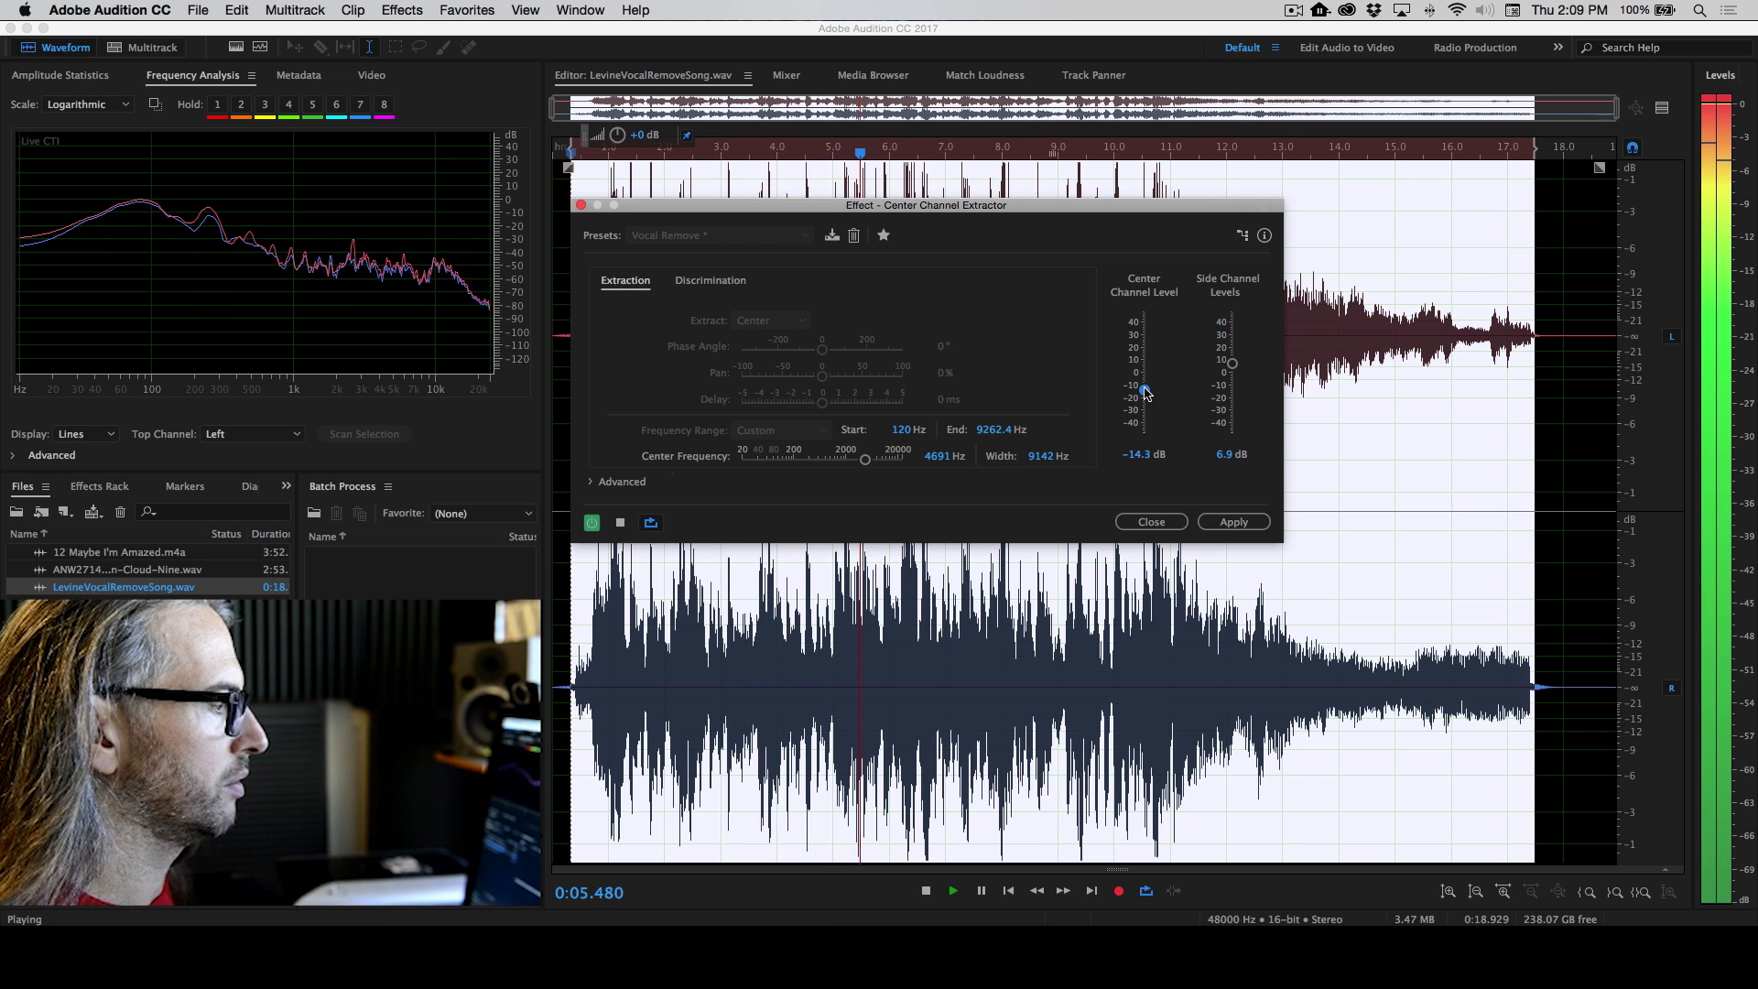
click(625, 522)
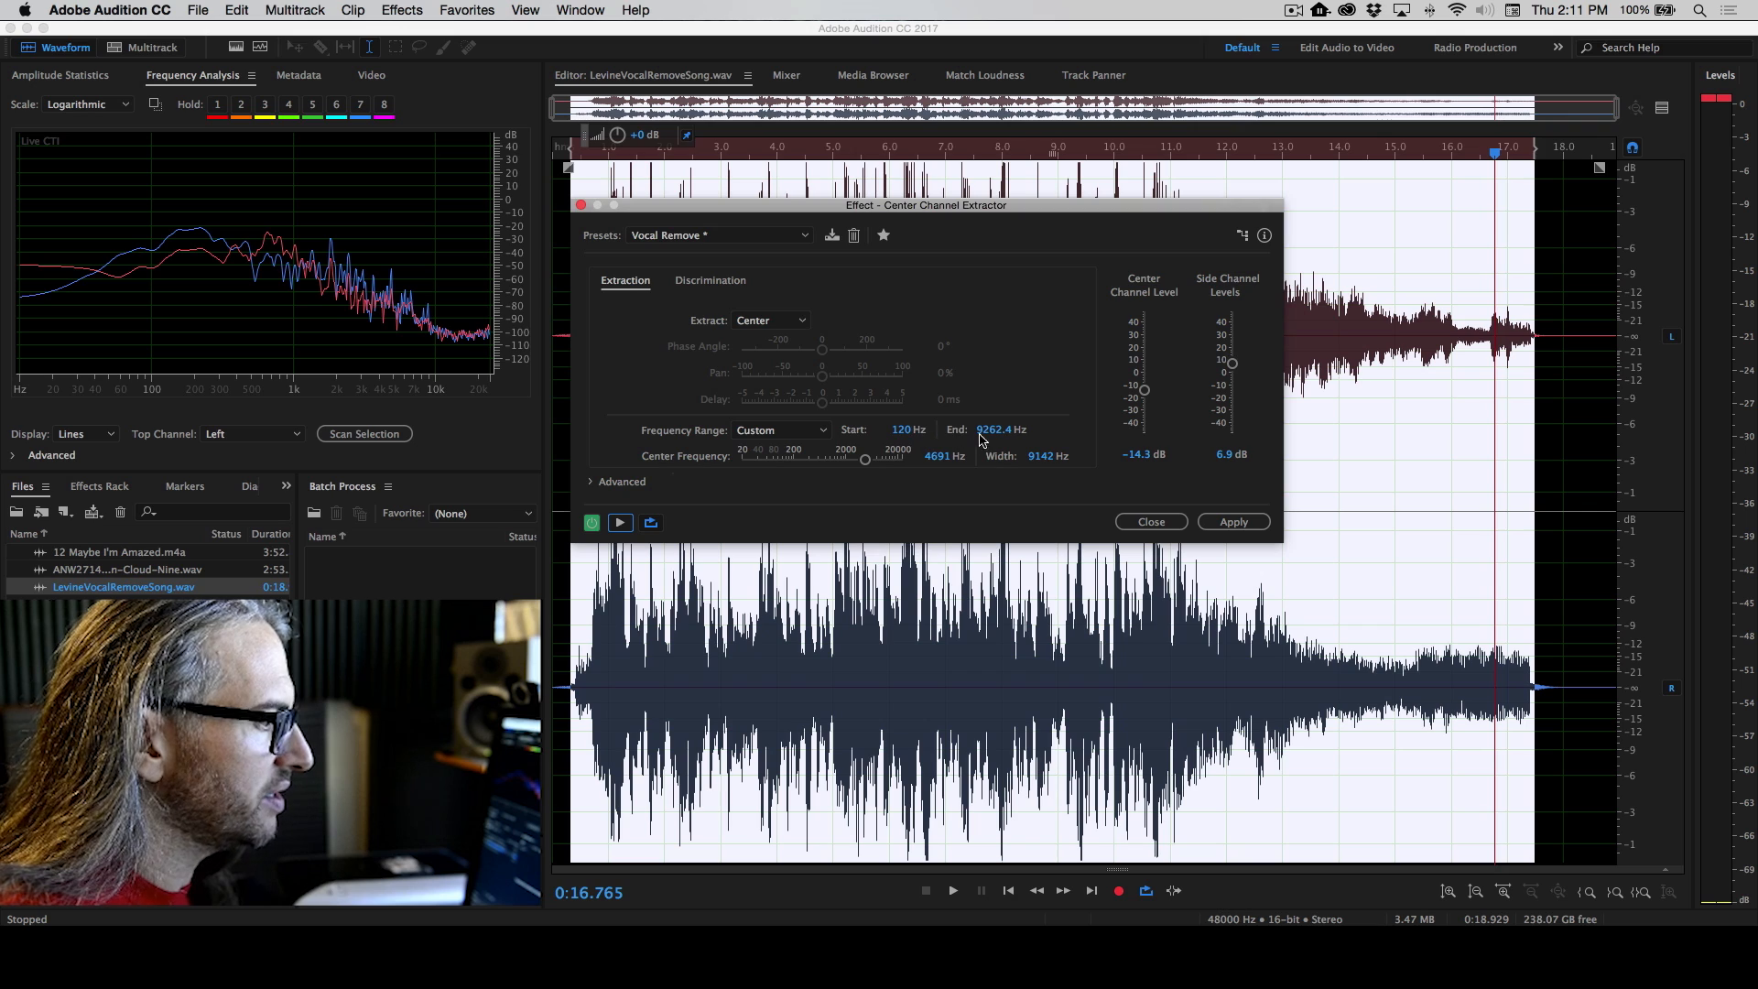
Preview the selection while setting the center channel level to -16.5 dB and the Crossover Bleed to 81.3%
click(713, 284)
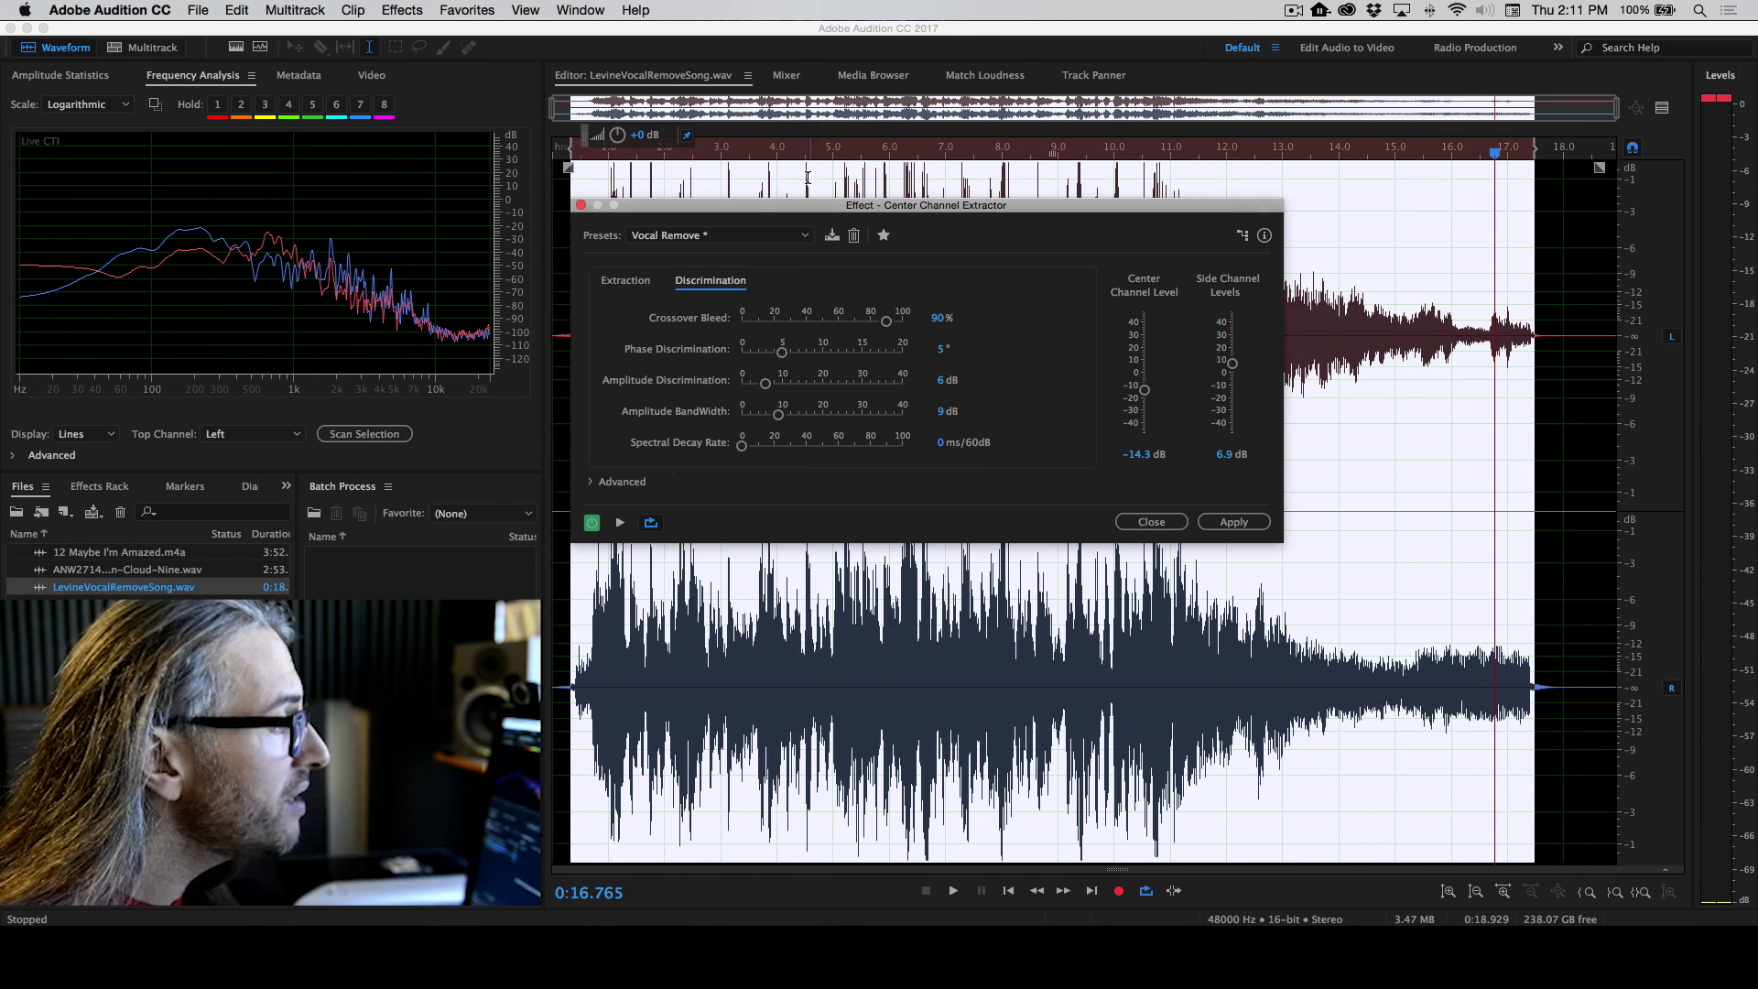
click(644, 282)
click(713, 284)
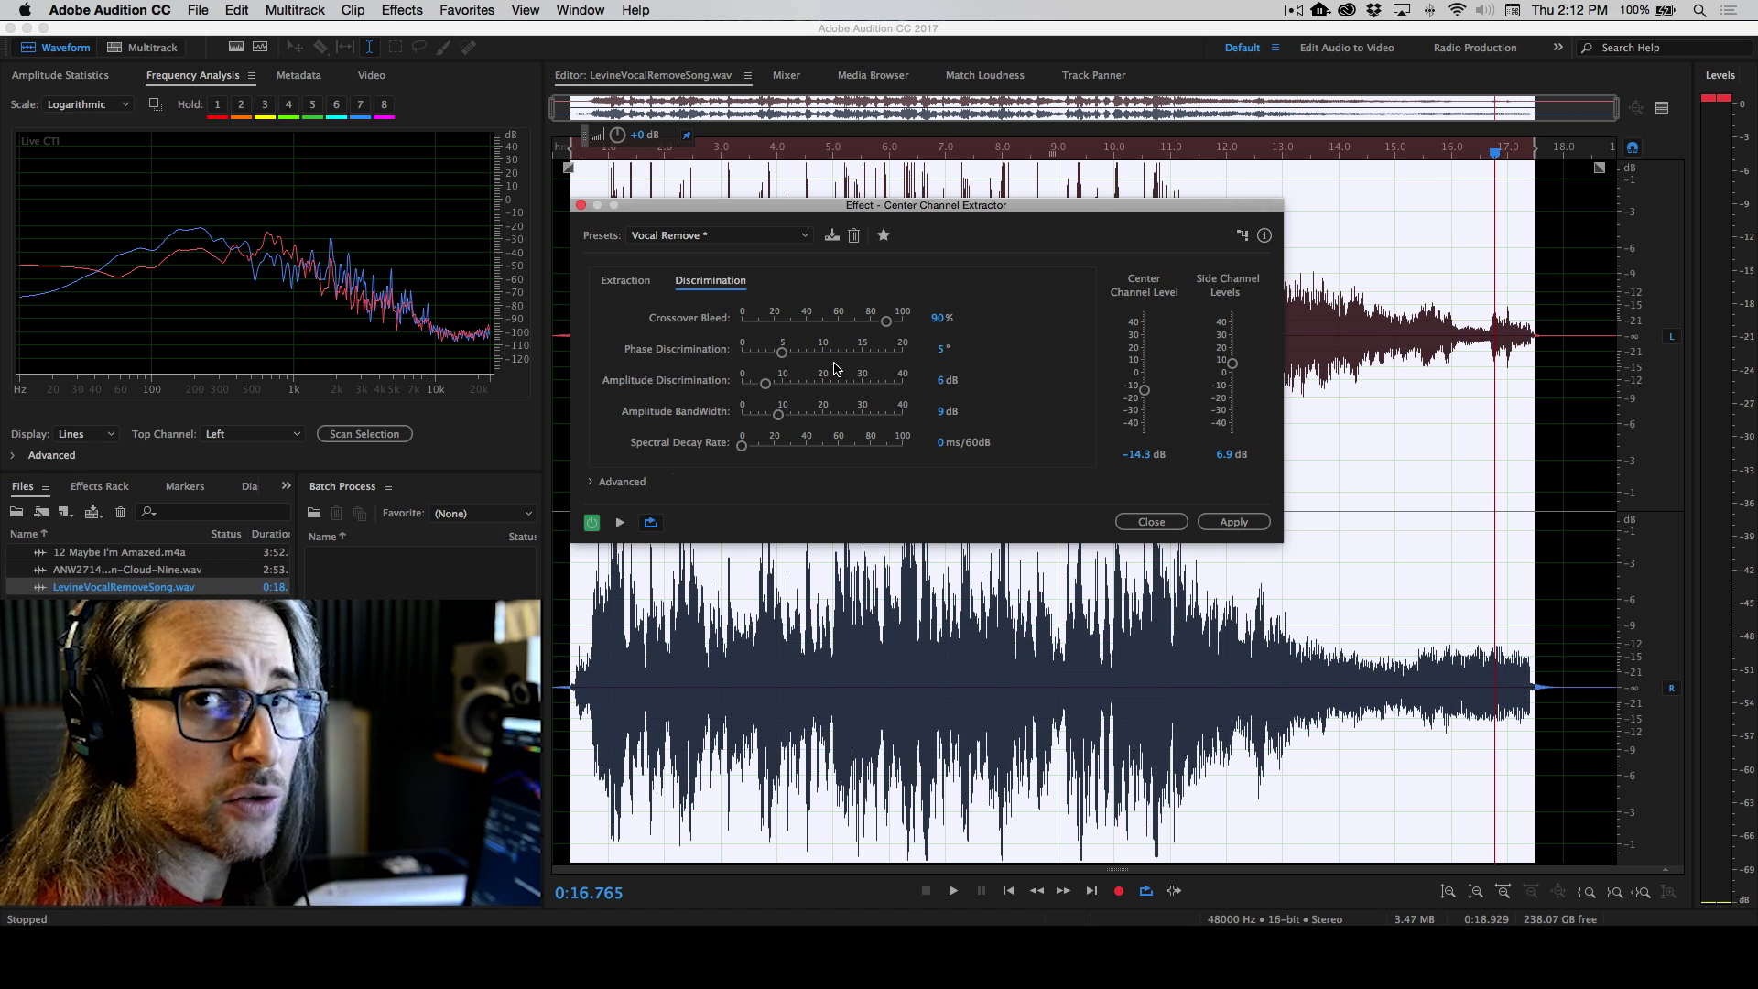
key(space)
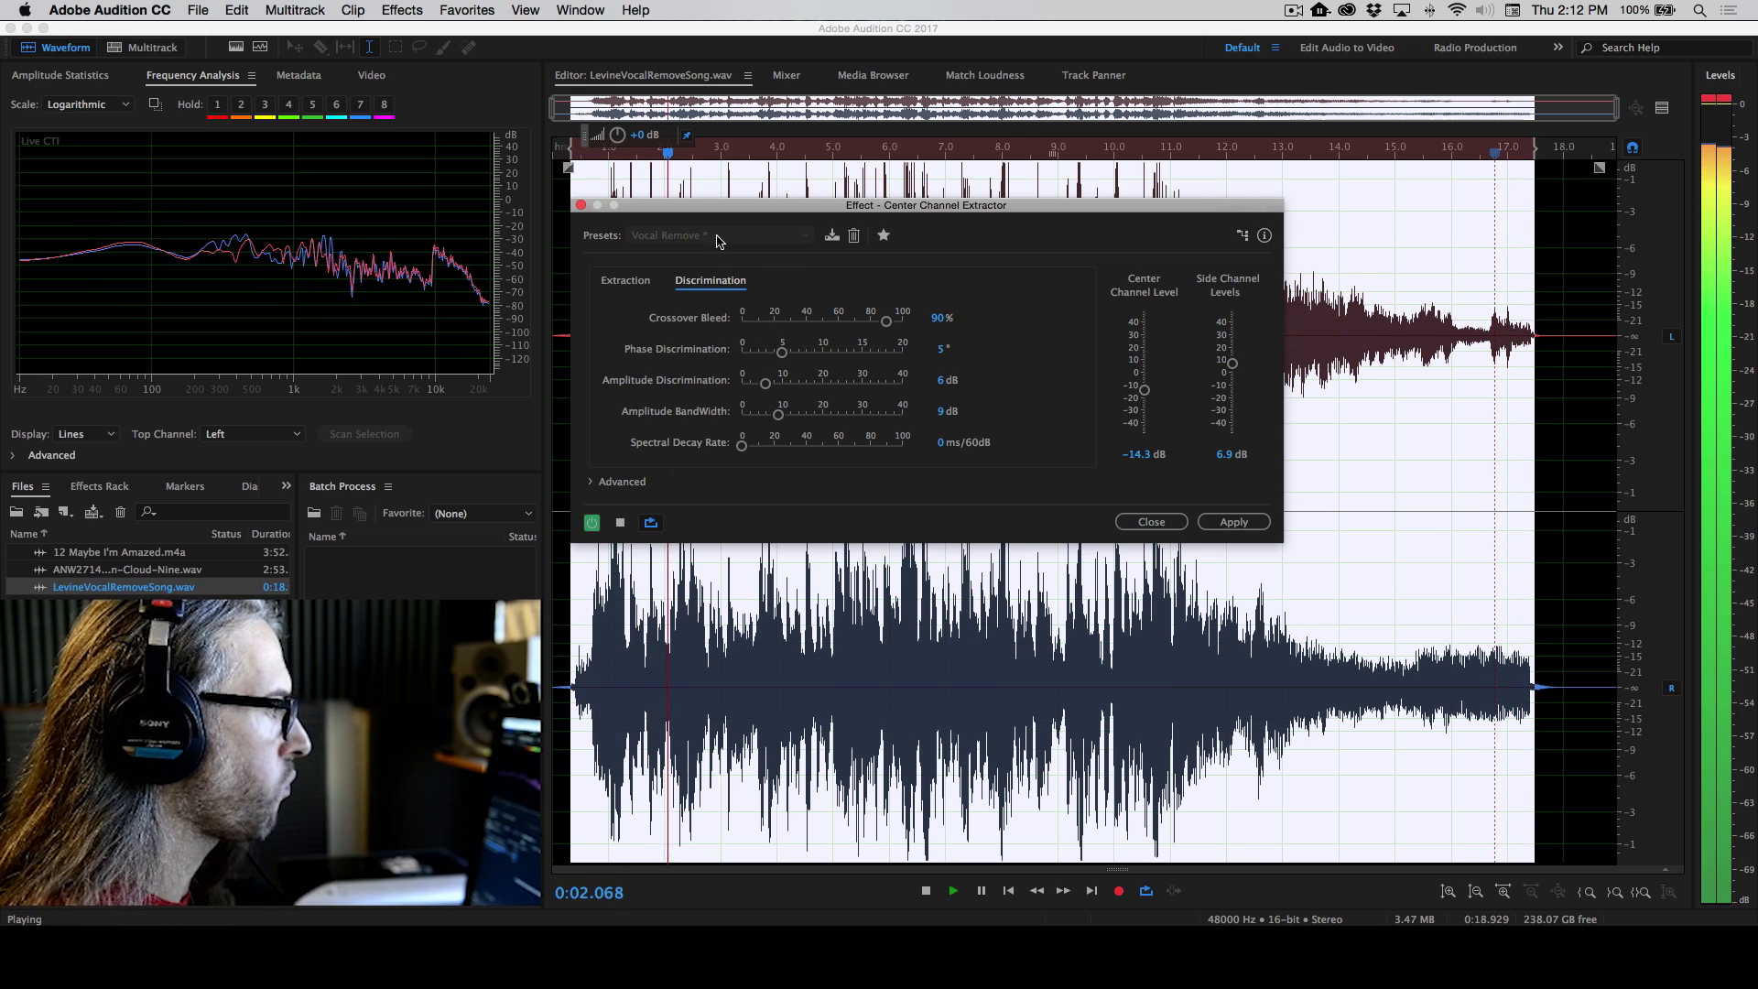
click(624, 281)
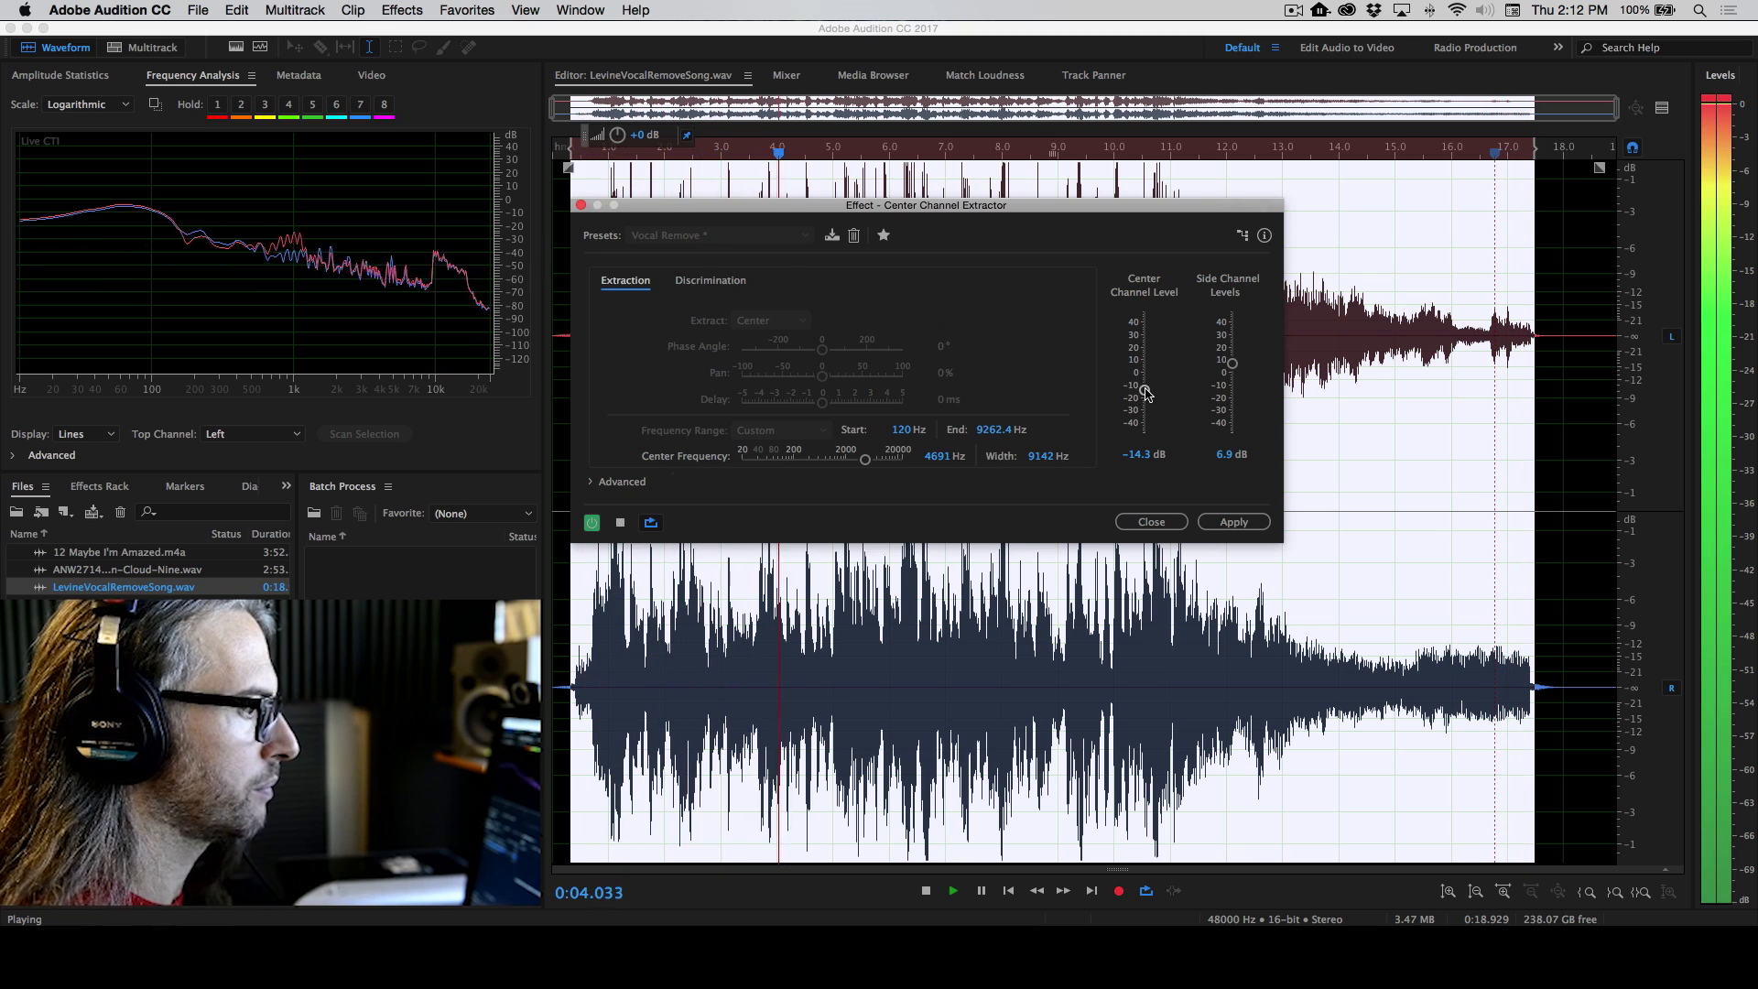
drag(1145, 390, 1148, 395)
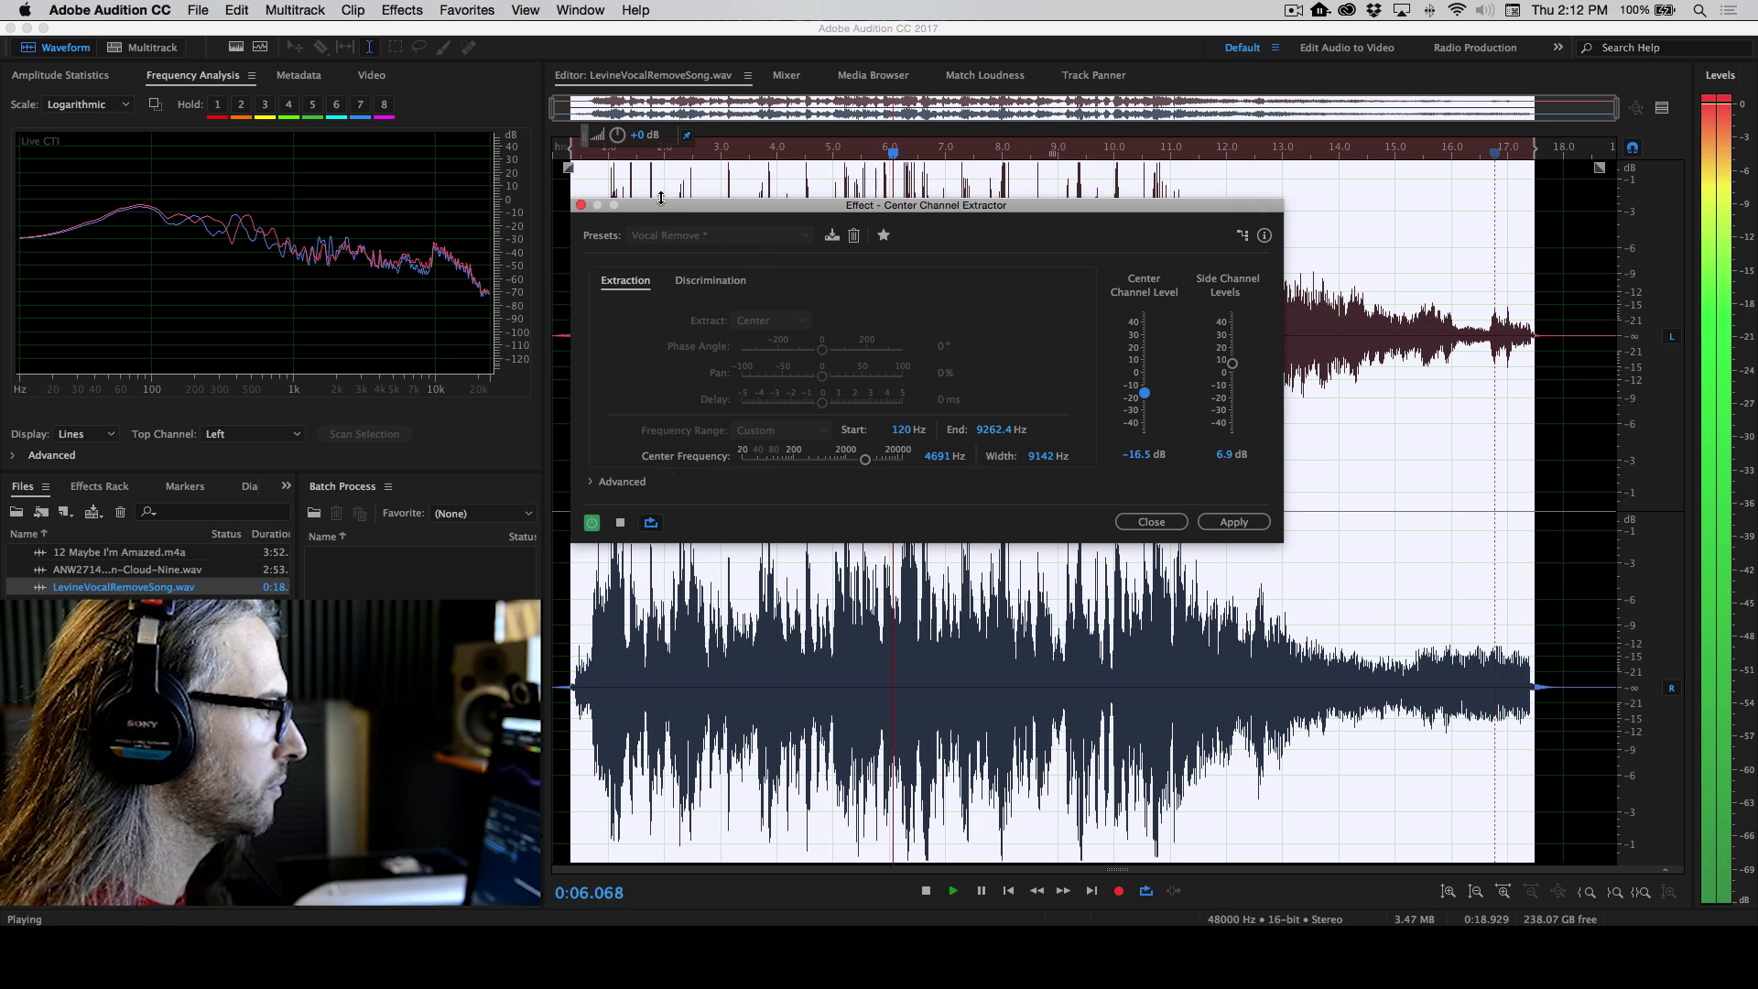
click(711, 281)
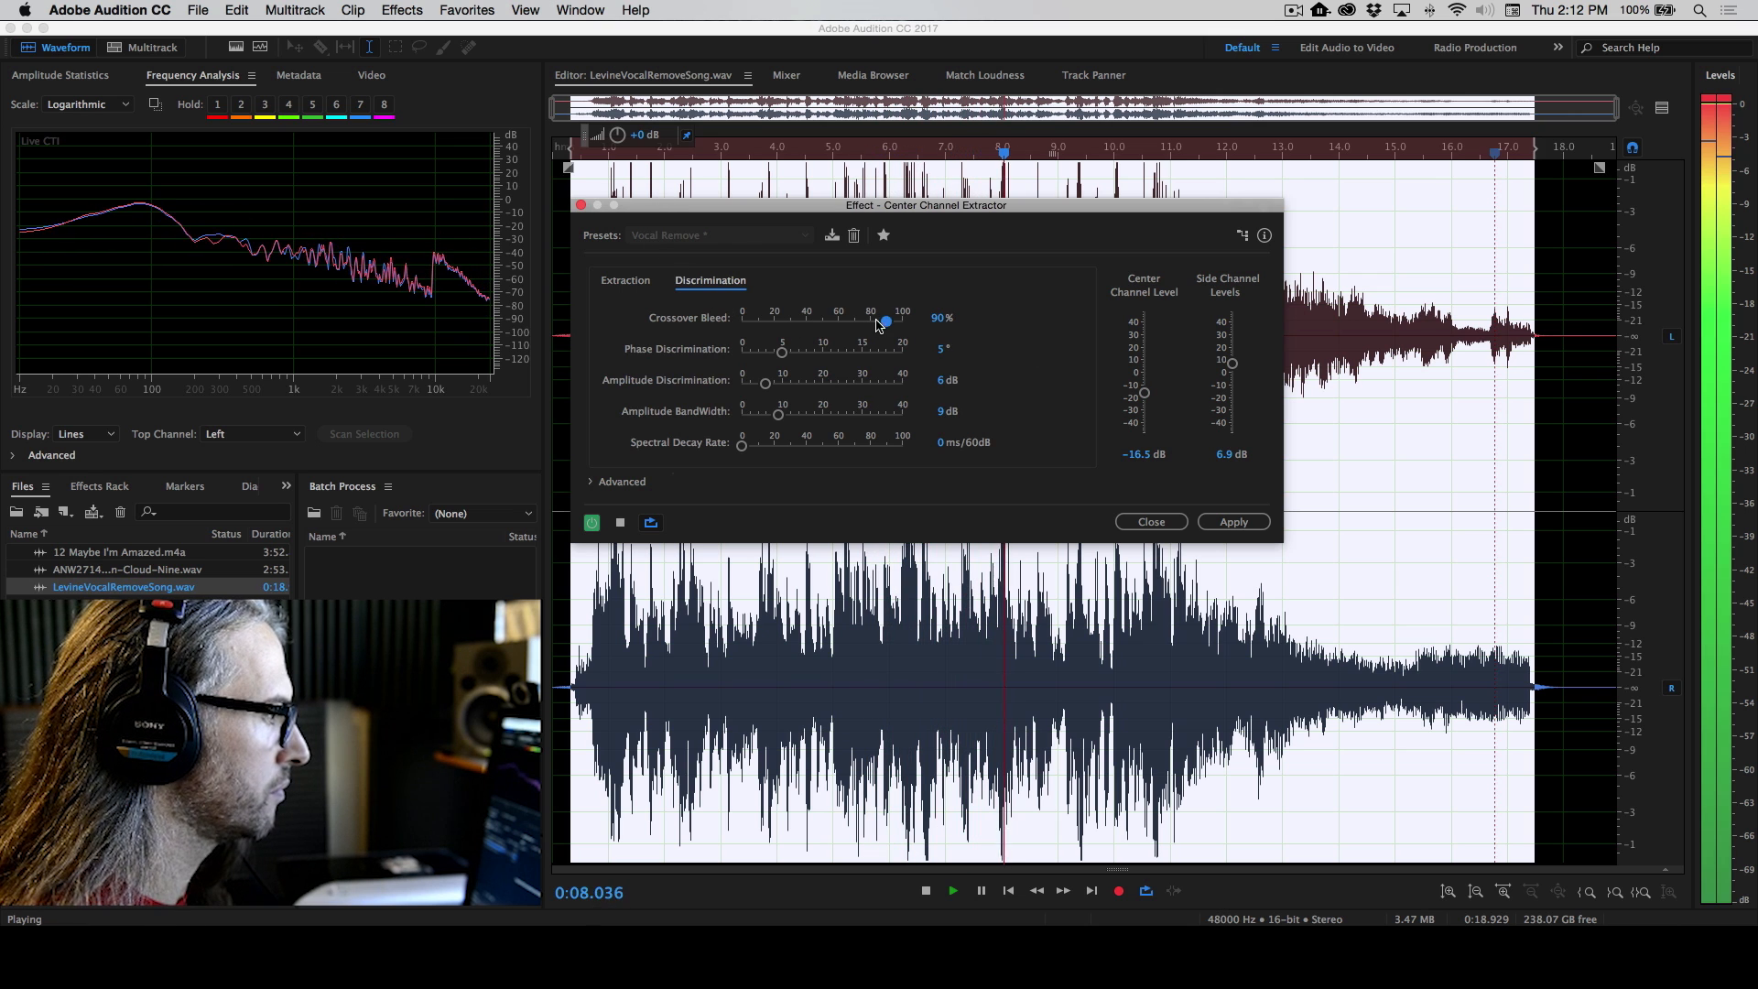
mouse_move(885, 322)
mouse_down()
mouse_move(802, 326)
mouse_move(873, 326)
mouse_up()
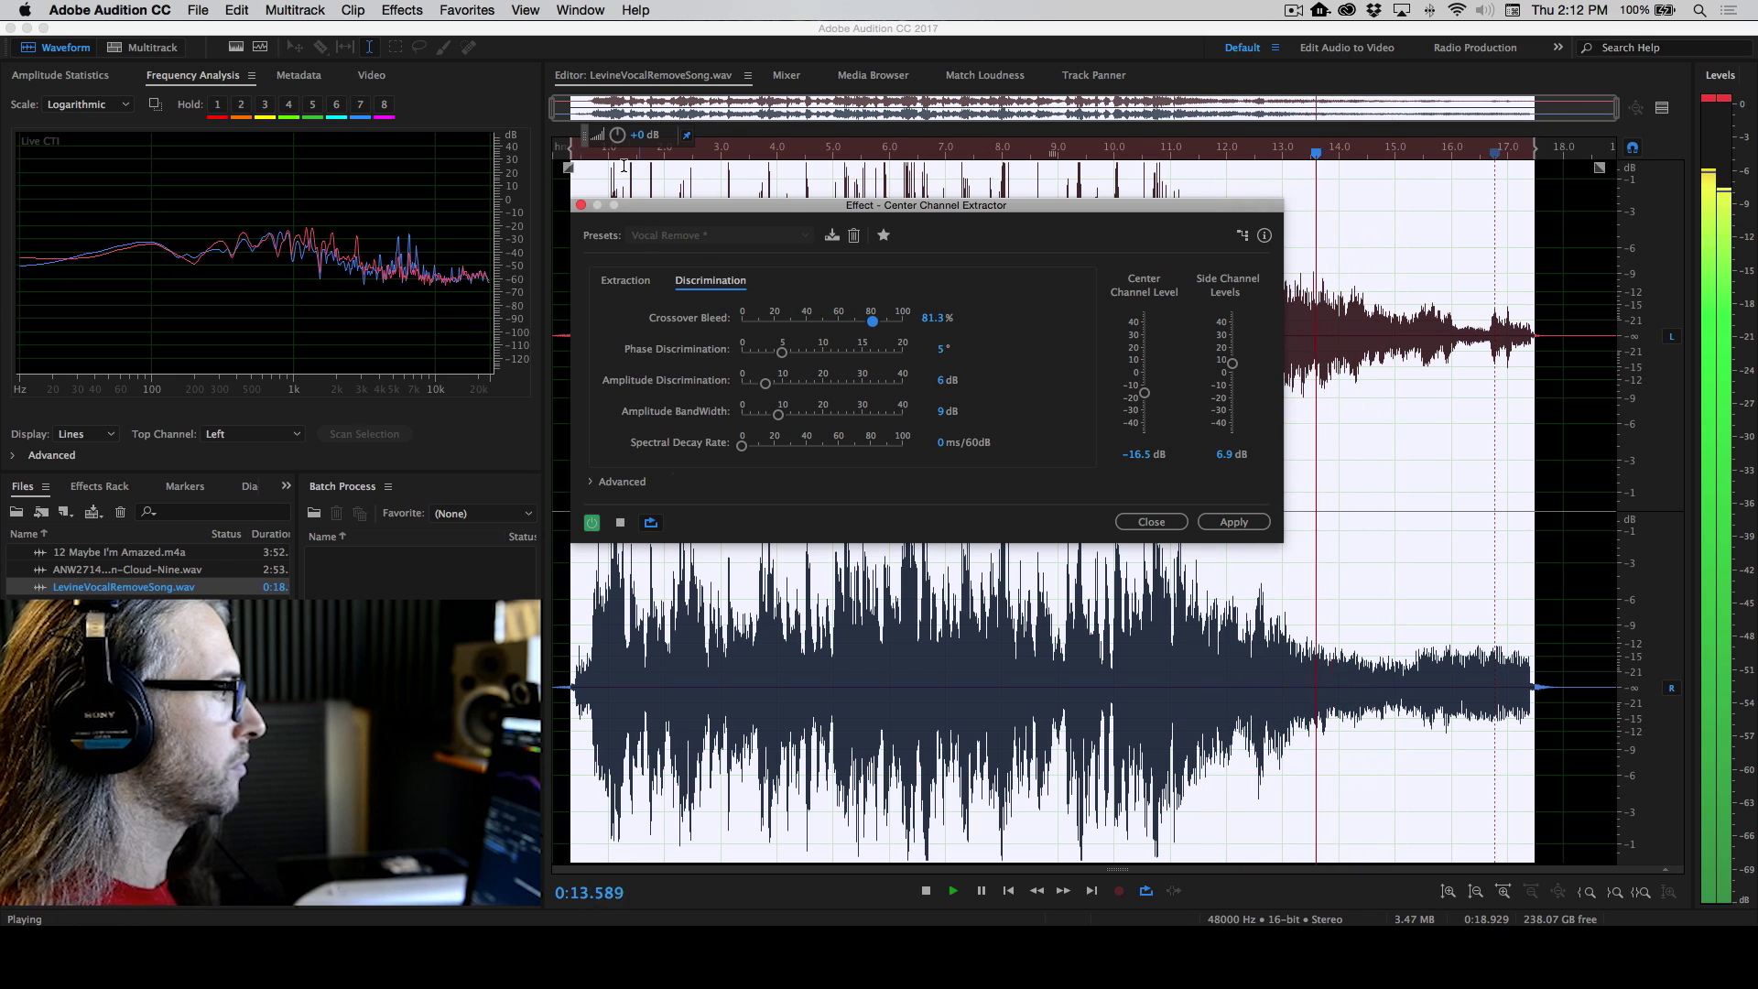
Replay the selection from near its start and set the Phase Discrimination to 4.4°
click(596, 192)
key(space)
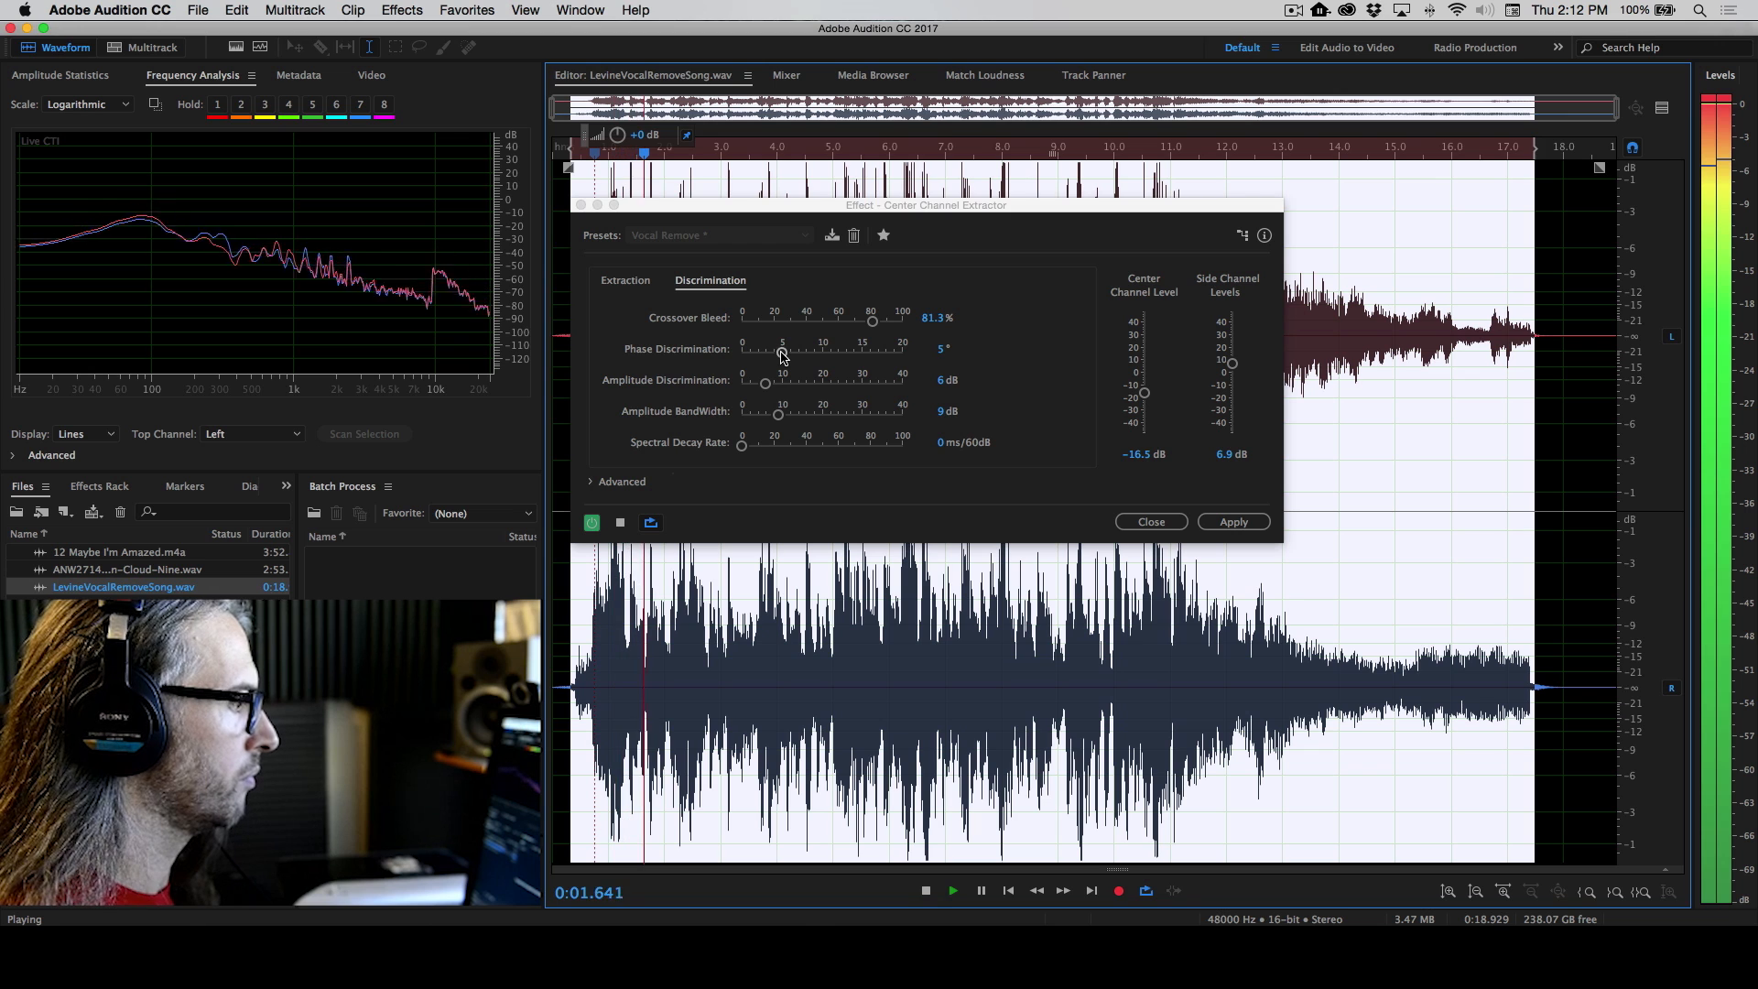
mouse_move(781, 352)
mouse_down()
mouse_move(843, 357)
mouse_move(782, 357)
mouse_up()
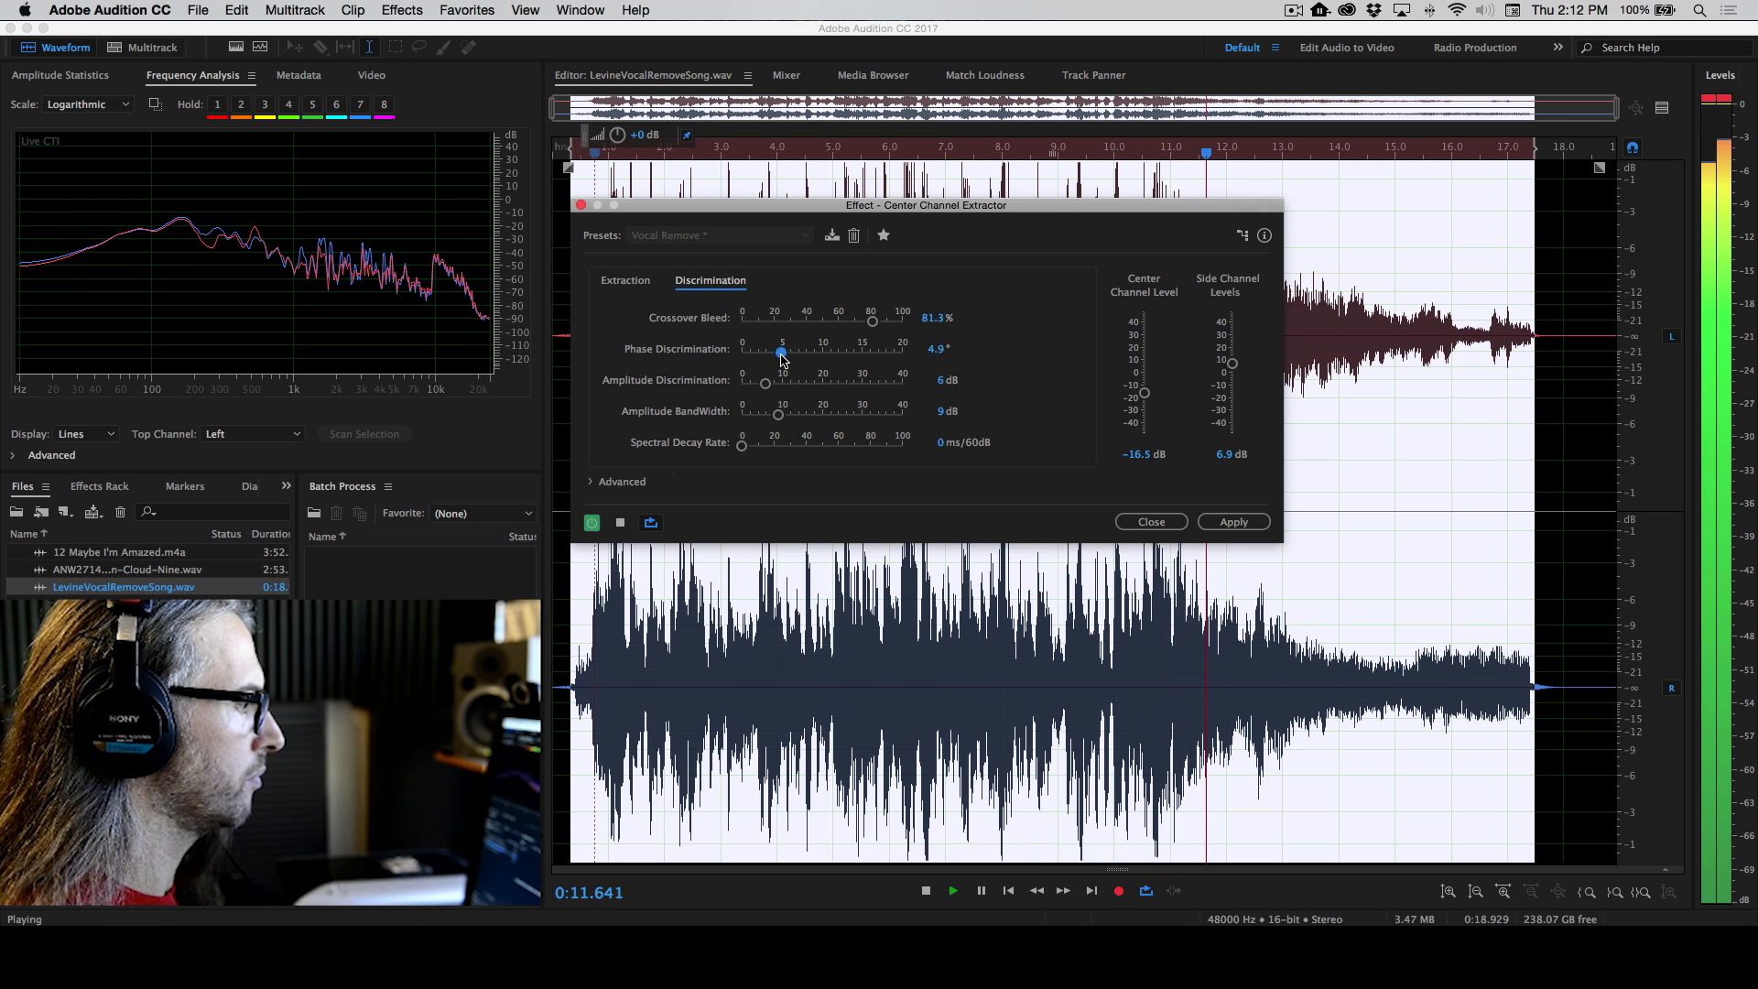
key(space)
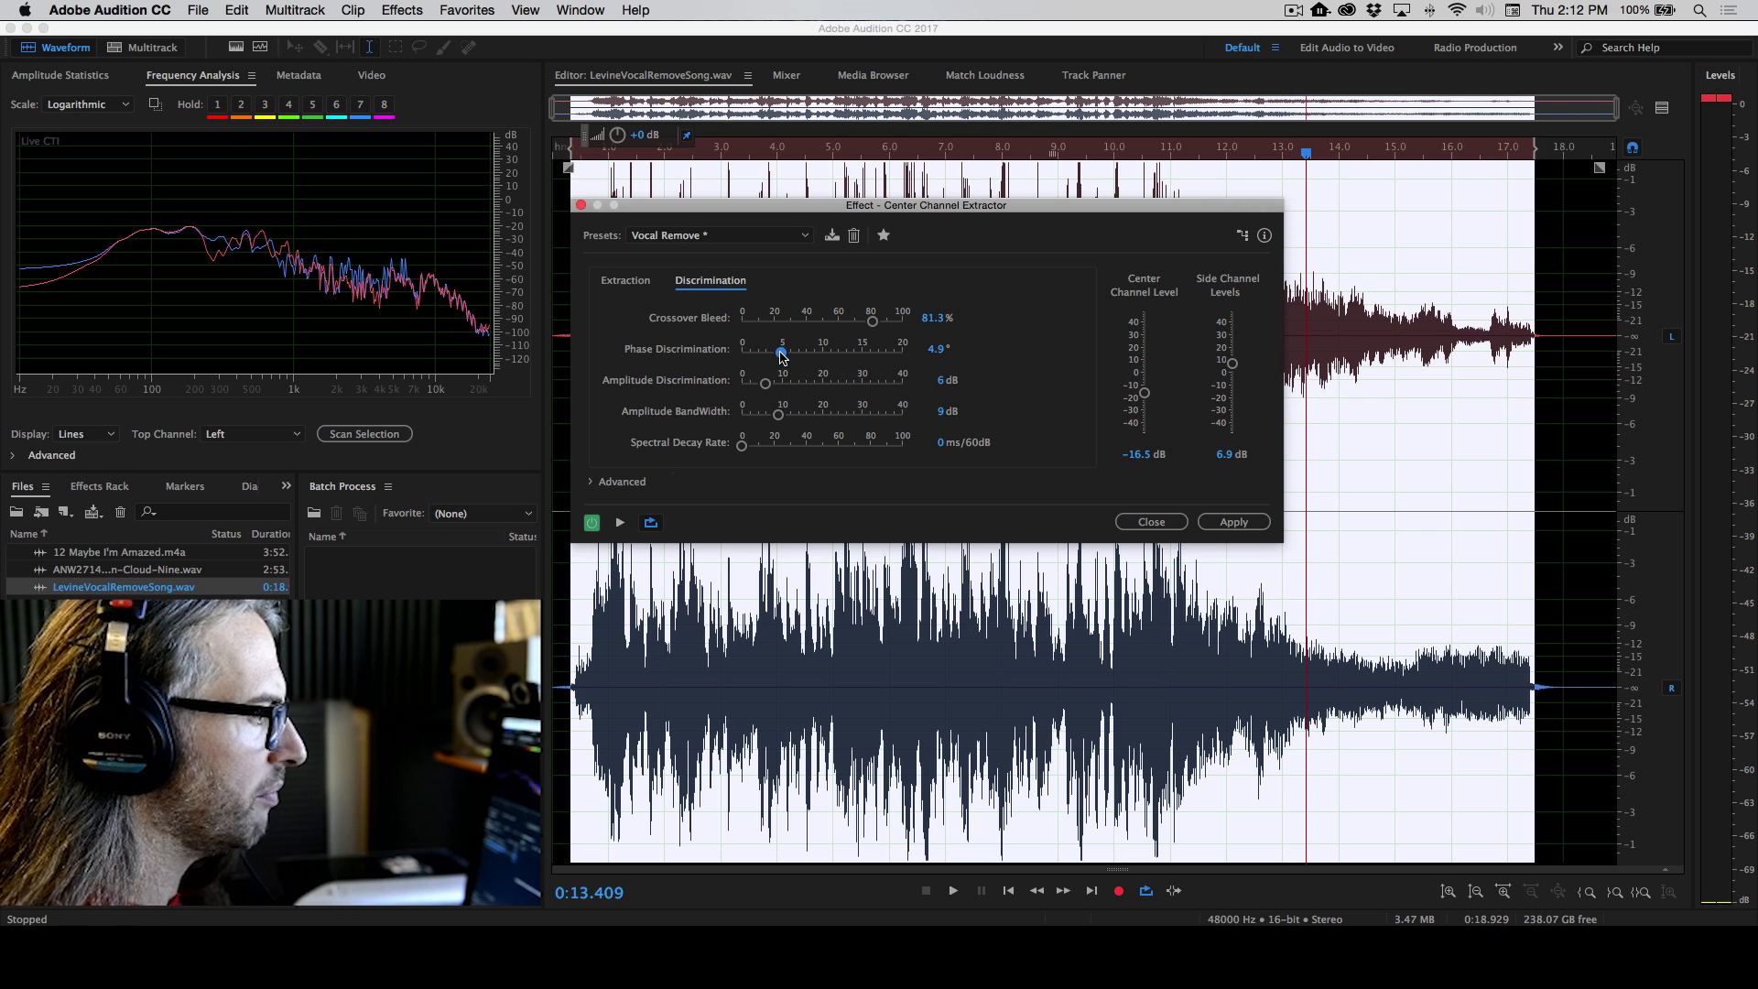
drag(780, 356, 778, 356)
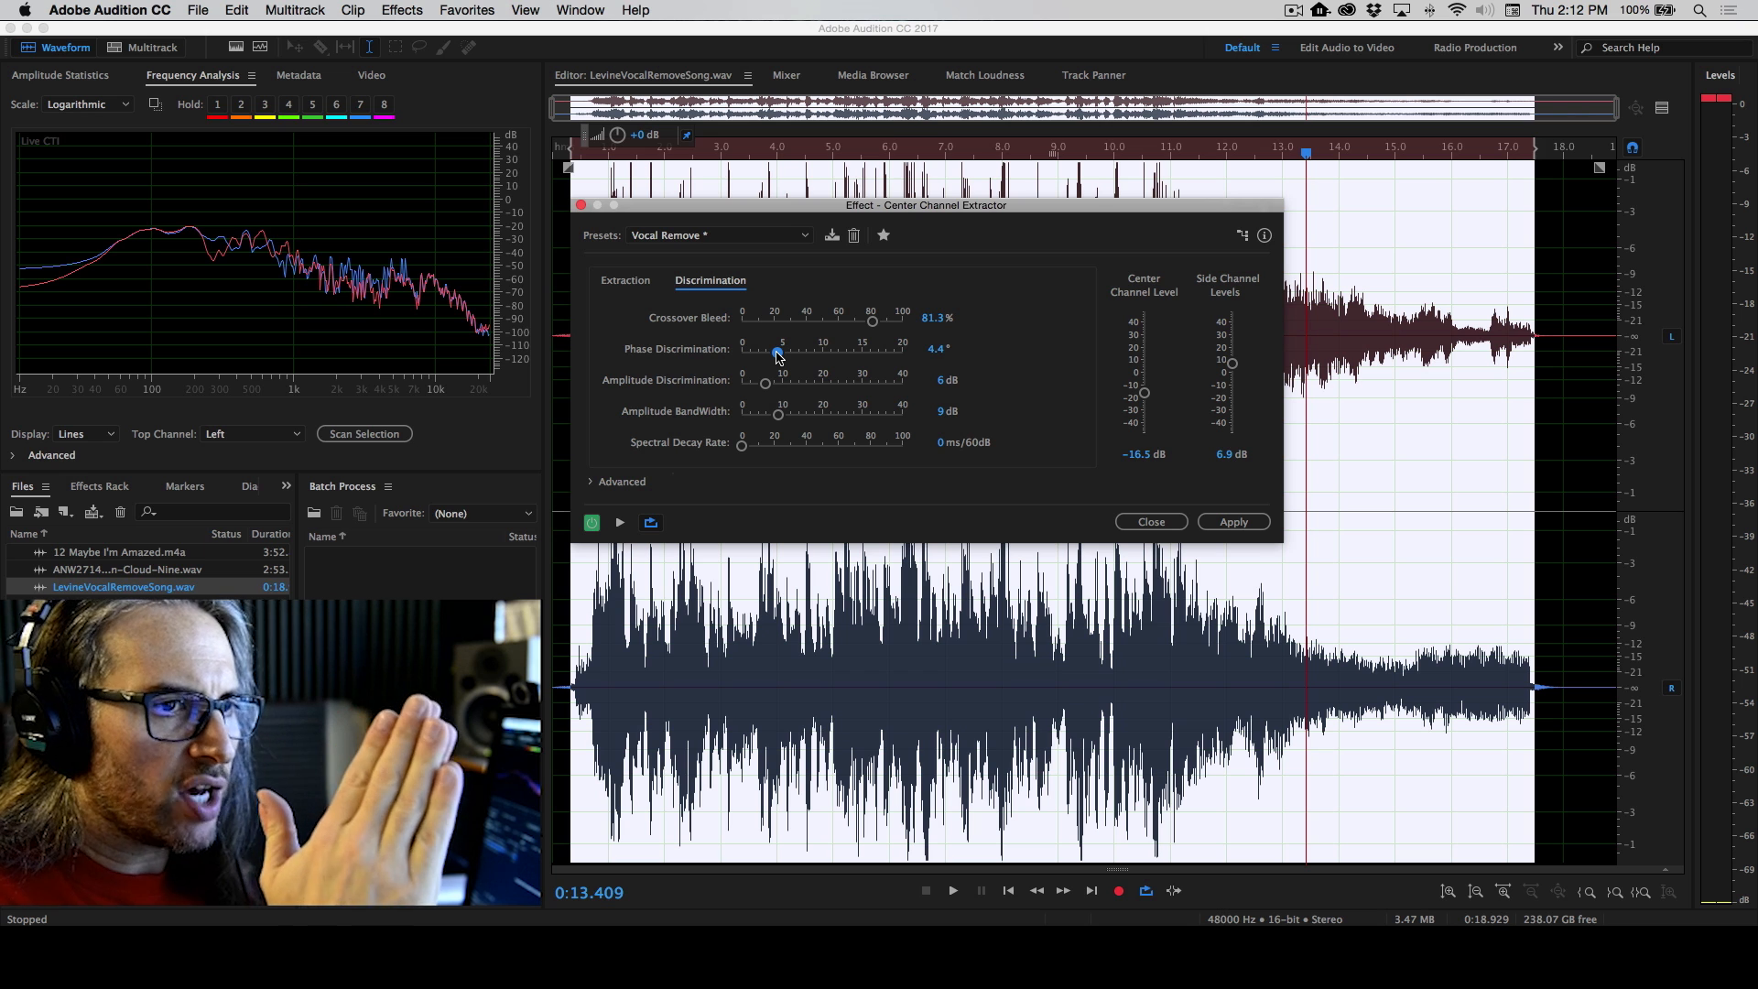
Preview the selection while setting the Amplitude Discrimination to 9.4 dB and the side channel levels to 3.3 dB
key(space)
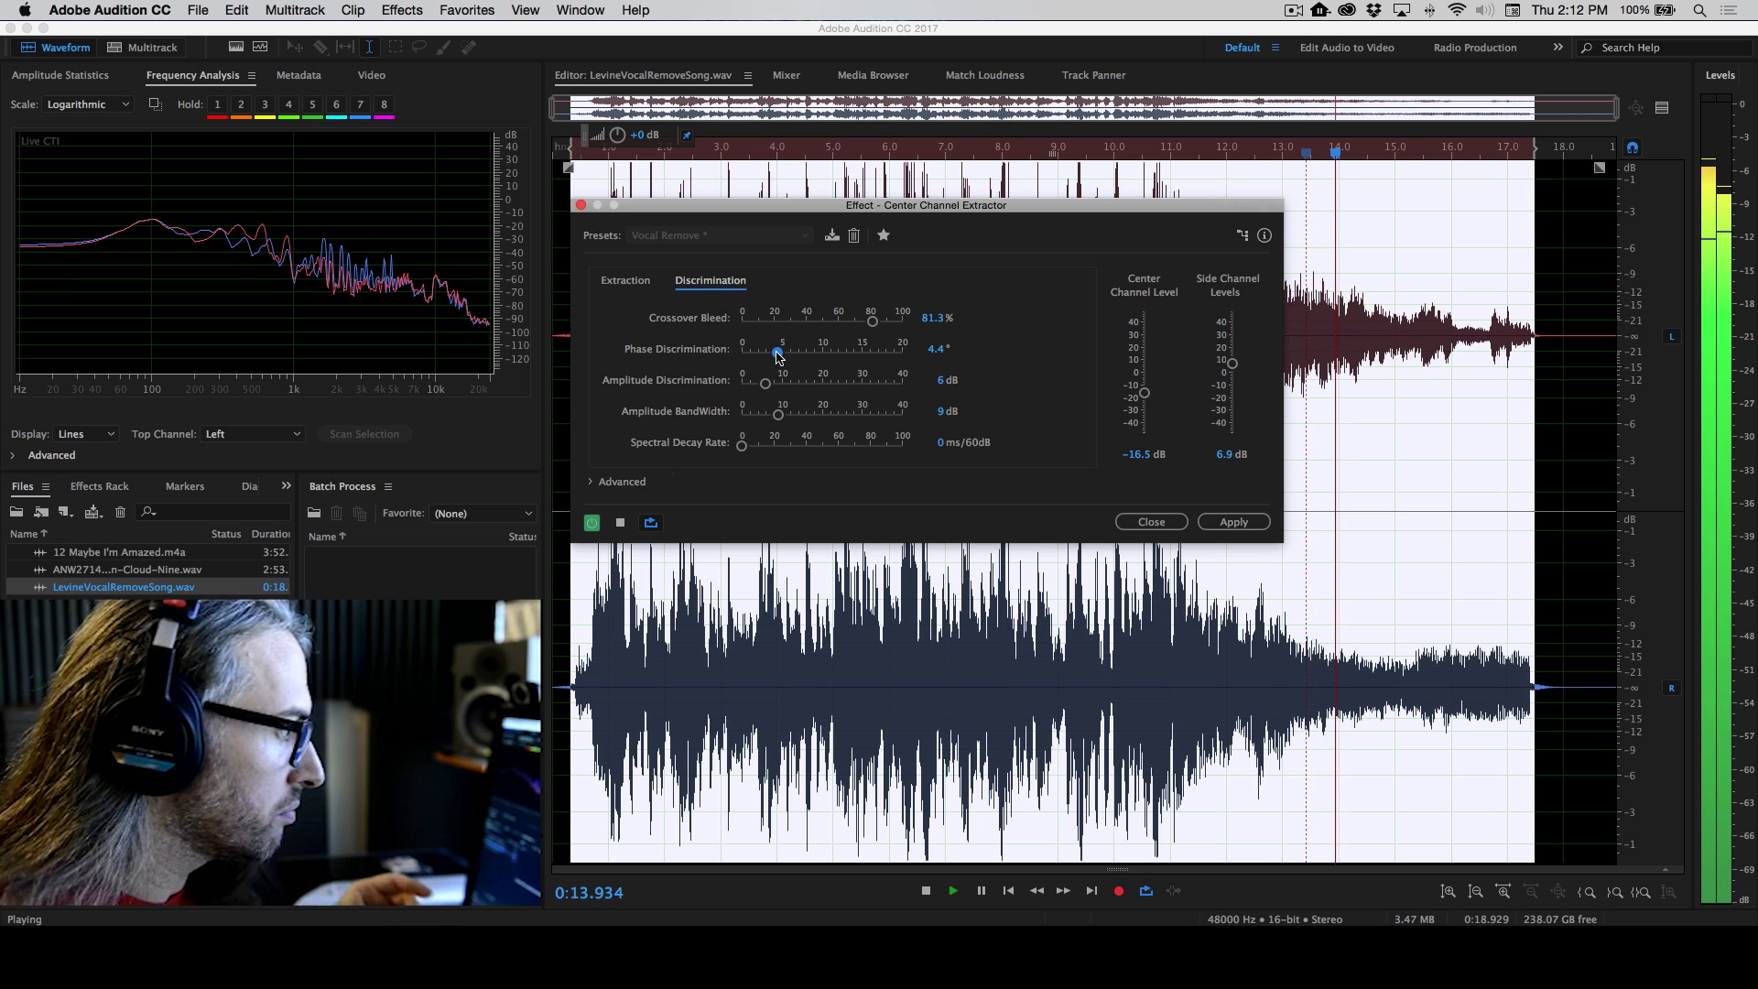
key(space)
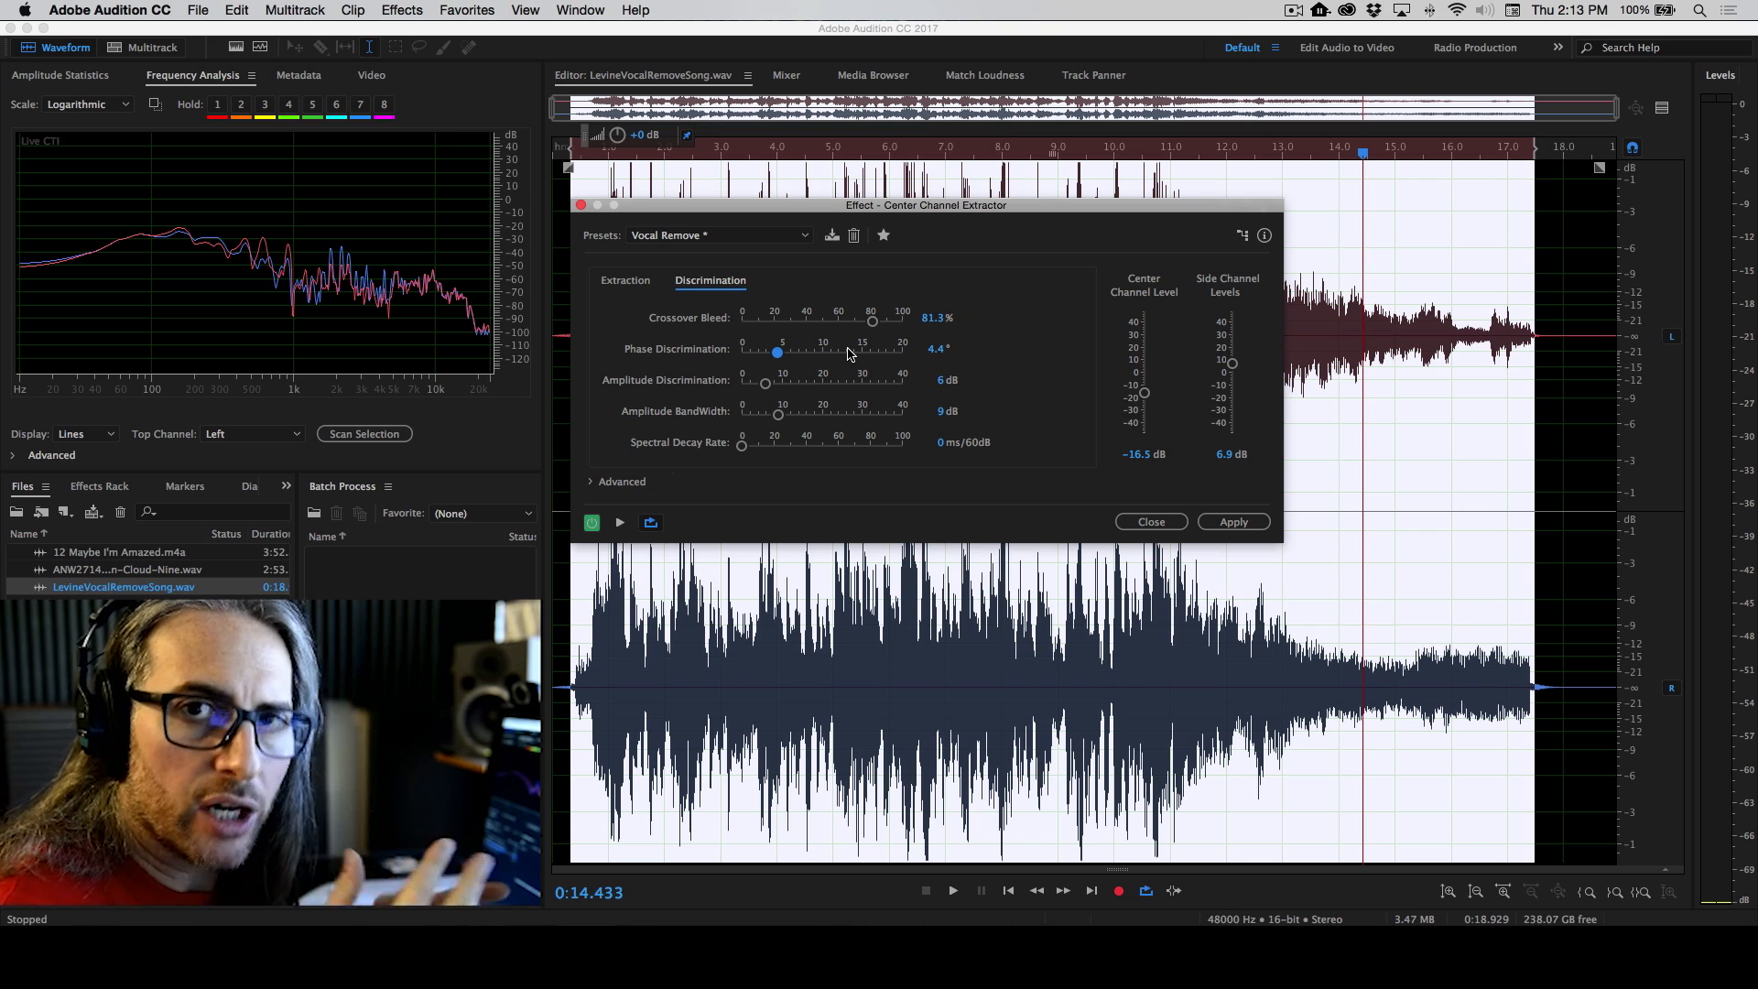
key(space)
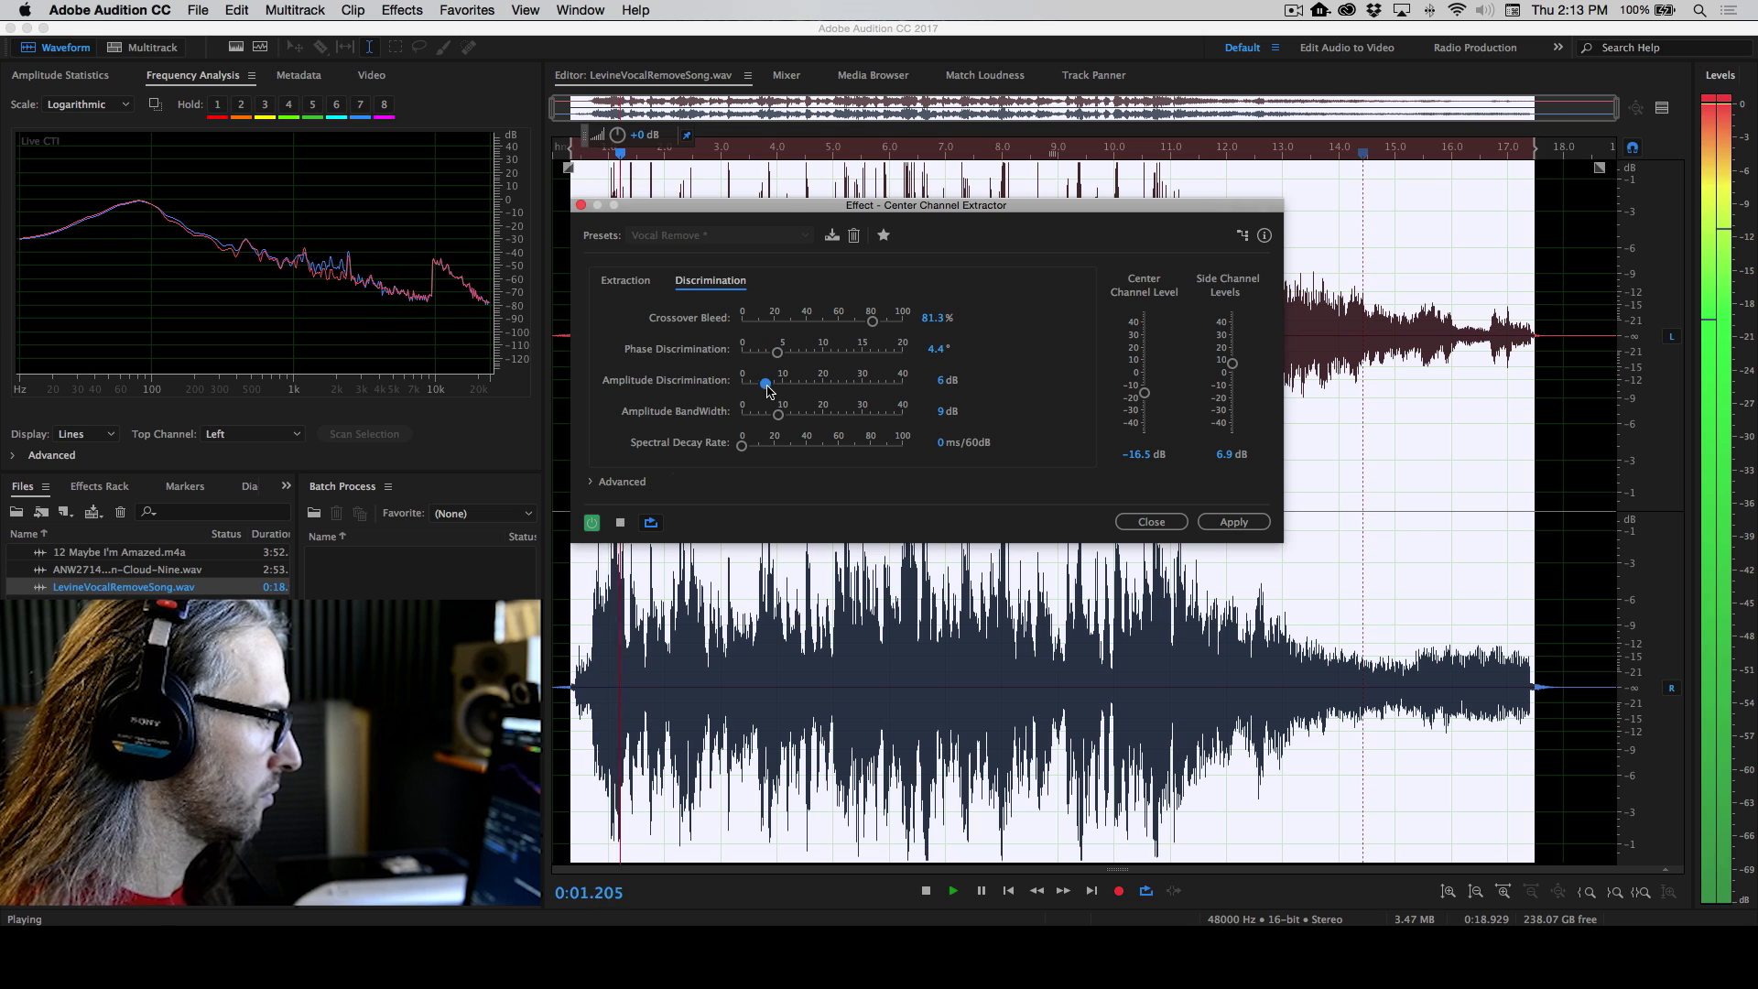
mouse_move(777, 387)
mouse_down()
mouse_move(842, 389)
mouse_move(779, 389)
mouse_up()
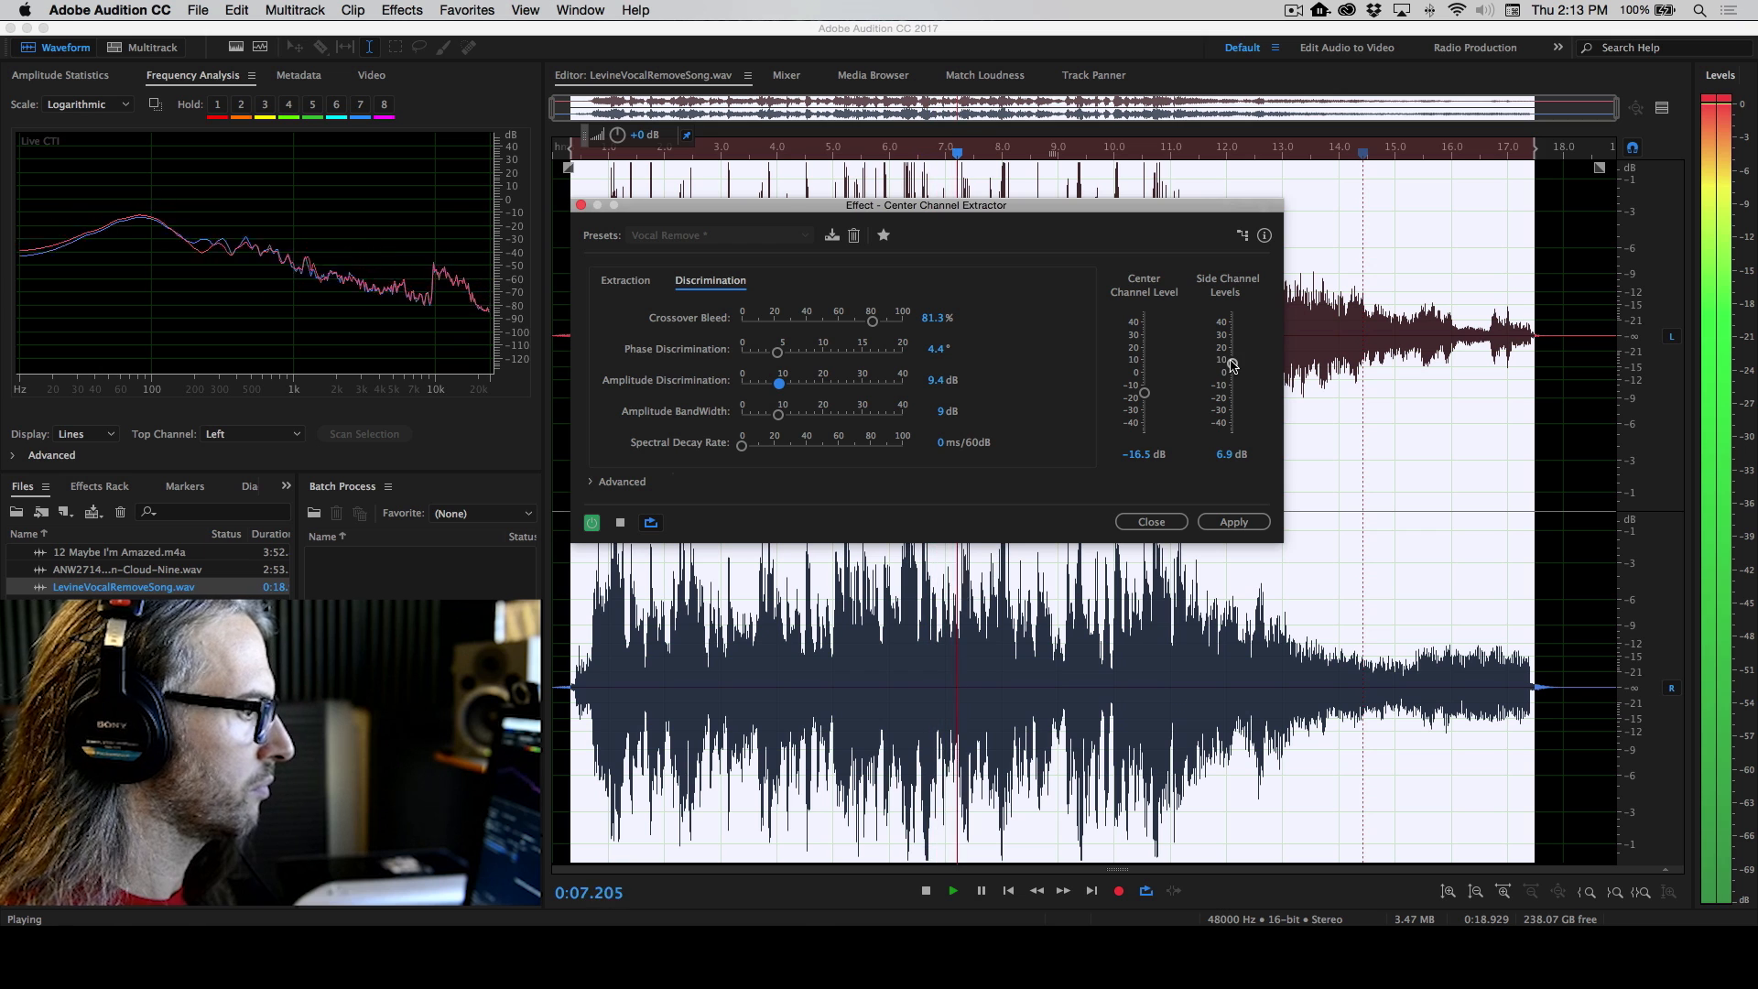
drag(1233, 366, 1233, 371)
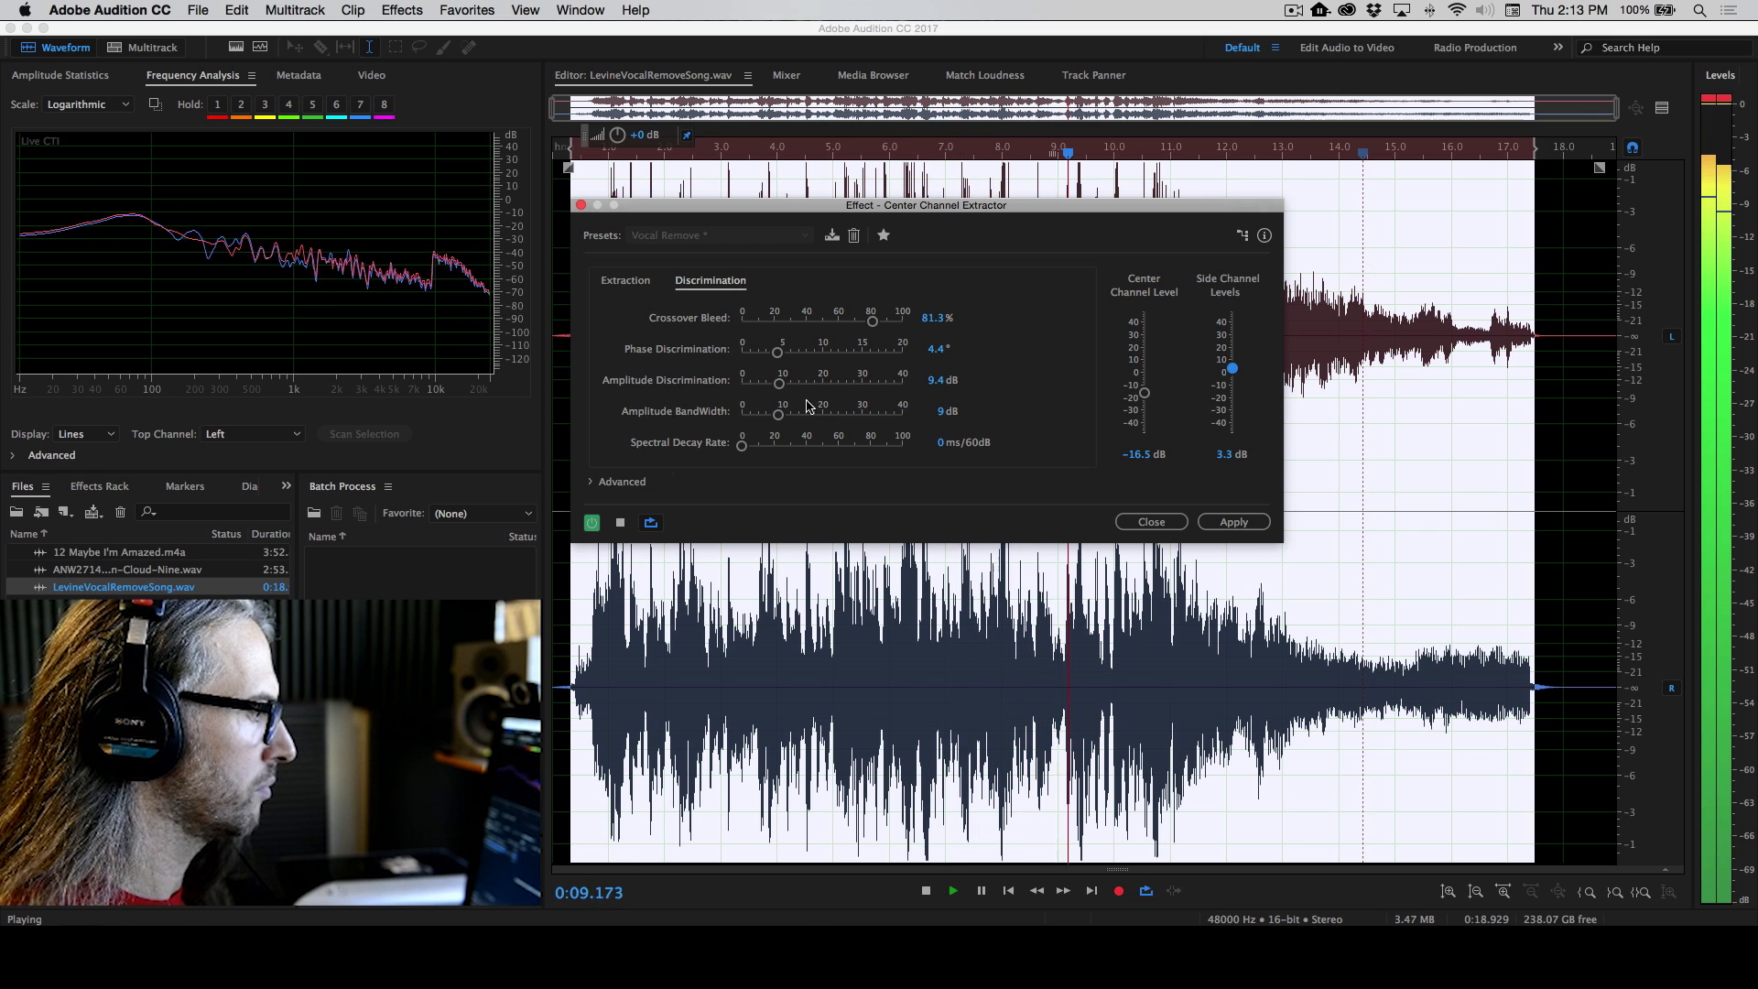
Set the Amplitude BandWidth to 6.5 dB and the Spectral Decay Rate to 5.2 ms/60dB, expand the advanced settings and stop the preview
mouse_move(773, 421)
mouse_down()
mouse_move(806, 420)
mouse_move(768, 419)
mouse_move(751, 448)
mouse_up()
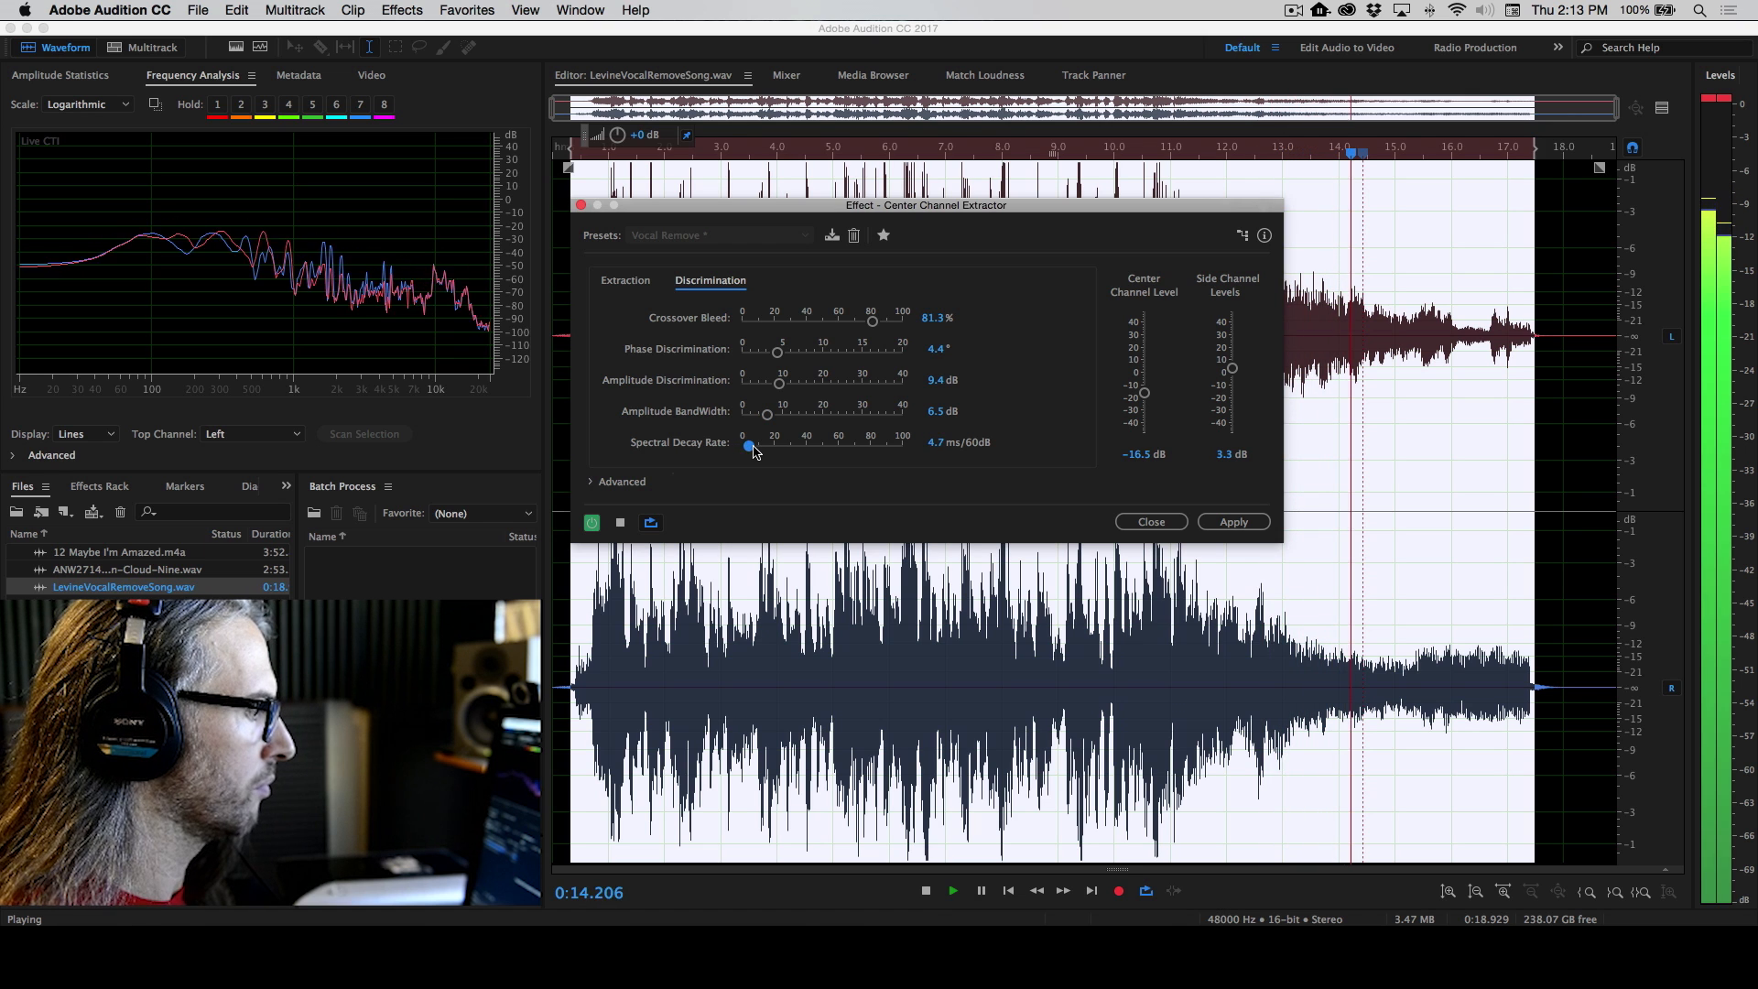
click(594, 483)
key(space)
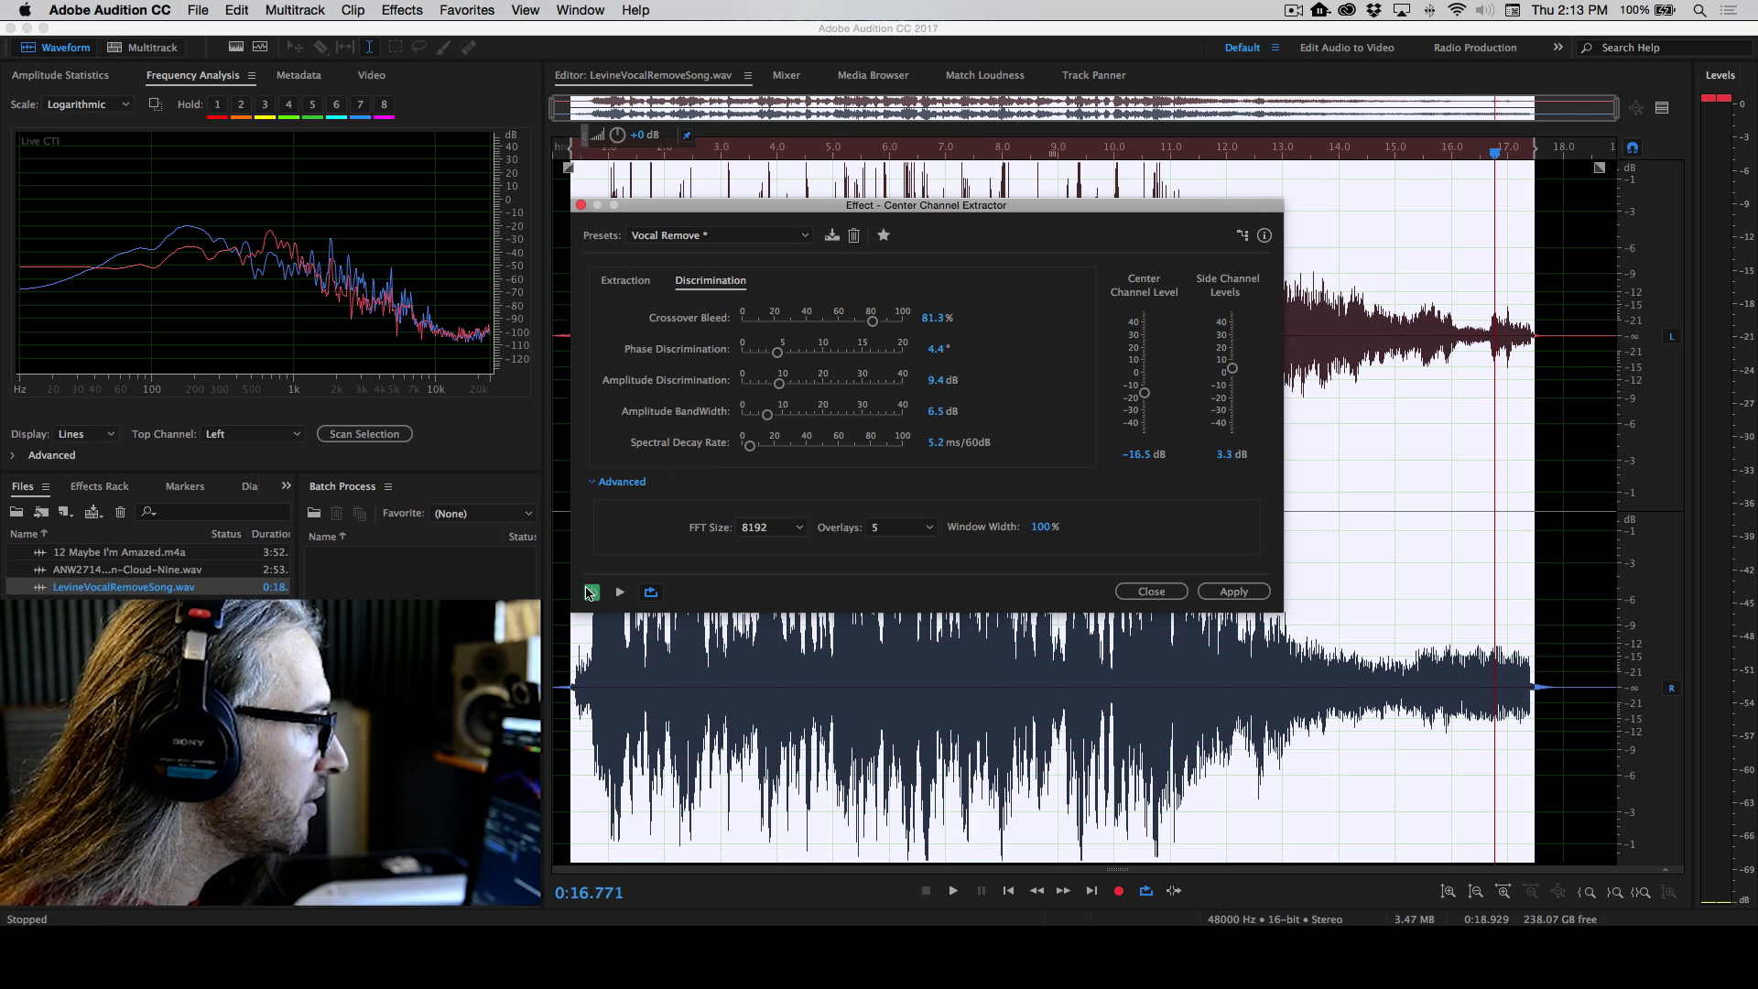
Replay from the start to compare the bypassed and processed sound, and set the center channel level to -24.6 dB
click(1008, 891)
click(953, 891)
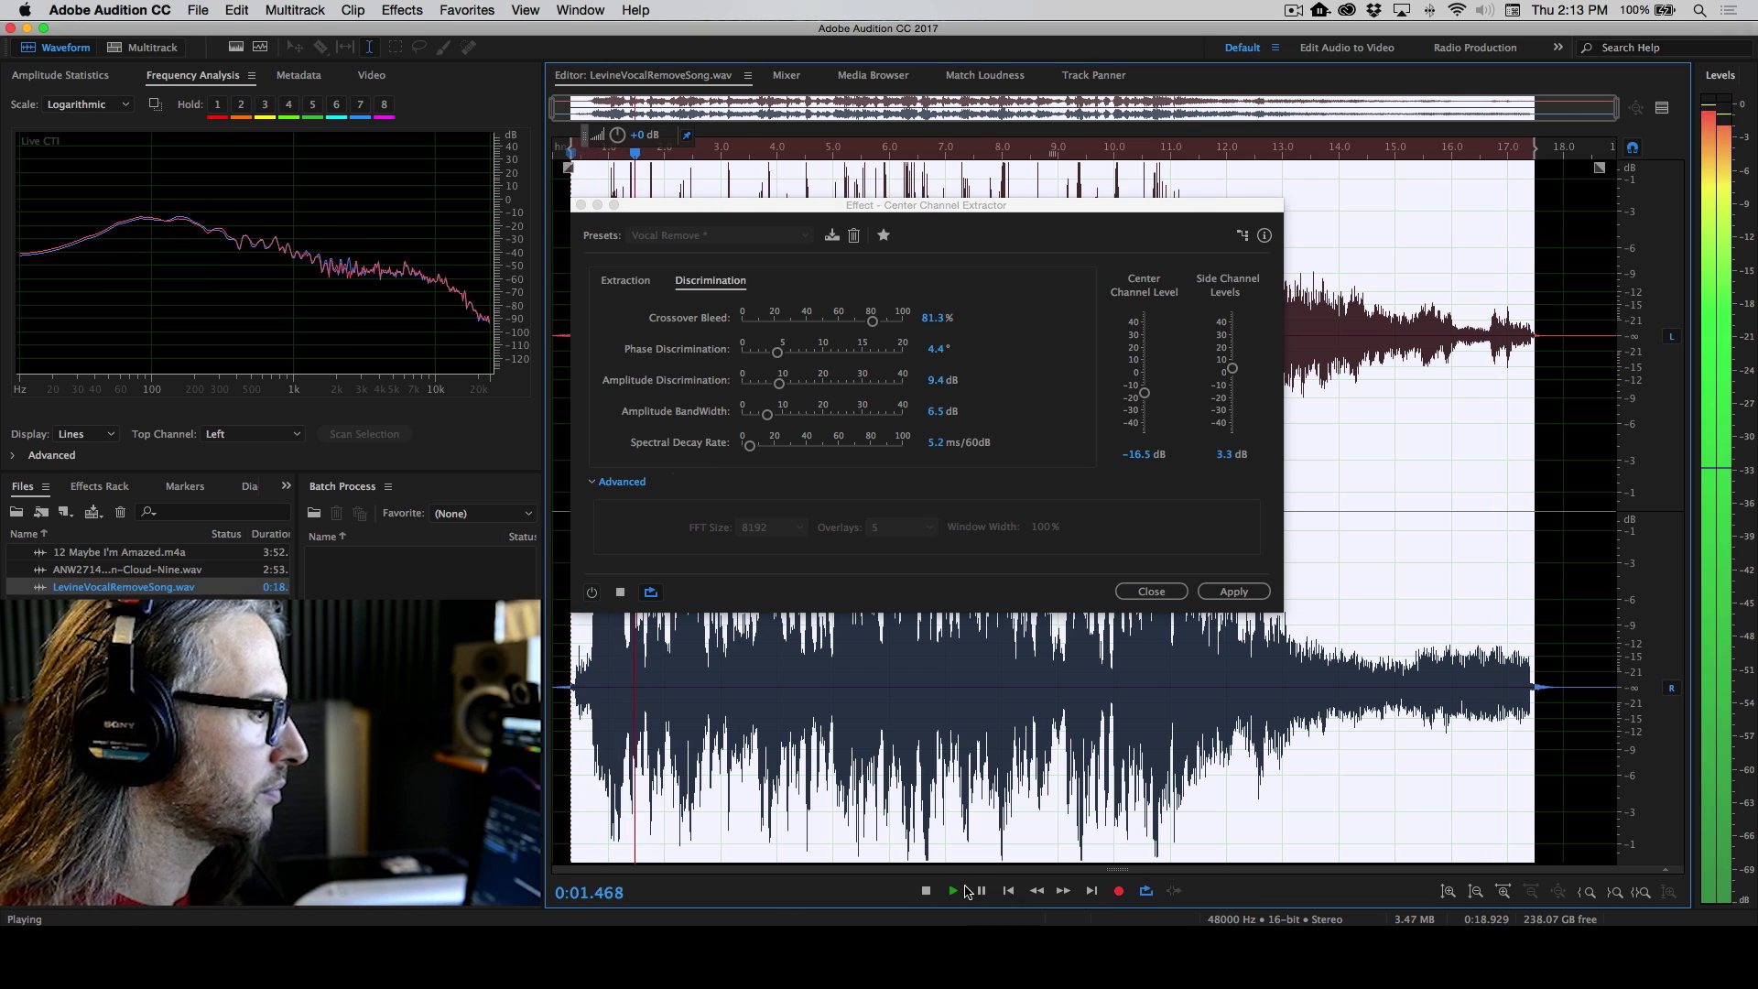
click(591, 592)
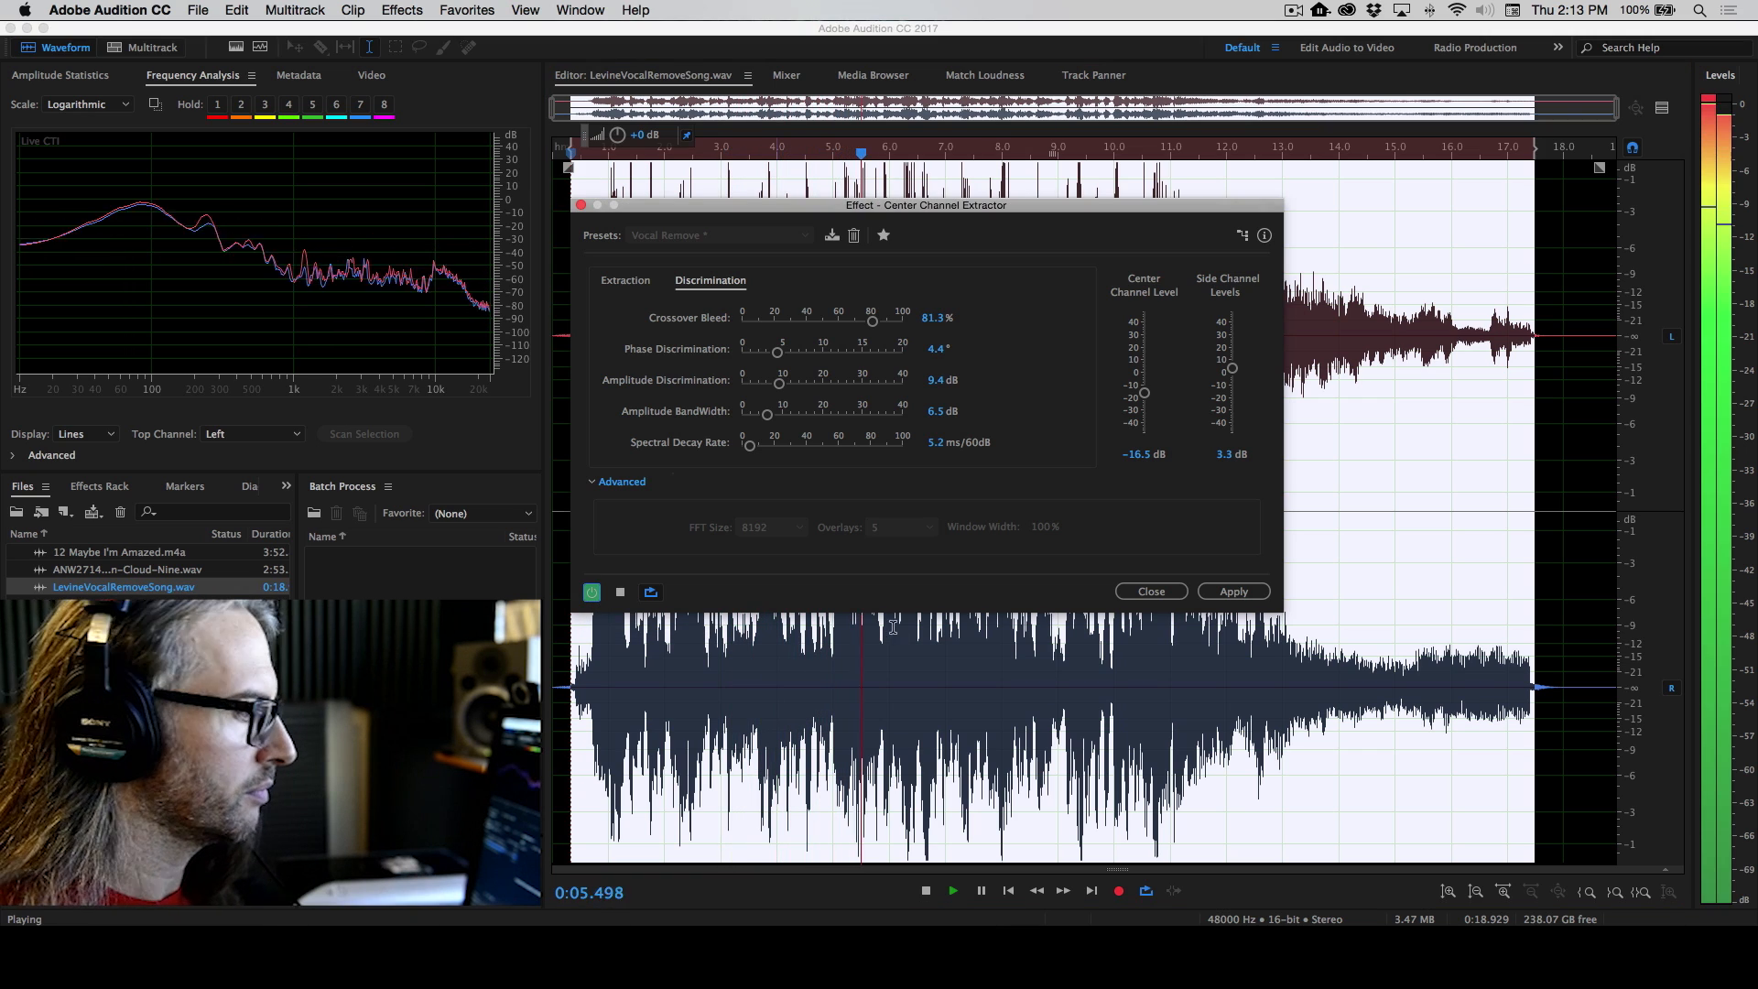
click(619, 595)
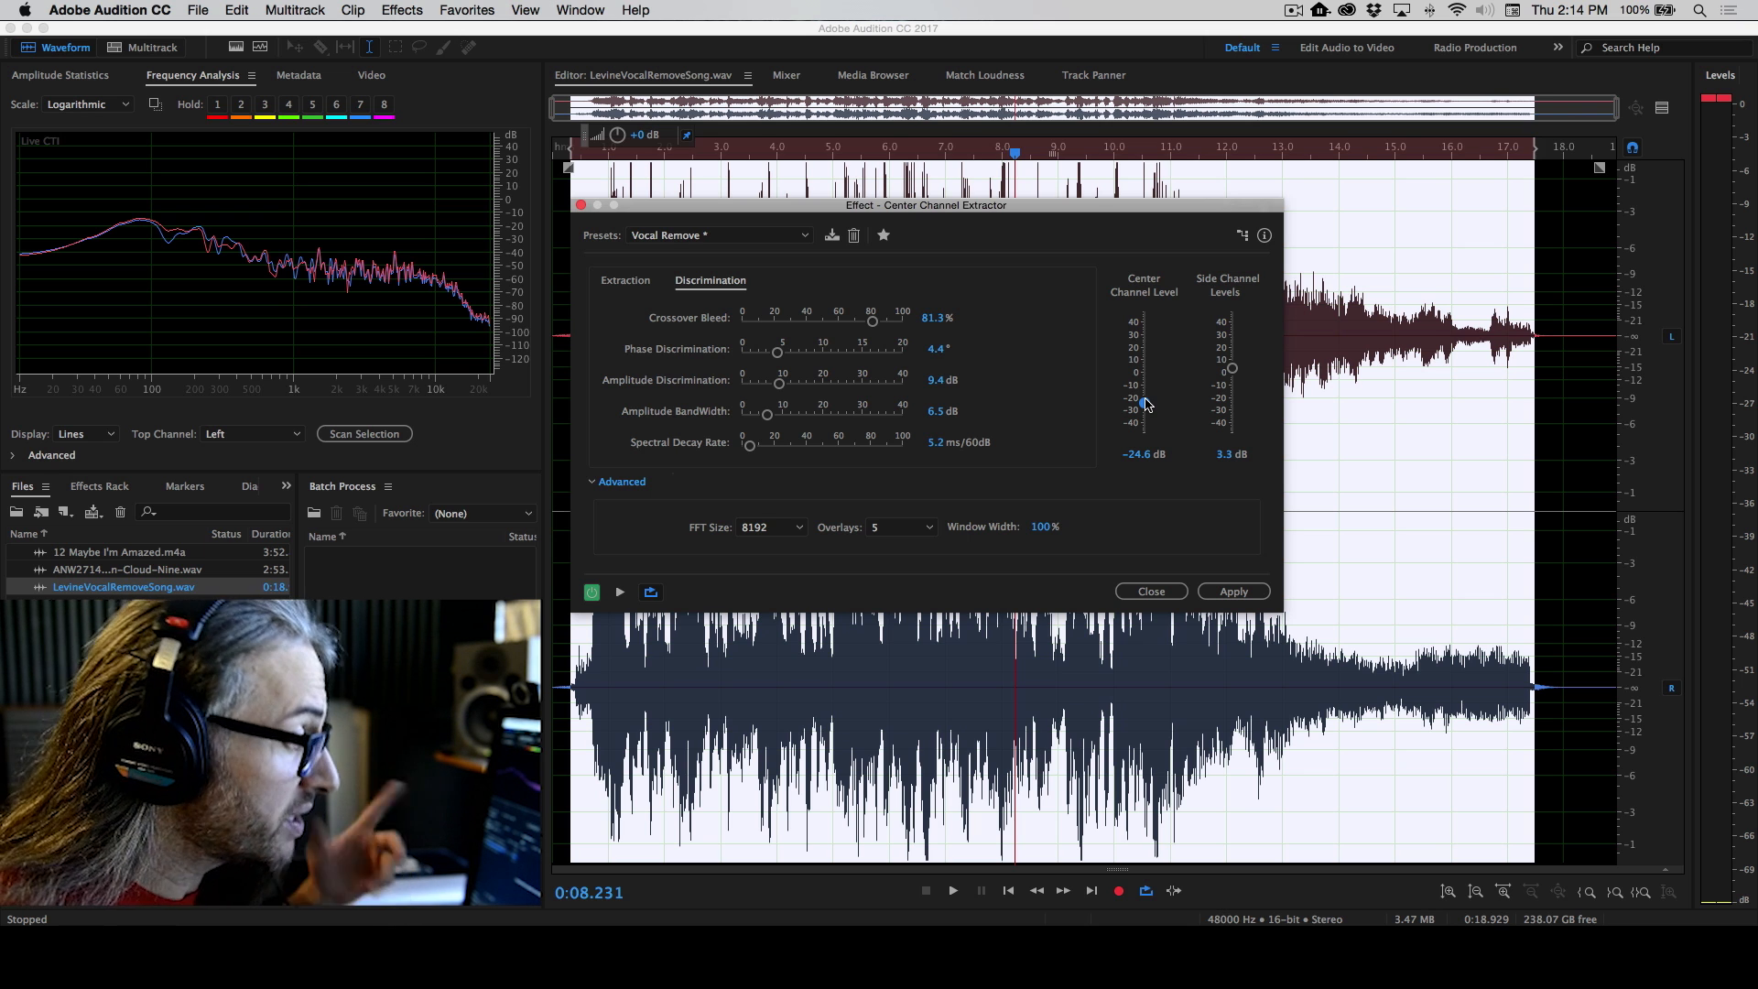
Preview the selection from its start while lowering the start of the extraction frequency range to 36.9 Hz
click(623, 281)
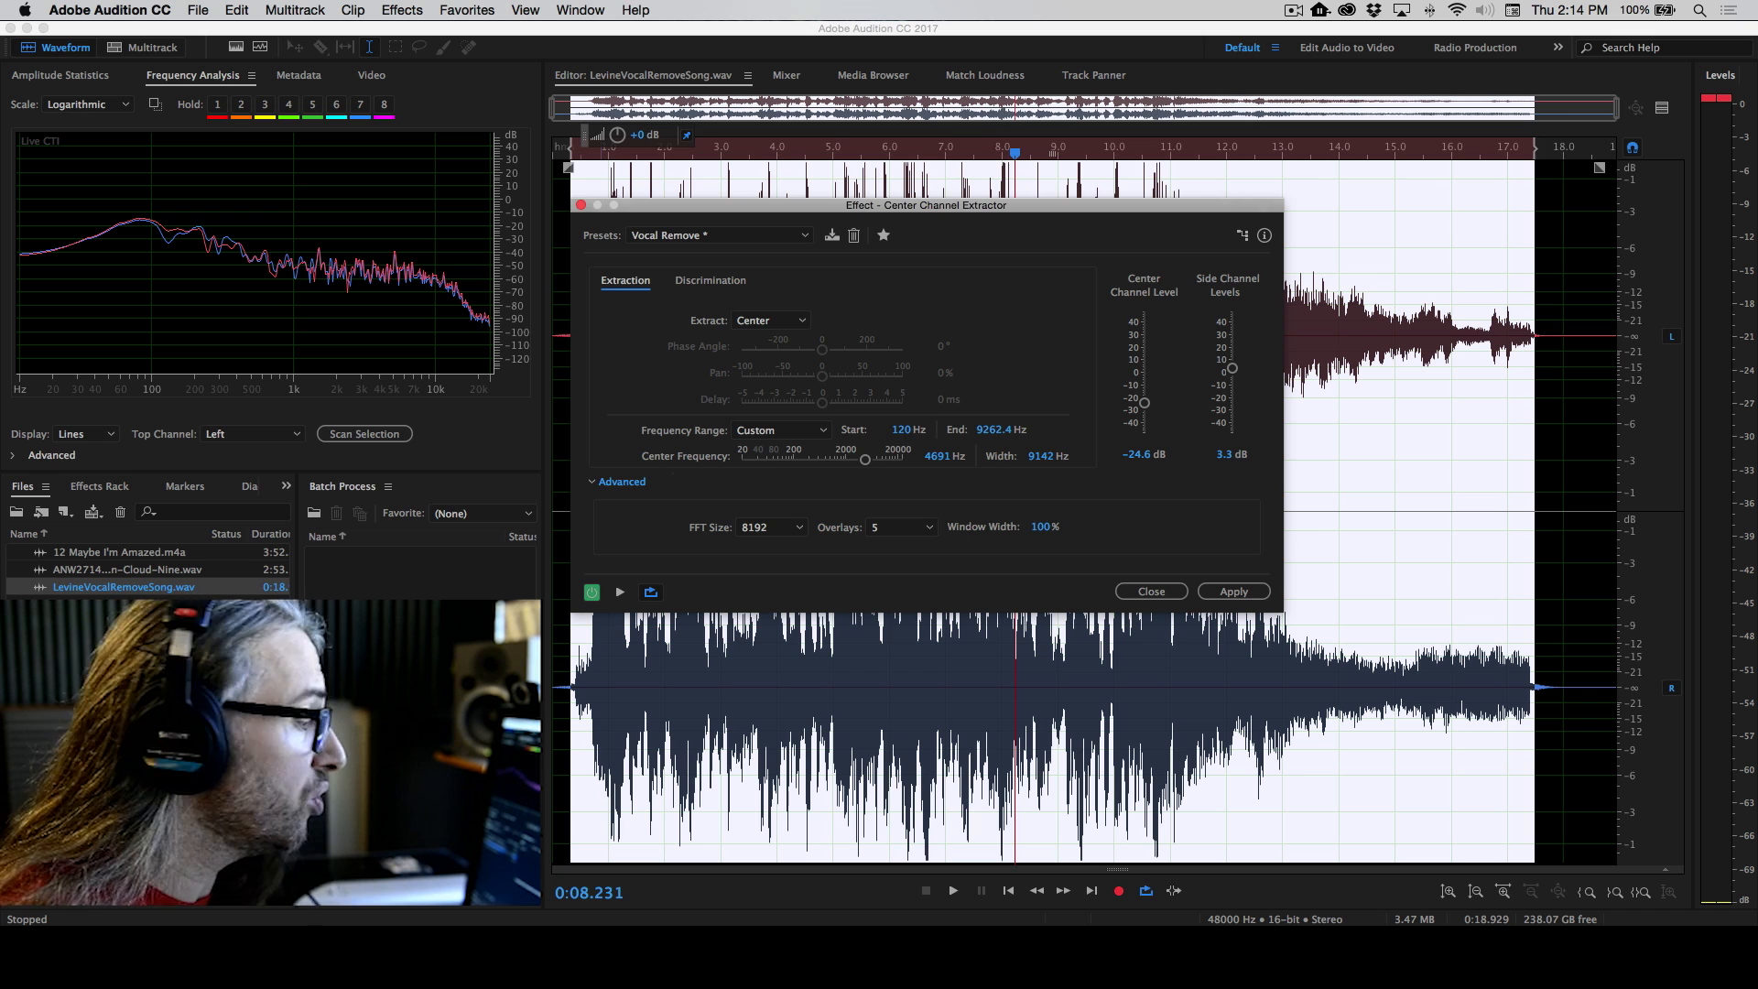
click(1003, 890)
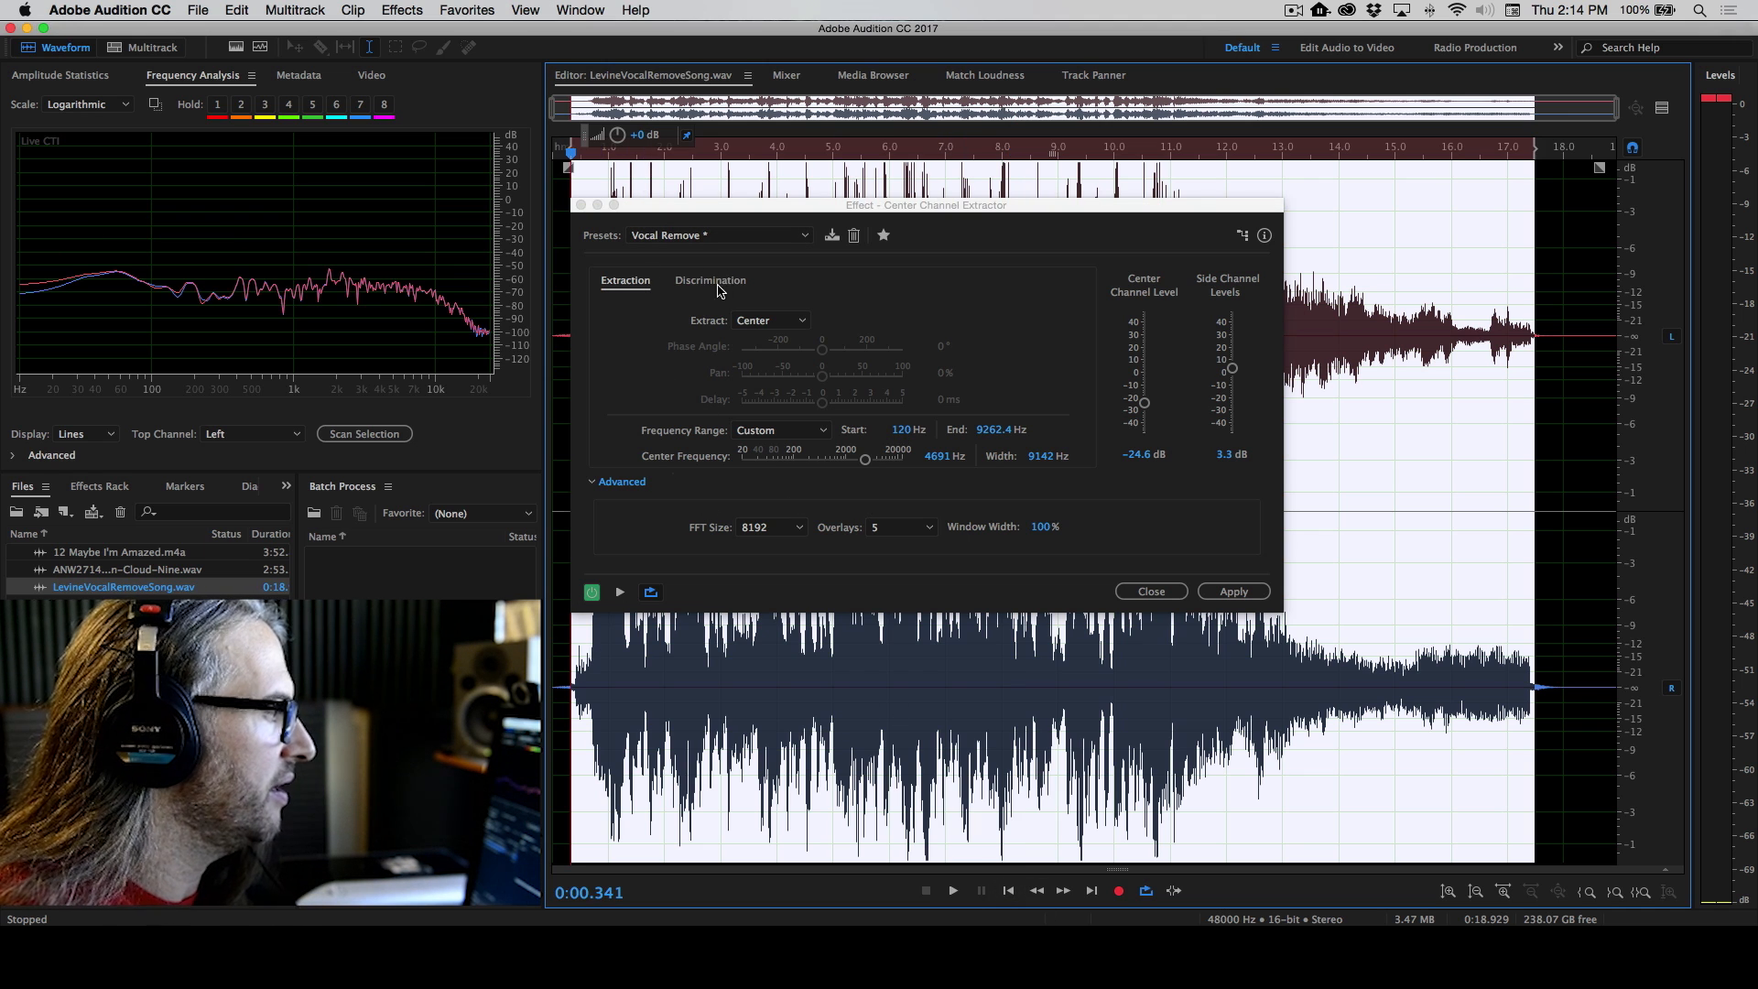
click(620, 592)
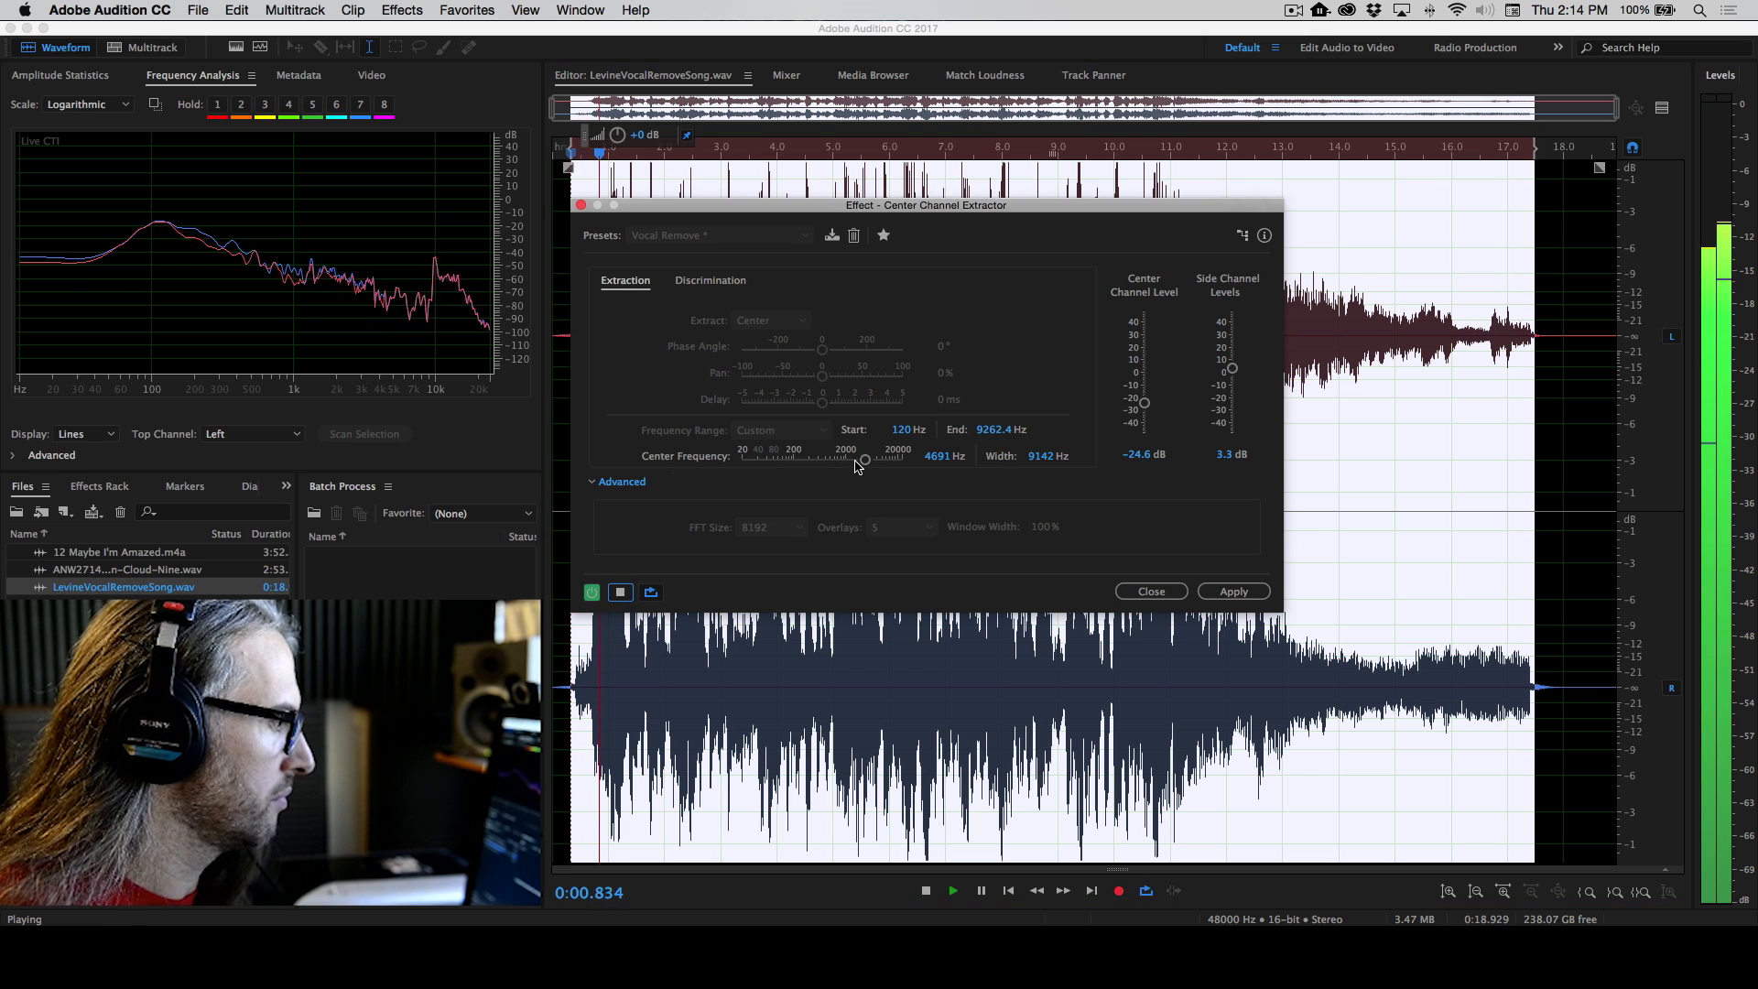
drag(904, 435, 839, 427)
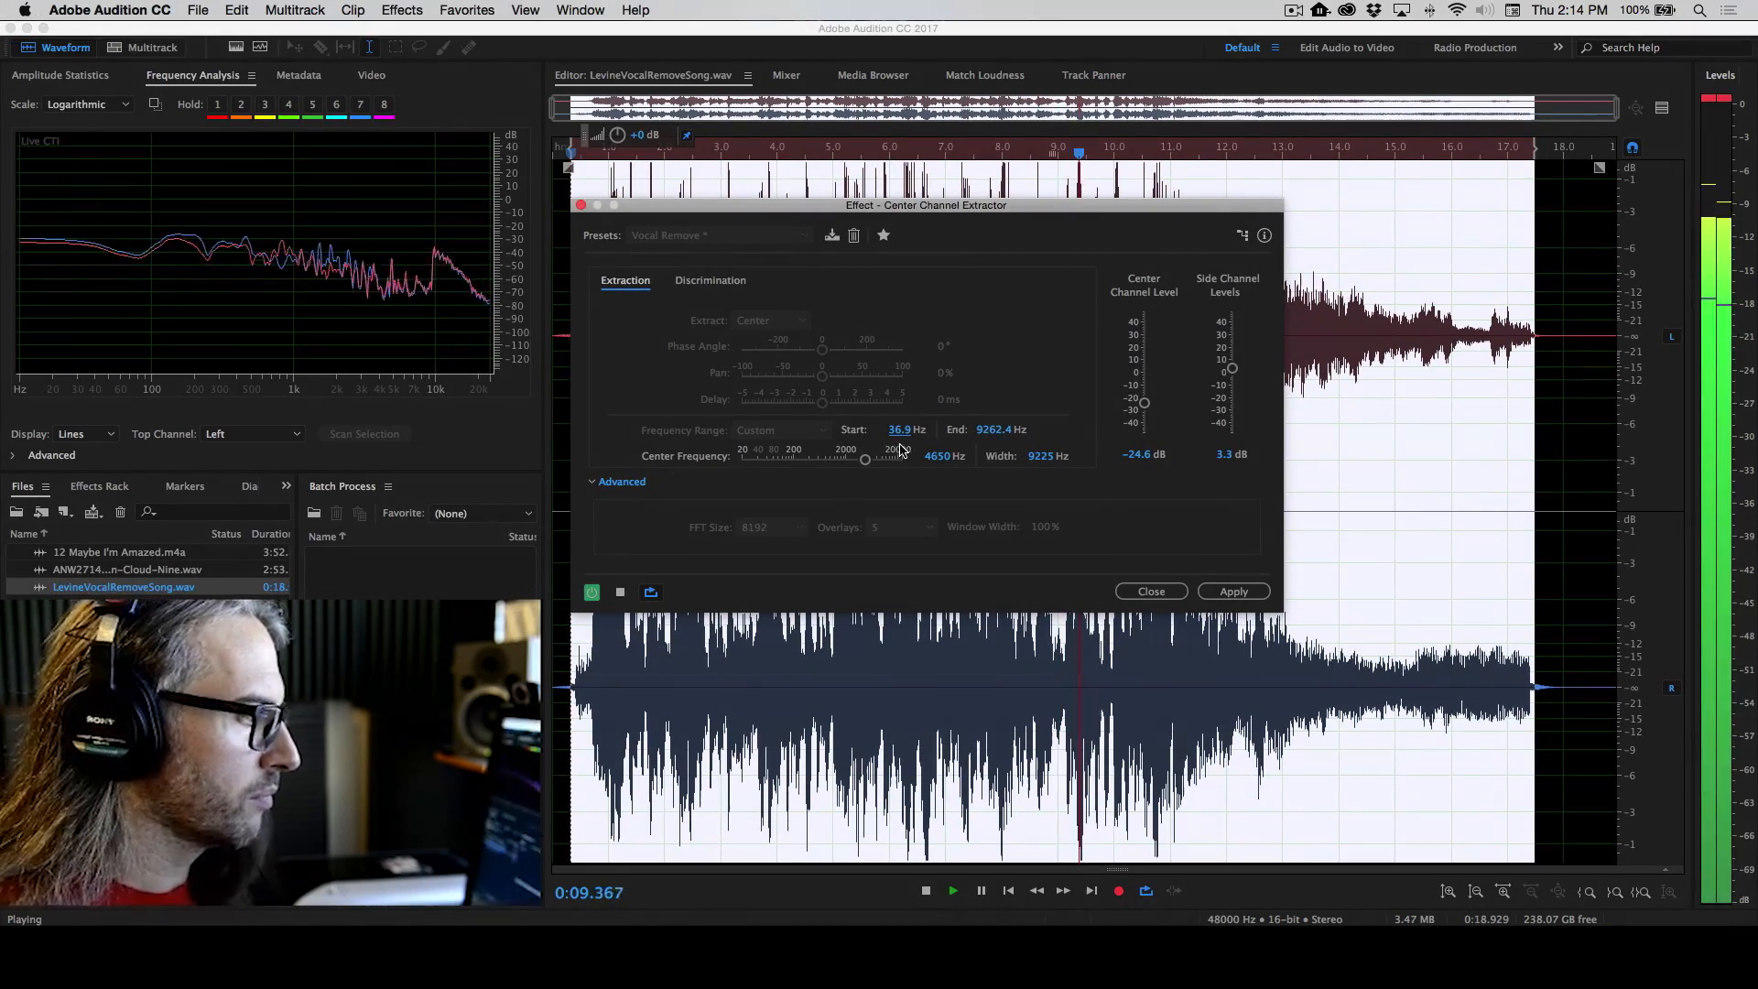
key(space)
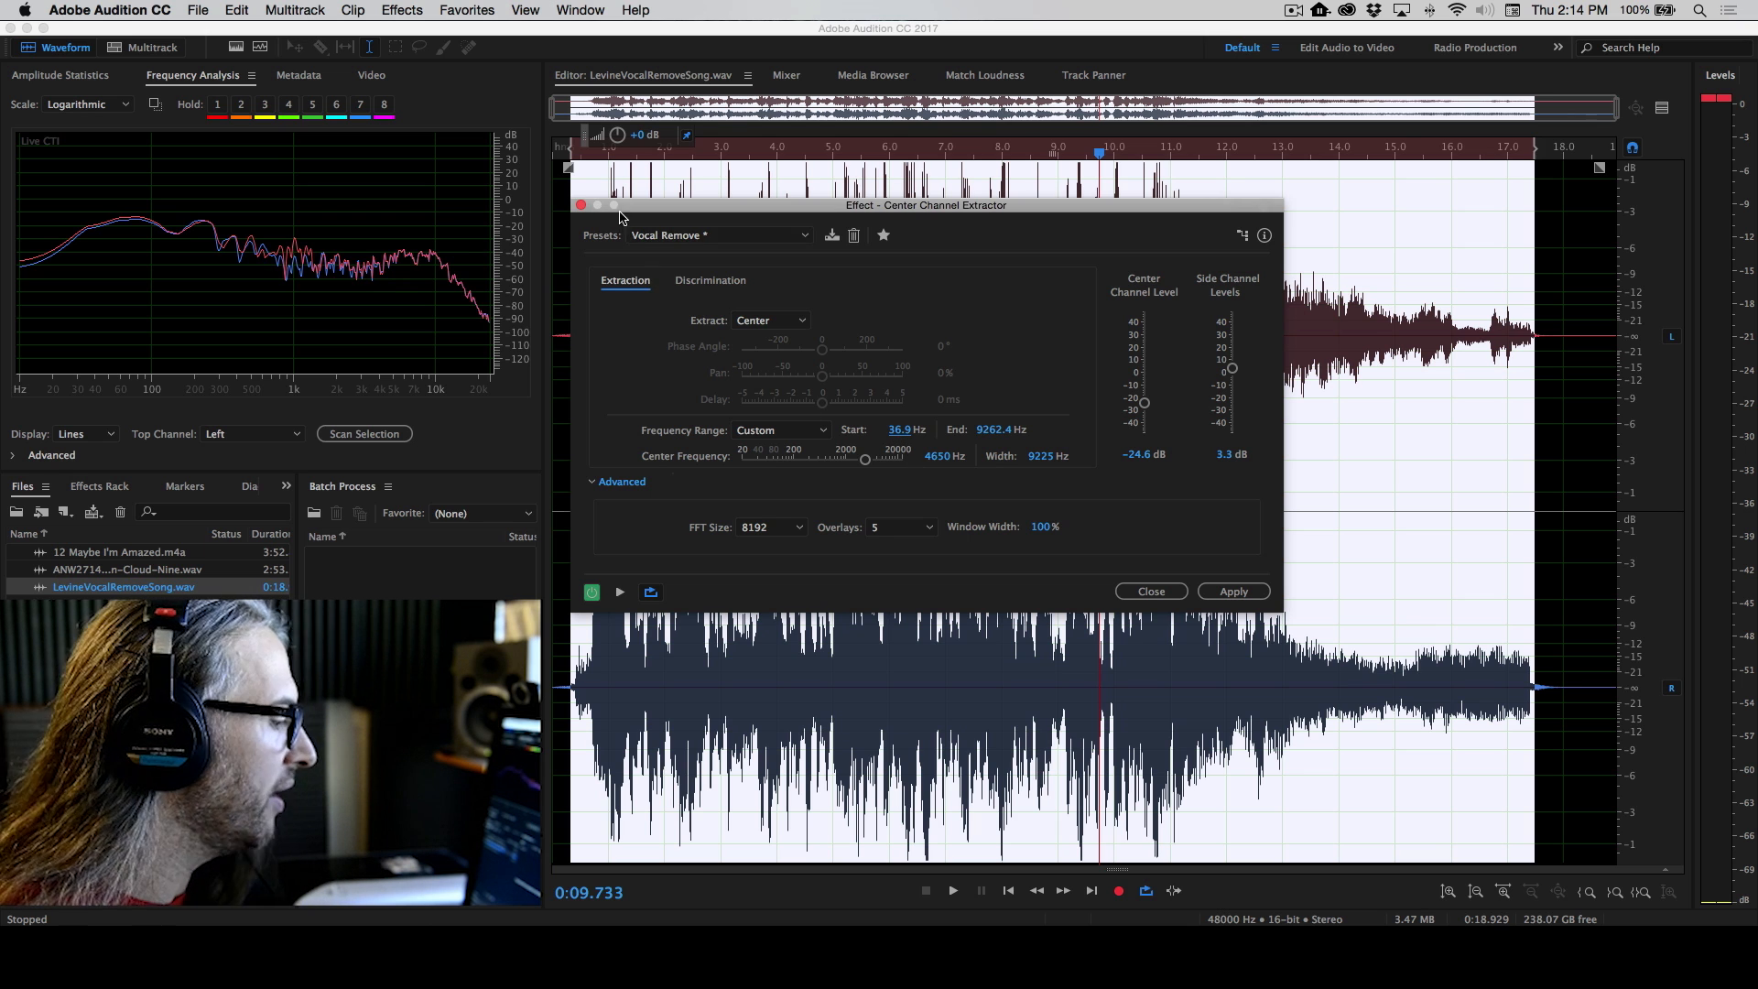
Preview again from the start of the selection and set the start of the frequency range to 143.4 Hz
click(1008, 891)
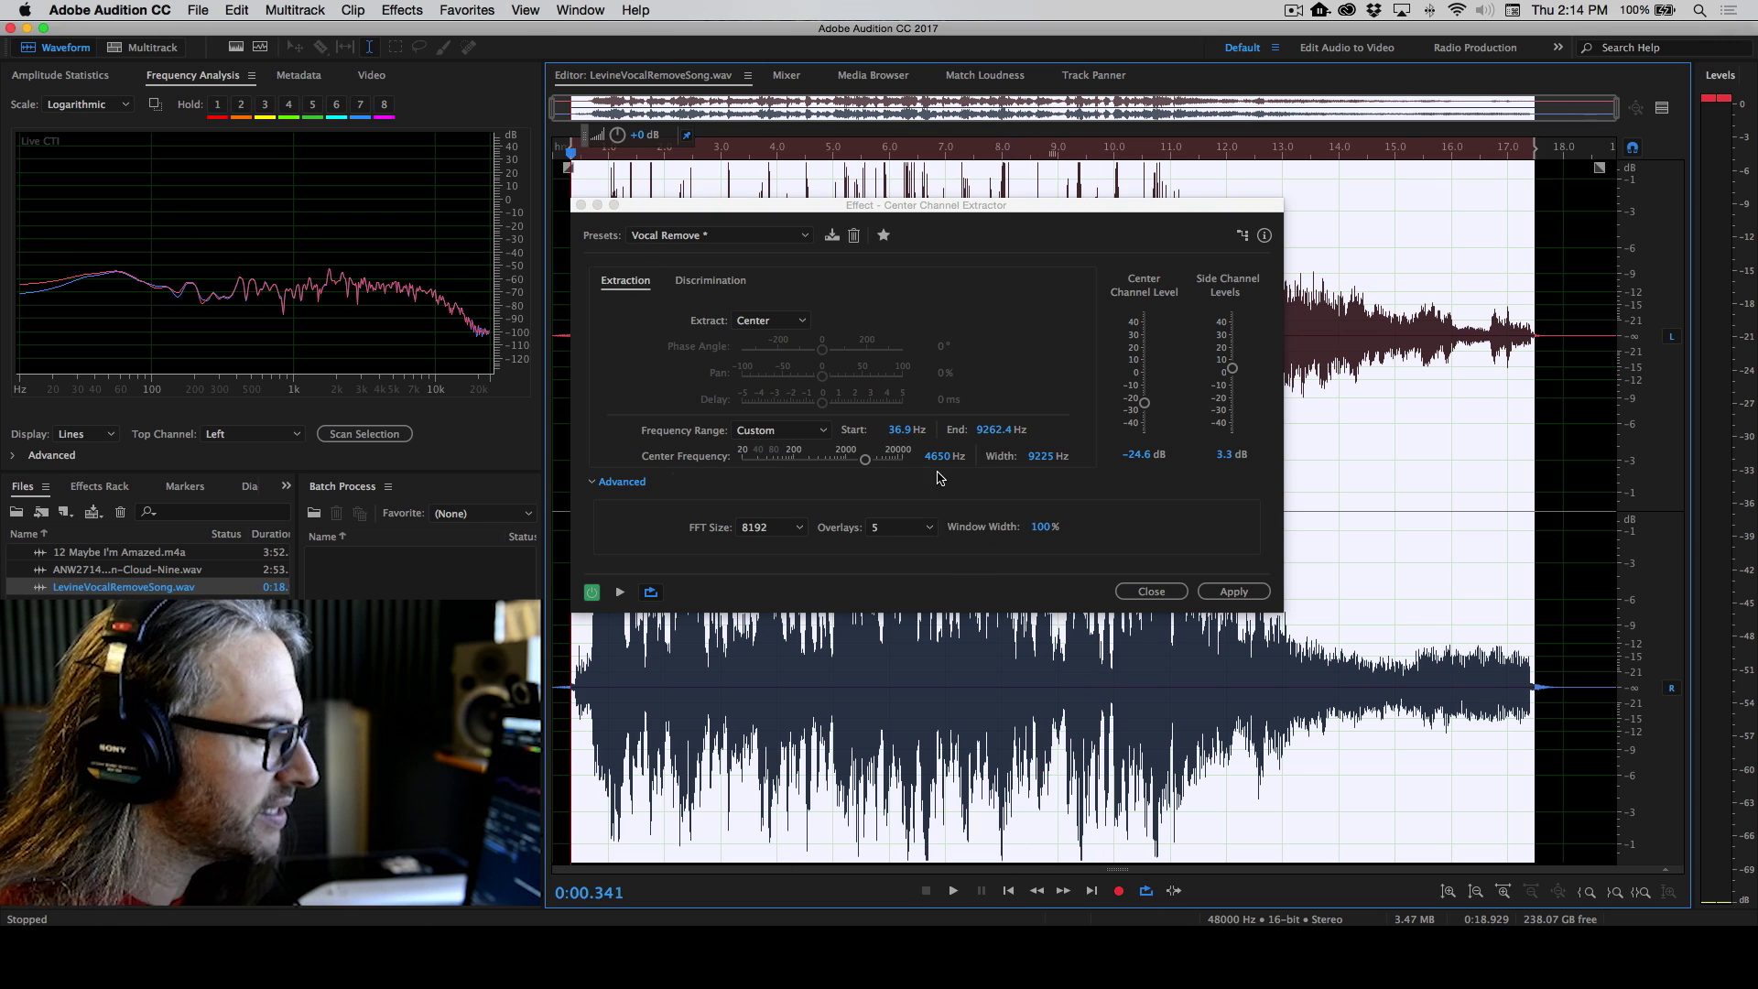
key(space)
drag(899, 431, 950, 431)
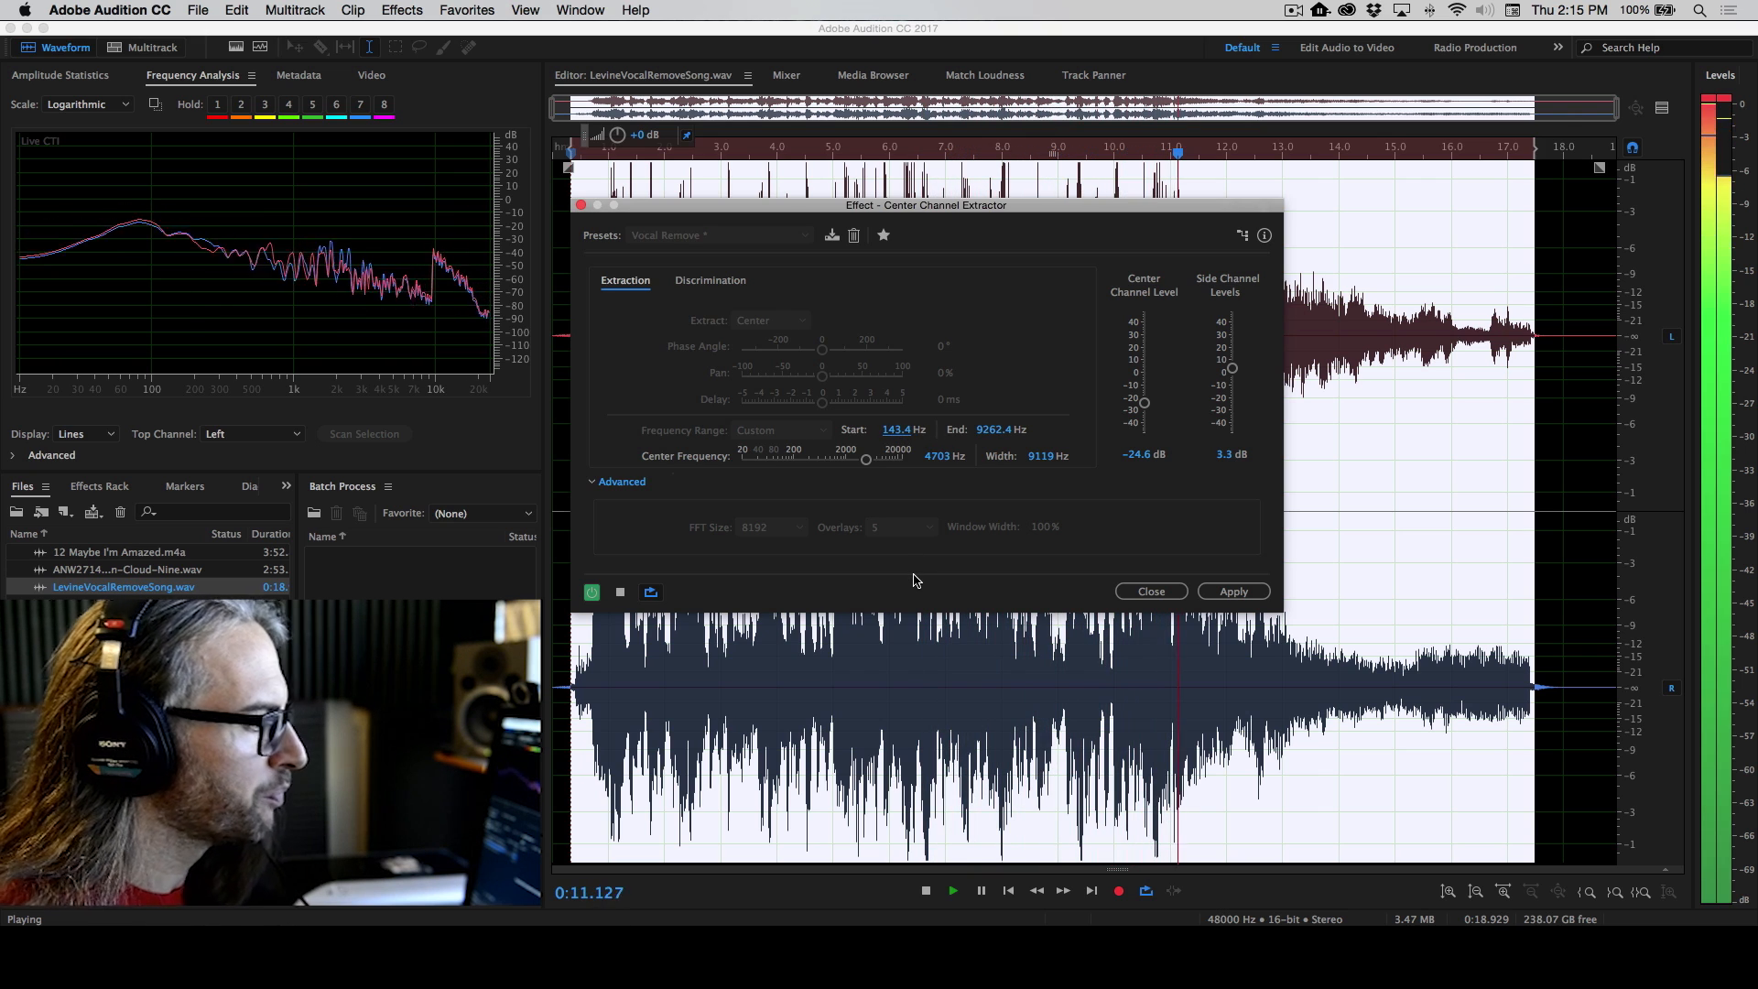
key(space)
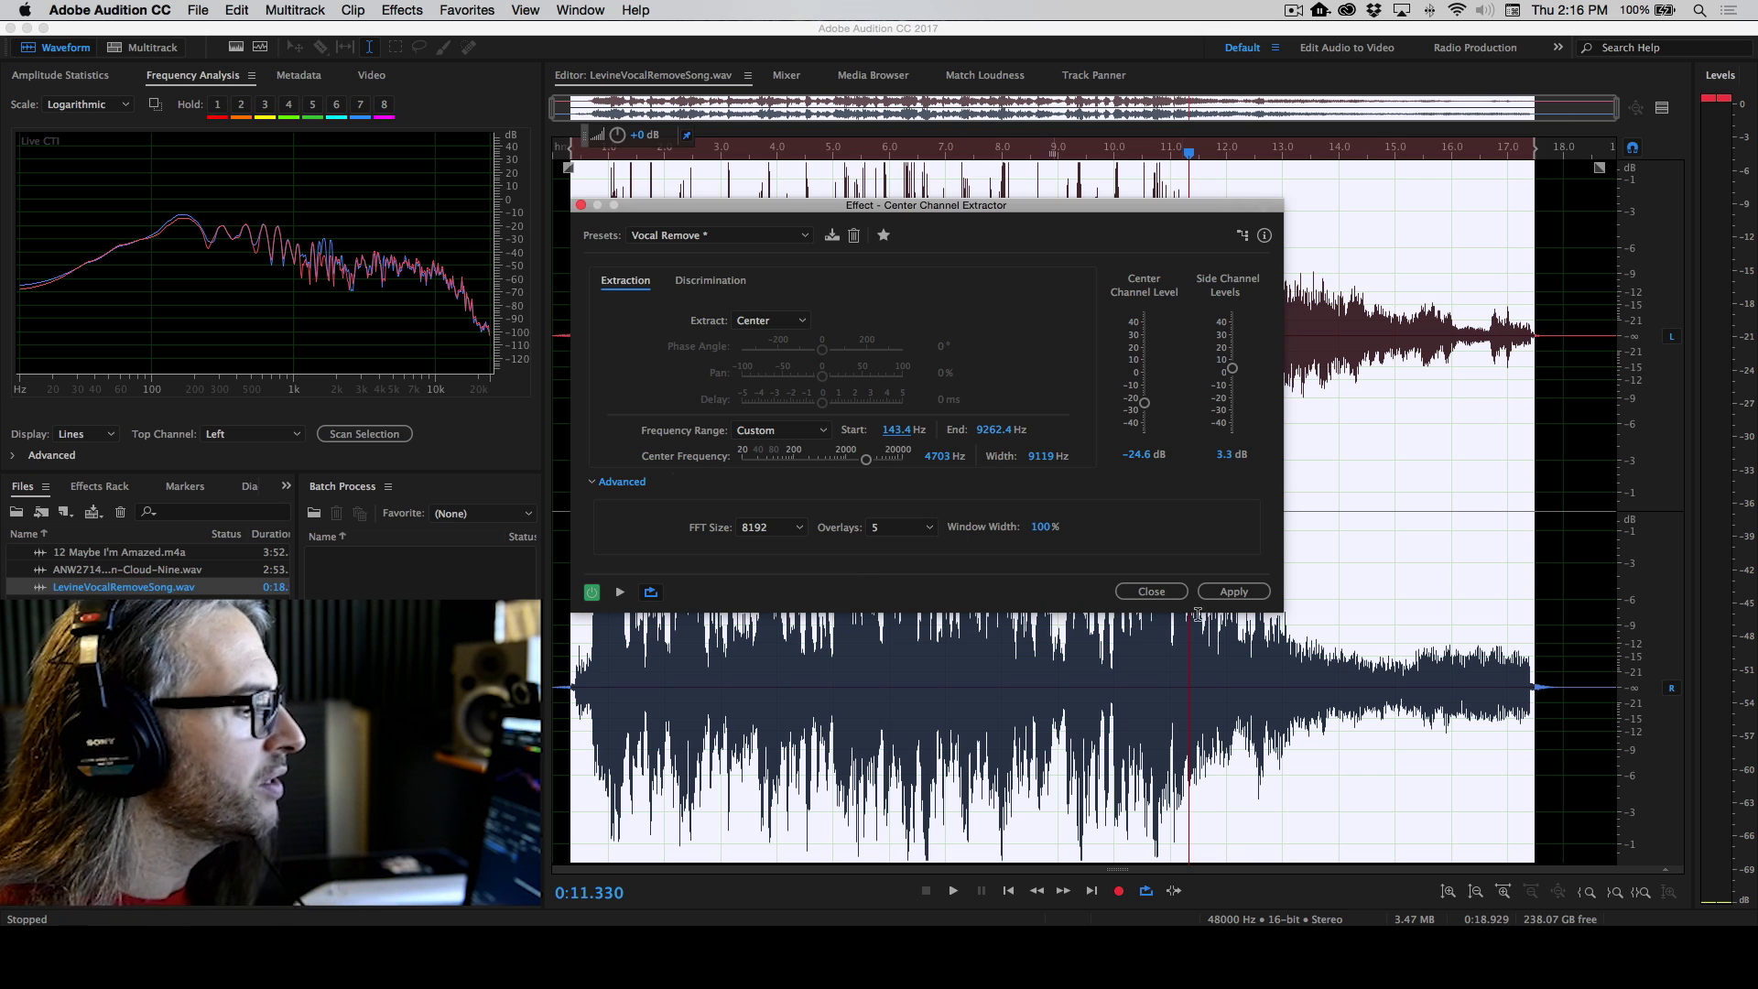
Apply the Center Channel Extractor to the selection and play the processed song from near its beginning
click(1233, 593)
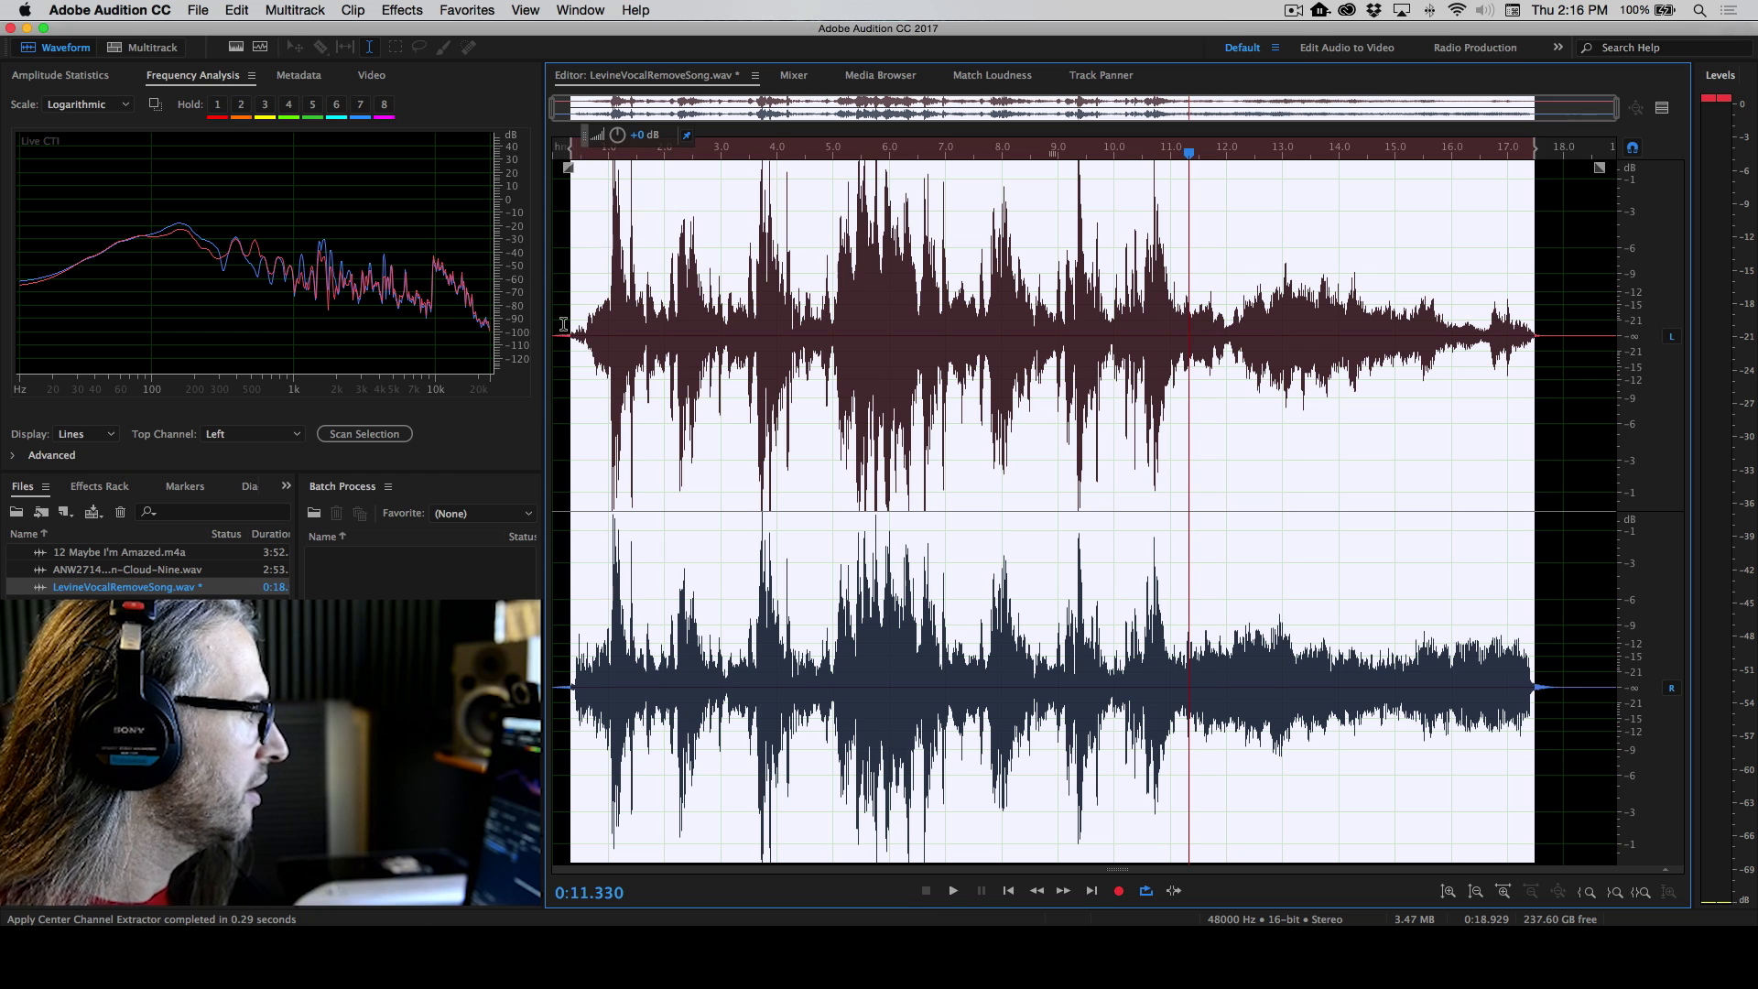
click(583, 332)
key(space)
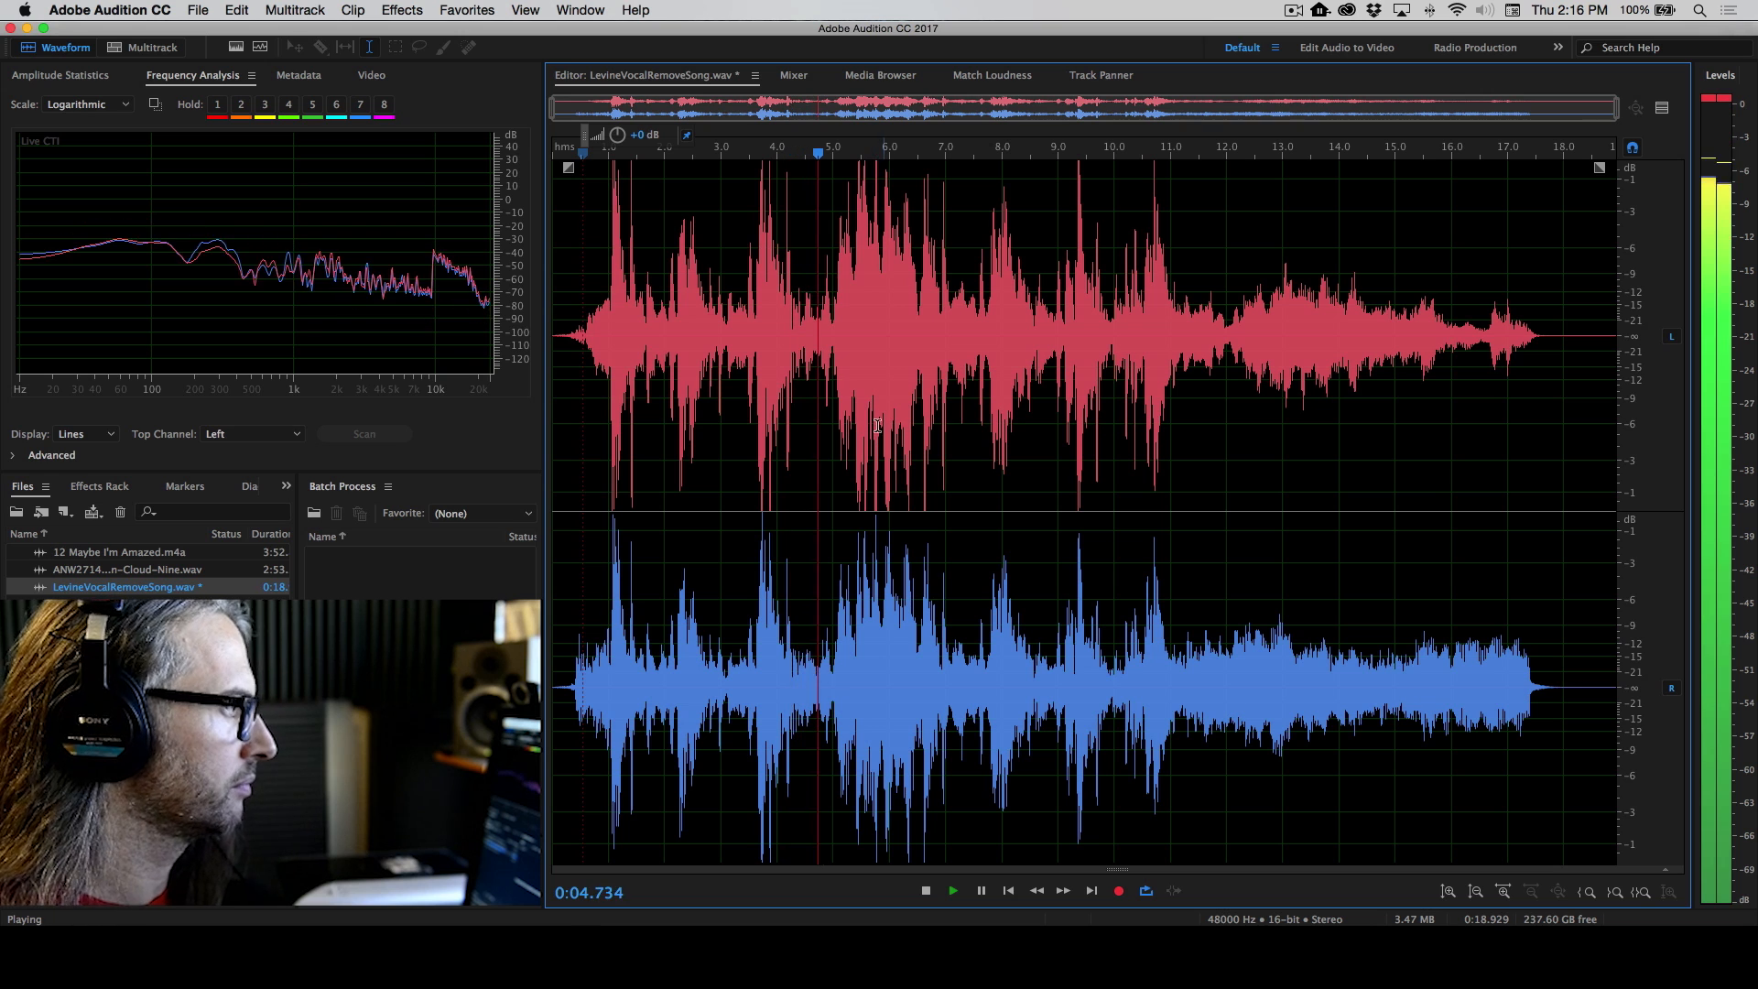
key(space)
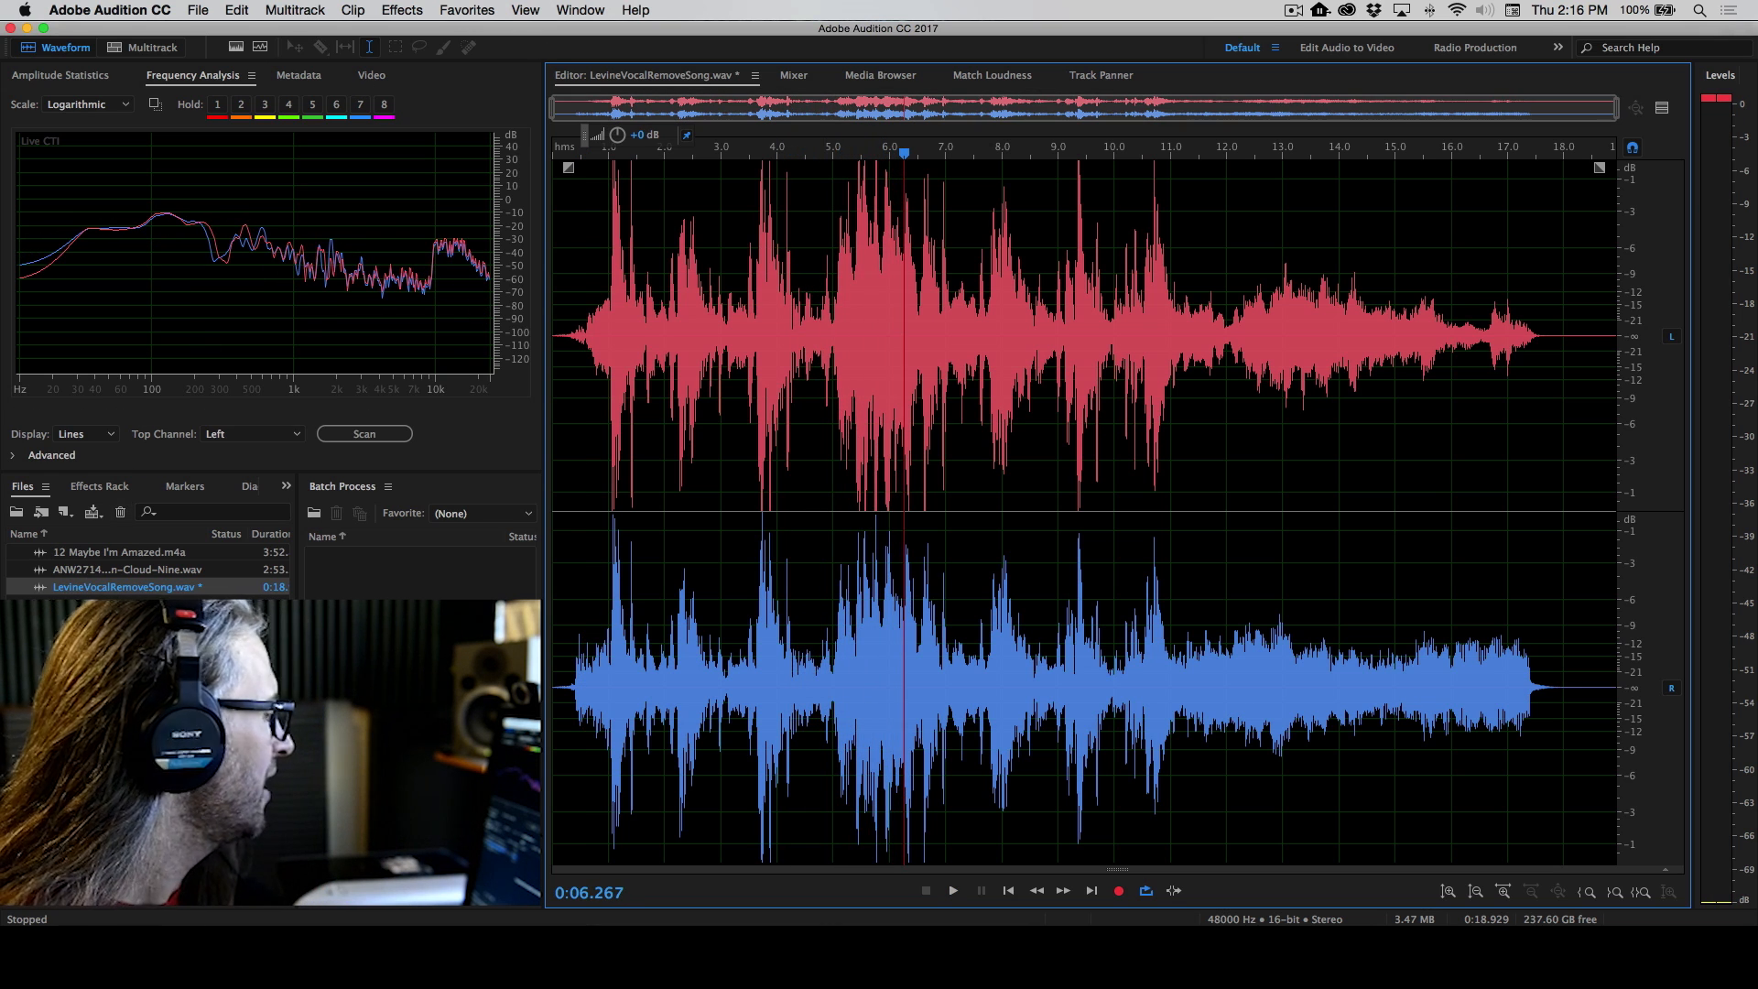
Open the Center Channel Extractor for Vocal Song Dupe.wav and load the Acapella preset
click(395, 10)
mouse_move(235, 10)
click(262, 67)
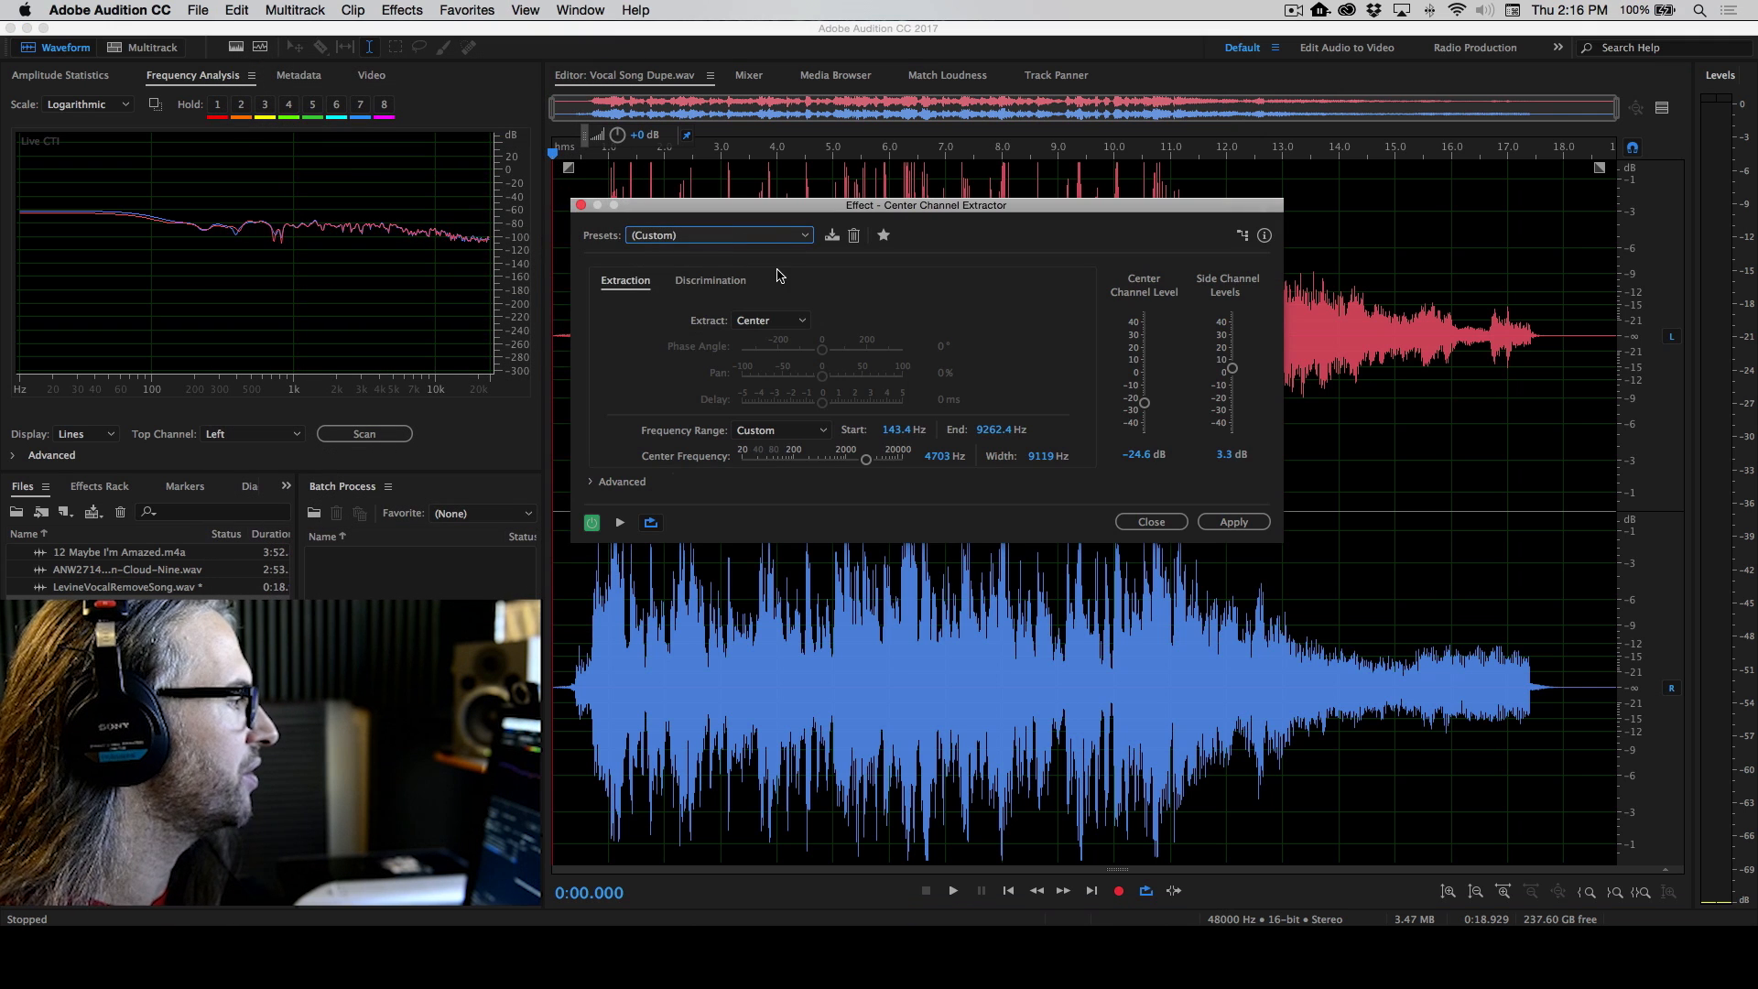
click(759, 240)
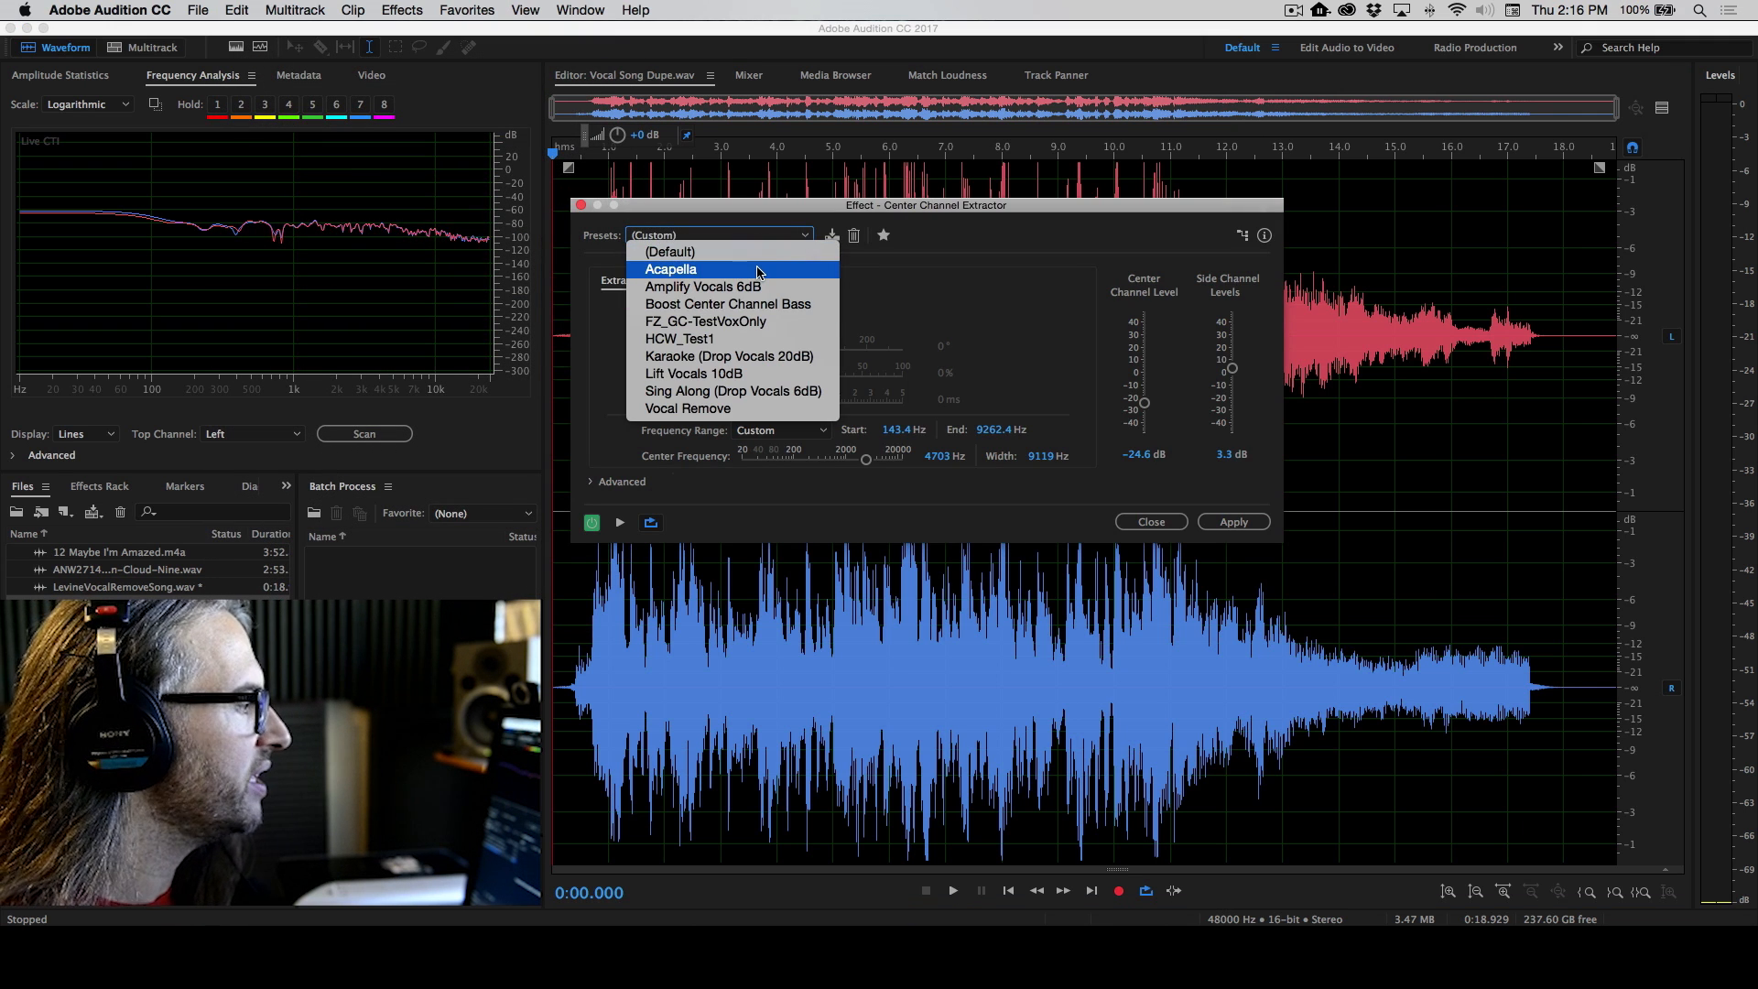
click(758, 271)
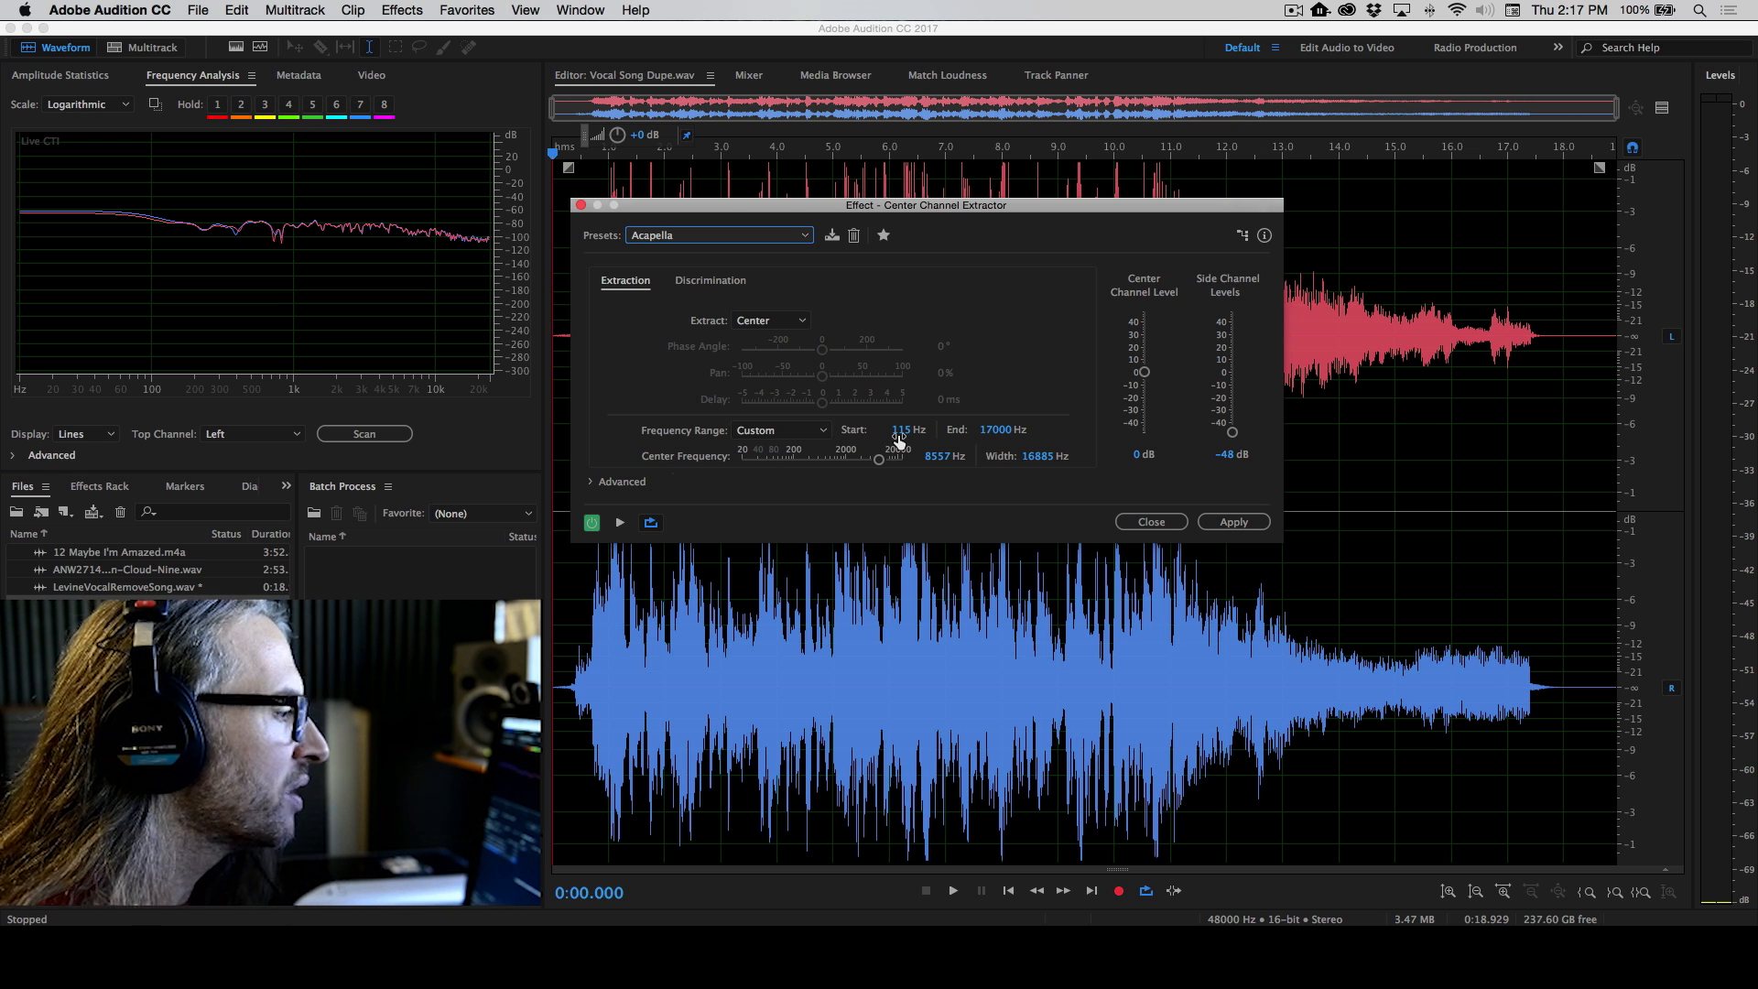
Preview the Acapella preset while testing the start of its frequency range, and review its discrimination settings
key(space)
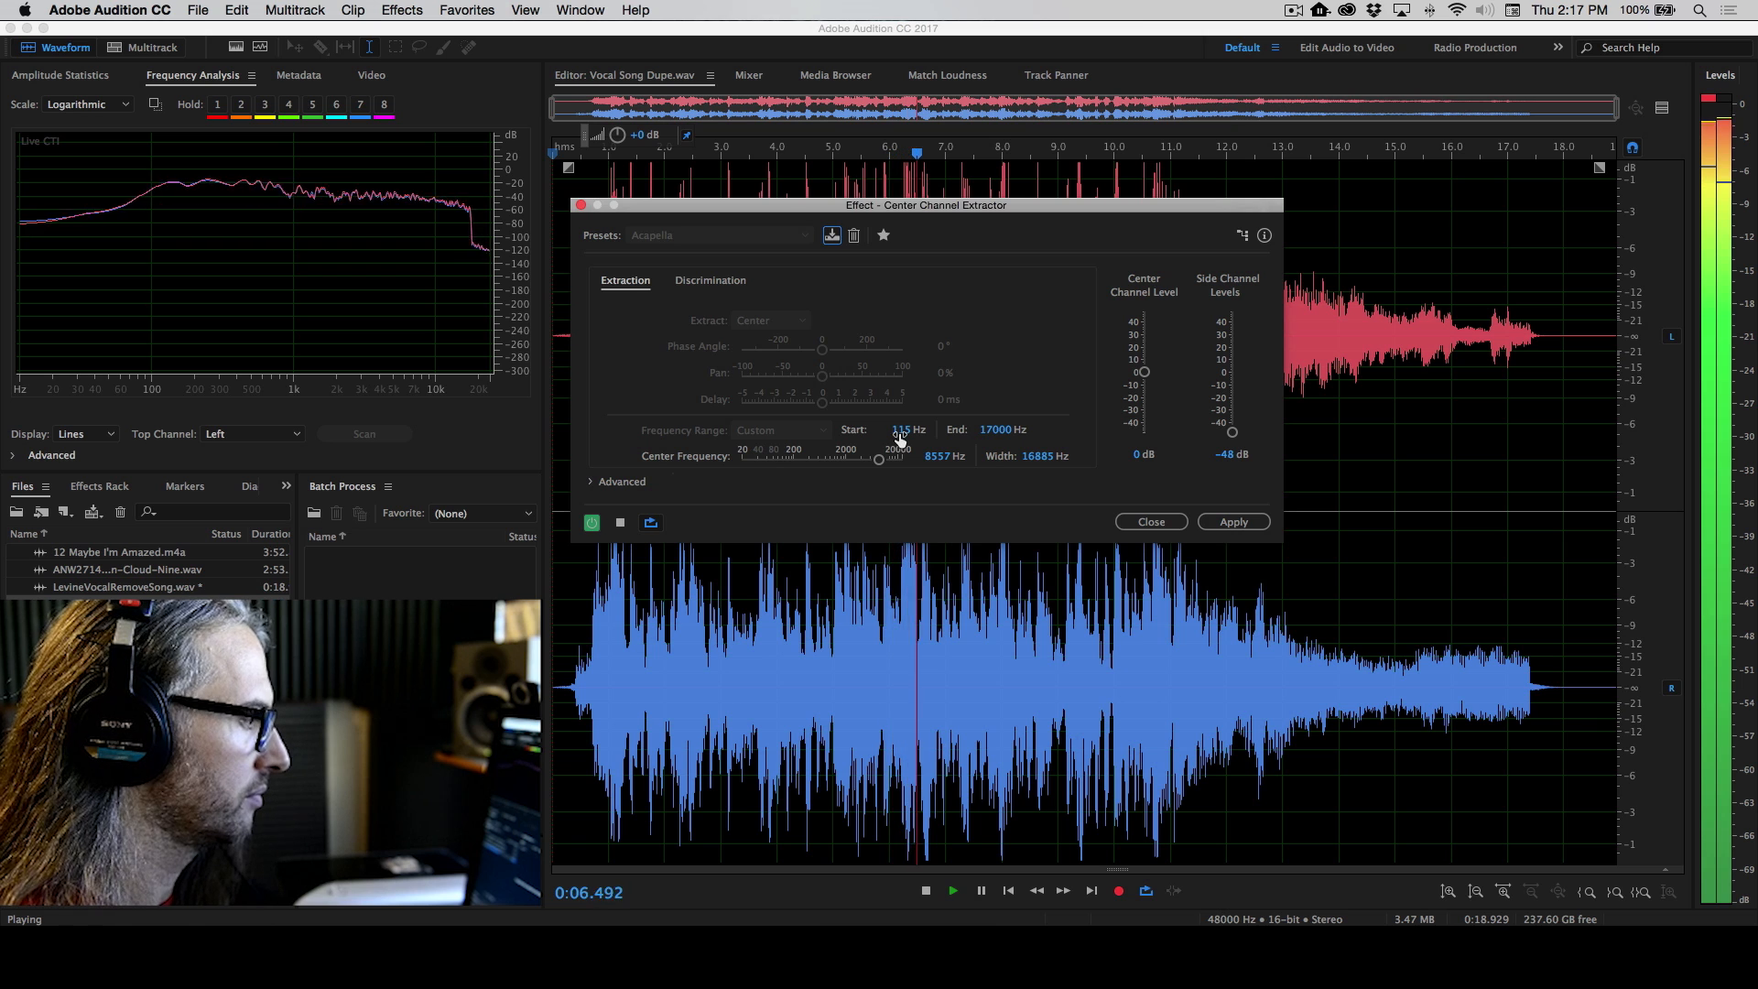
mouse_move(900, 439)
mouse_down()
mouse_move(885, 432)
mouse_move(917, 436)
mouse_up()
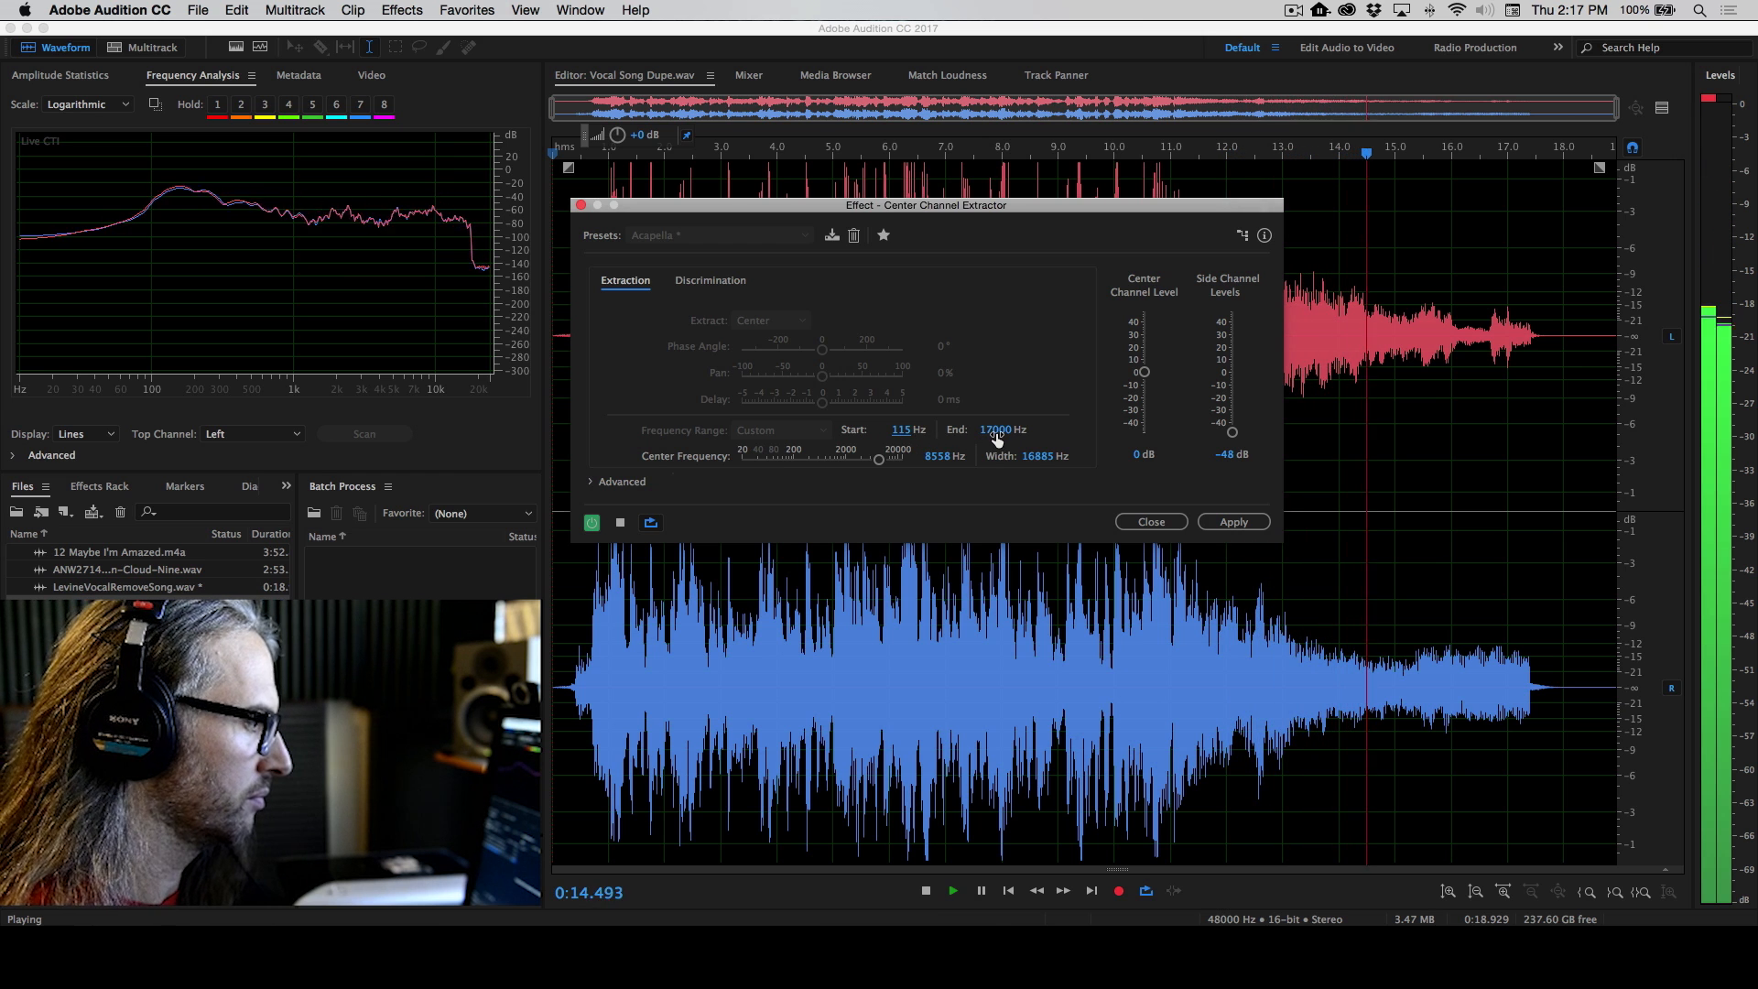
key(space)
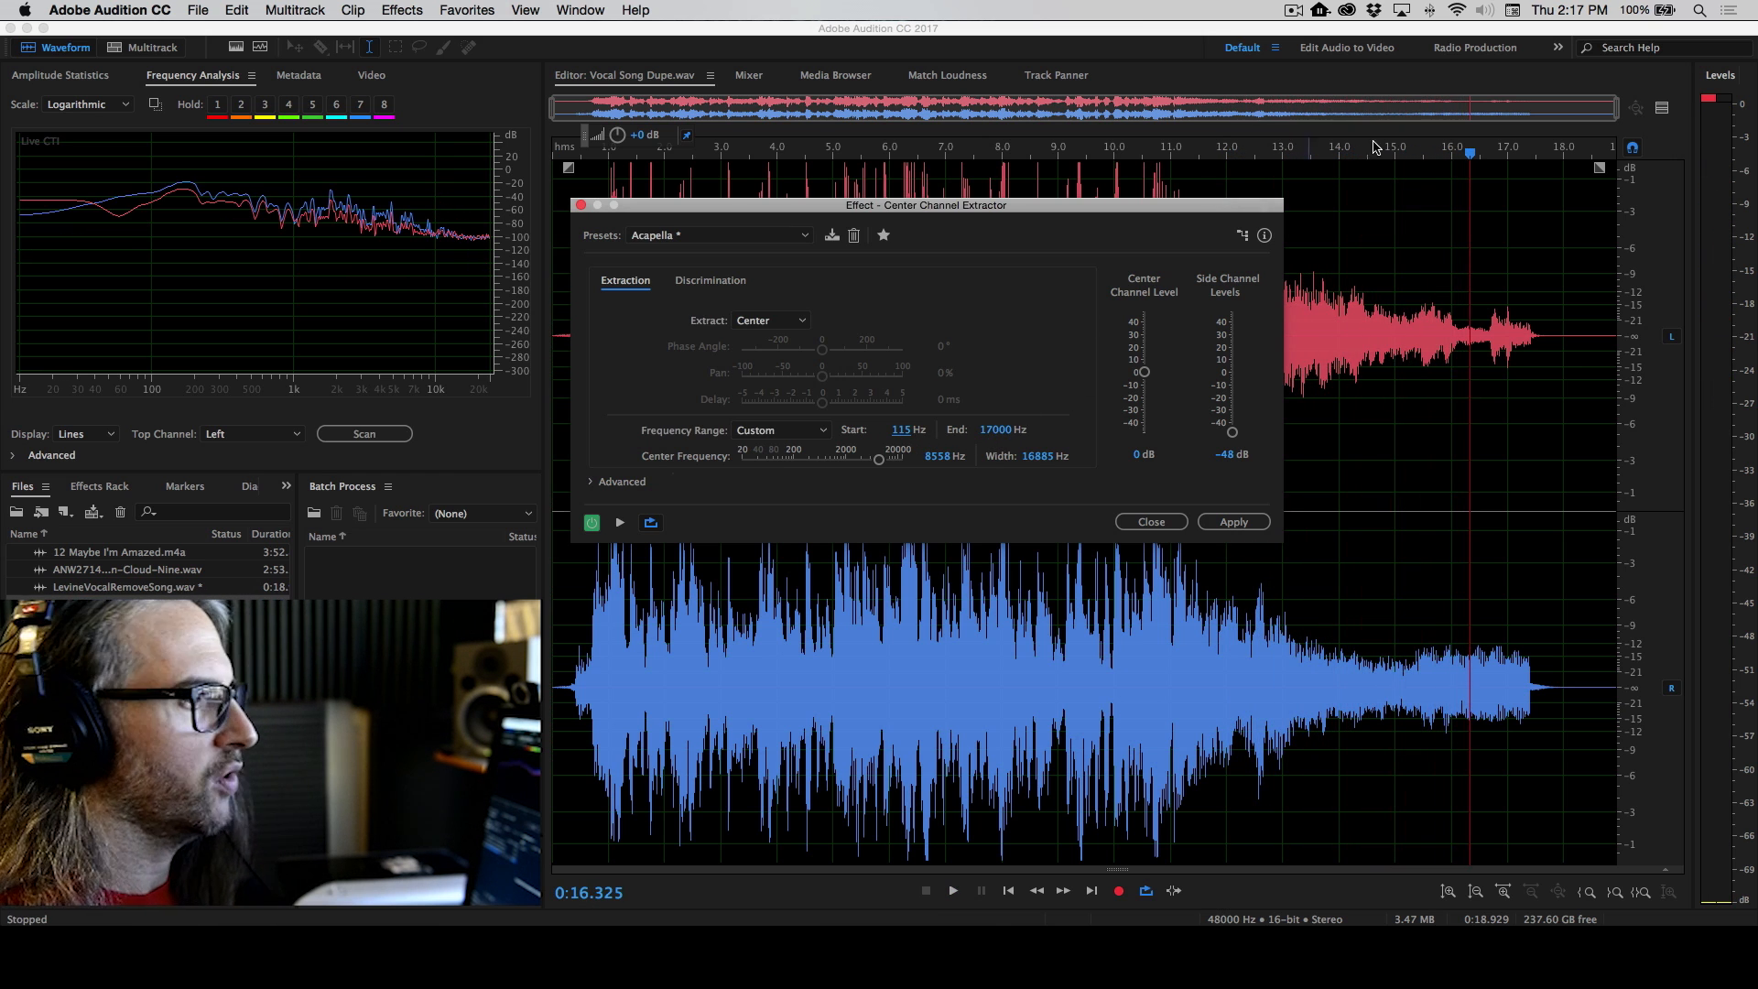
click(605, 154)
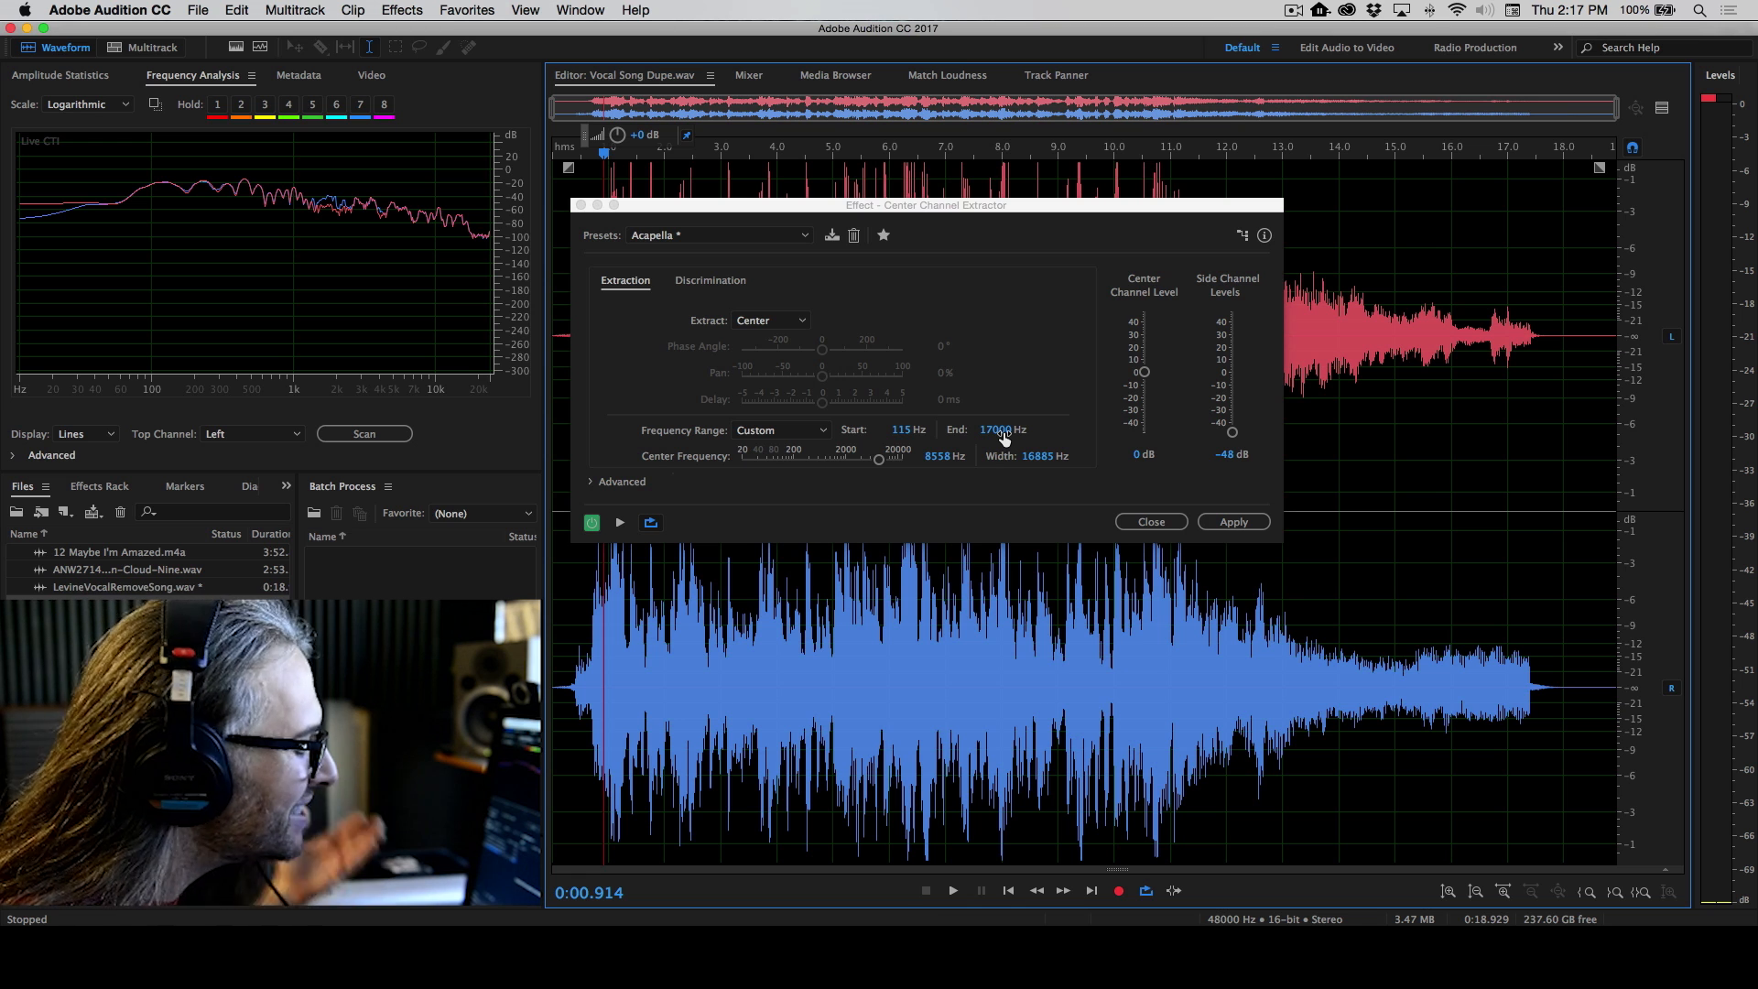
click(713, 281)
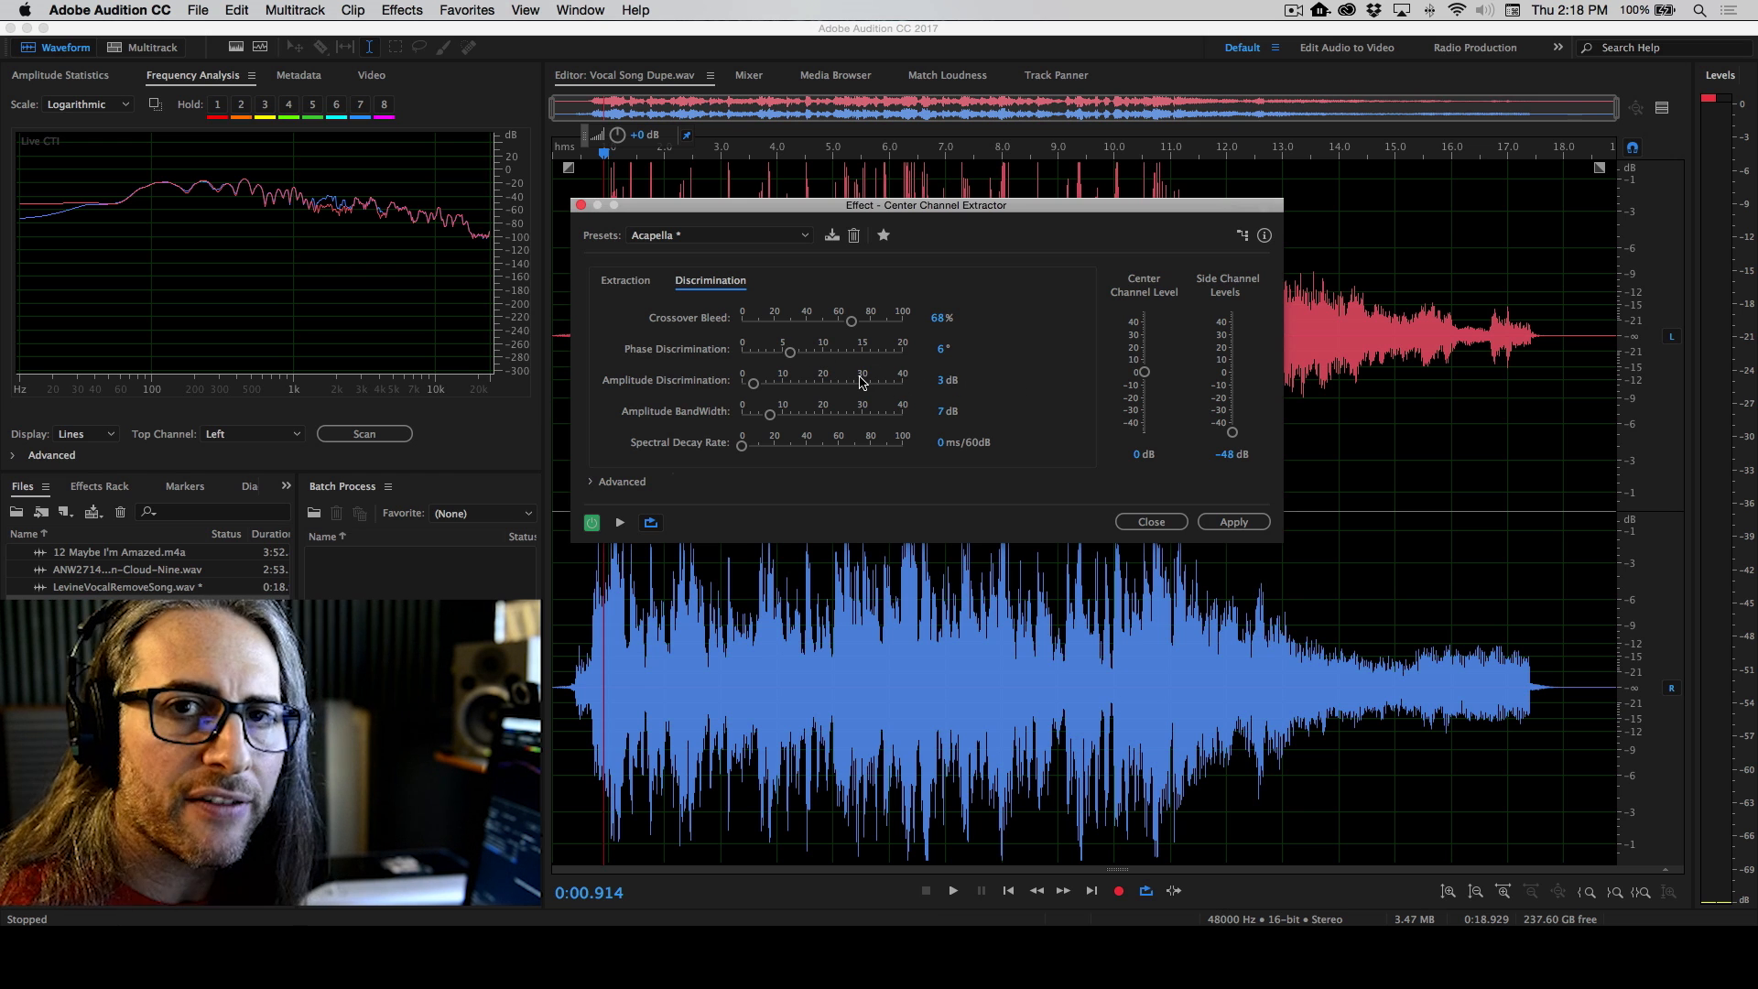
click(630, 277)
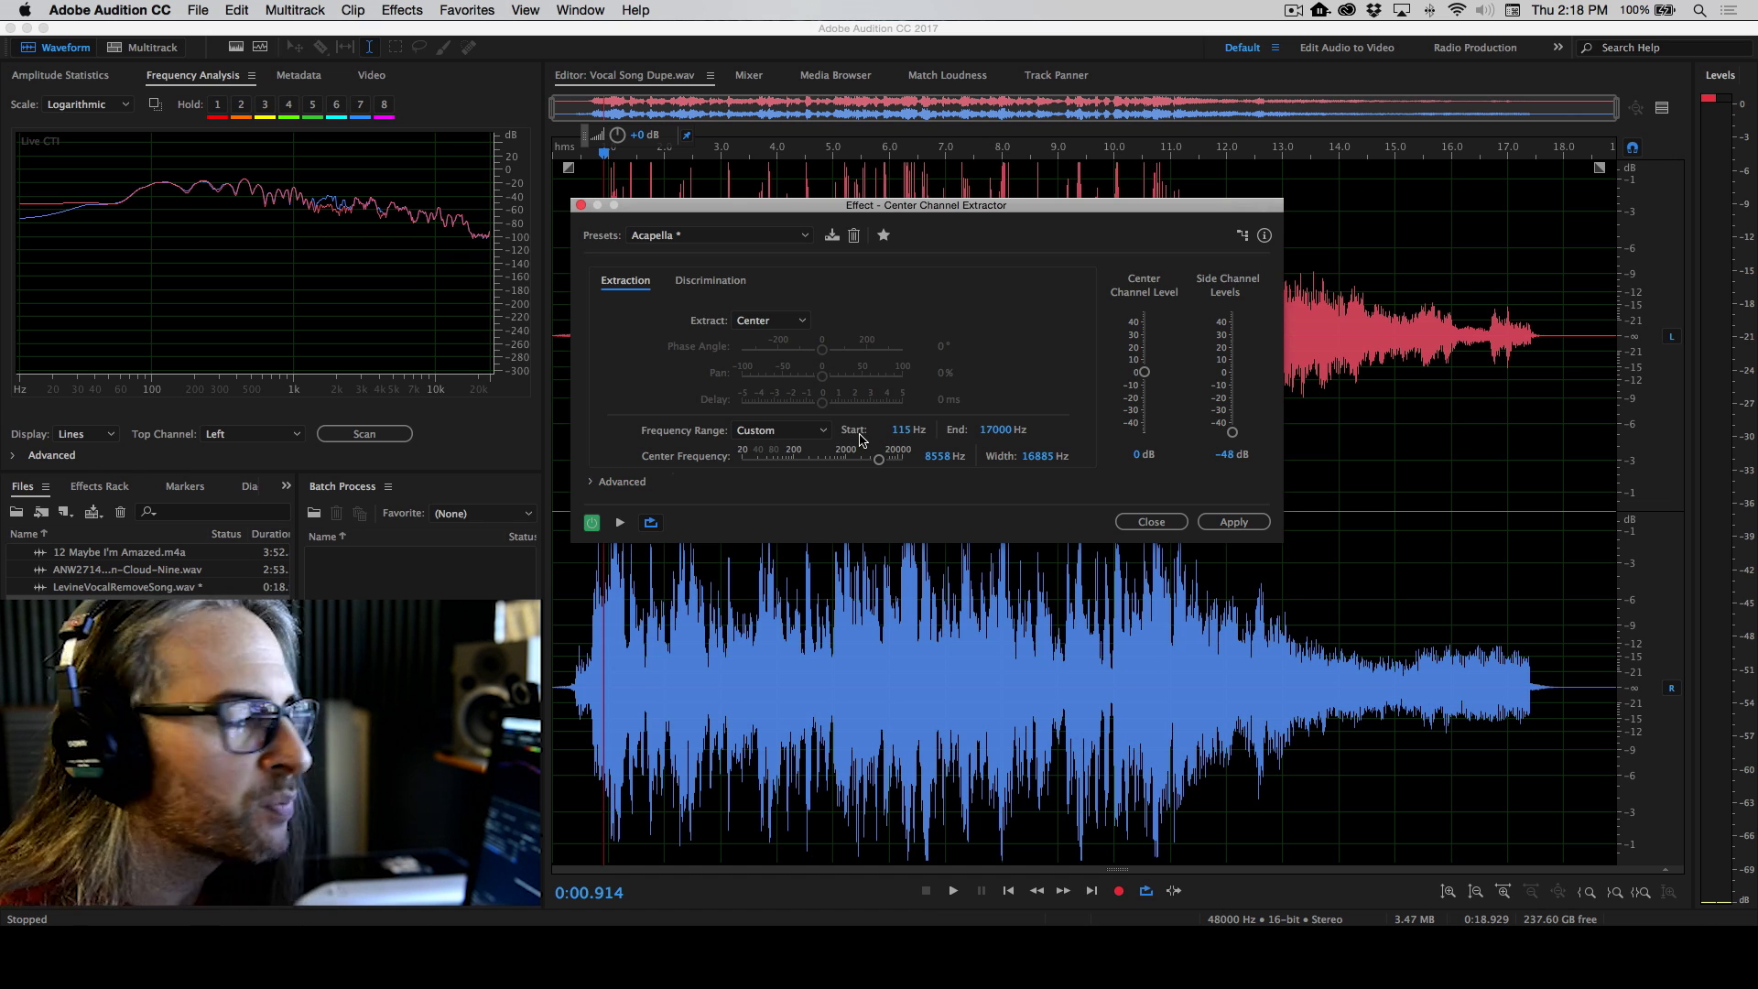
Preview the song while setting the end of the frequency range to 6050.2 Hz and the center channel level to -0.2 dB
key(space)
drag(1002, 429, 946, 434)
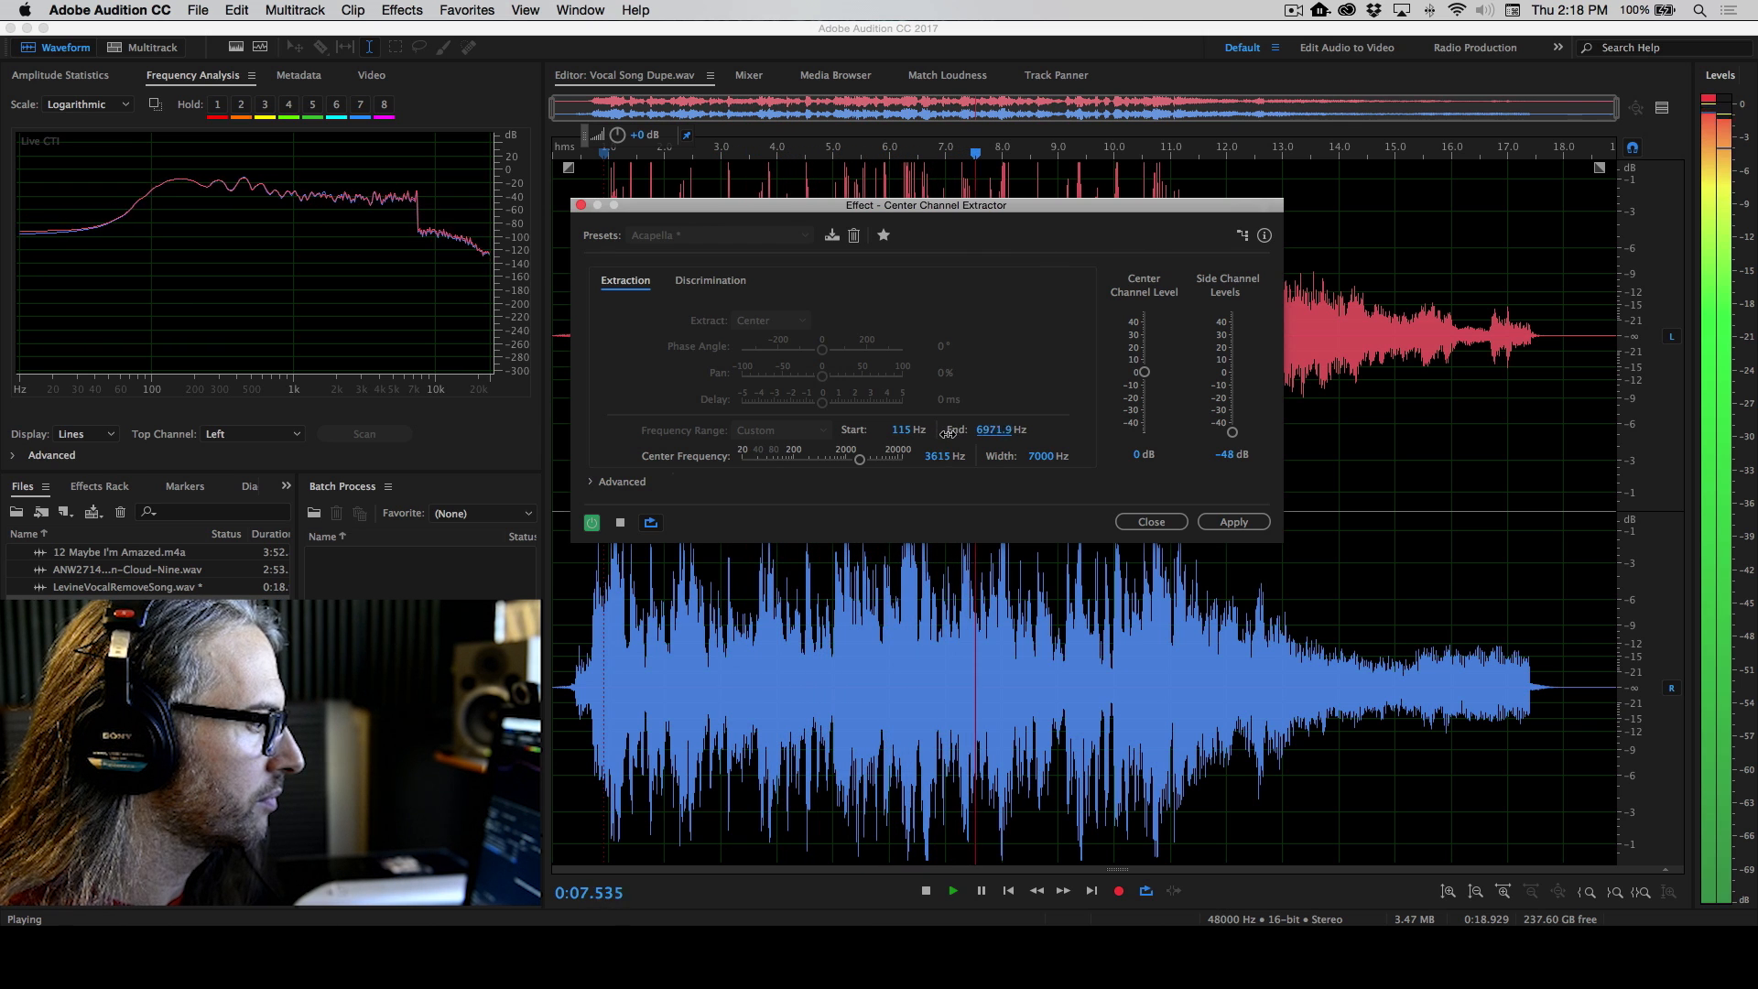
drag(1135, 375, 1143, 375)
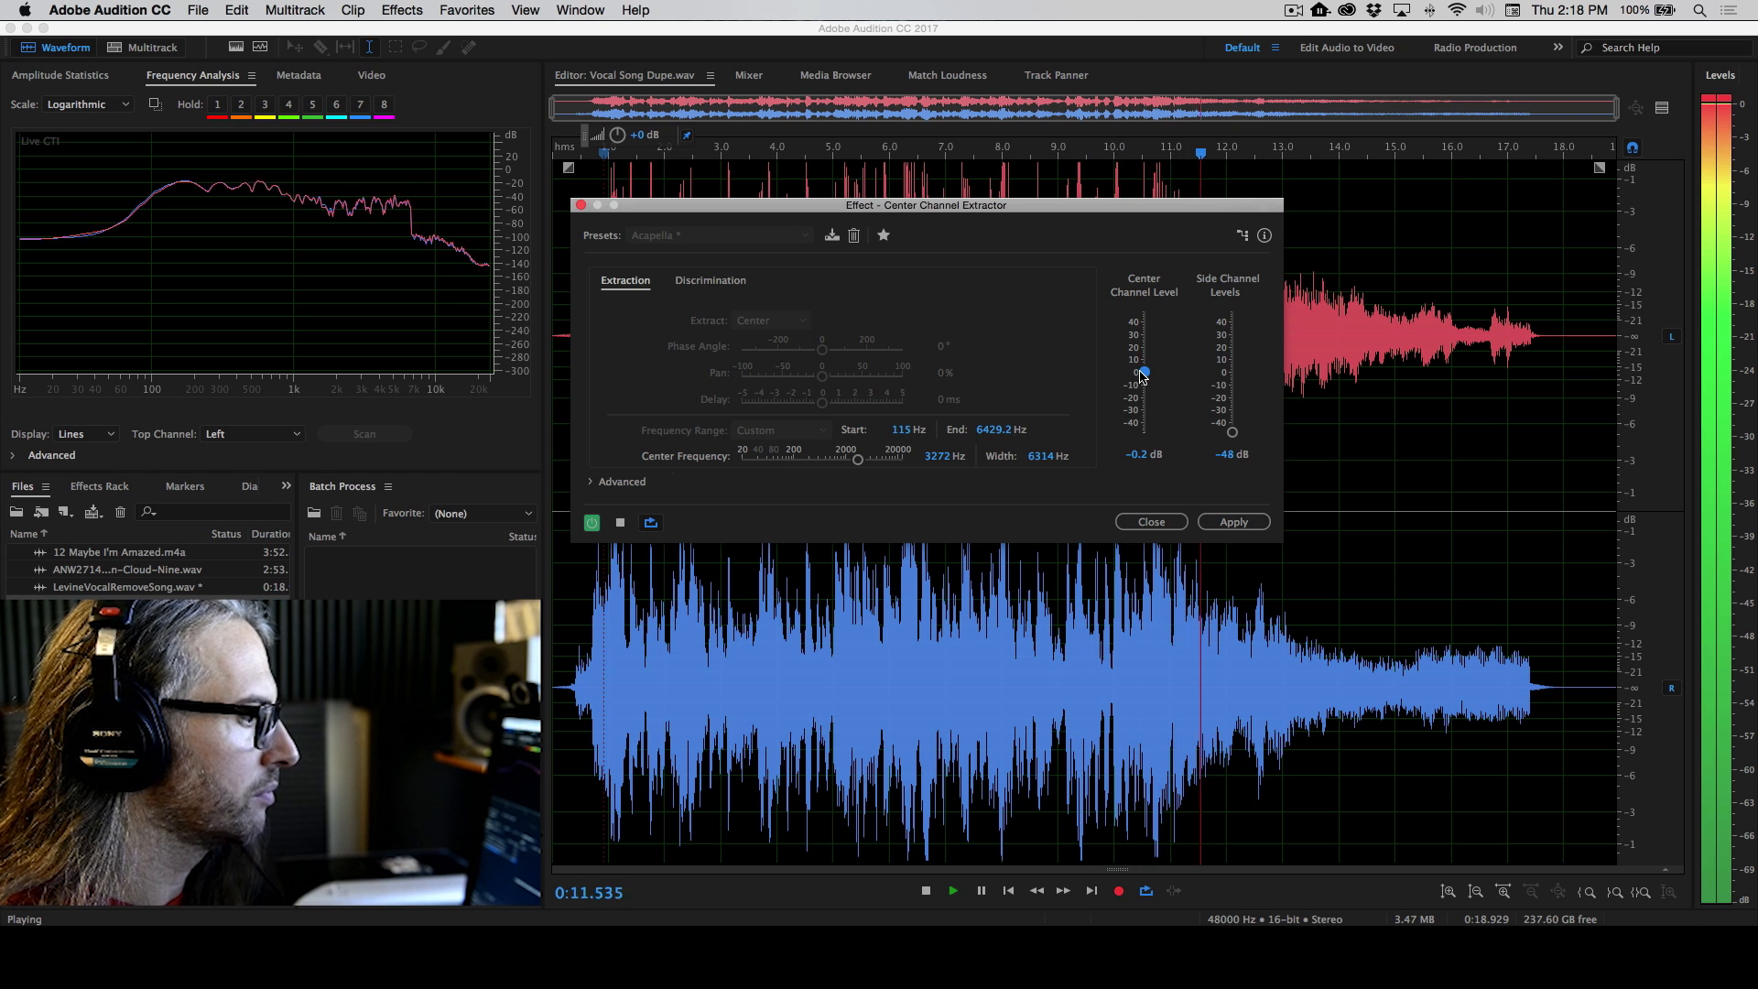
drag(993, 433, 1087, 436)
key(space)
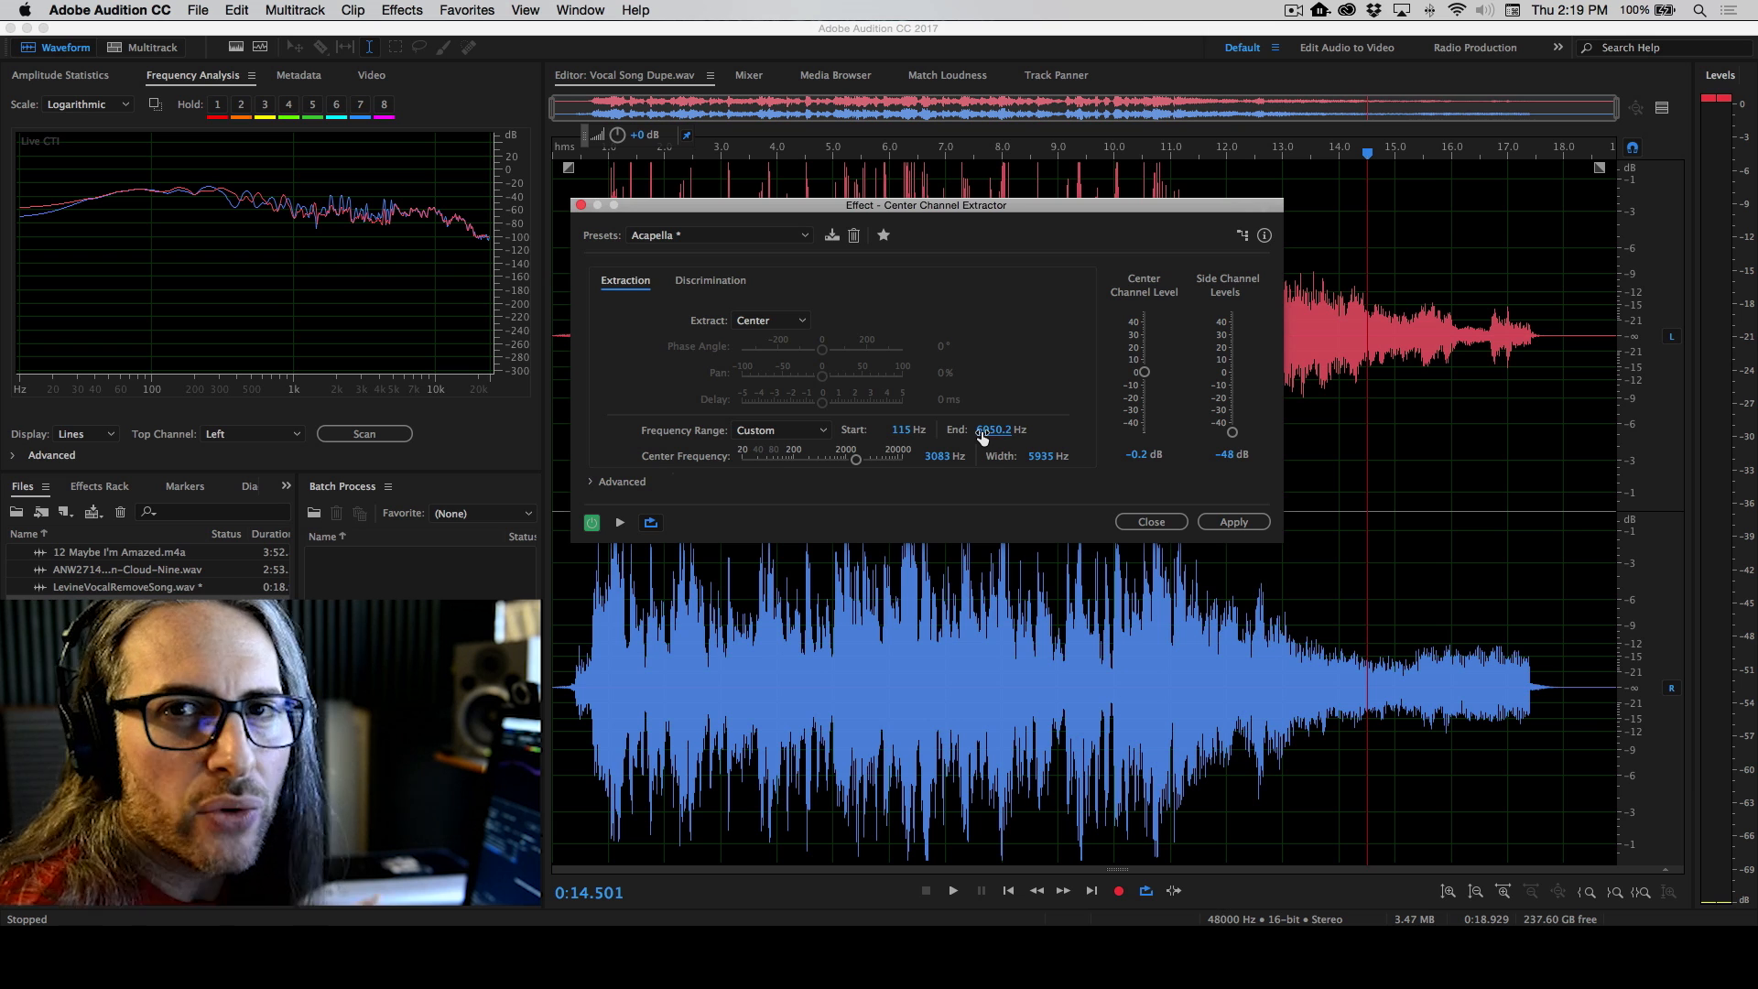
Restart the preview and raise the start of the frequency range to 186.9 Hz
click(621, 524)
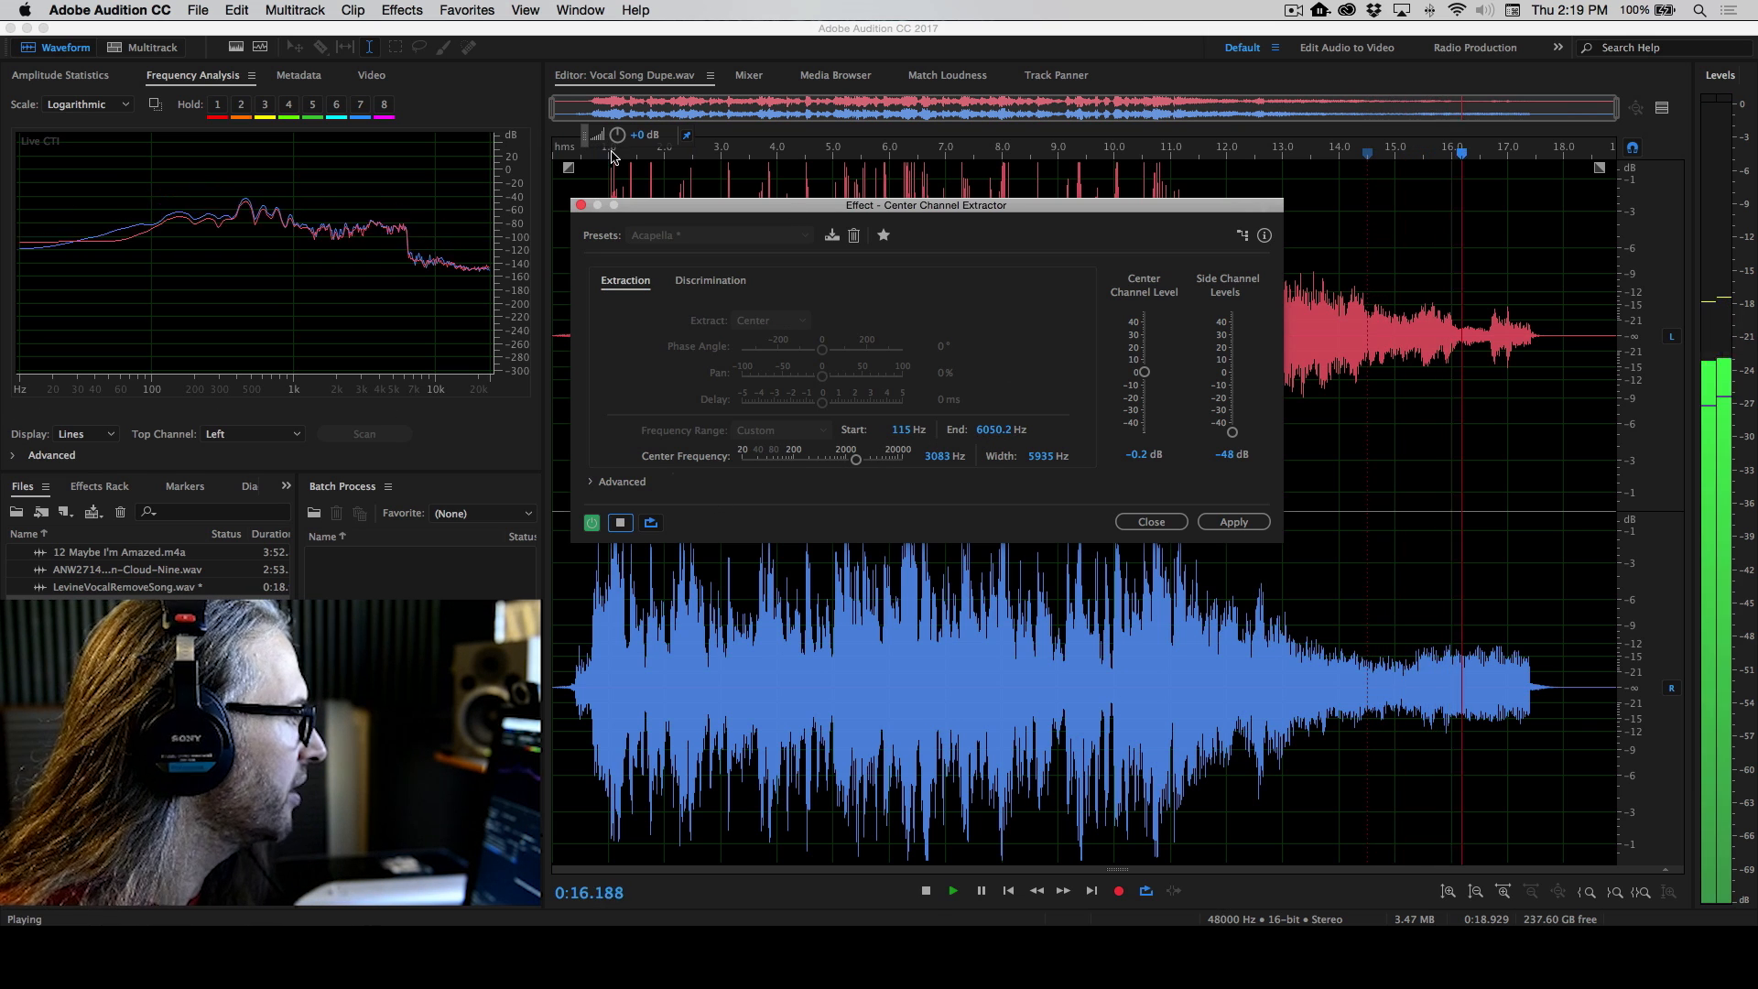
drag(905, 431, 926, 438)
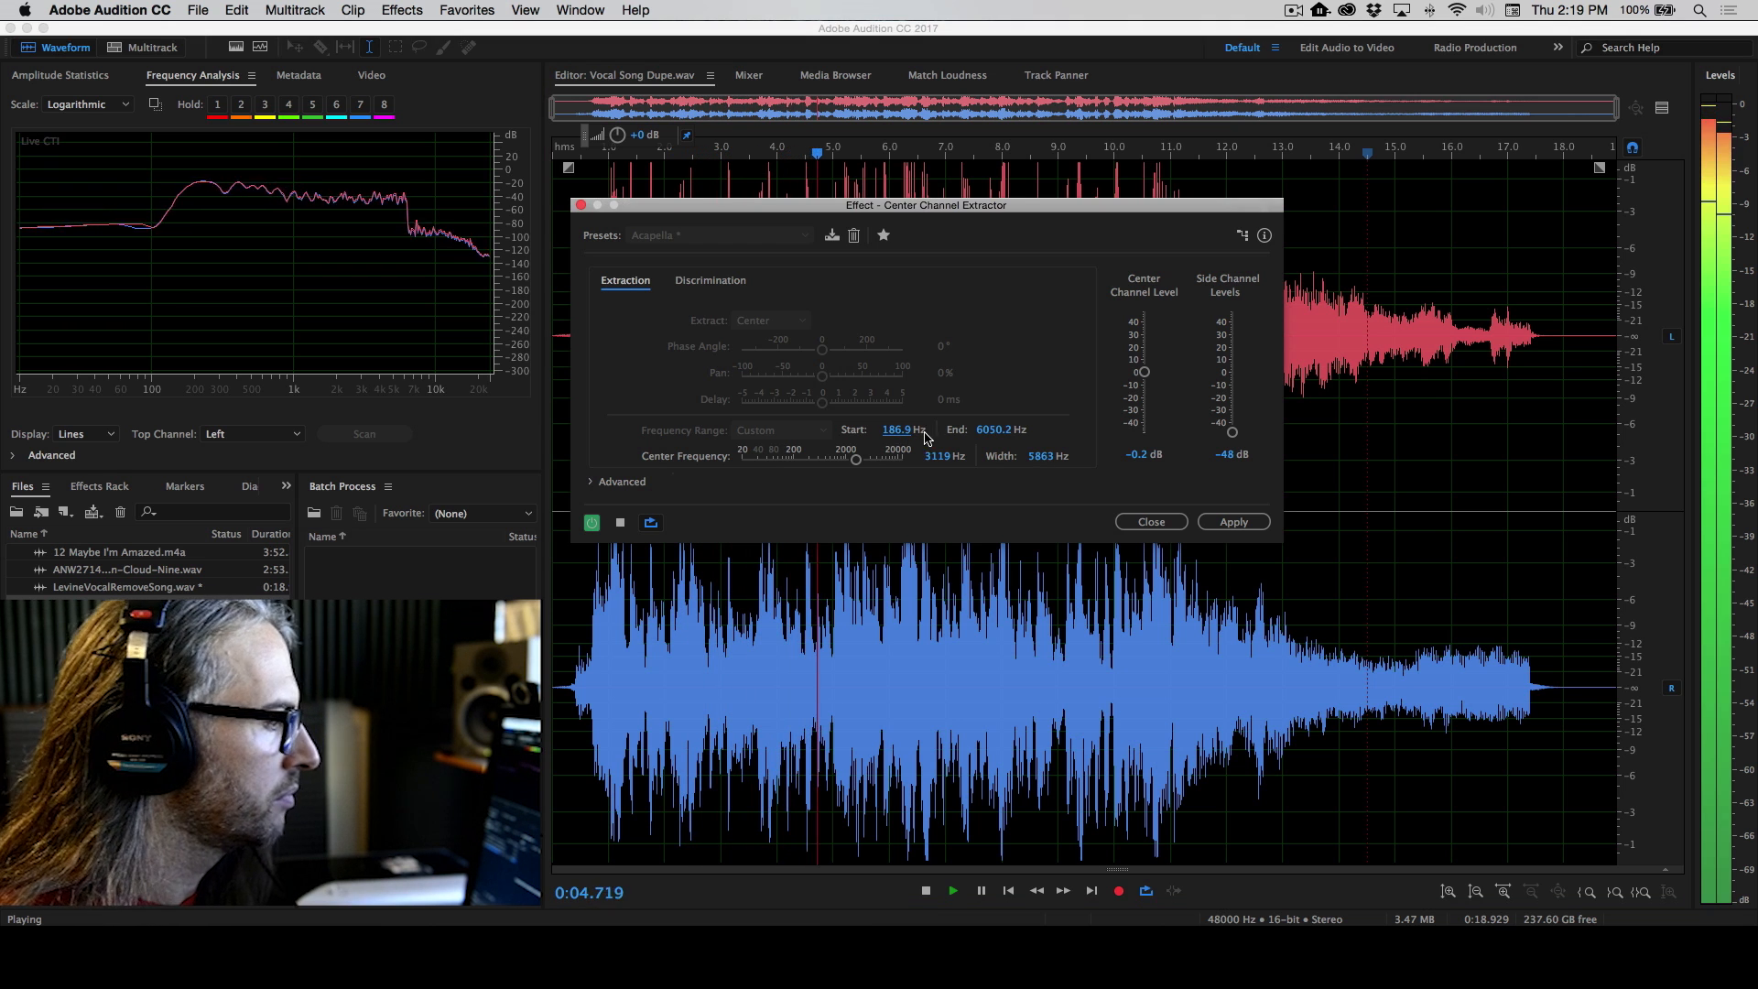
Lower the start of the frequency range to 175.9 Hz and restart the preview
key(space)
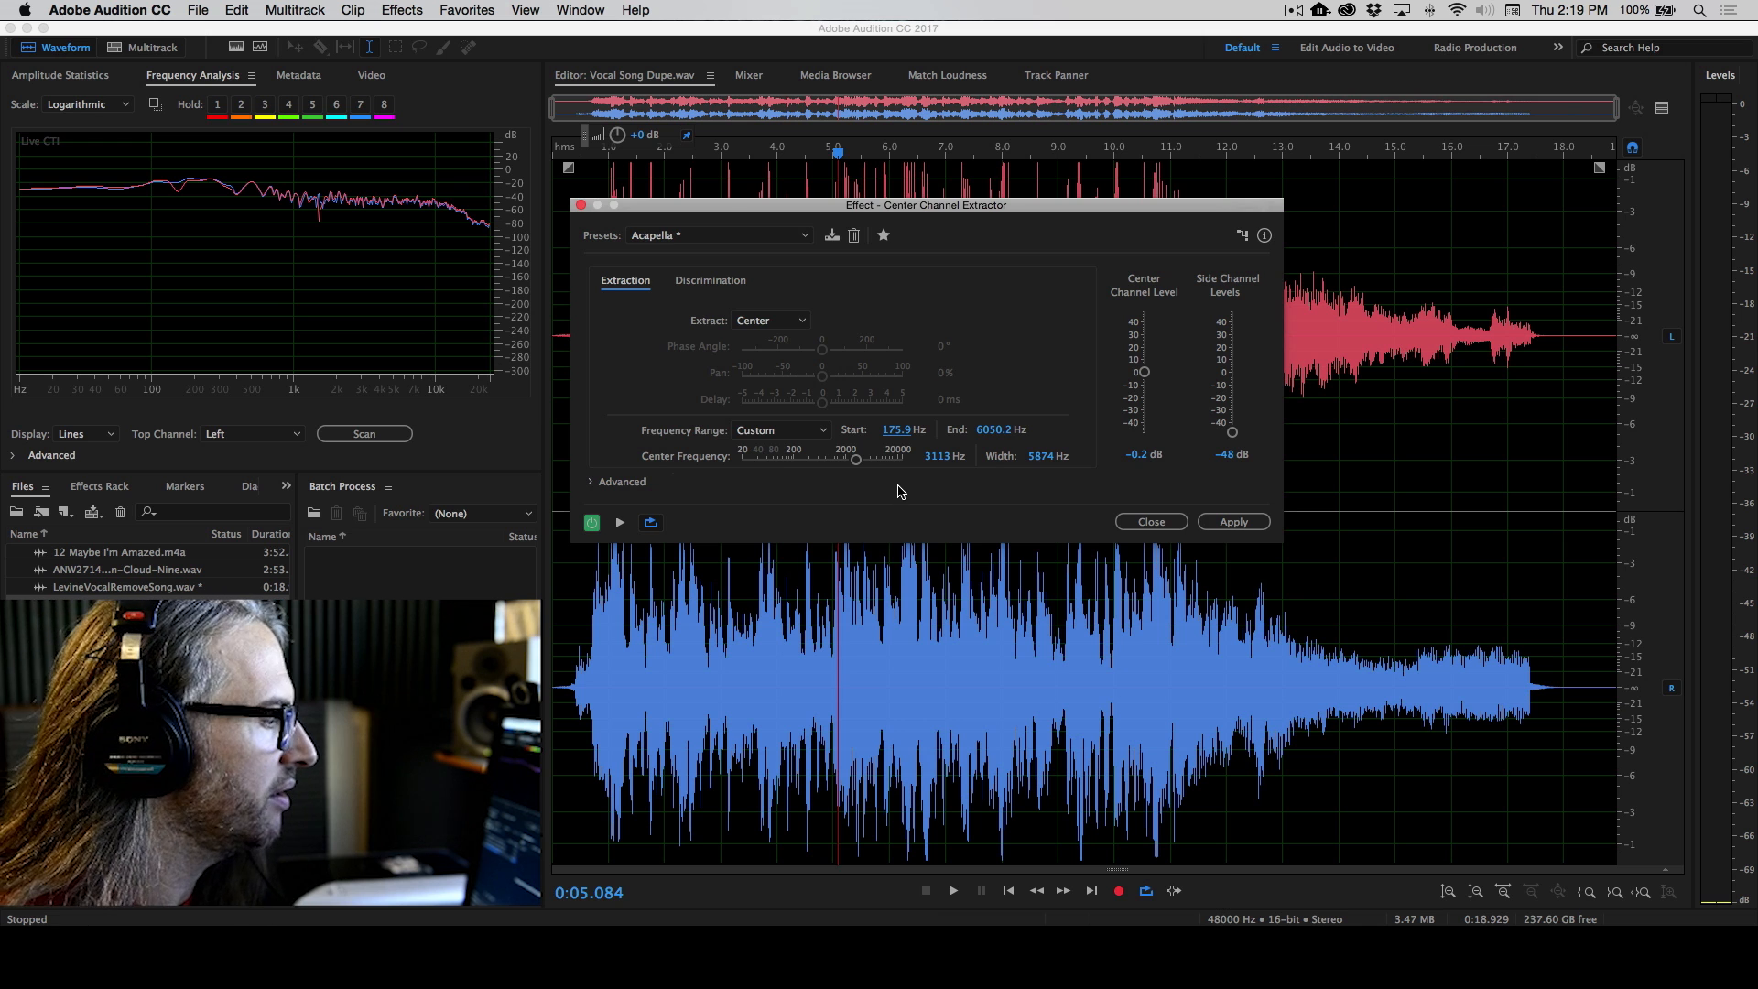
key(space)
key(Tab)
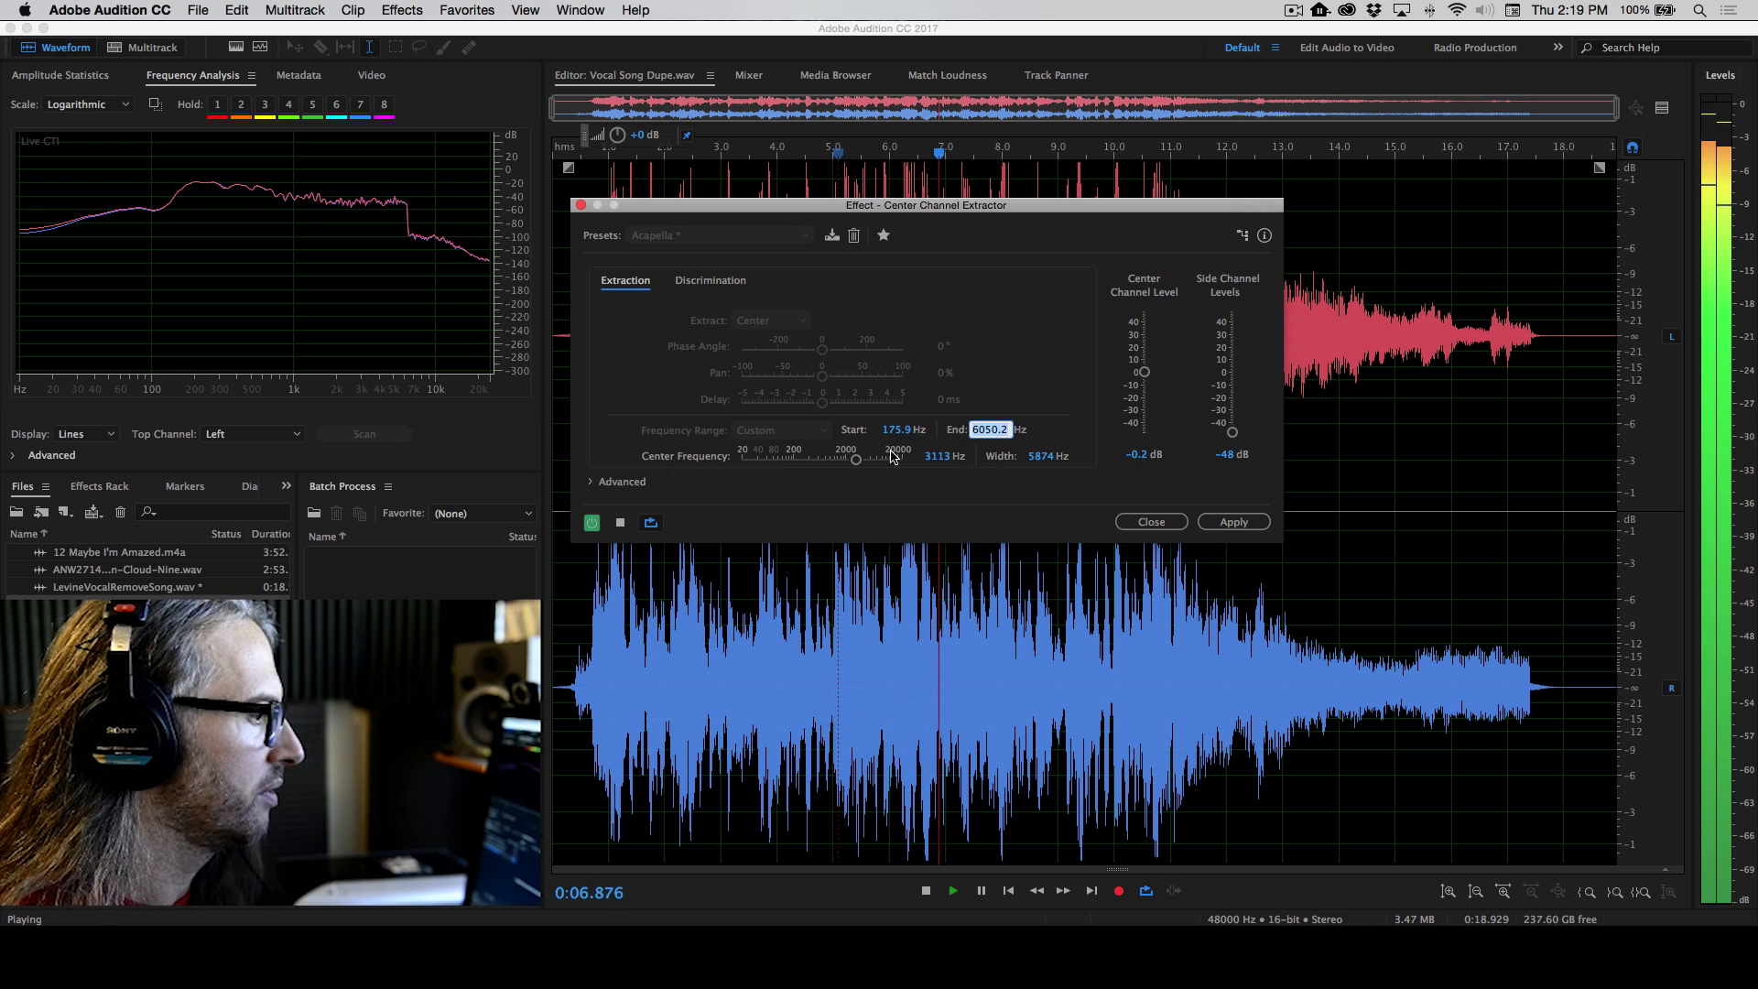
Compare the original mix with the isolated vocals by bypassing and re-enabling the effect during the preview
click(591, 522)
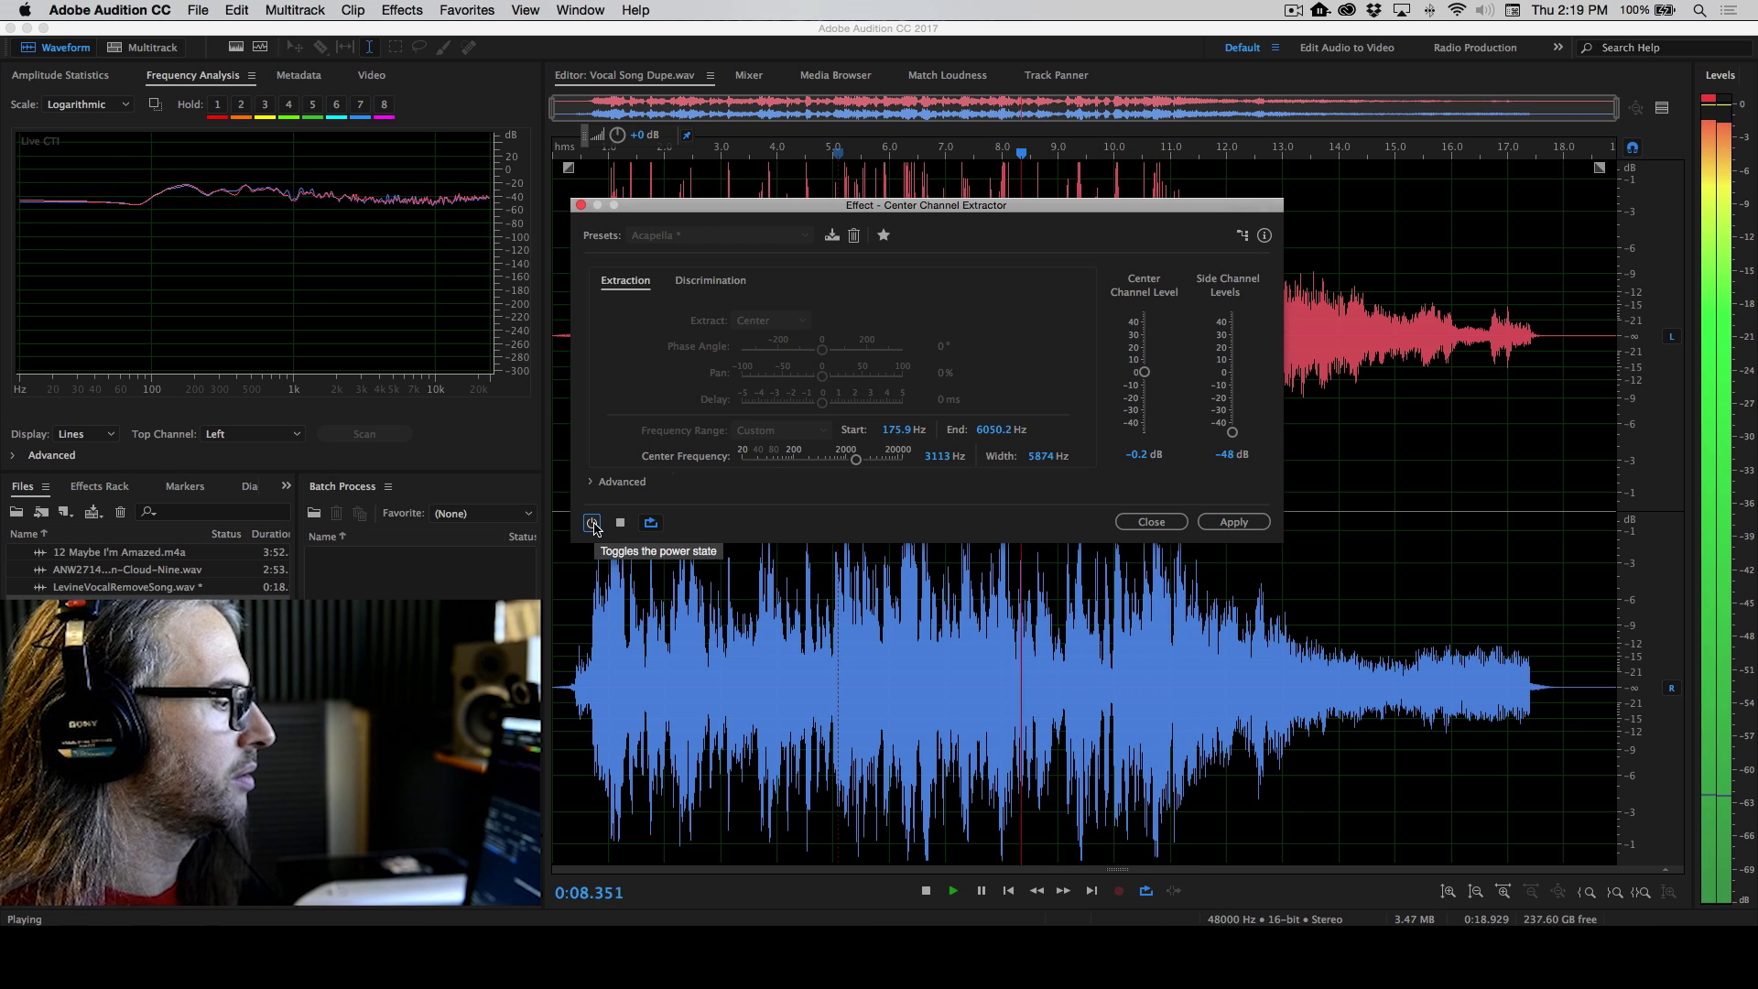
click(591, 523)
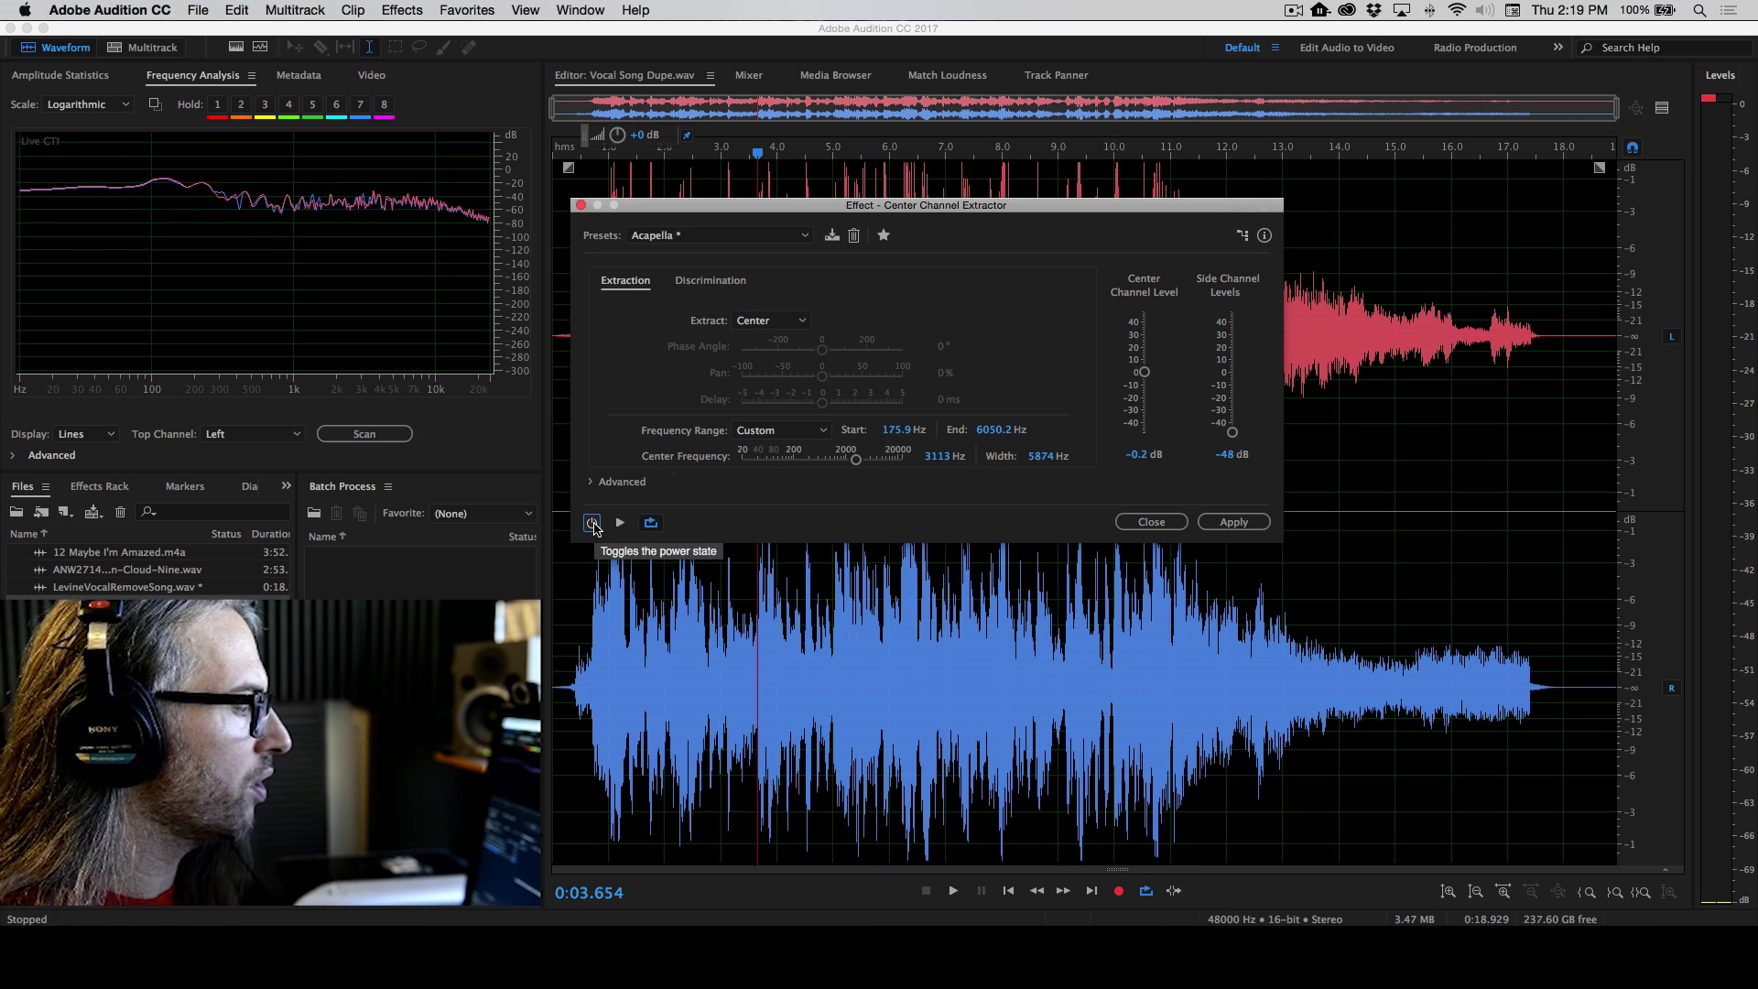
key(space)
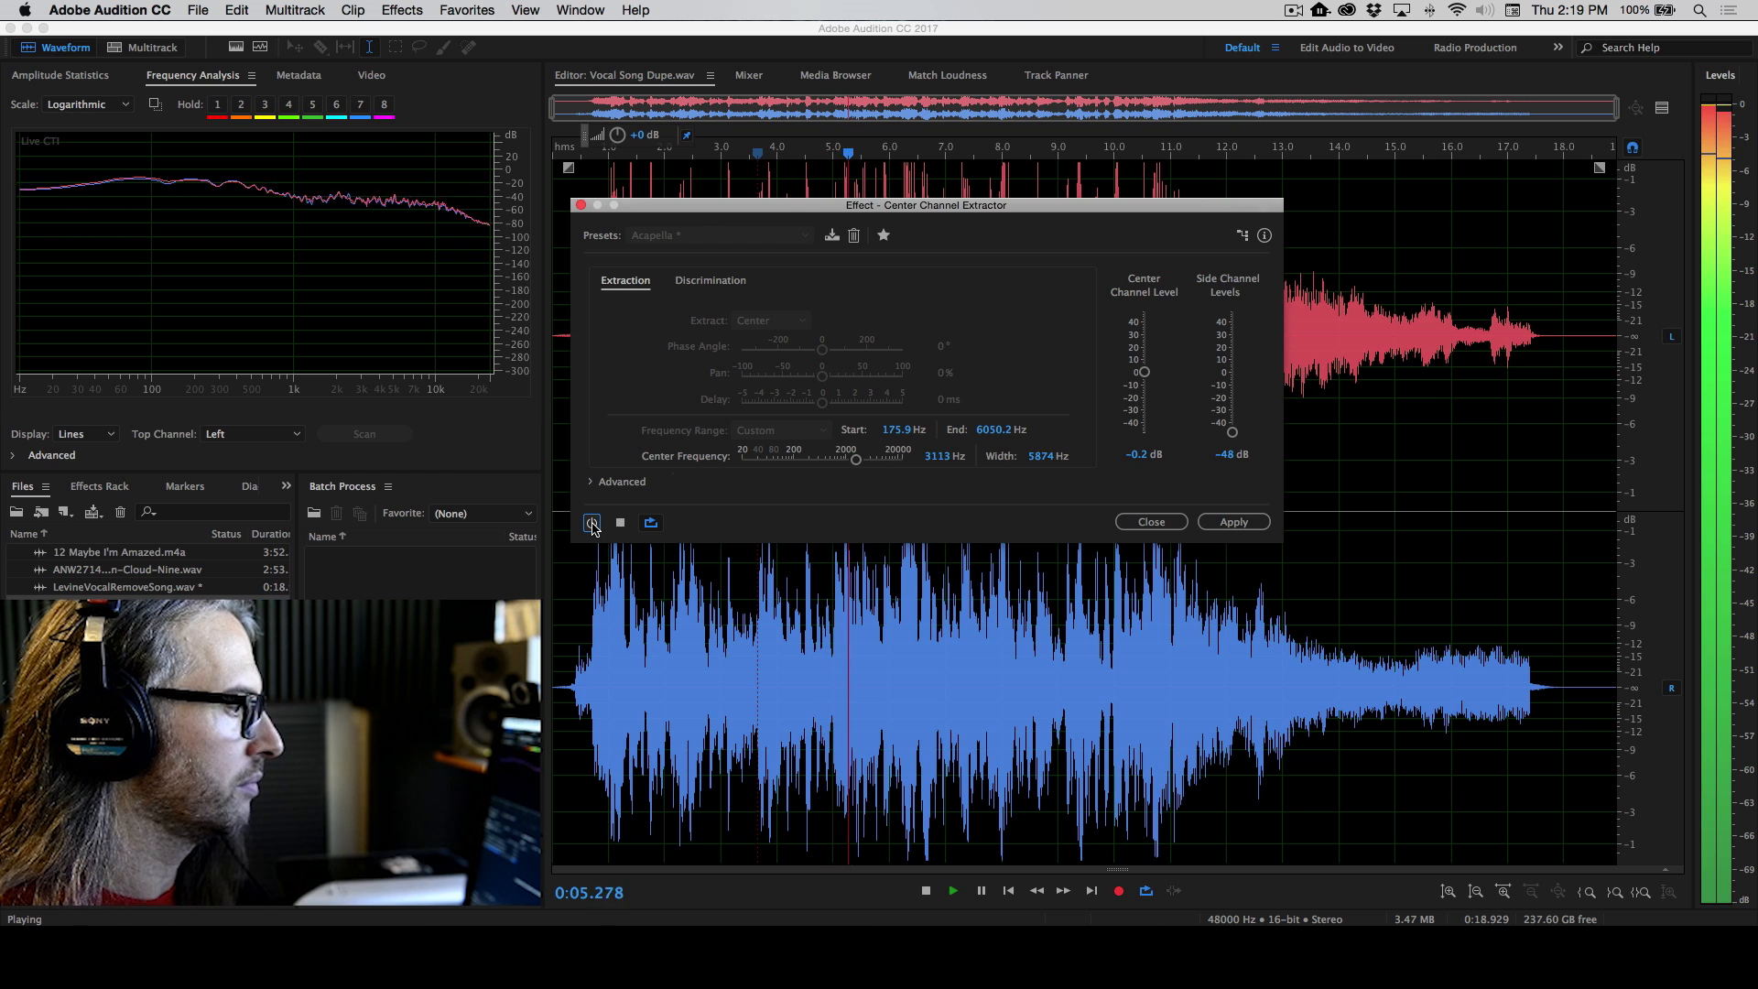
click(591, 523)
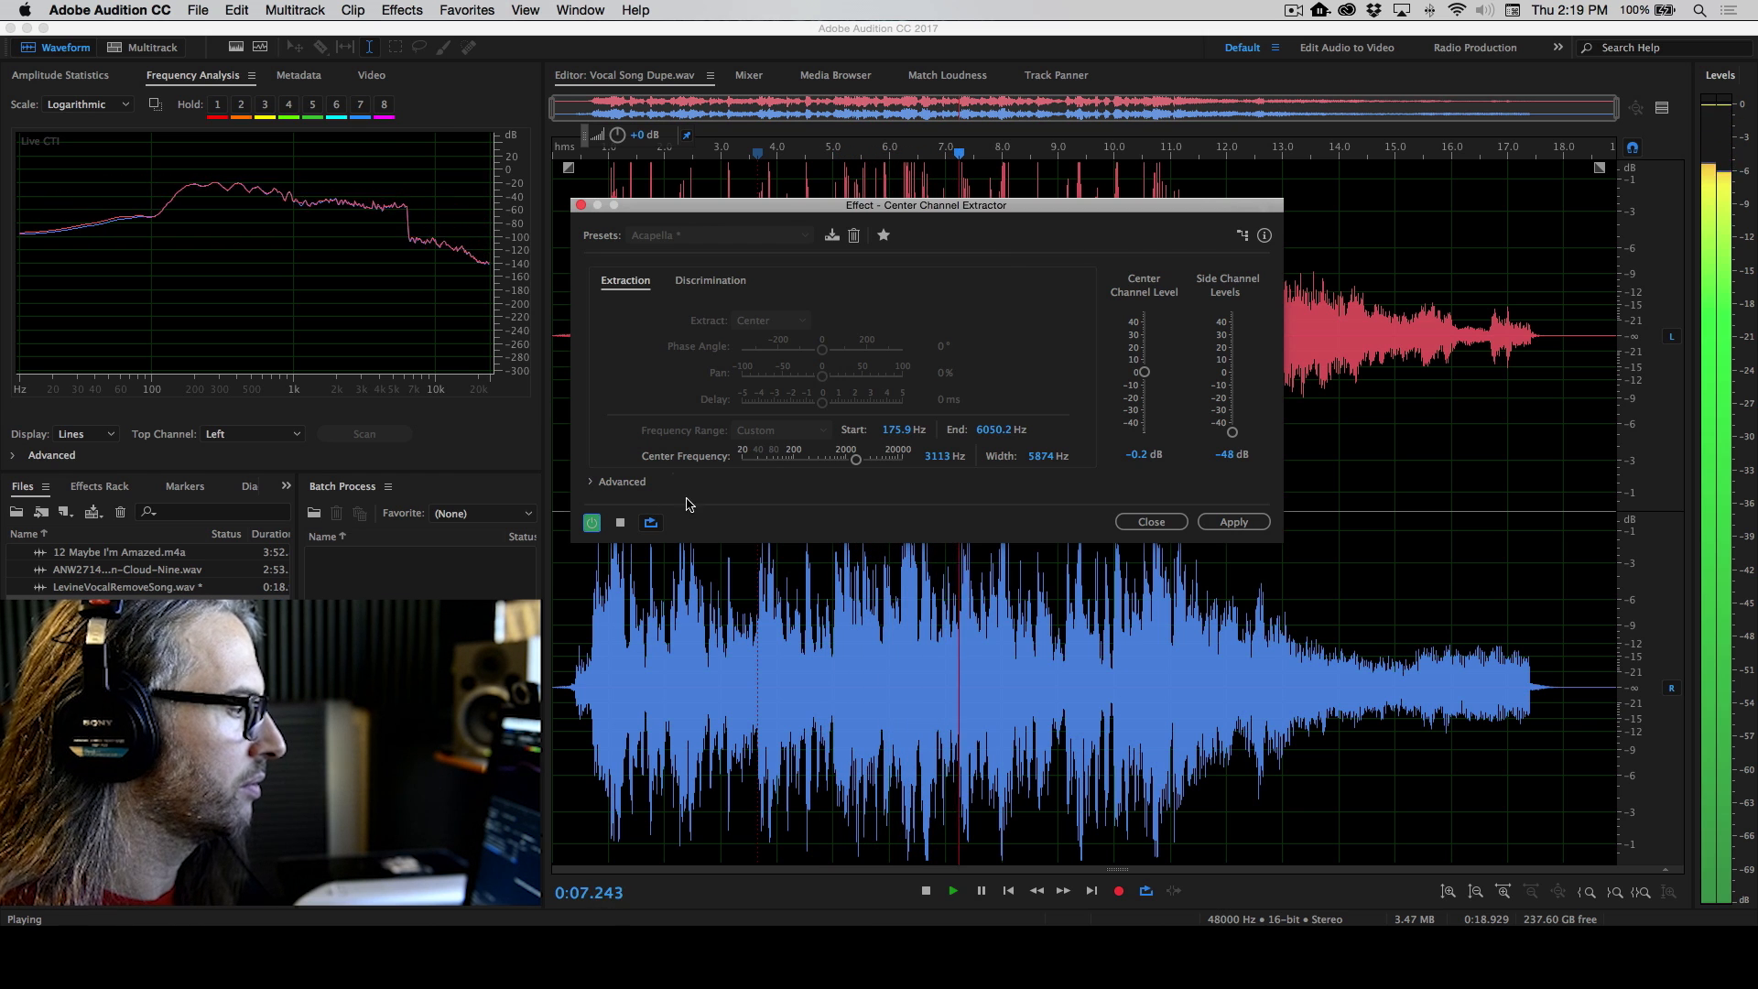
Raise the end of the frequency range to 9447.7 Hz during the preview, and close the effect without applying it
drag(991, 431, 1015, 431)
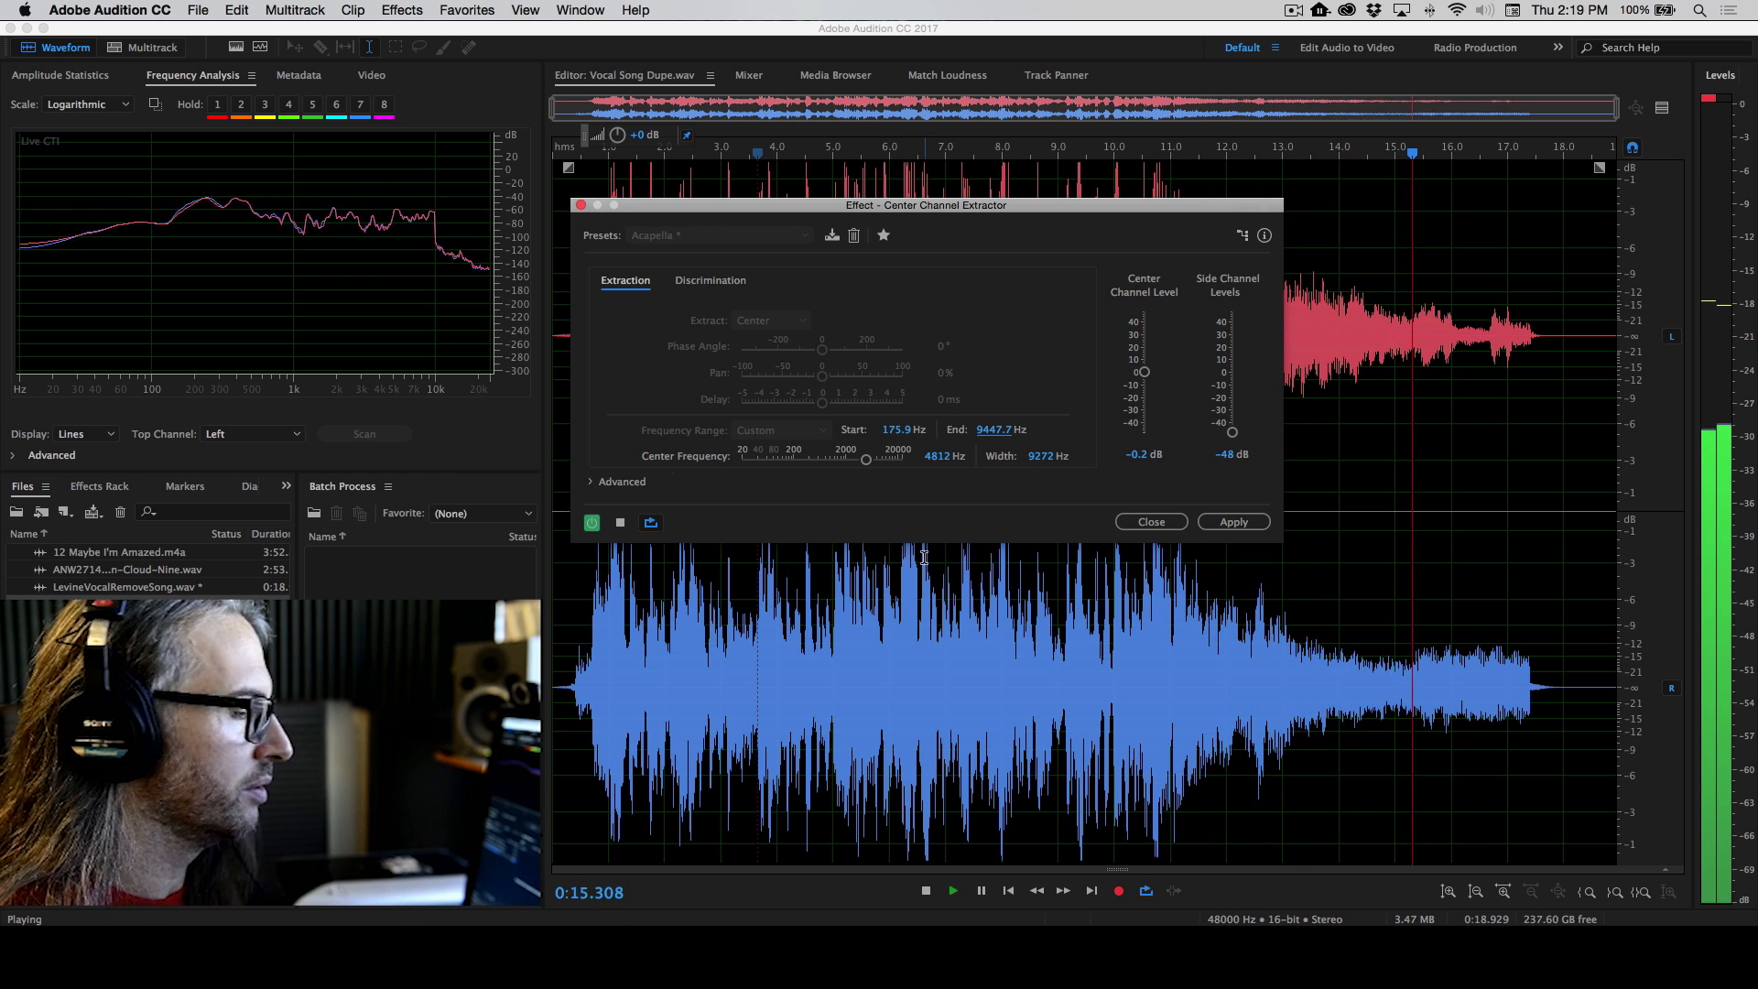
key(space)
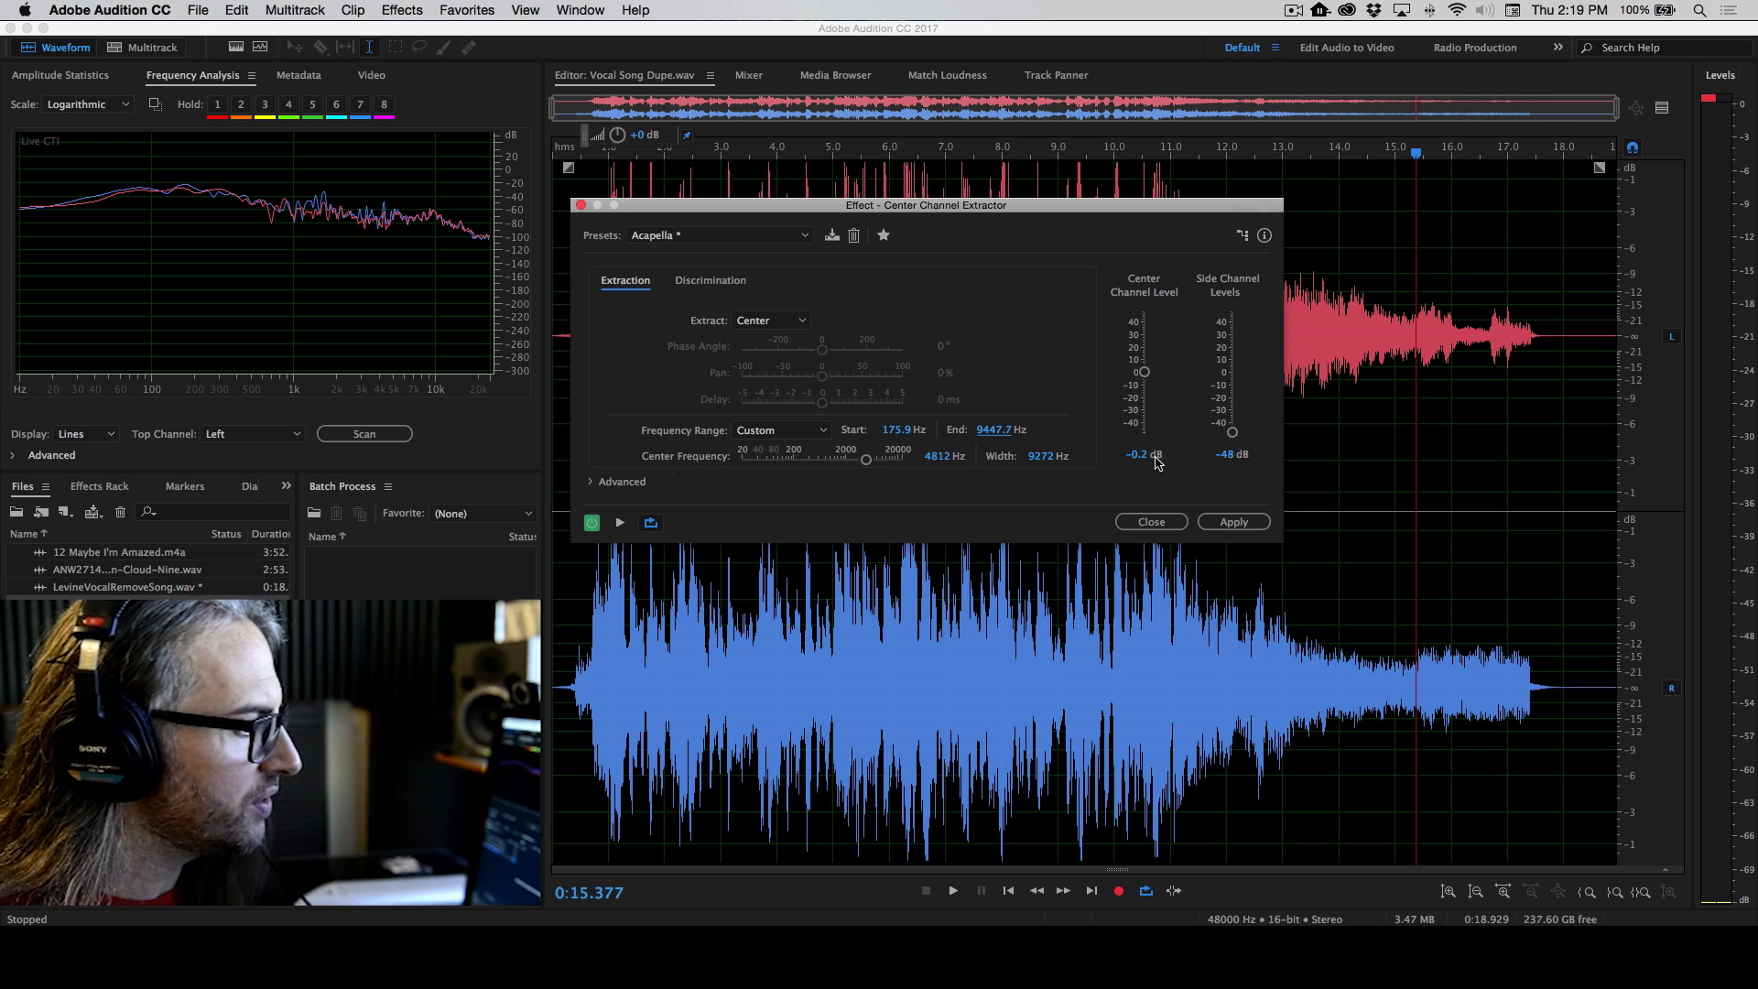
click(1152, 528)
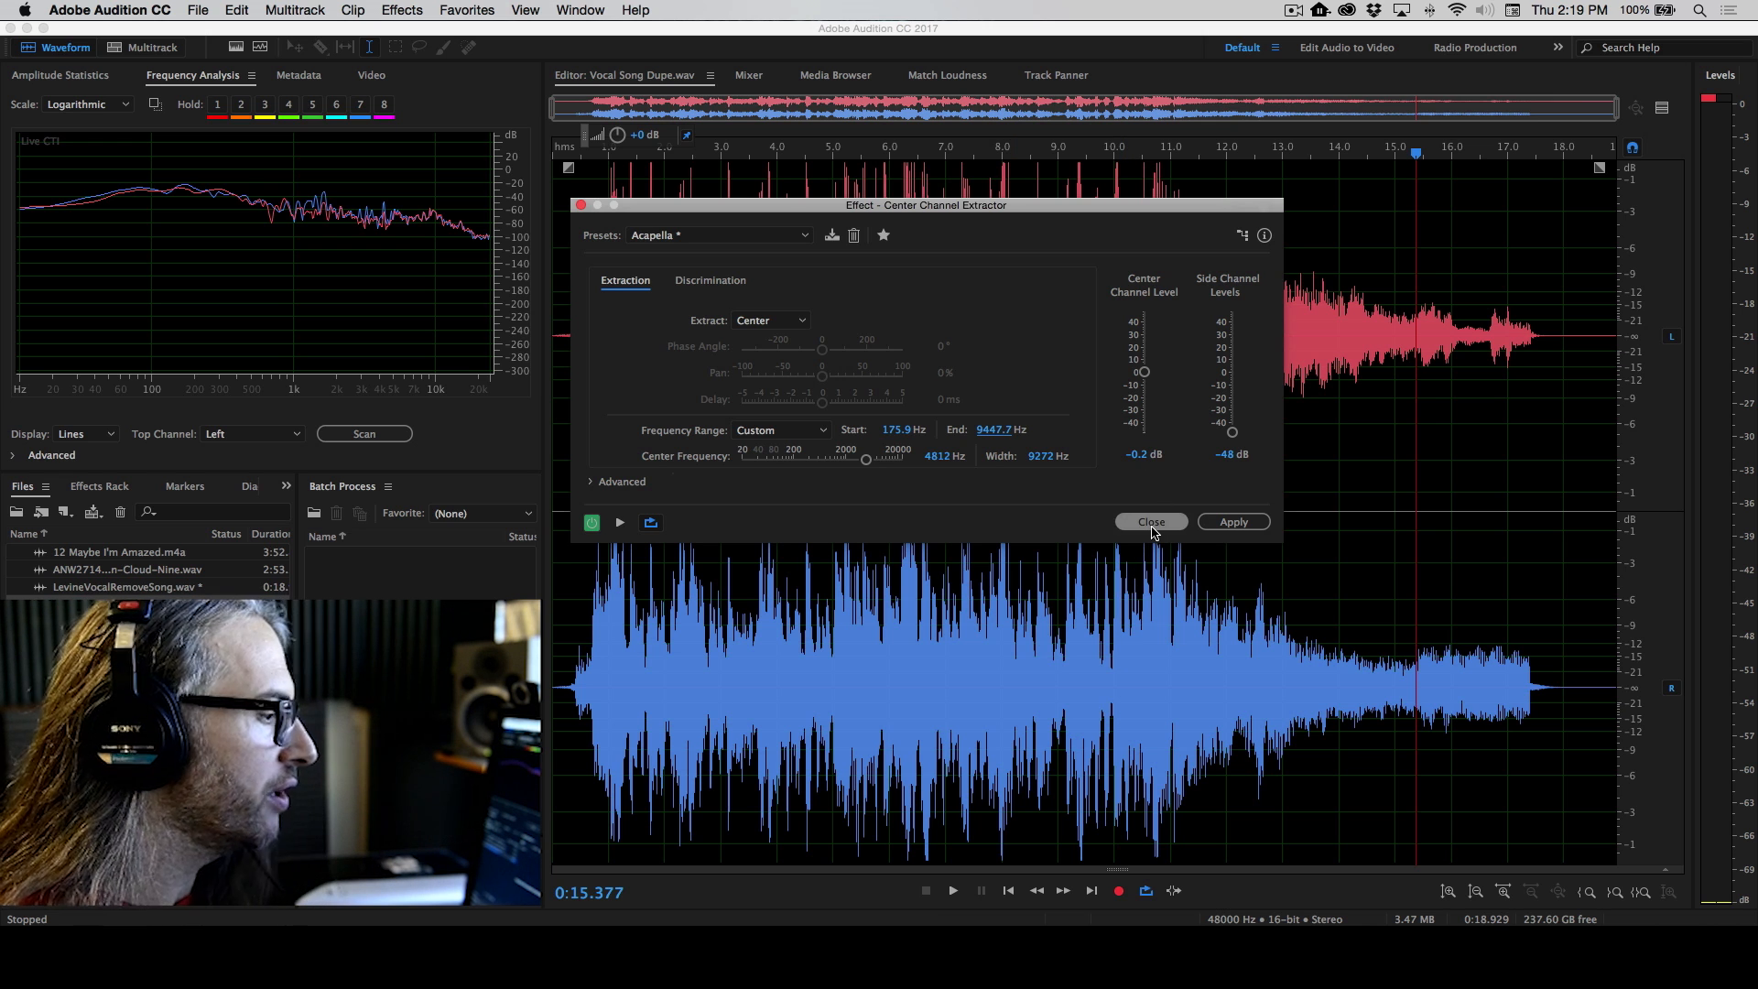
click(1152, 529)
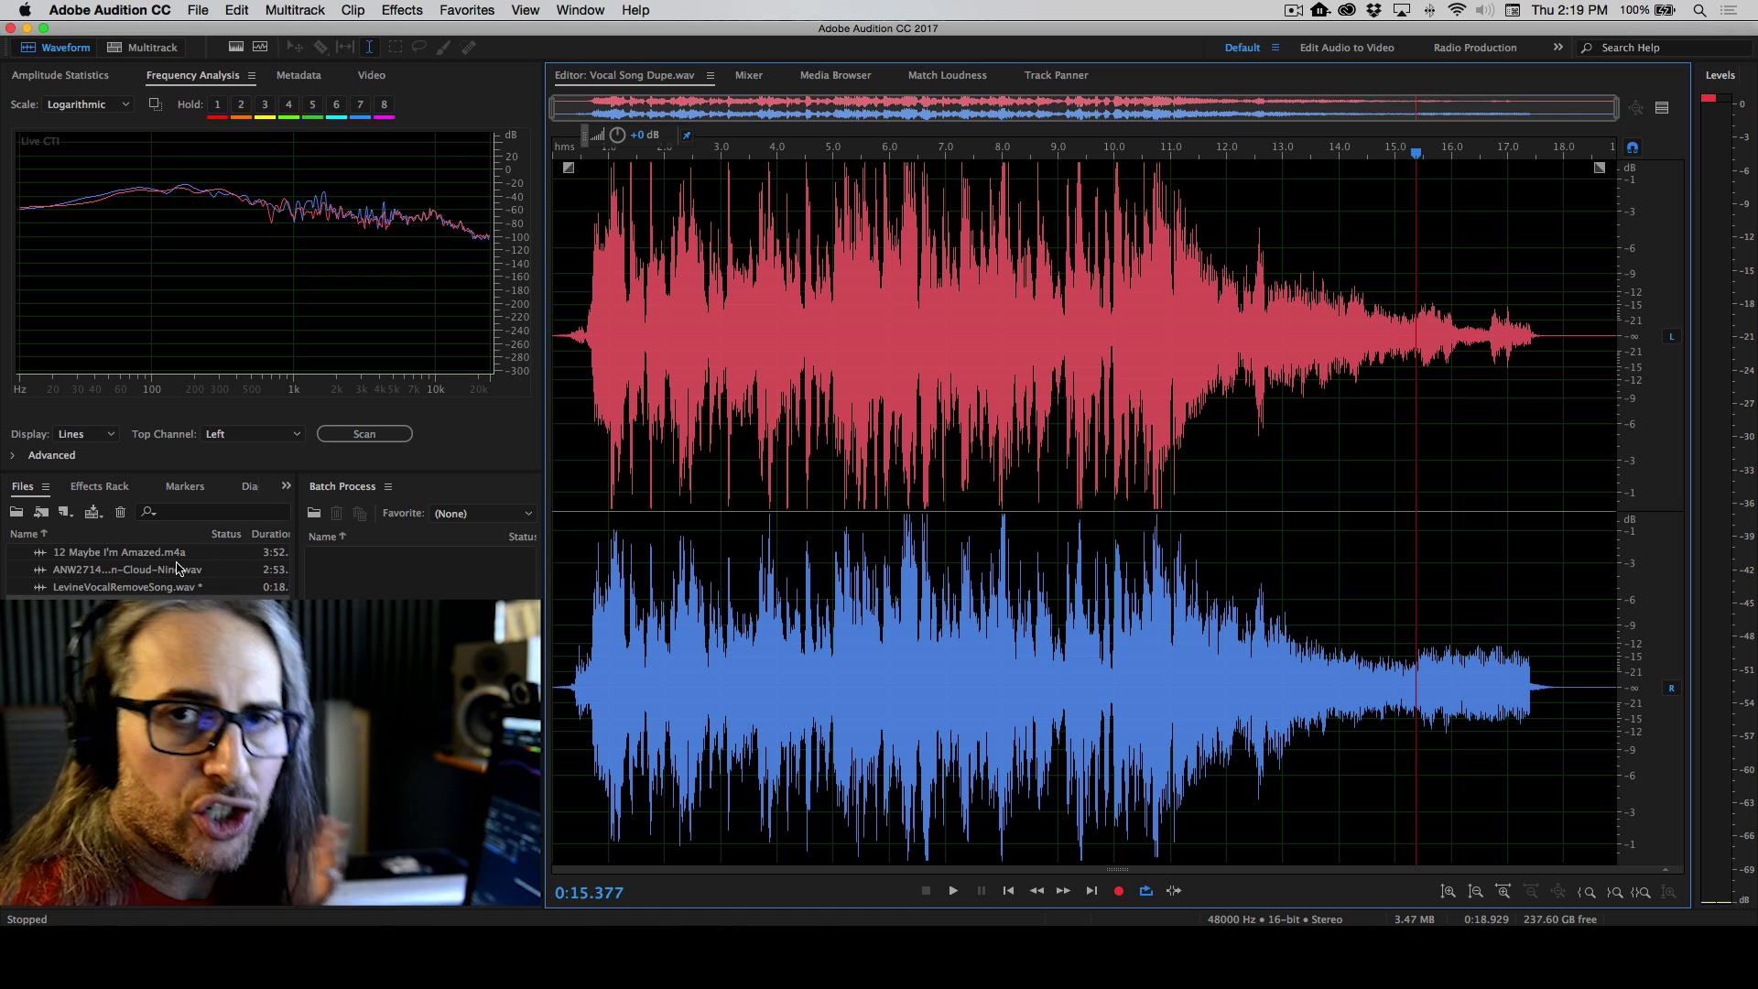
Open ANW2714_03_On-Cloud-Nine.wav in the editor and place the playhead at about 2.5 seconds
double_click(41, 572)
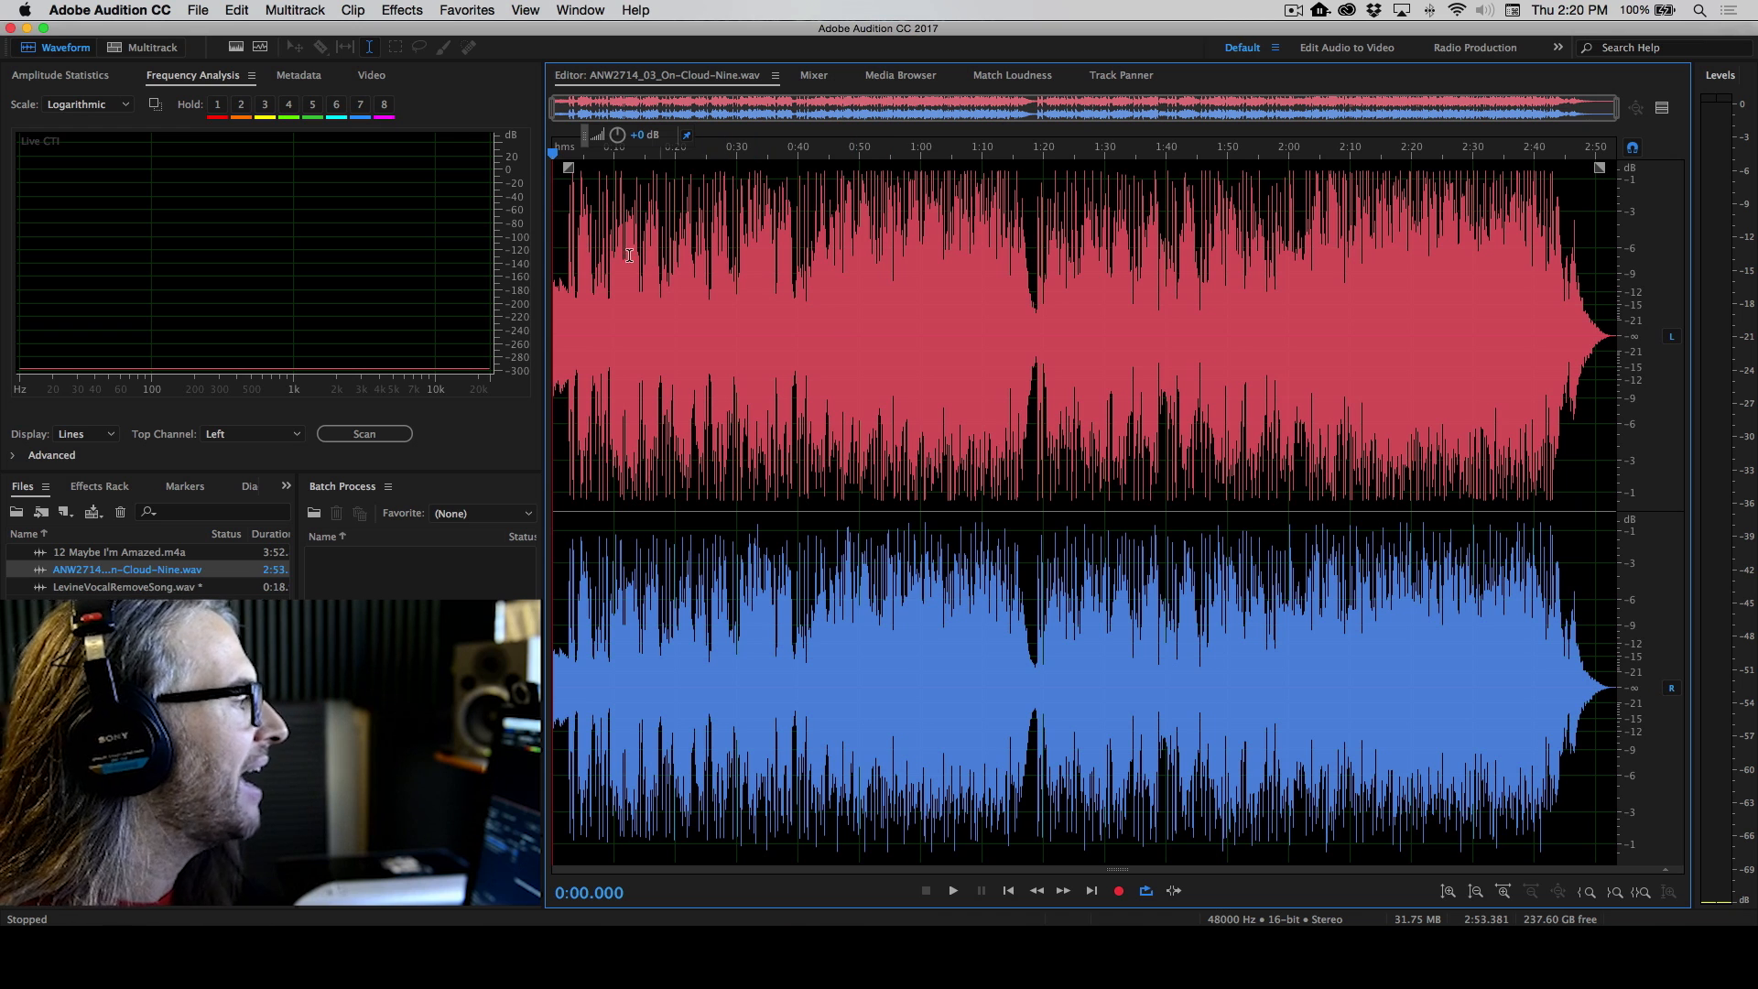
click(568, 232)
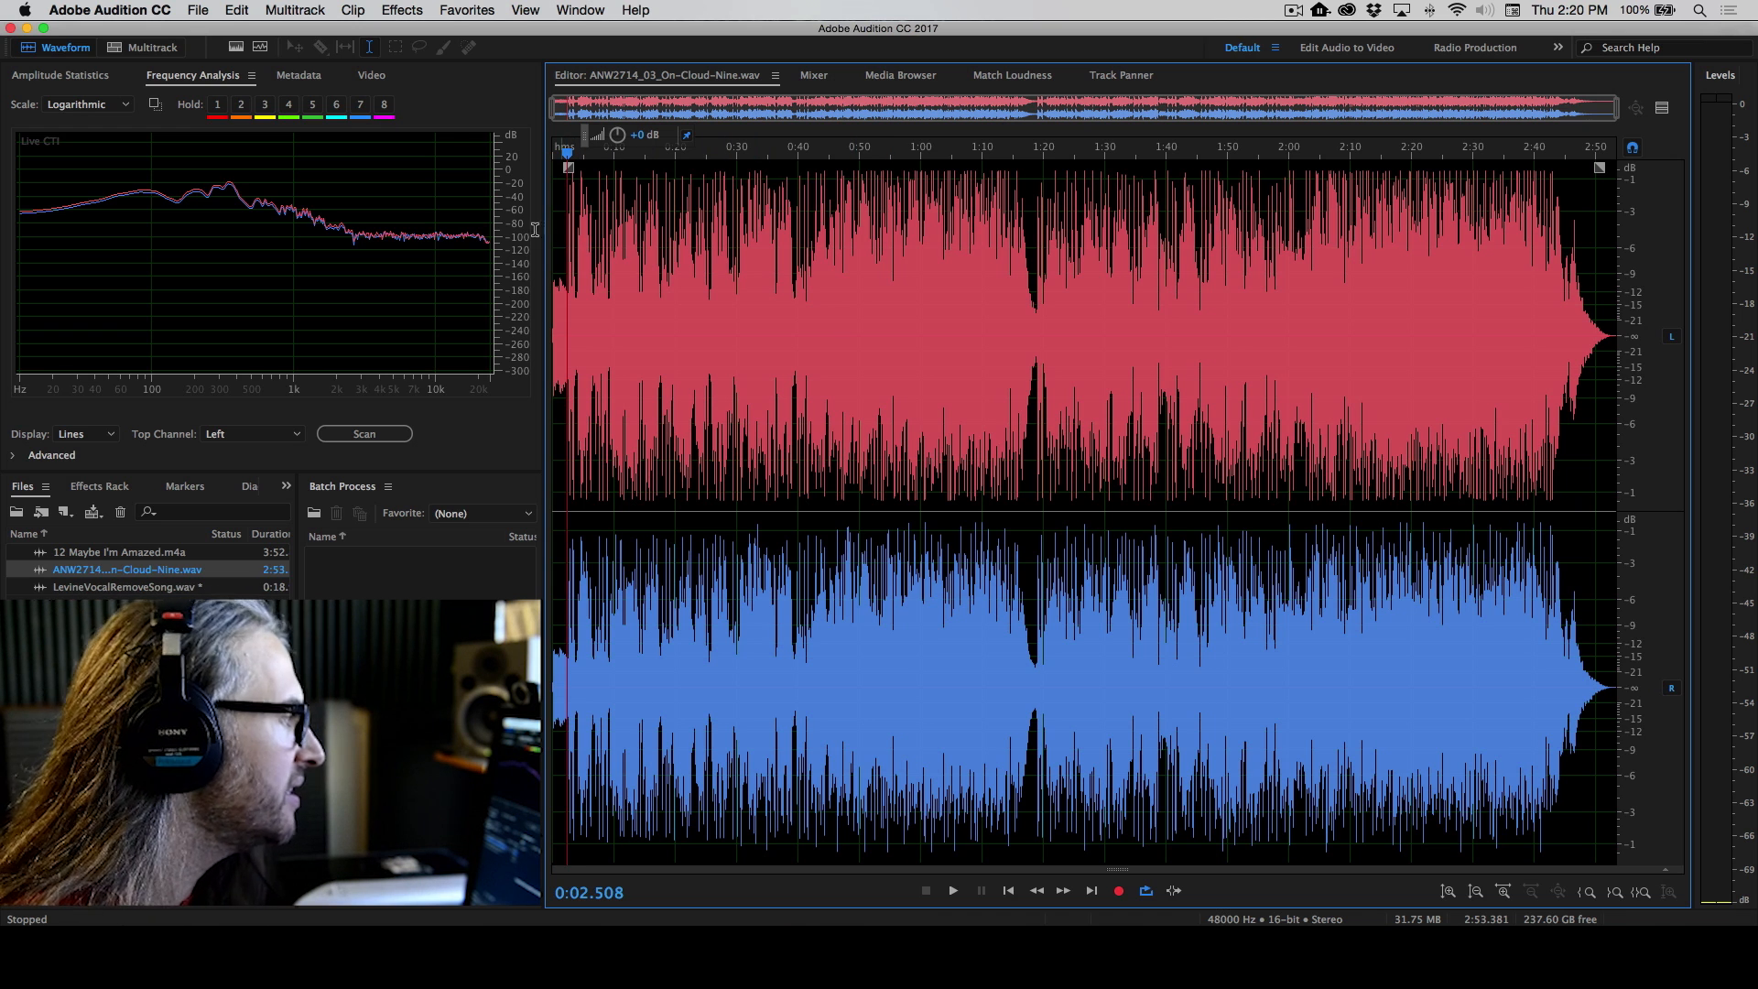
drag(511, 263, 502, 153)
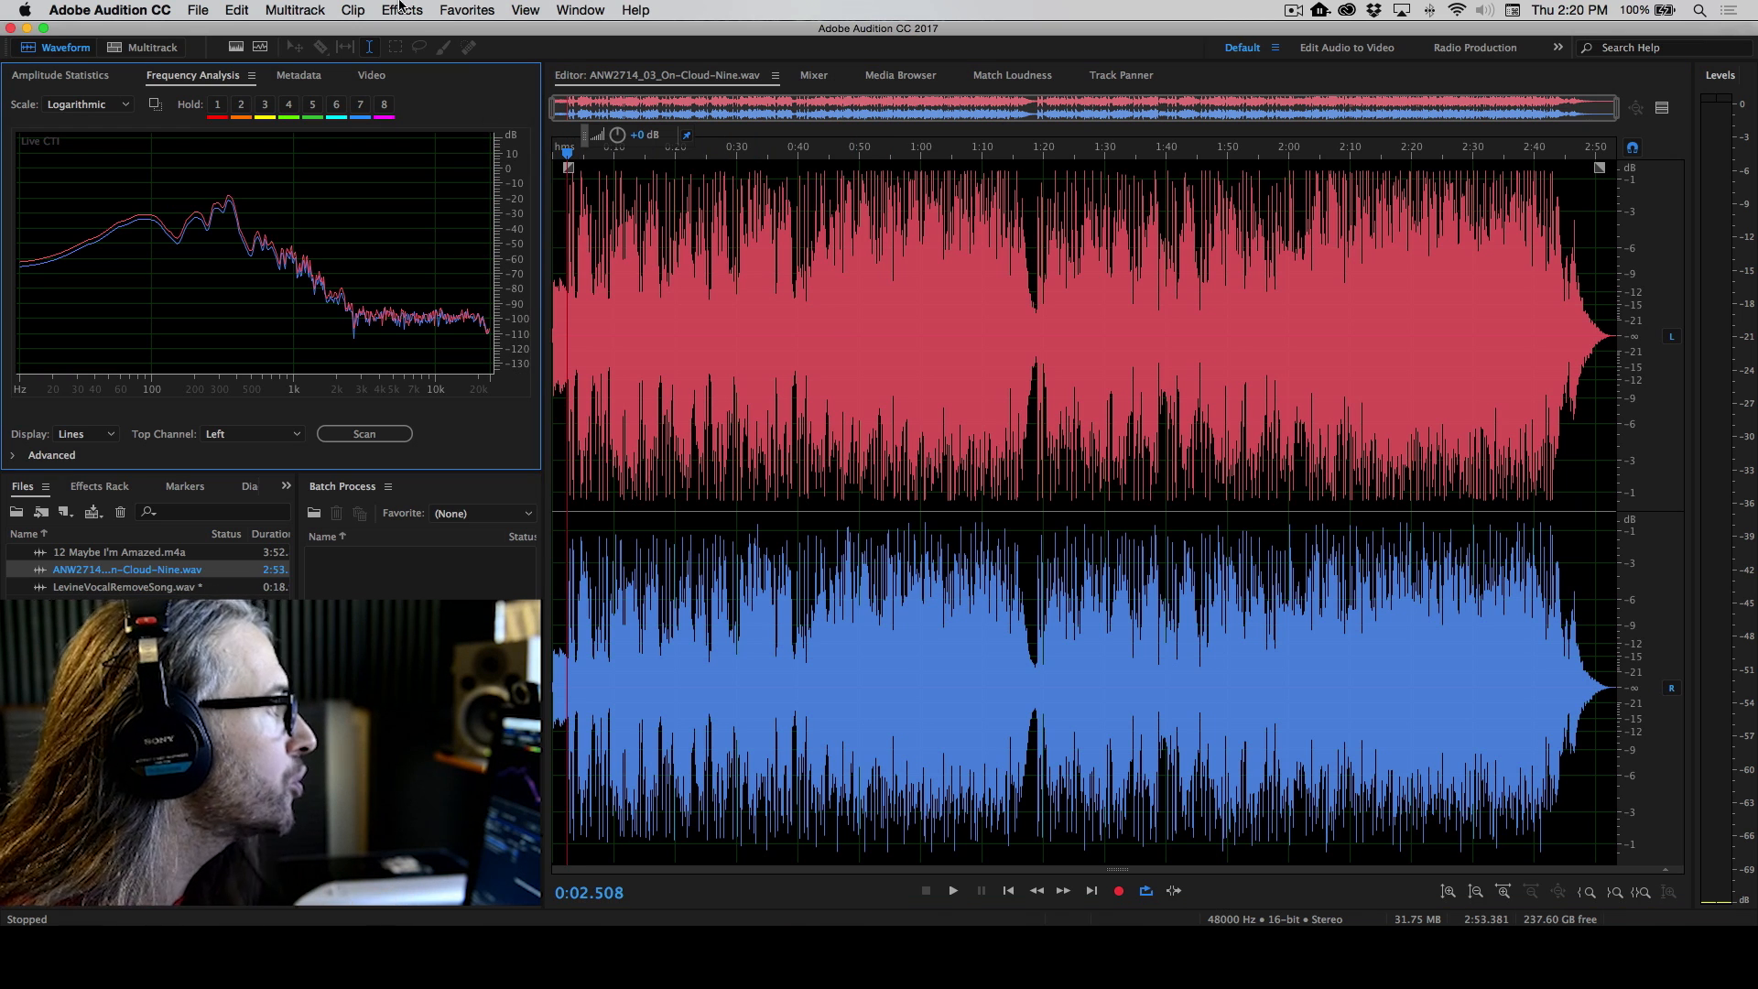
Reopen the Center Channel Extractor for this song and load the Vocal Remove preset
click(236, 11)
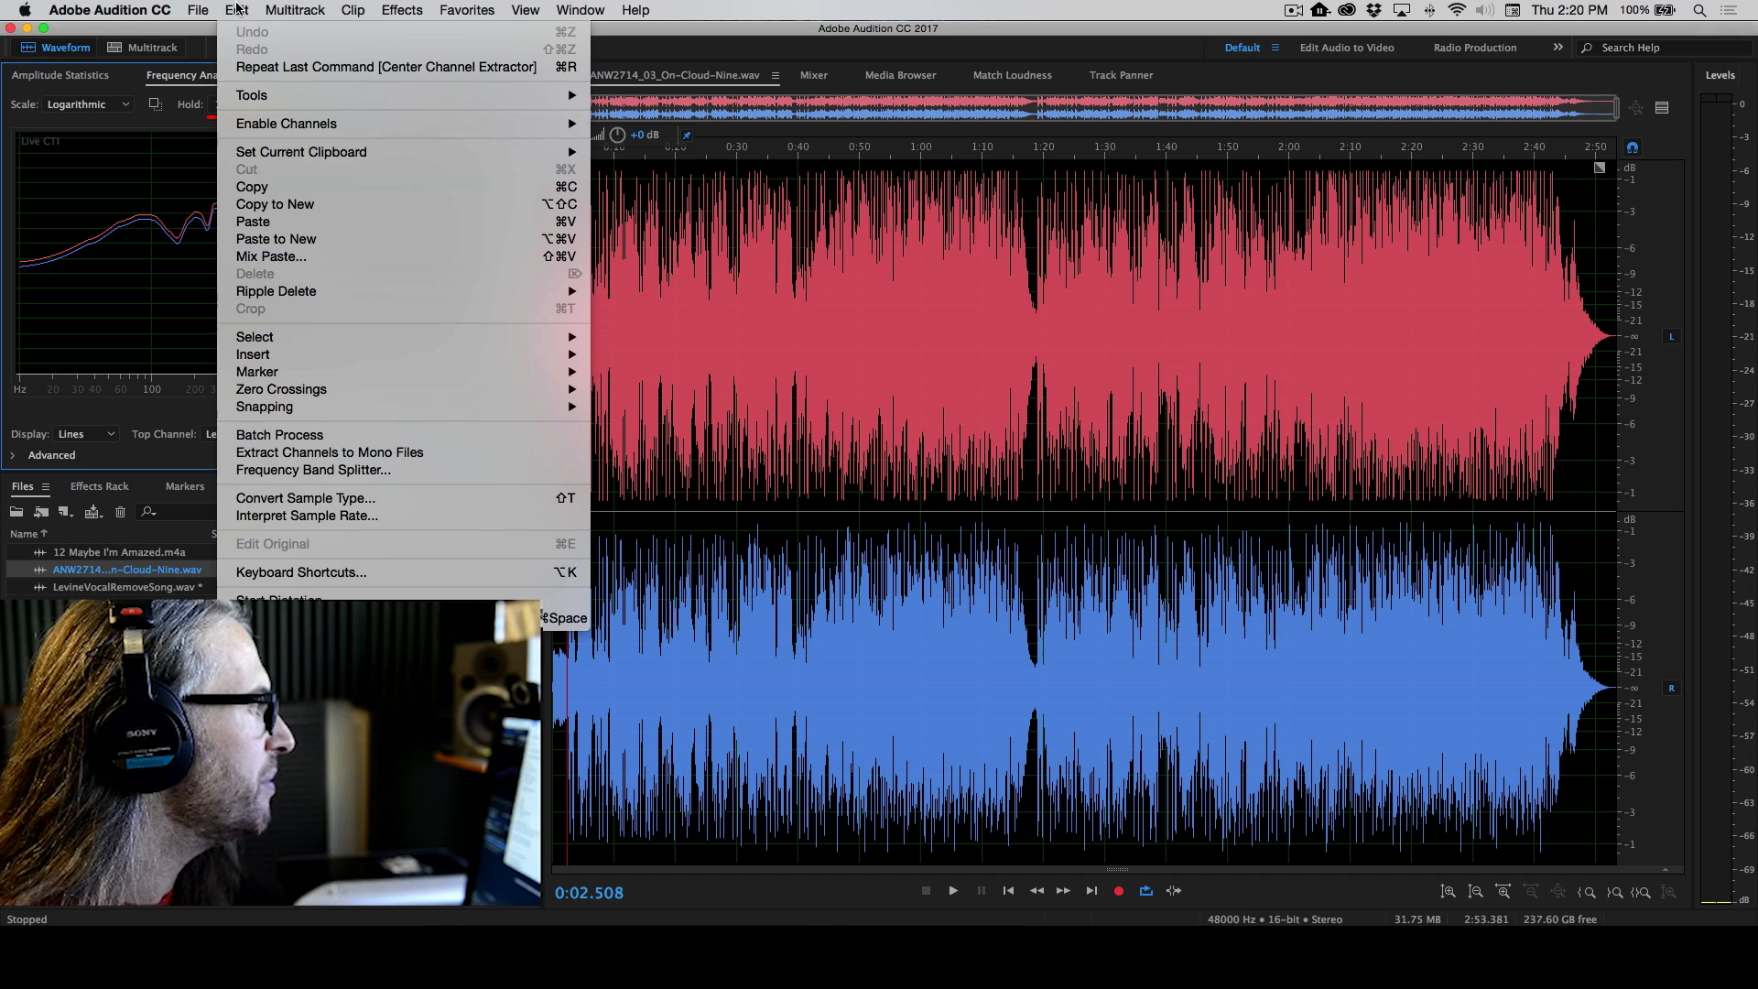
click(266, 67)
drag(892, 211, 979, 291)
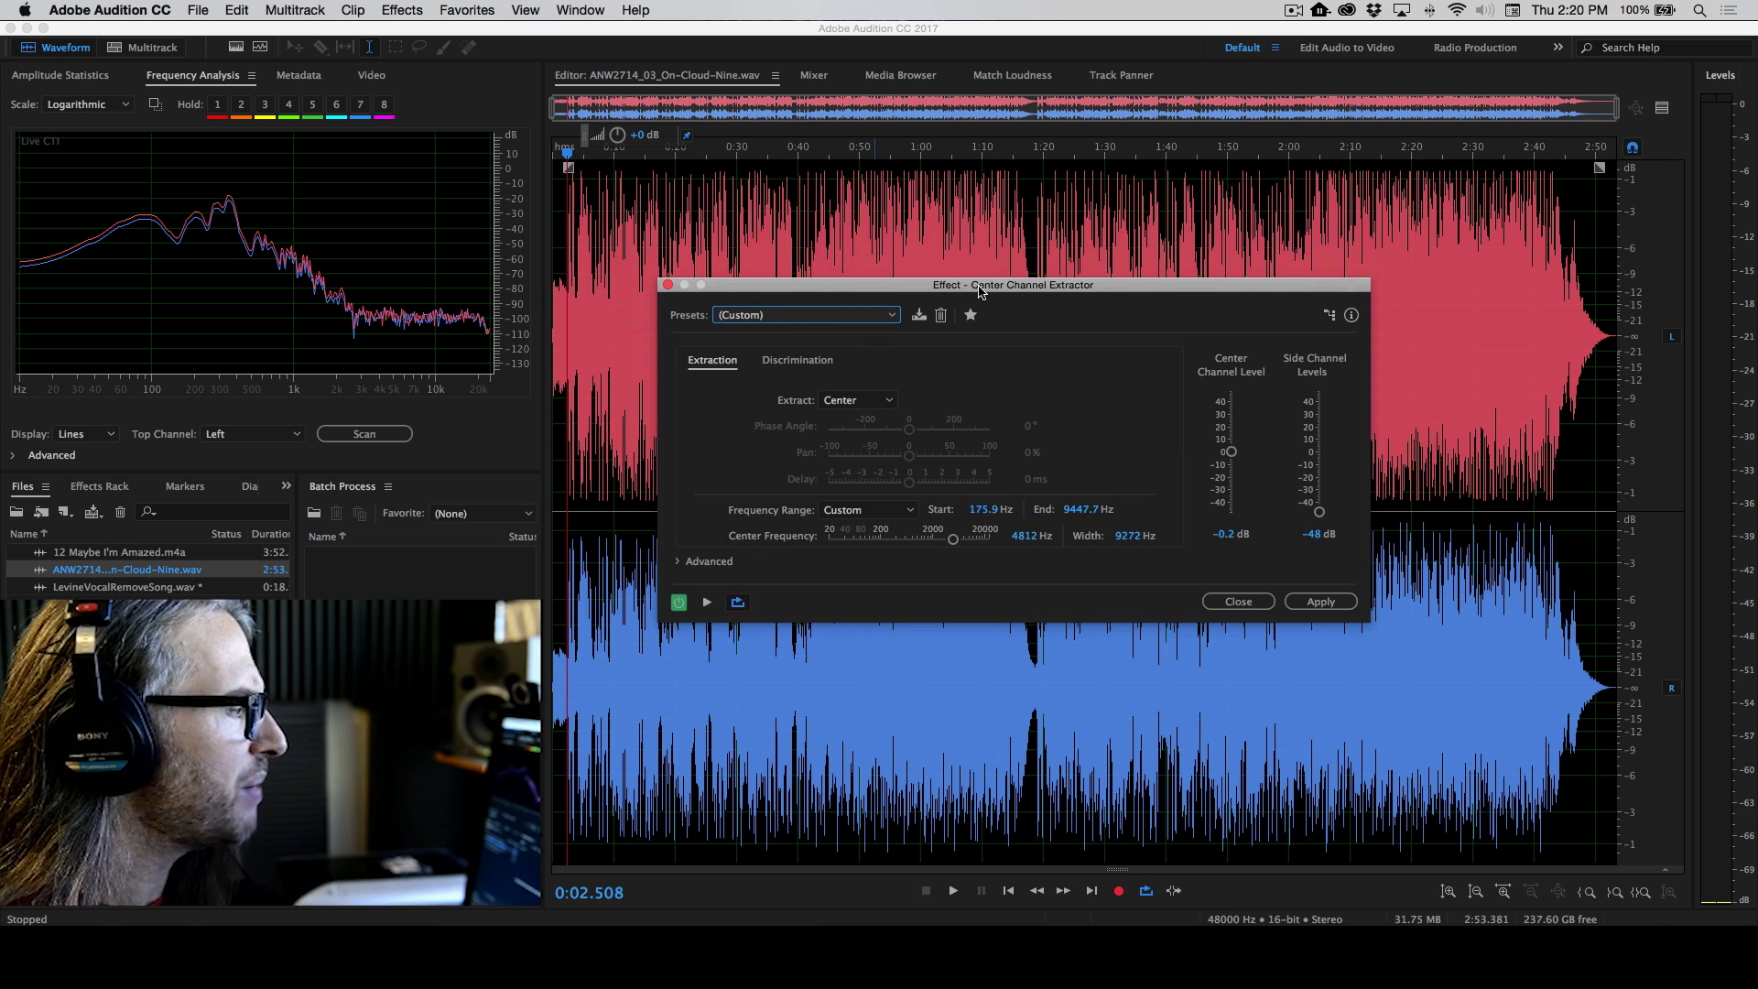
click(723, 316)
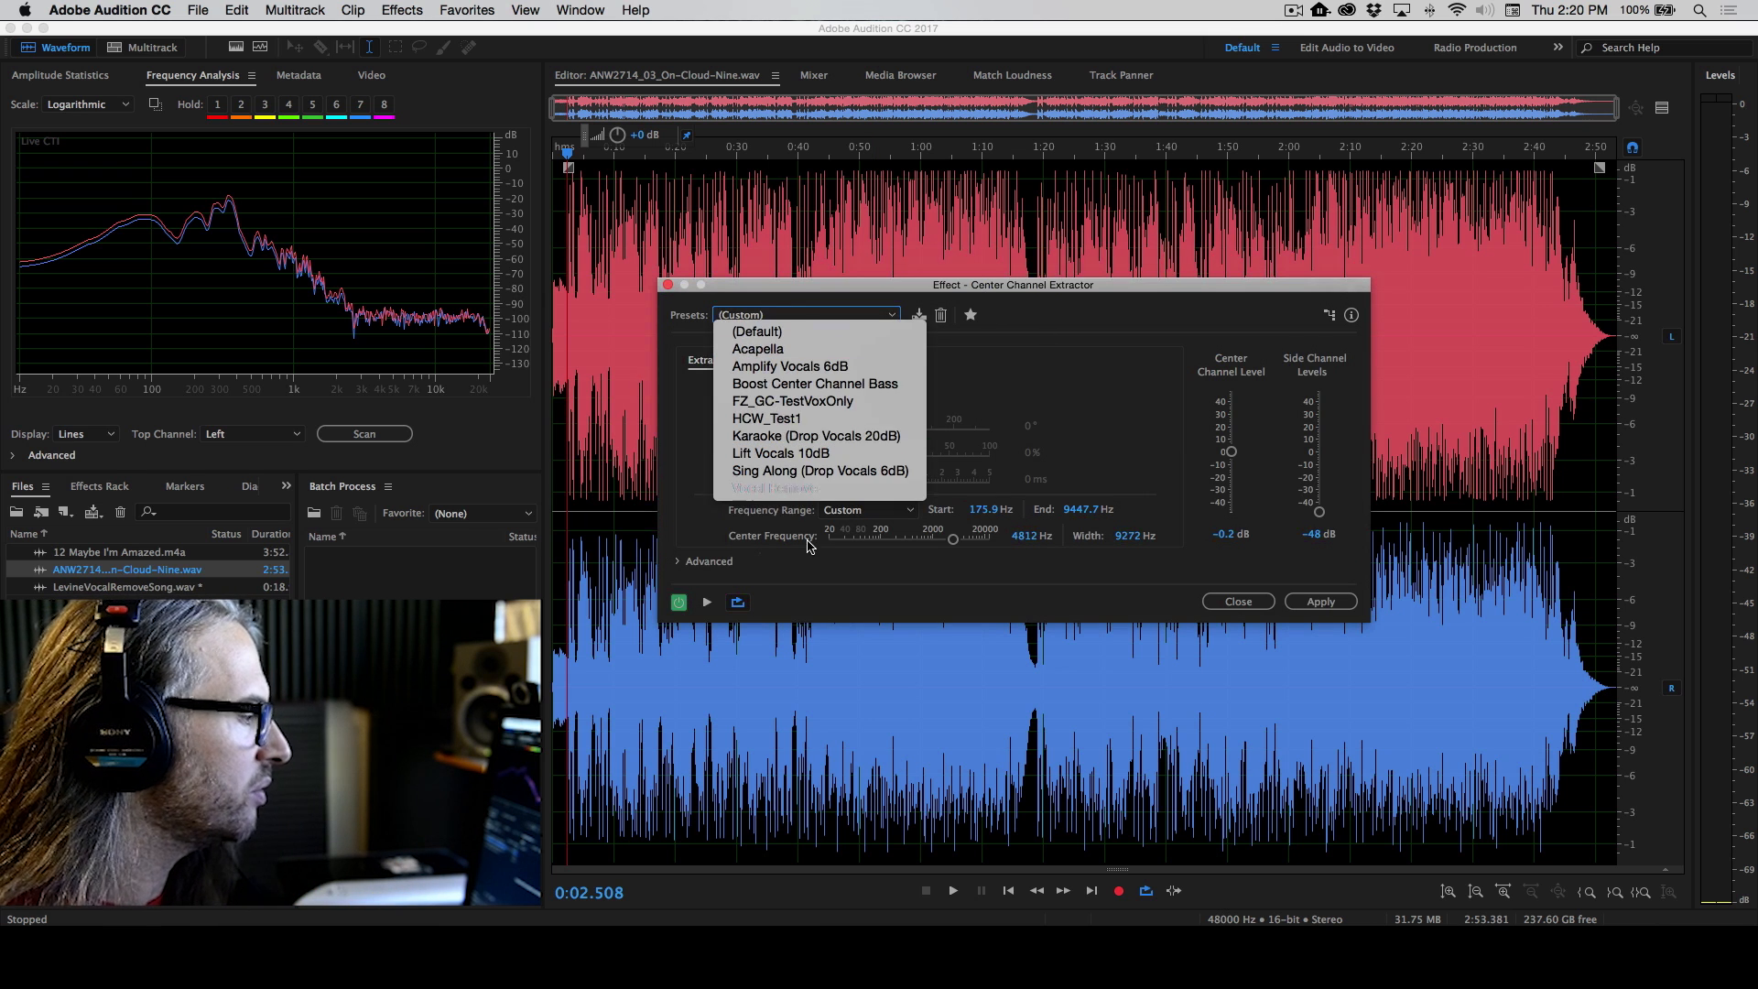
click(823, 493)
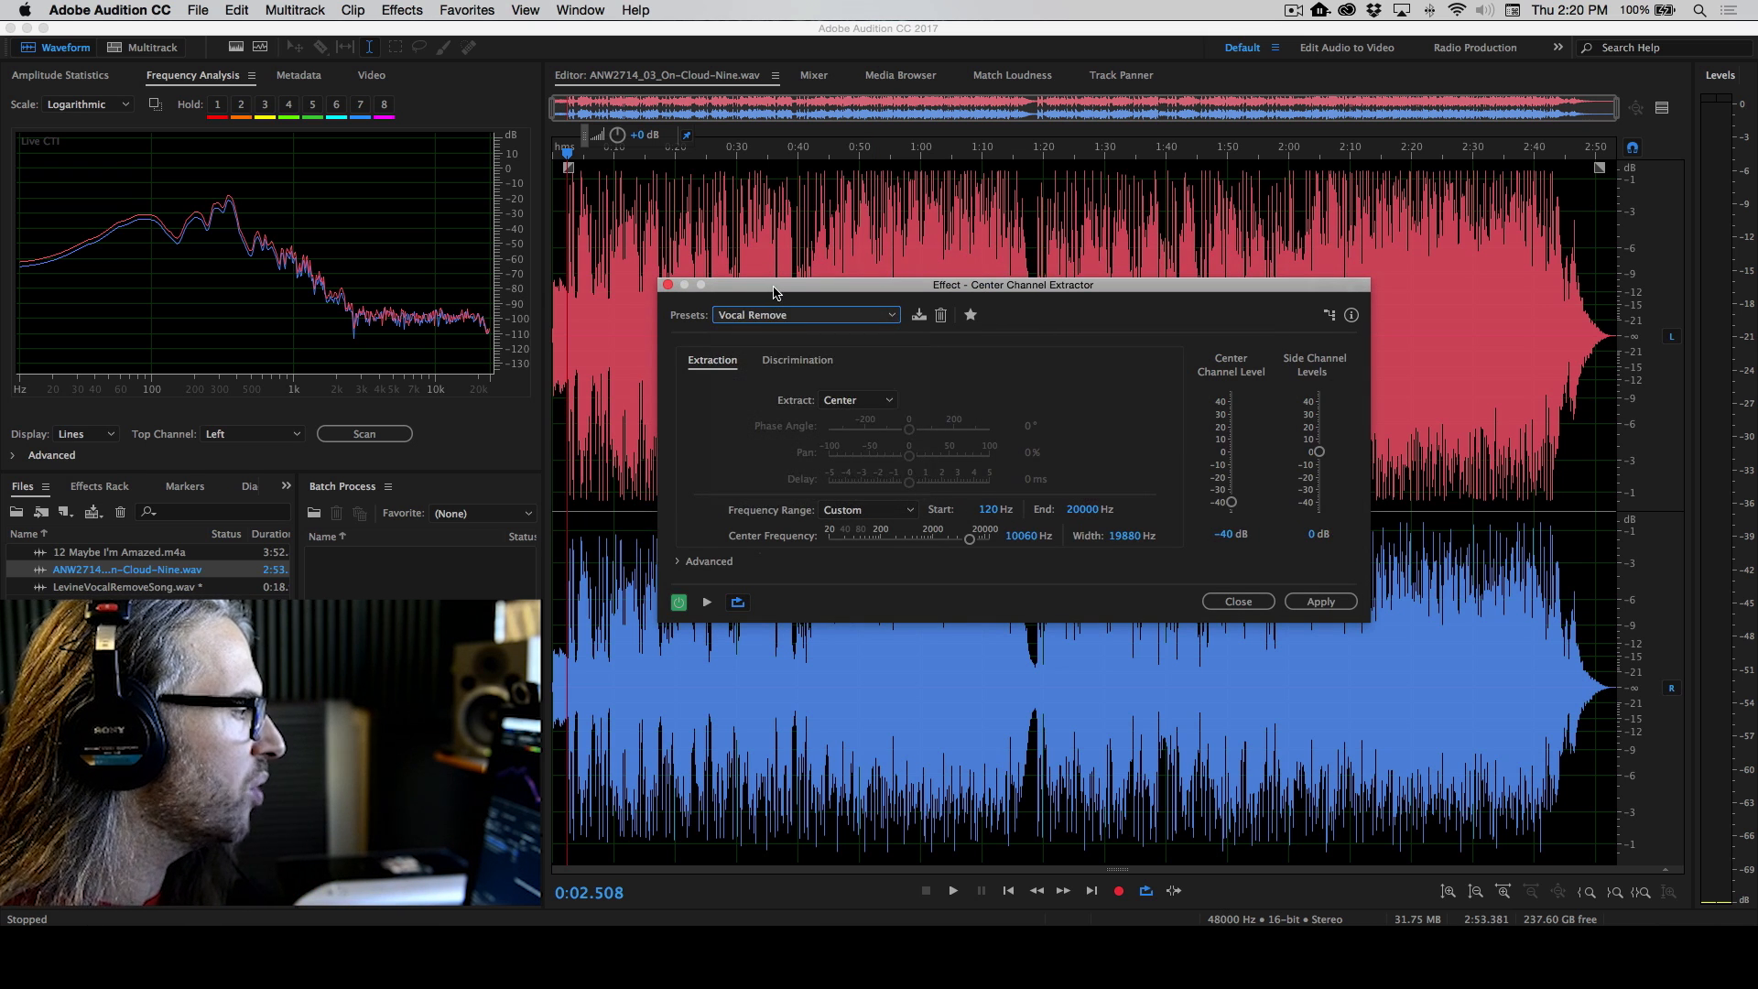
drag(773, 291, 874, 252)
Preview the song first with the effect bypassed and then enabled, and raise the start of the frequency range to 229.5 Hz
click(778, 564)
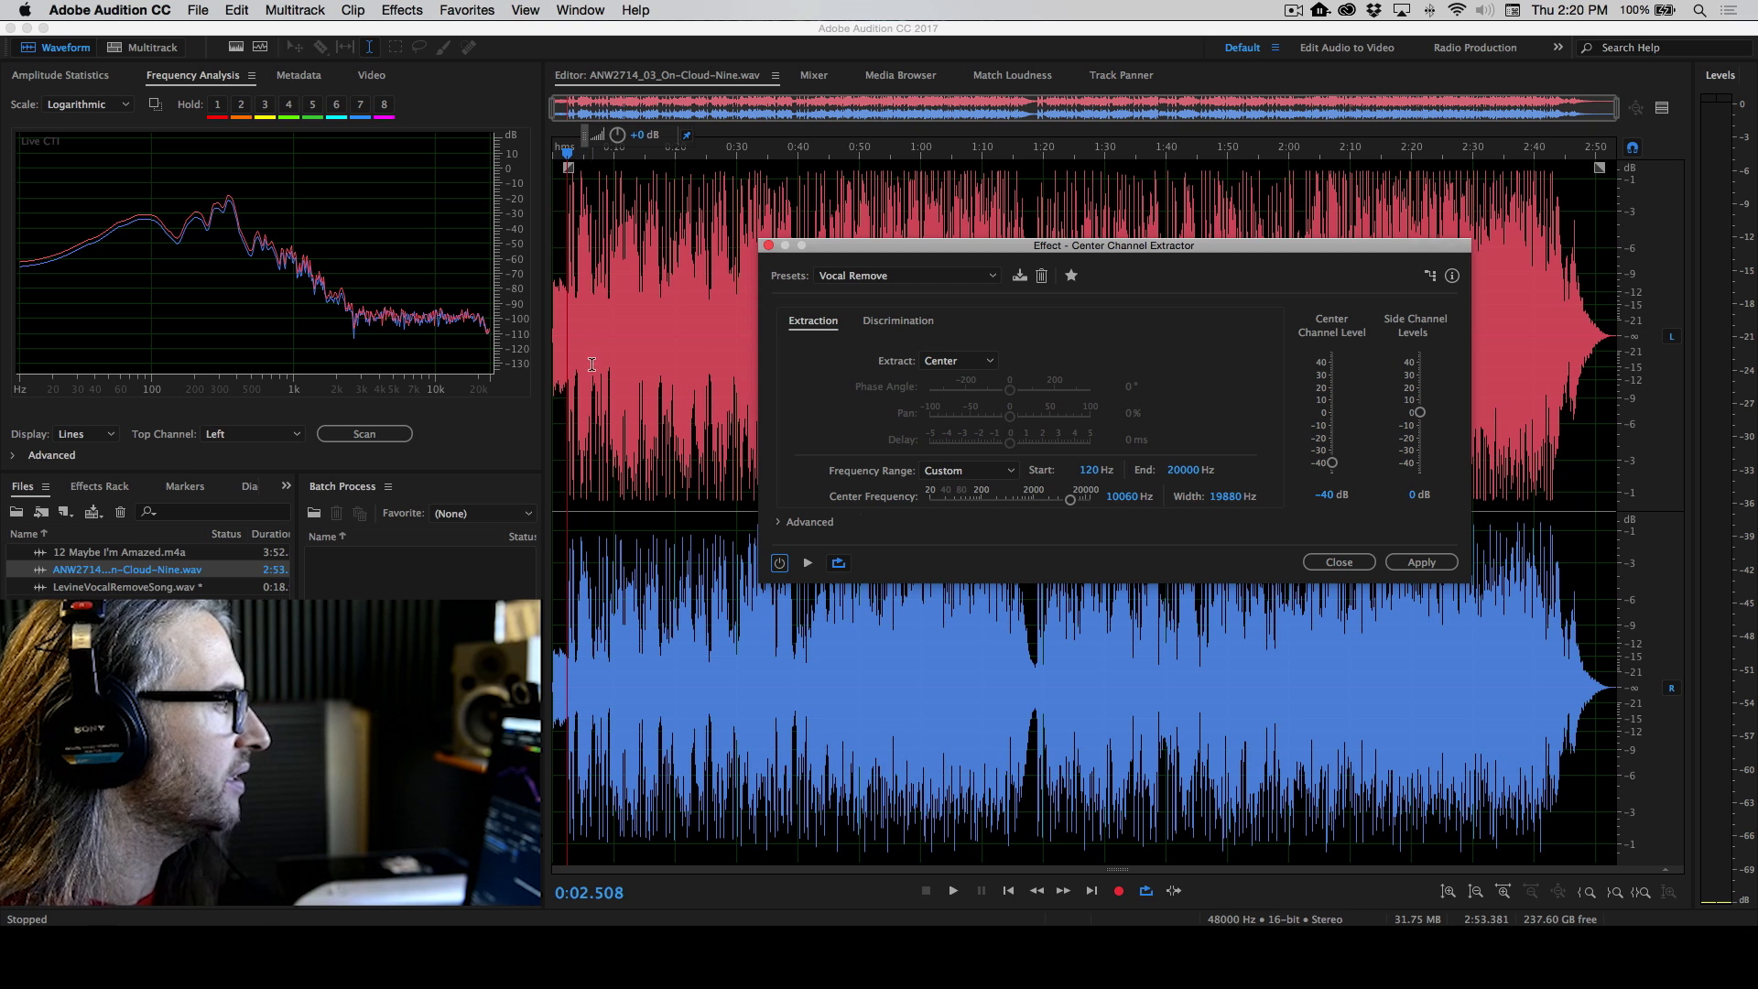
key(space)
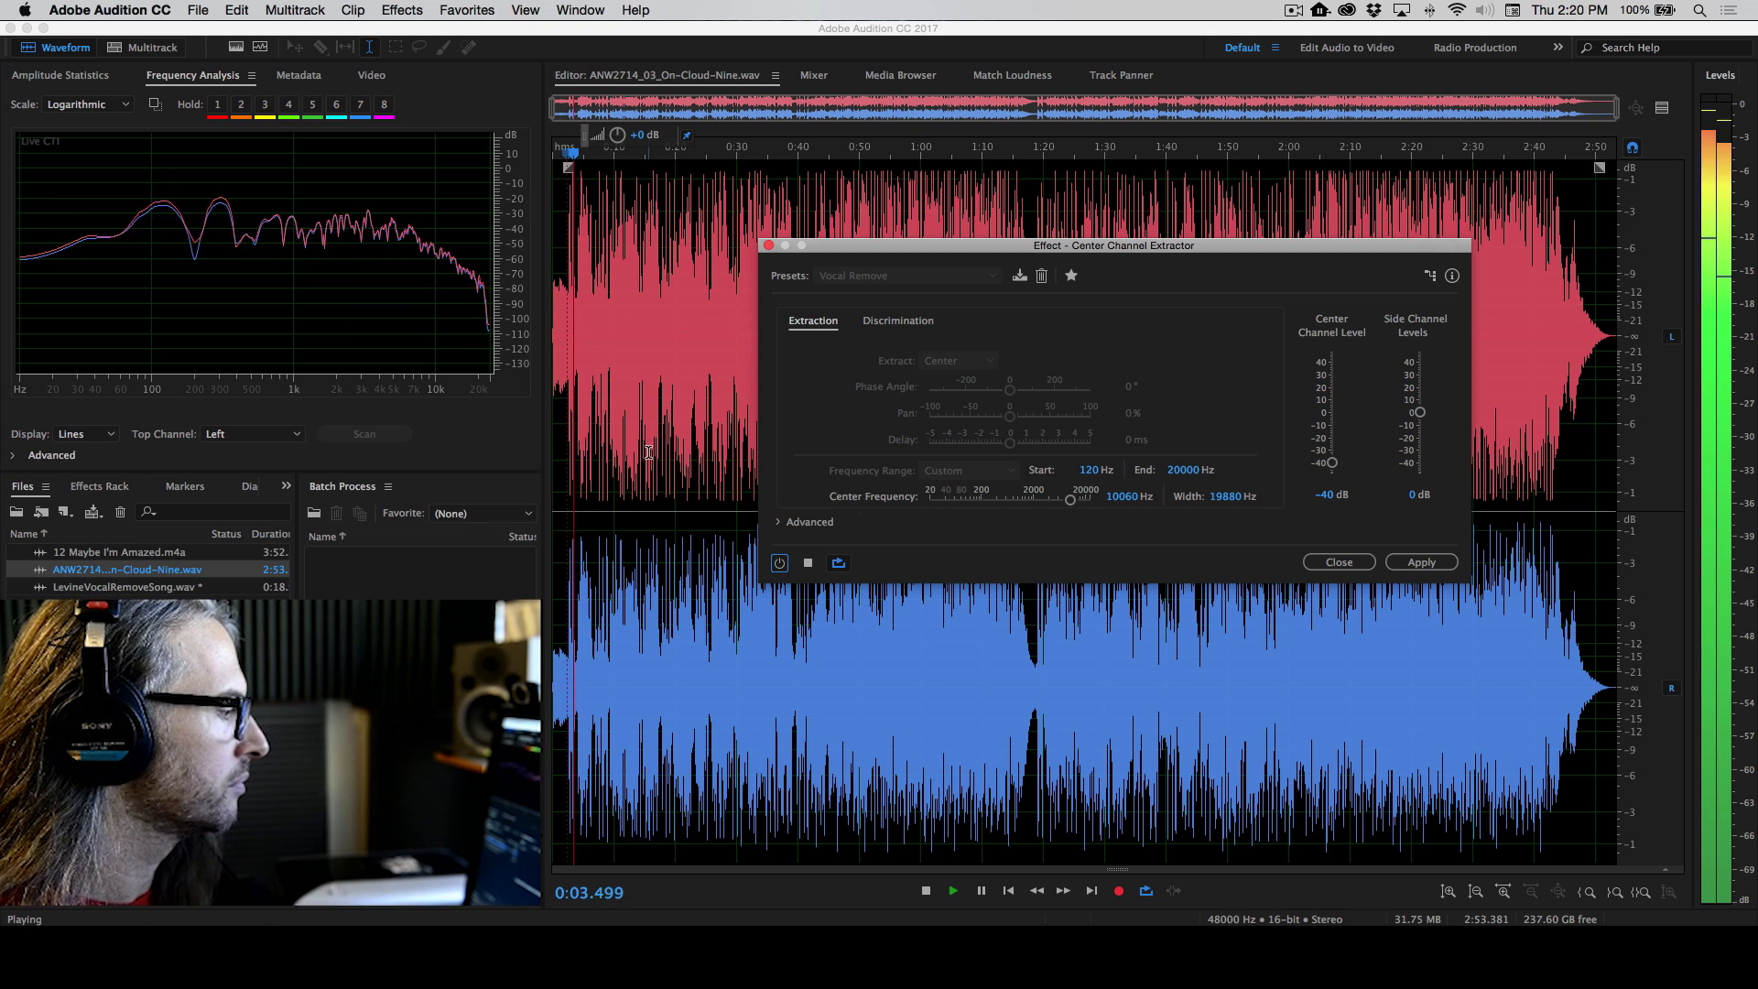
click(779, 564)
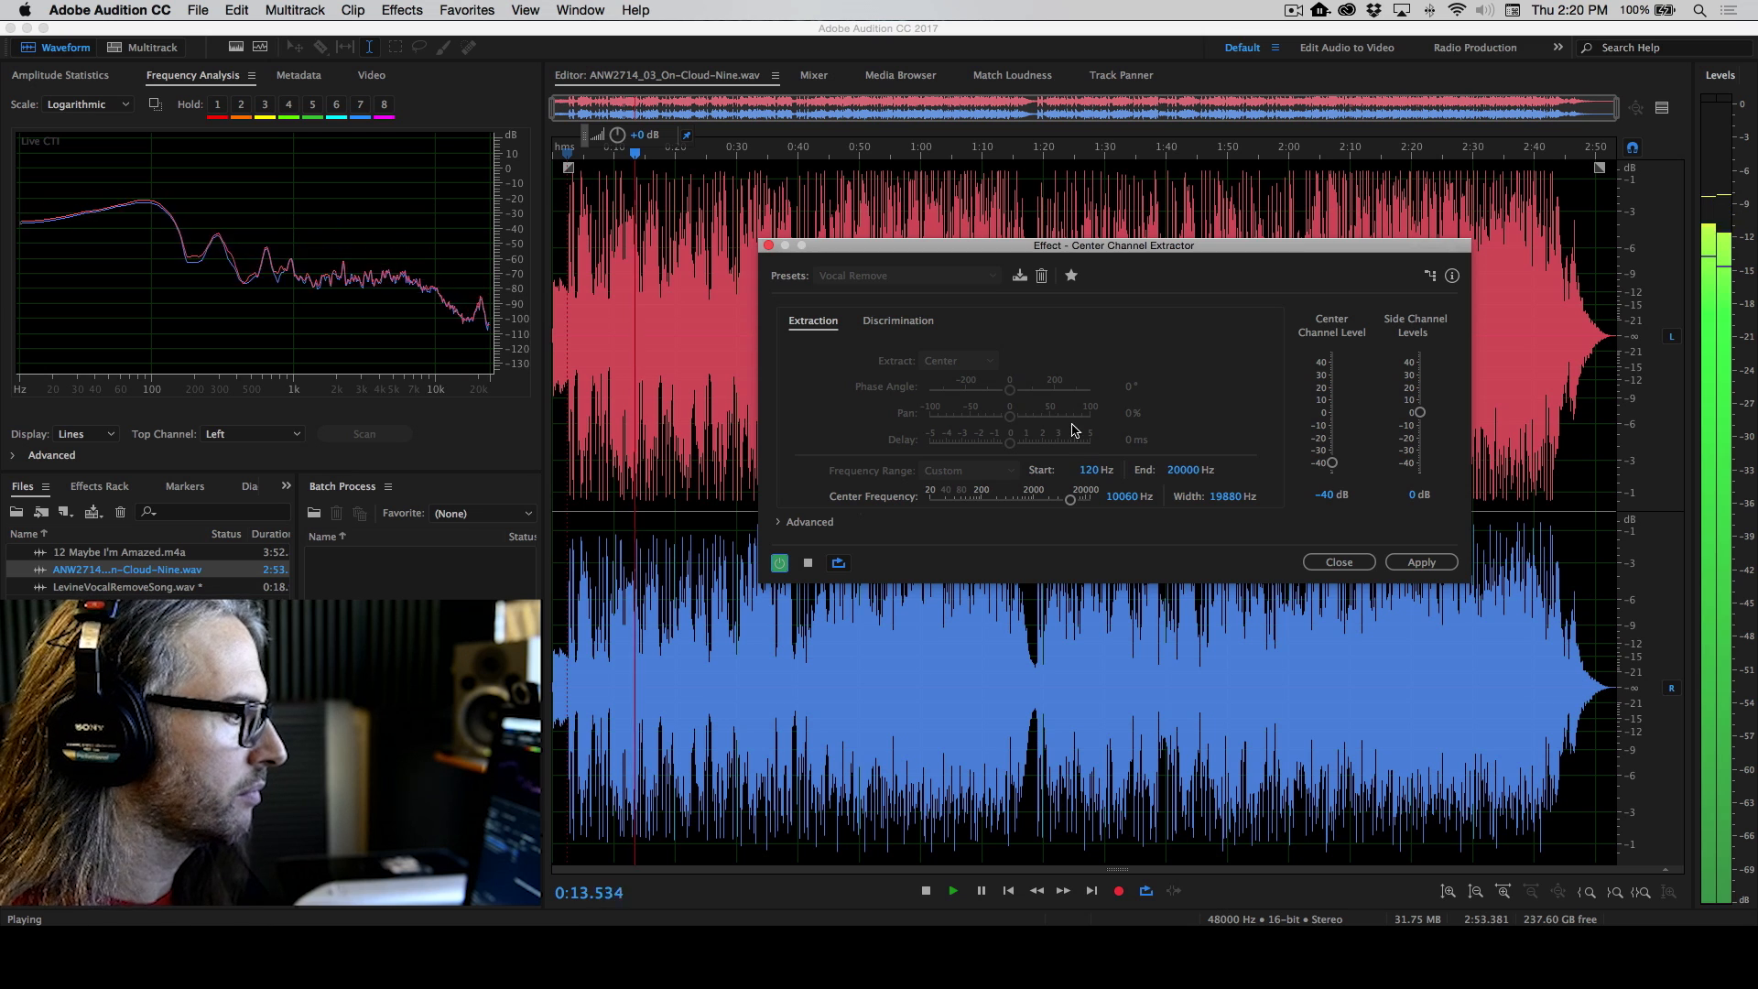
drag(1088, 476, 1115, 472)
Bypass the effect and play further into the song to hear the unprocessed mix, stopping at about 0:37
click(779, 562)
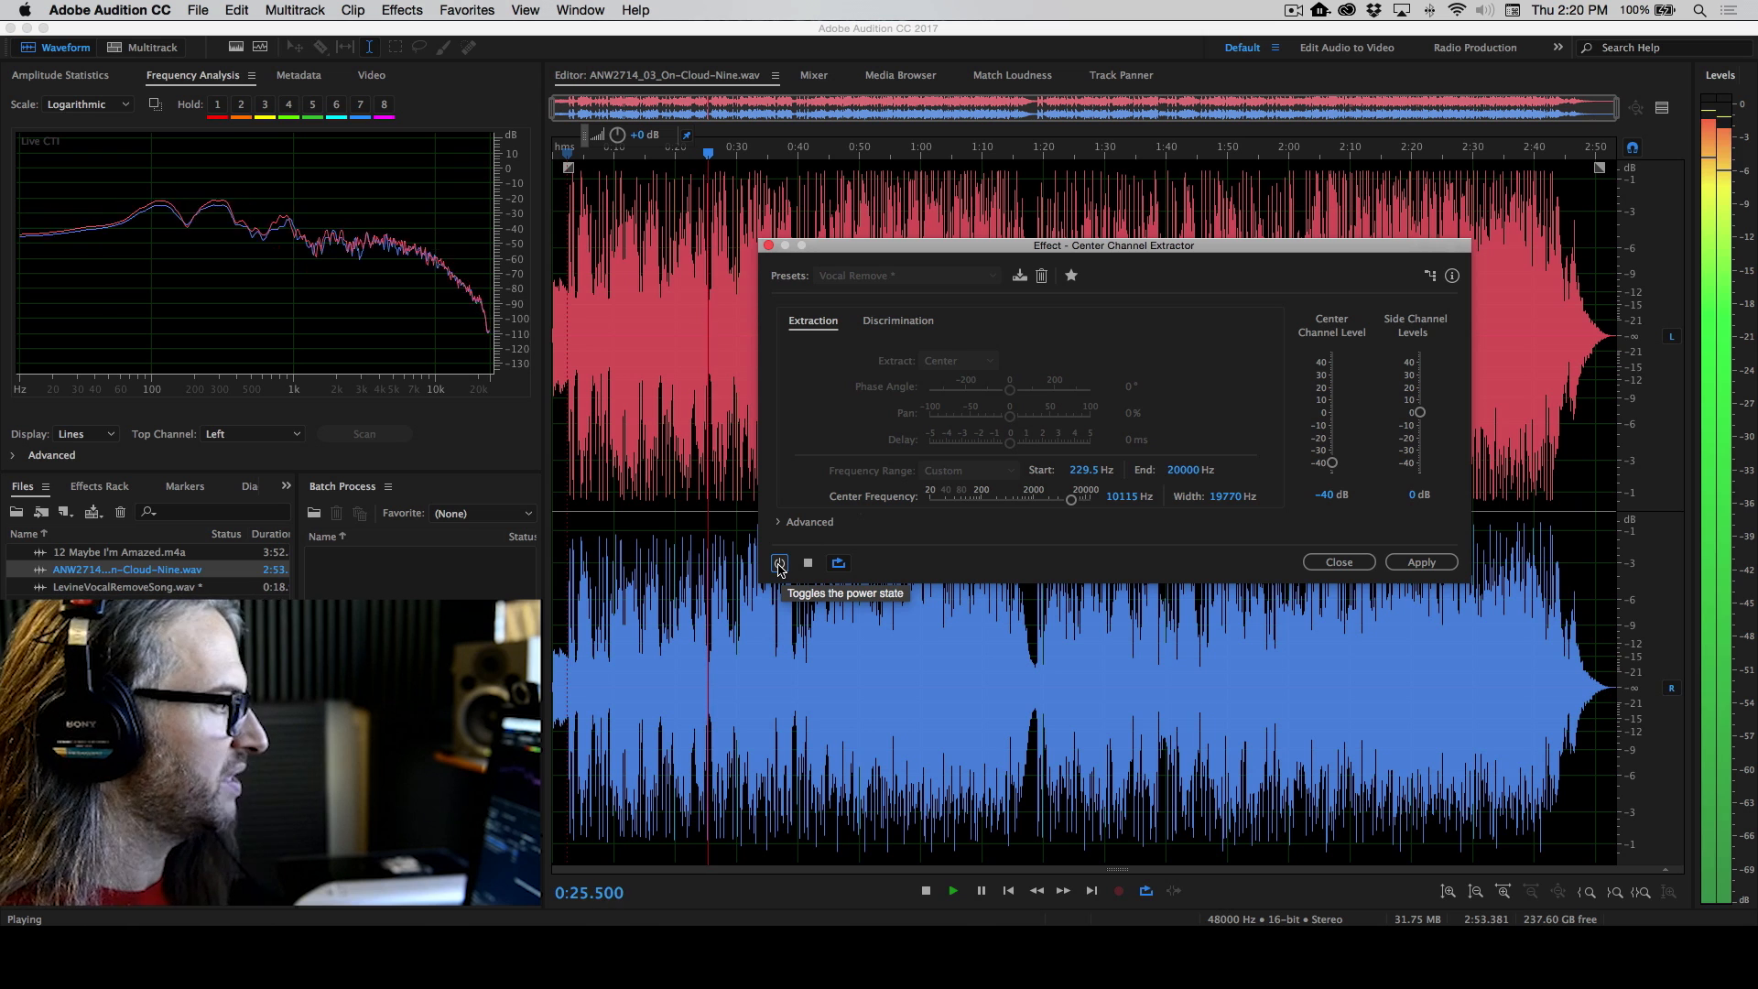
key(space)
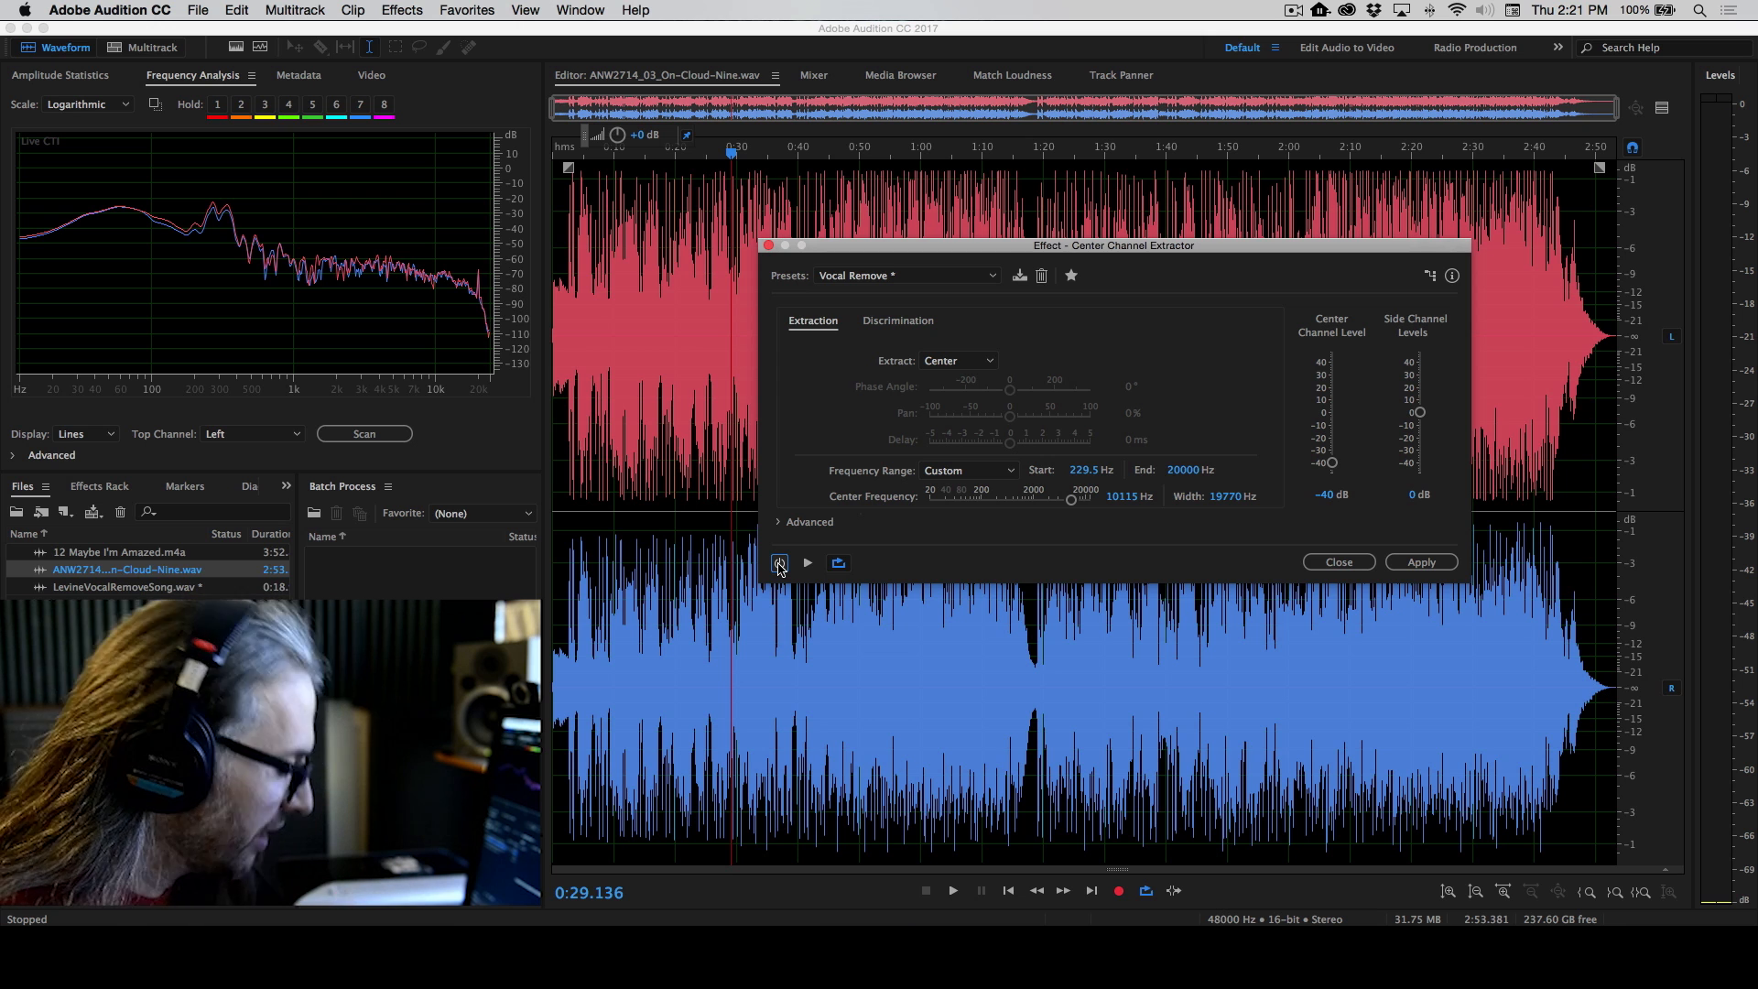
key(space)
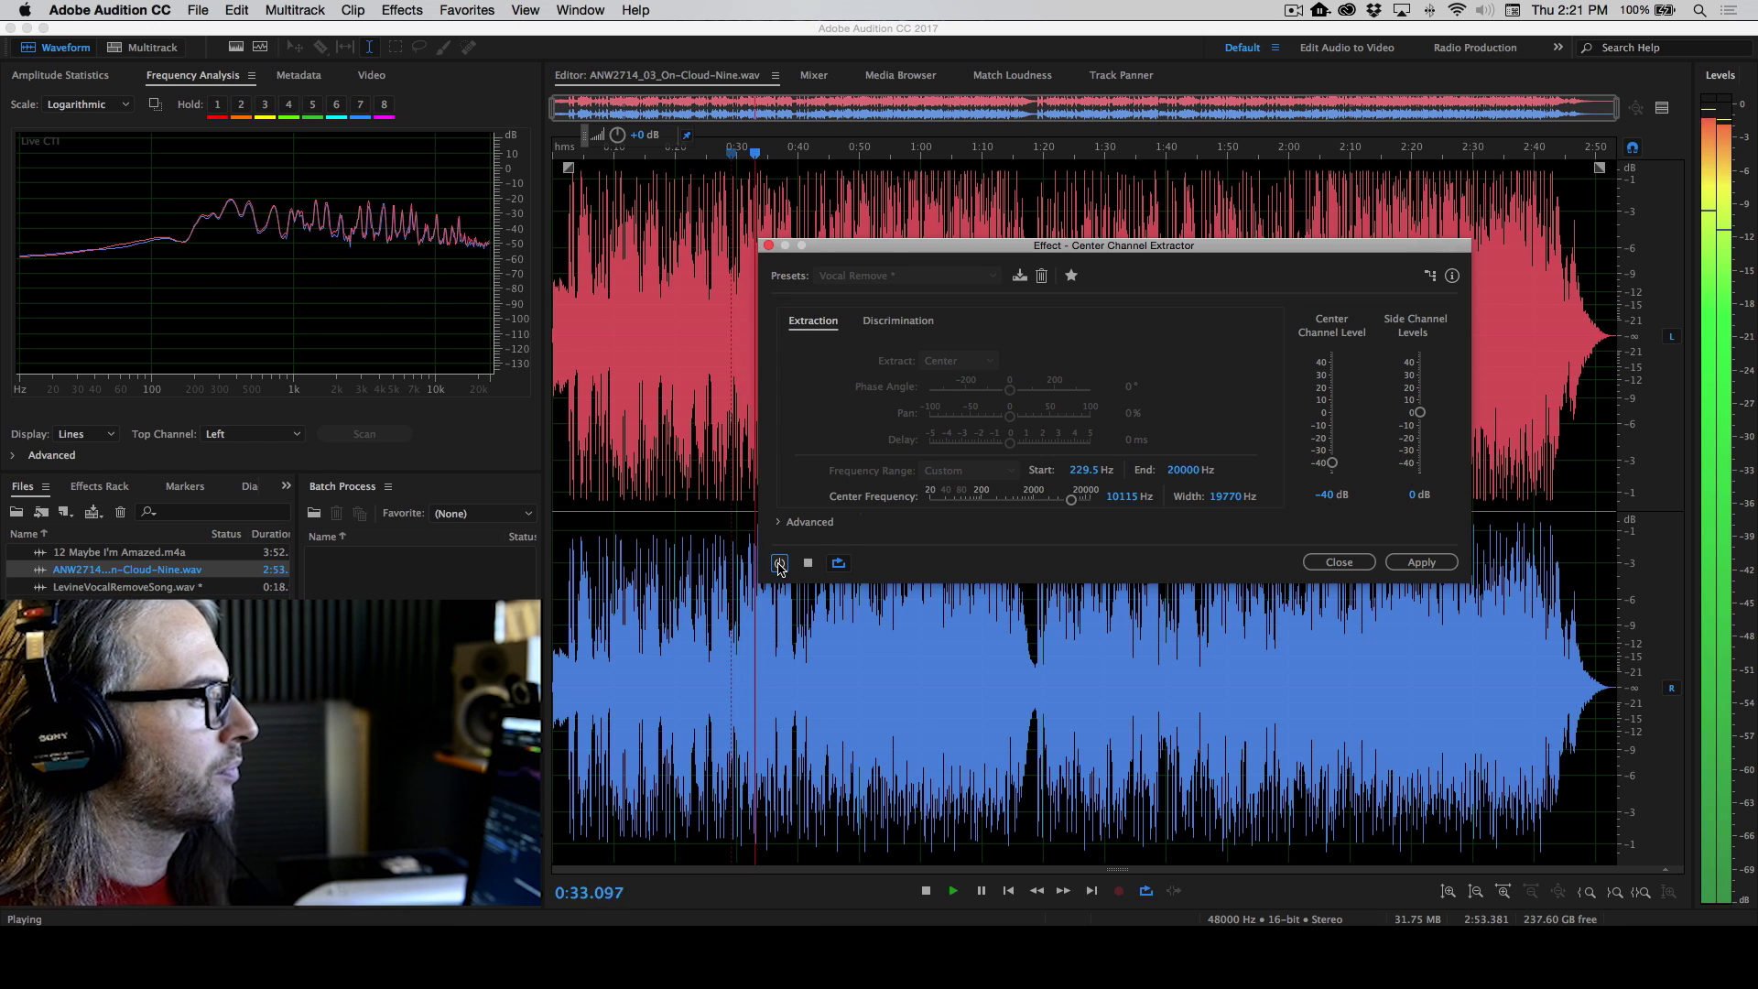
key(space)
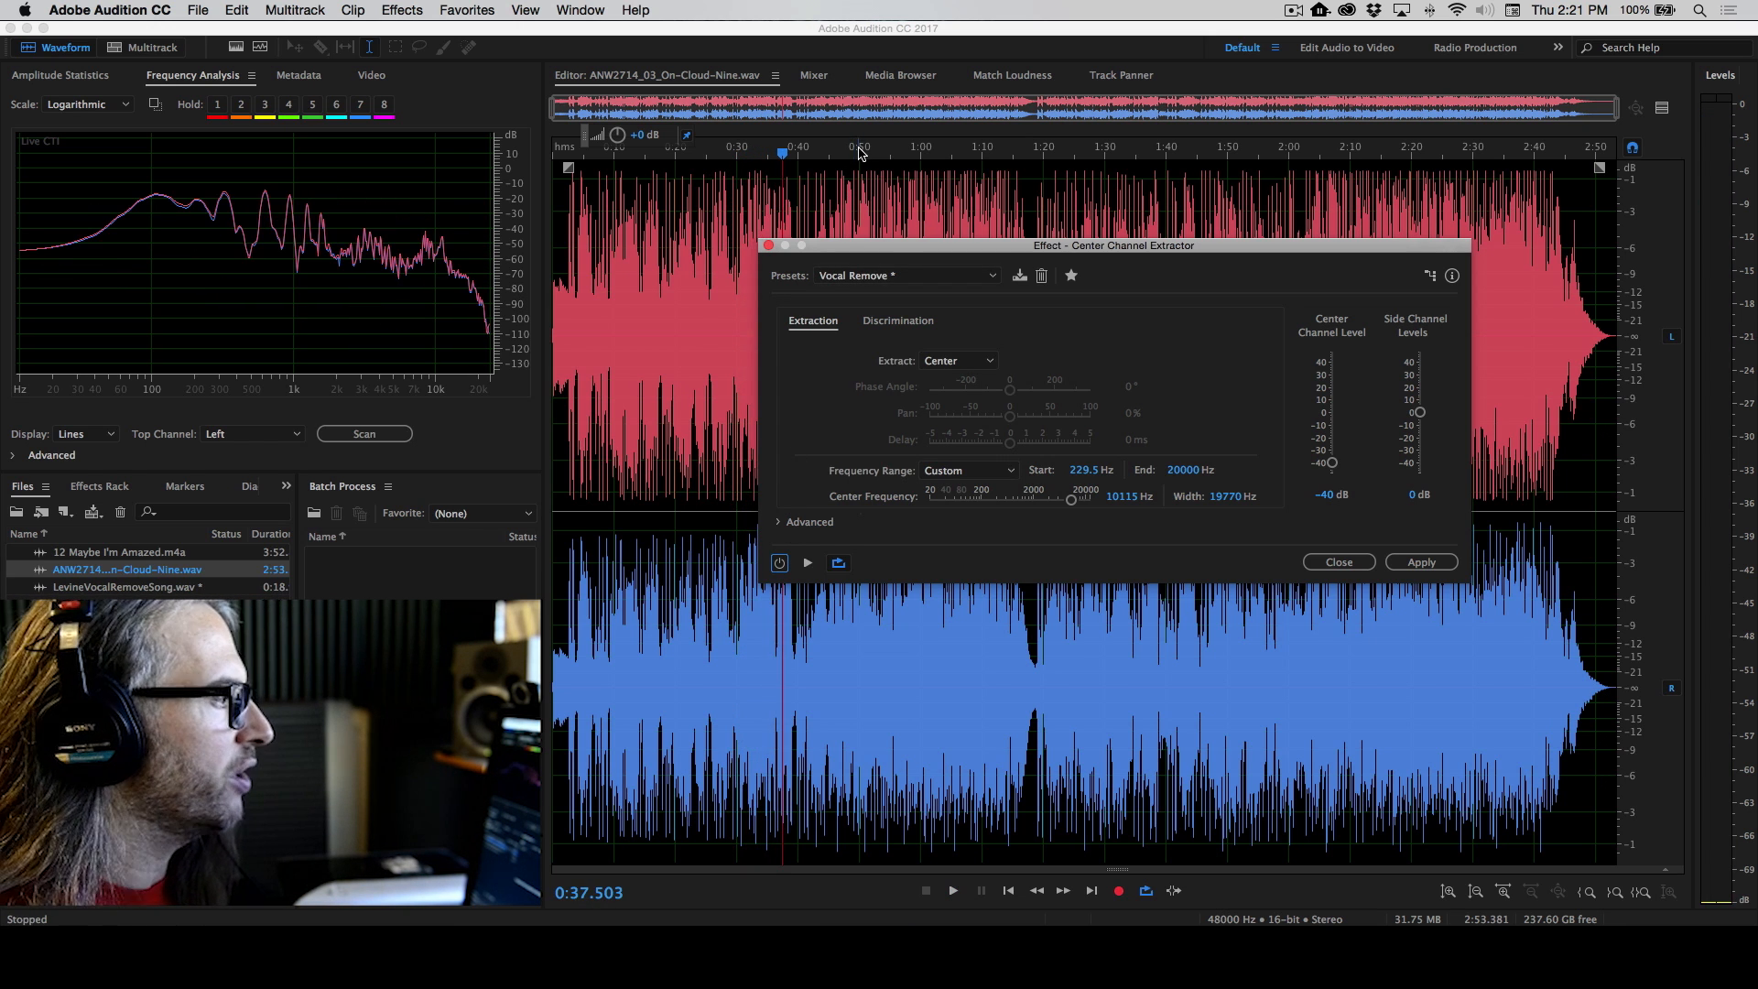
Preview the song from about 0:50 while switching the effect on and off to compare the vocal removal, and stop playback
click(860, 152)
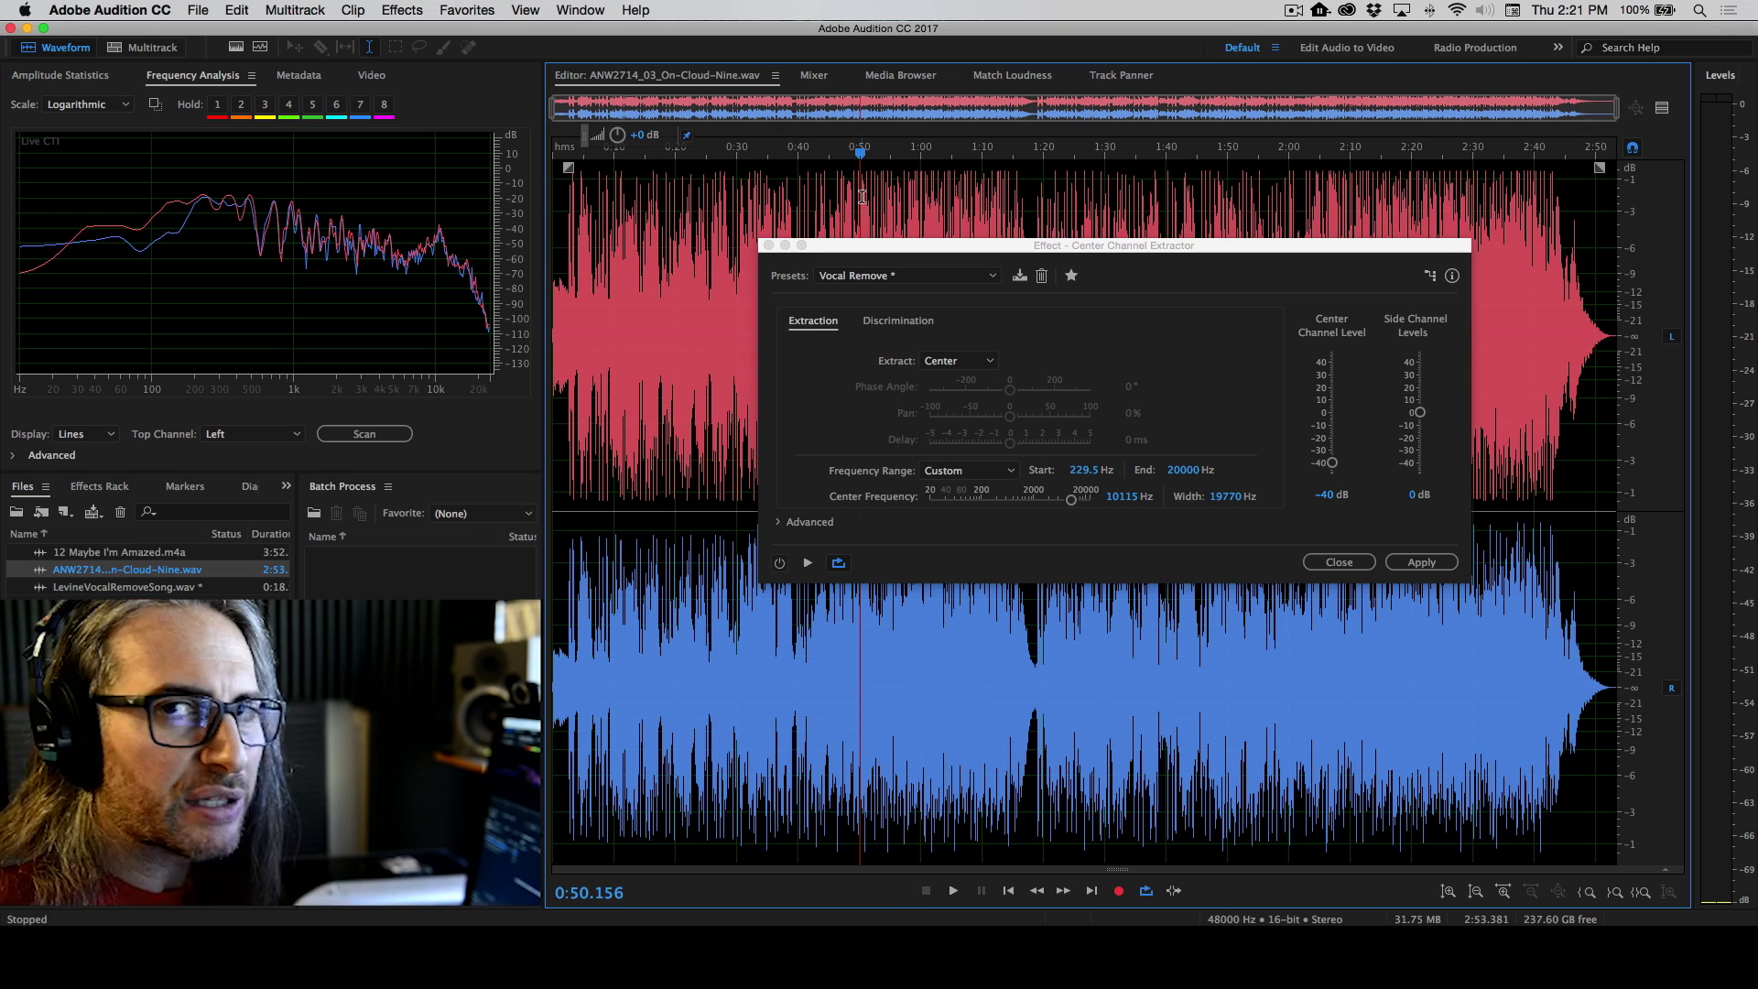
key(space)
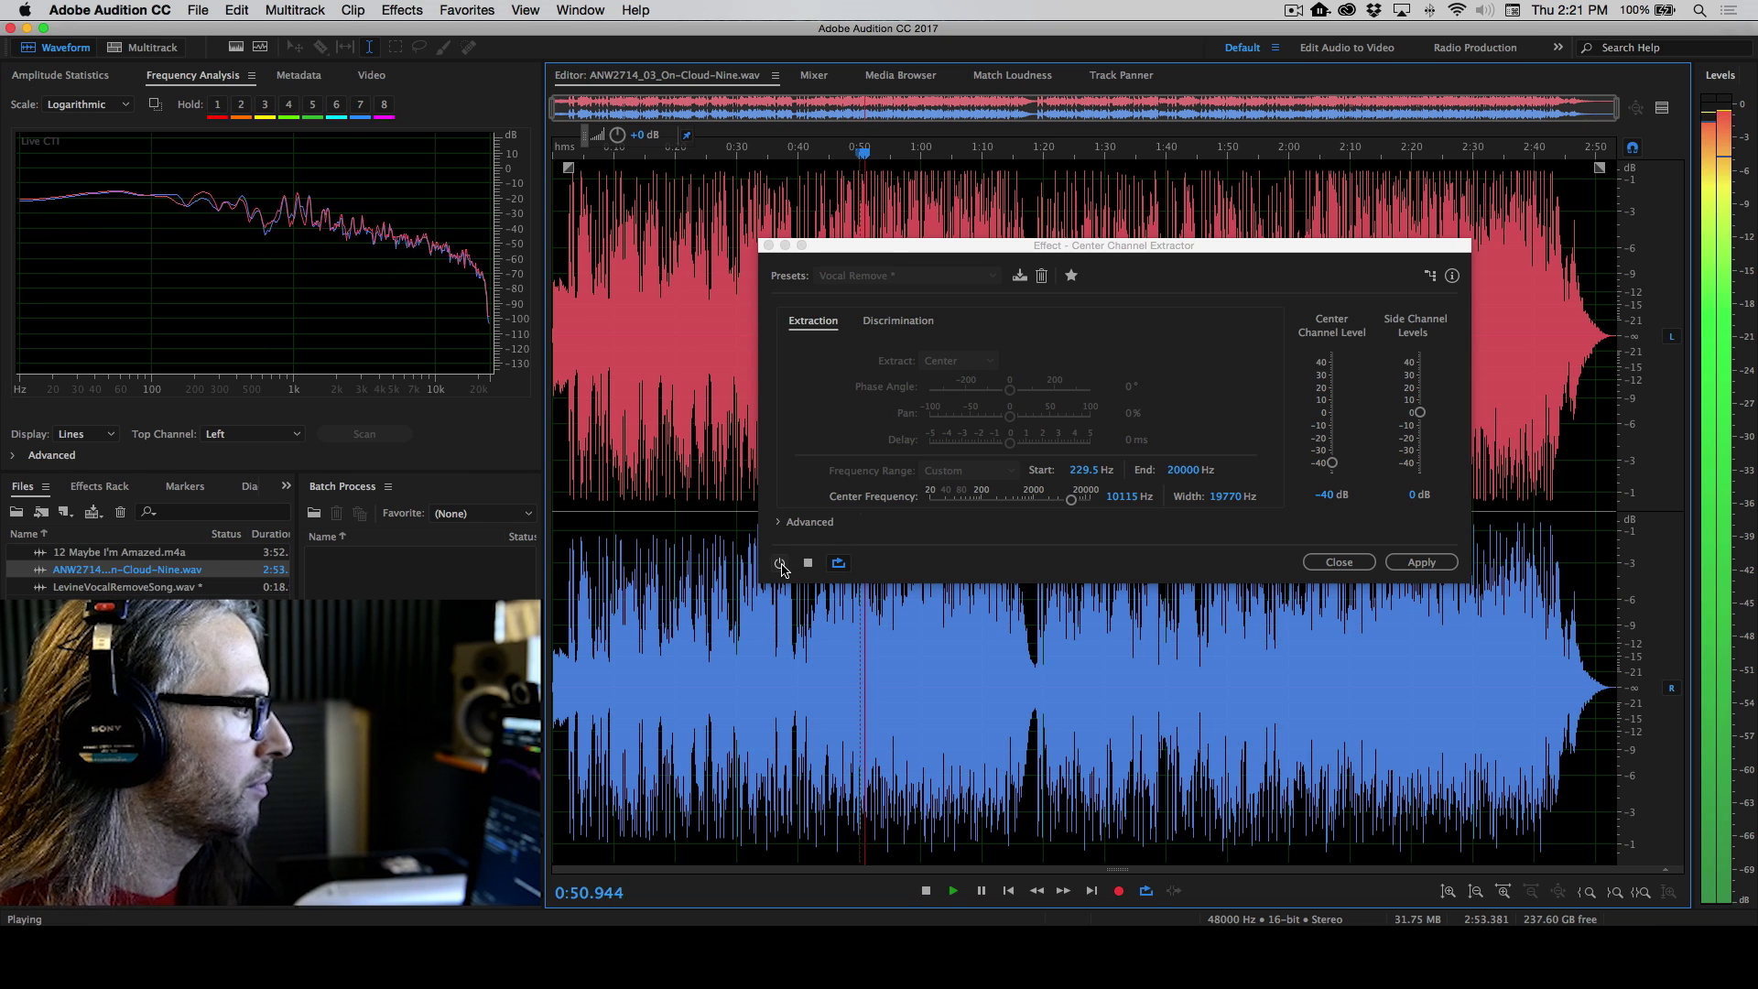
click(780, 564)
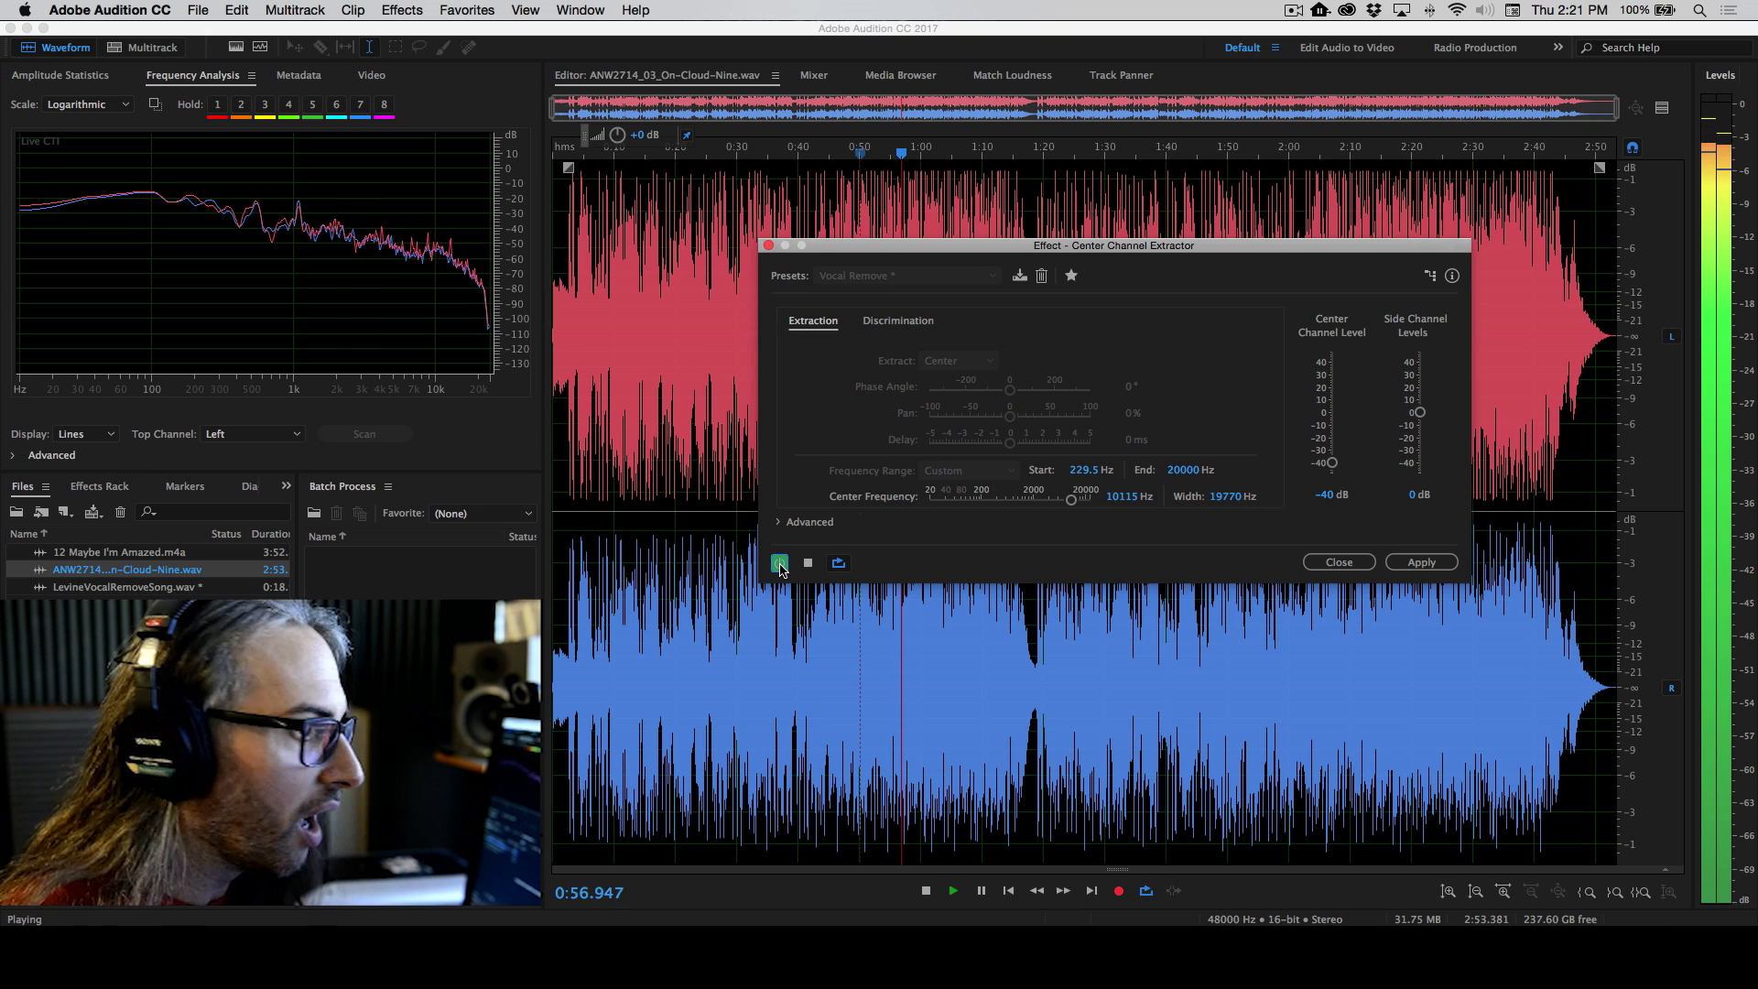
click(779, 563)
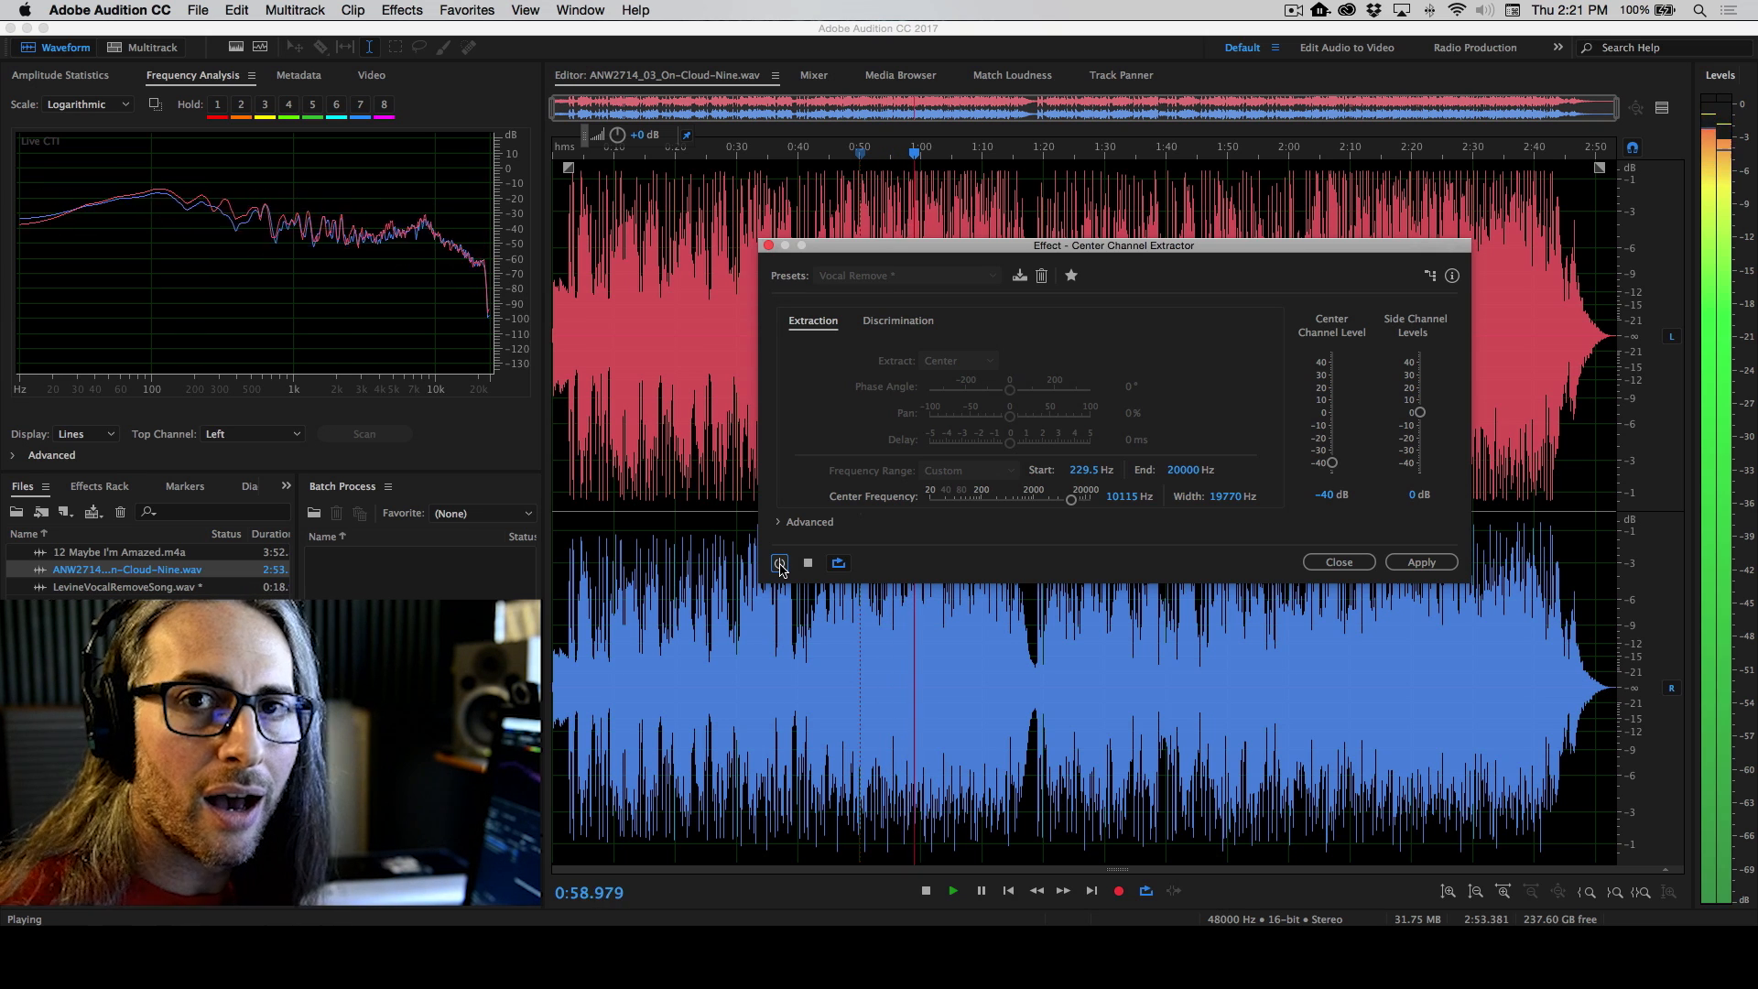
click(780, 563)
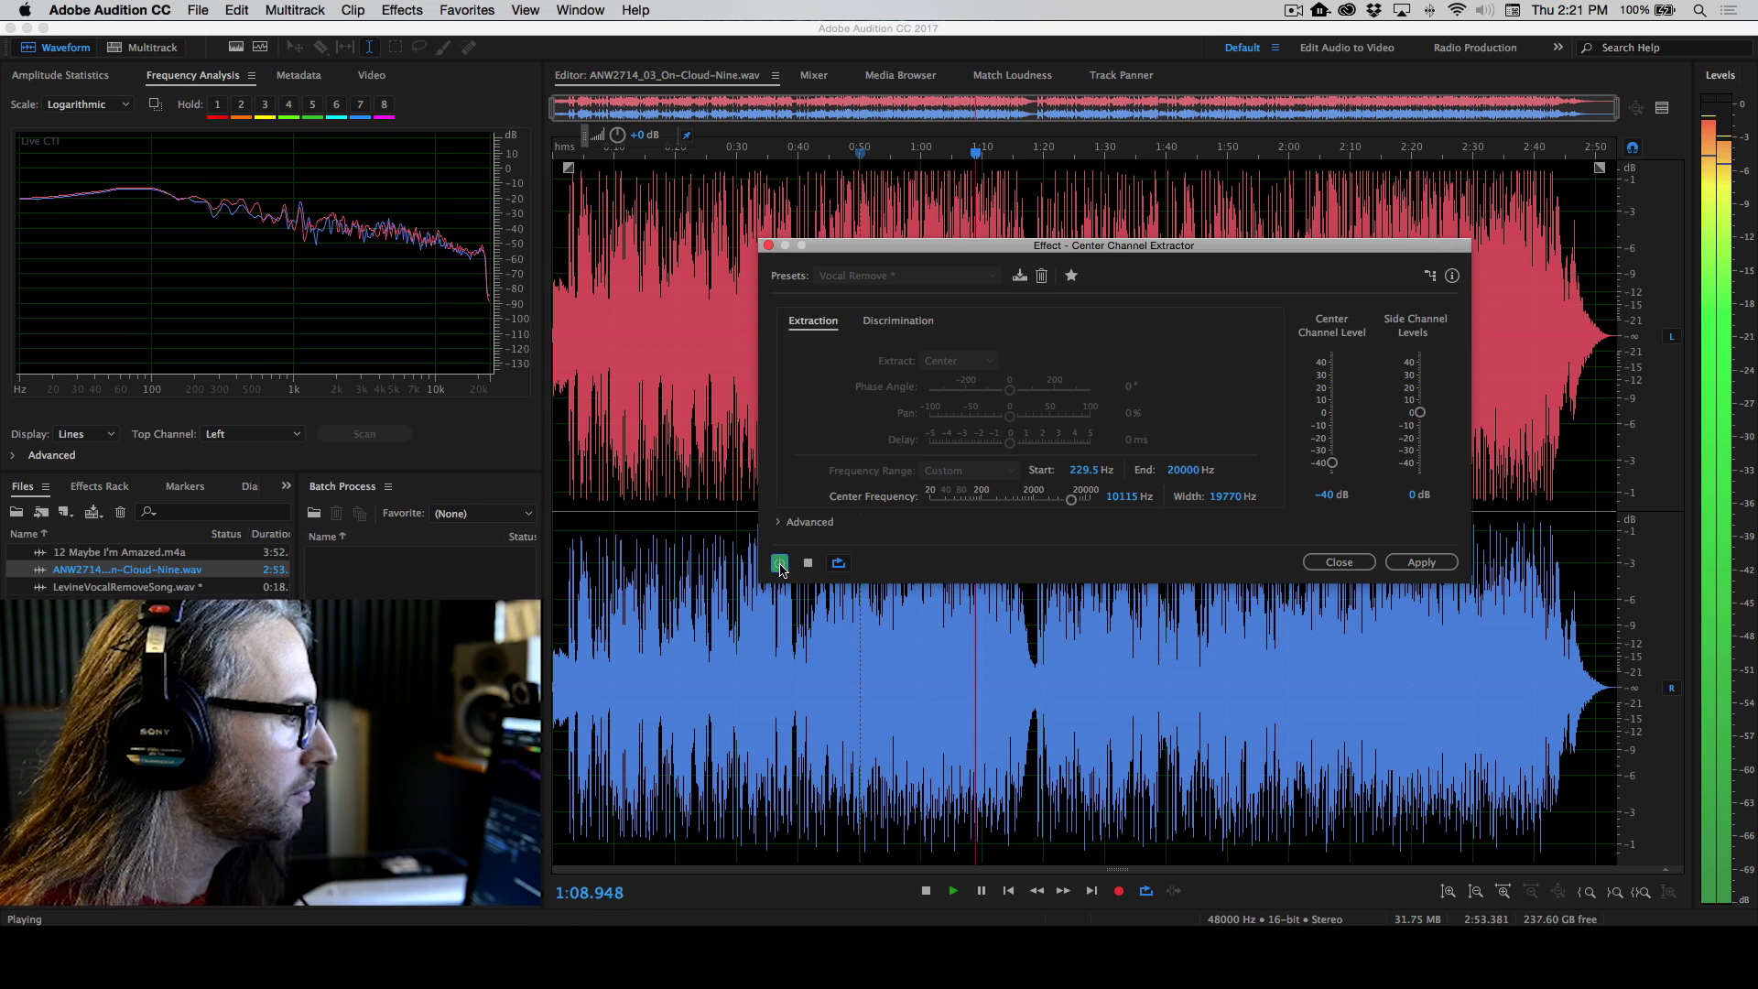
click(779, 562)
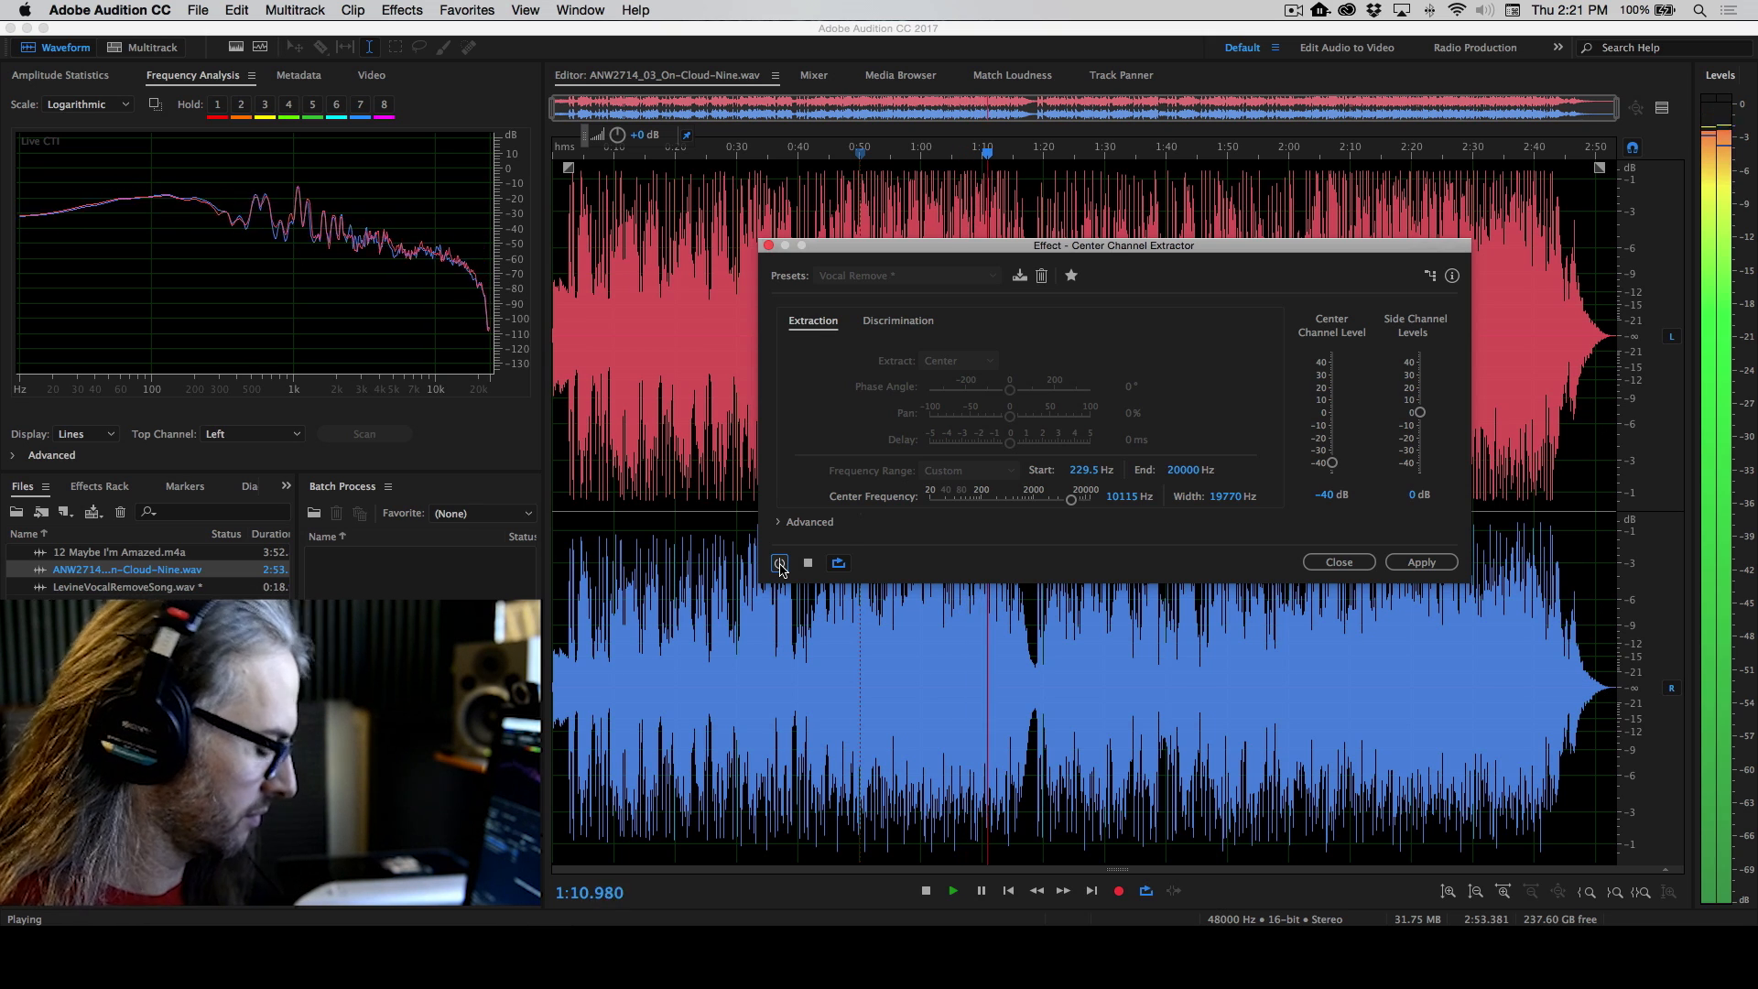
click(780, 562)
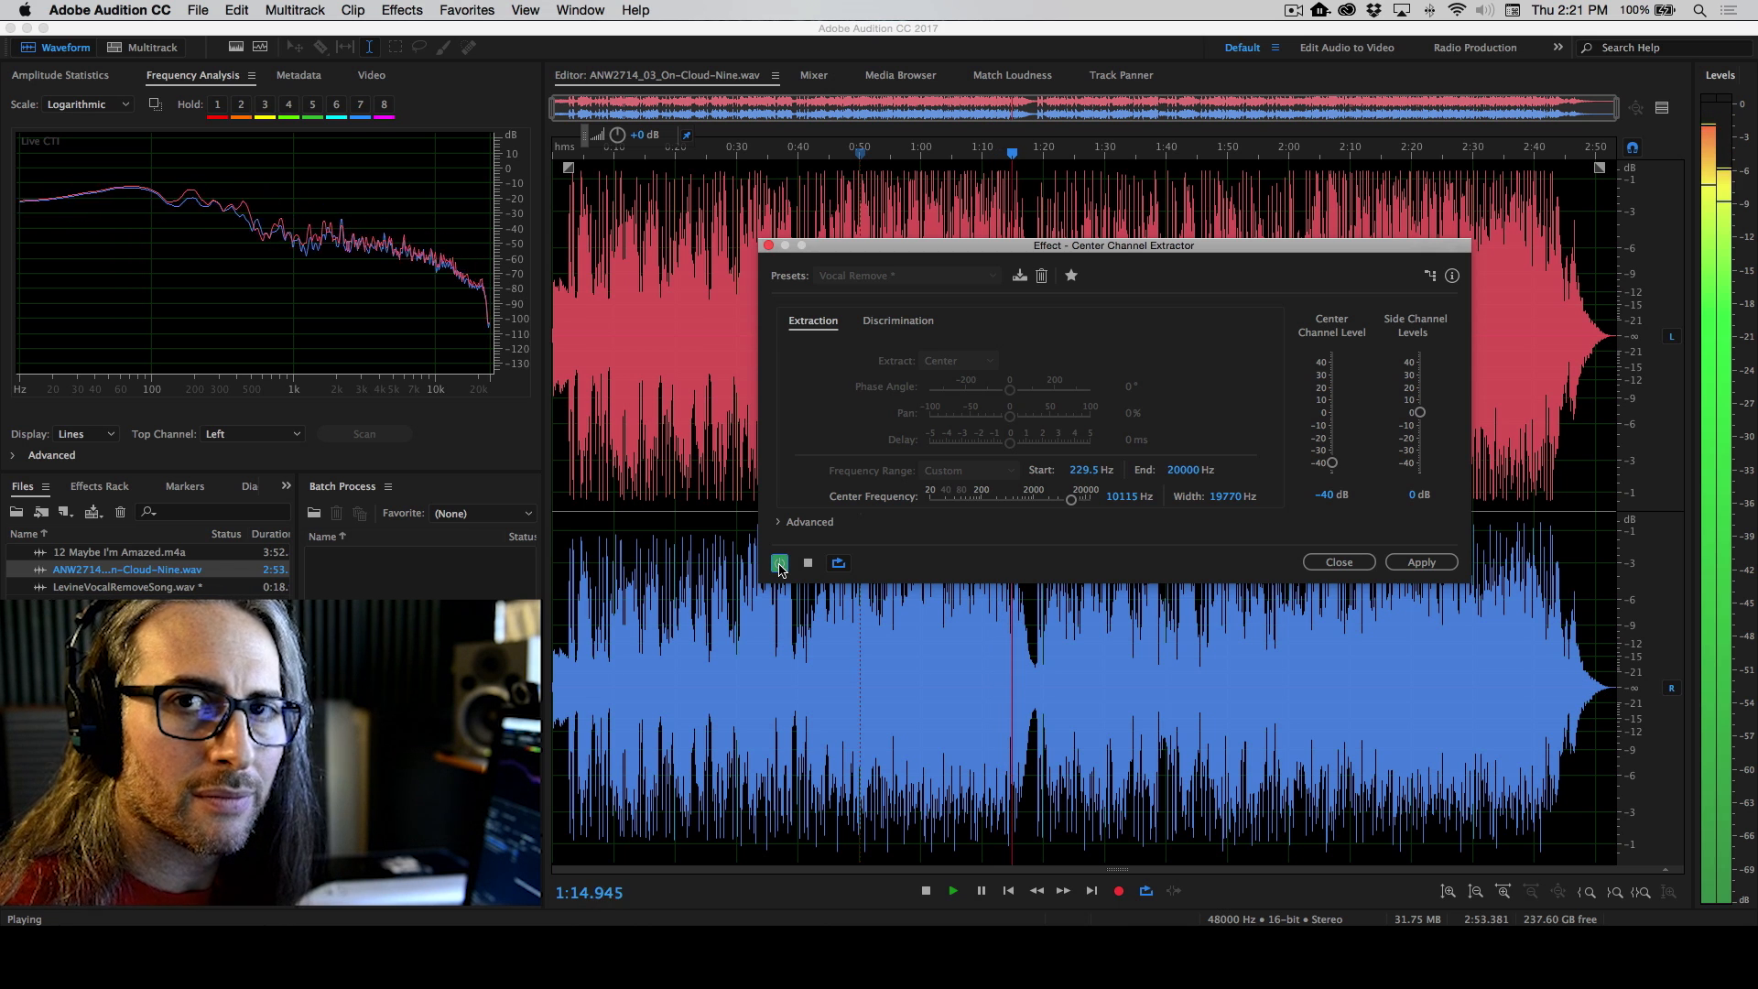
key(space)
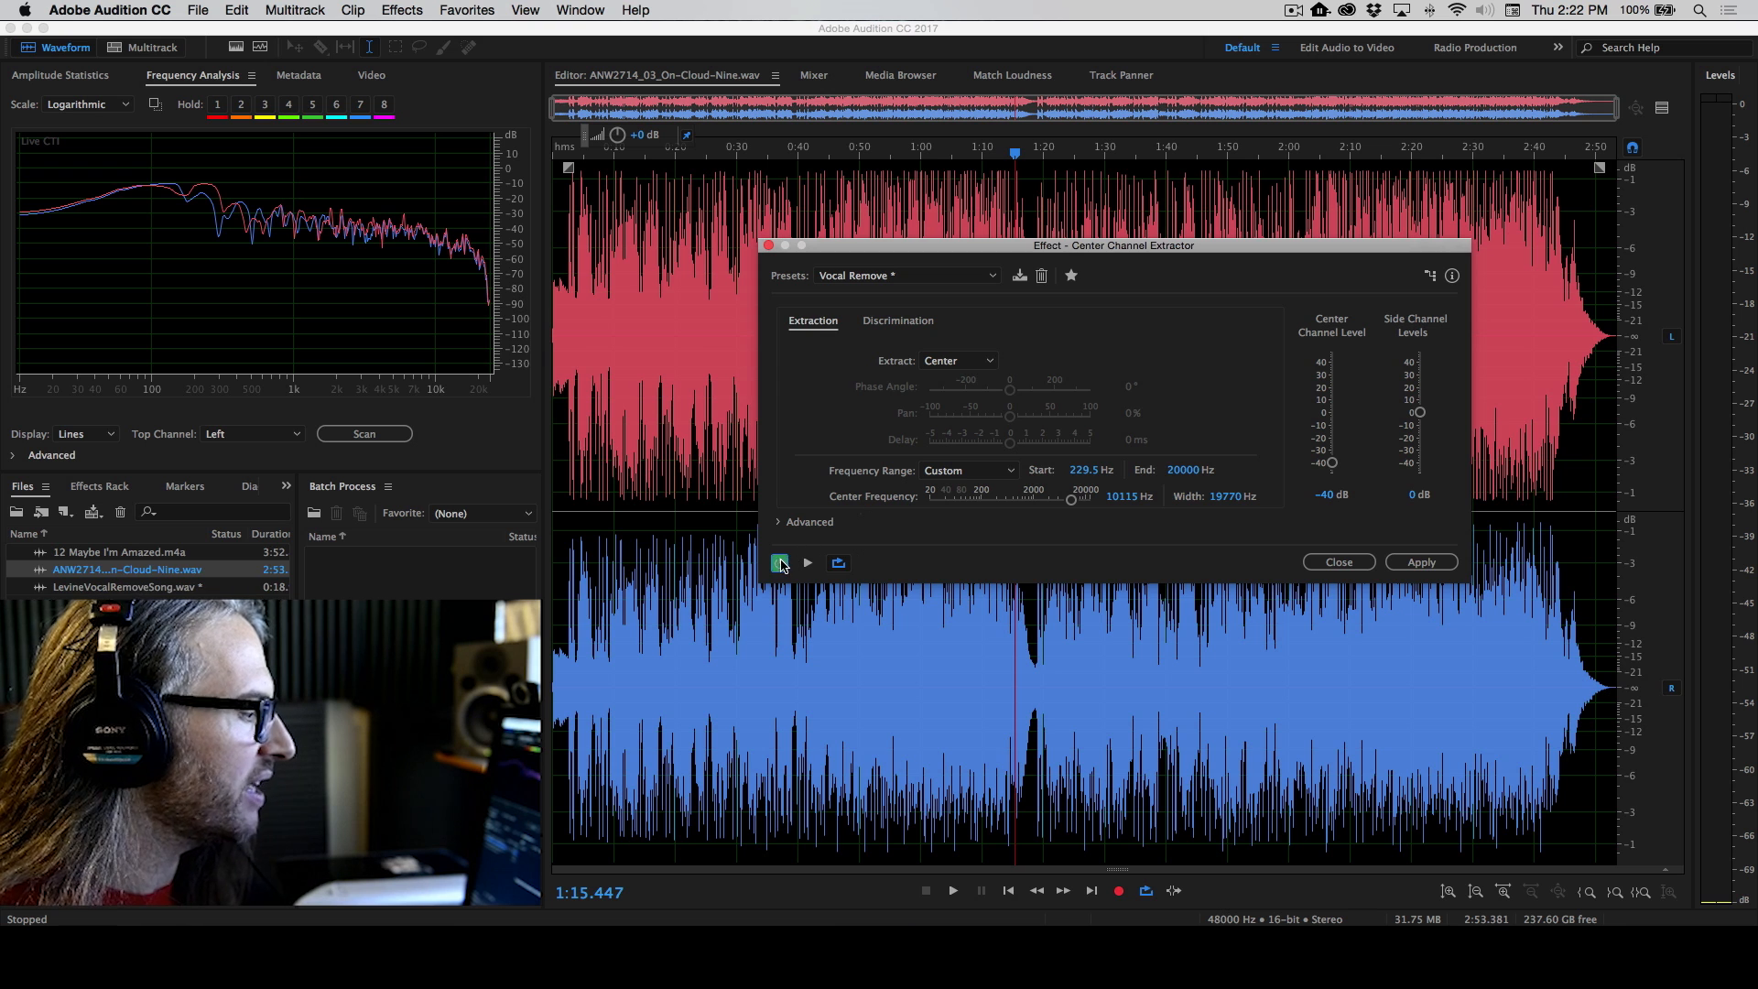
Resume the preview from about 1:15 and compare the bypassed and processed sound again
key(space)
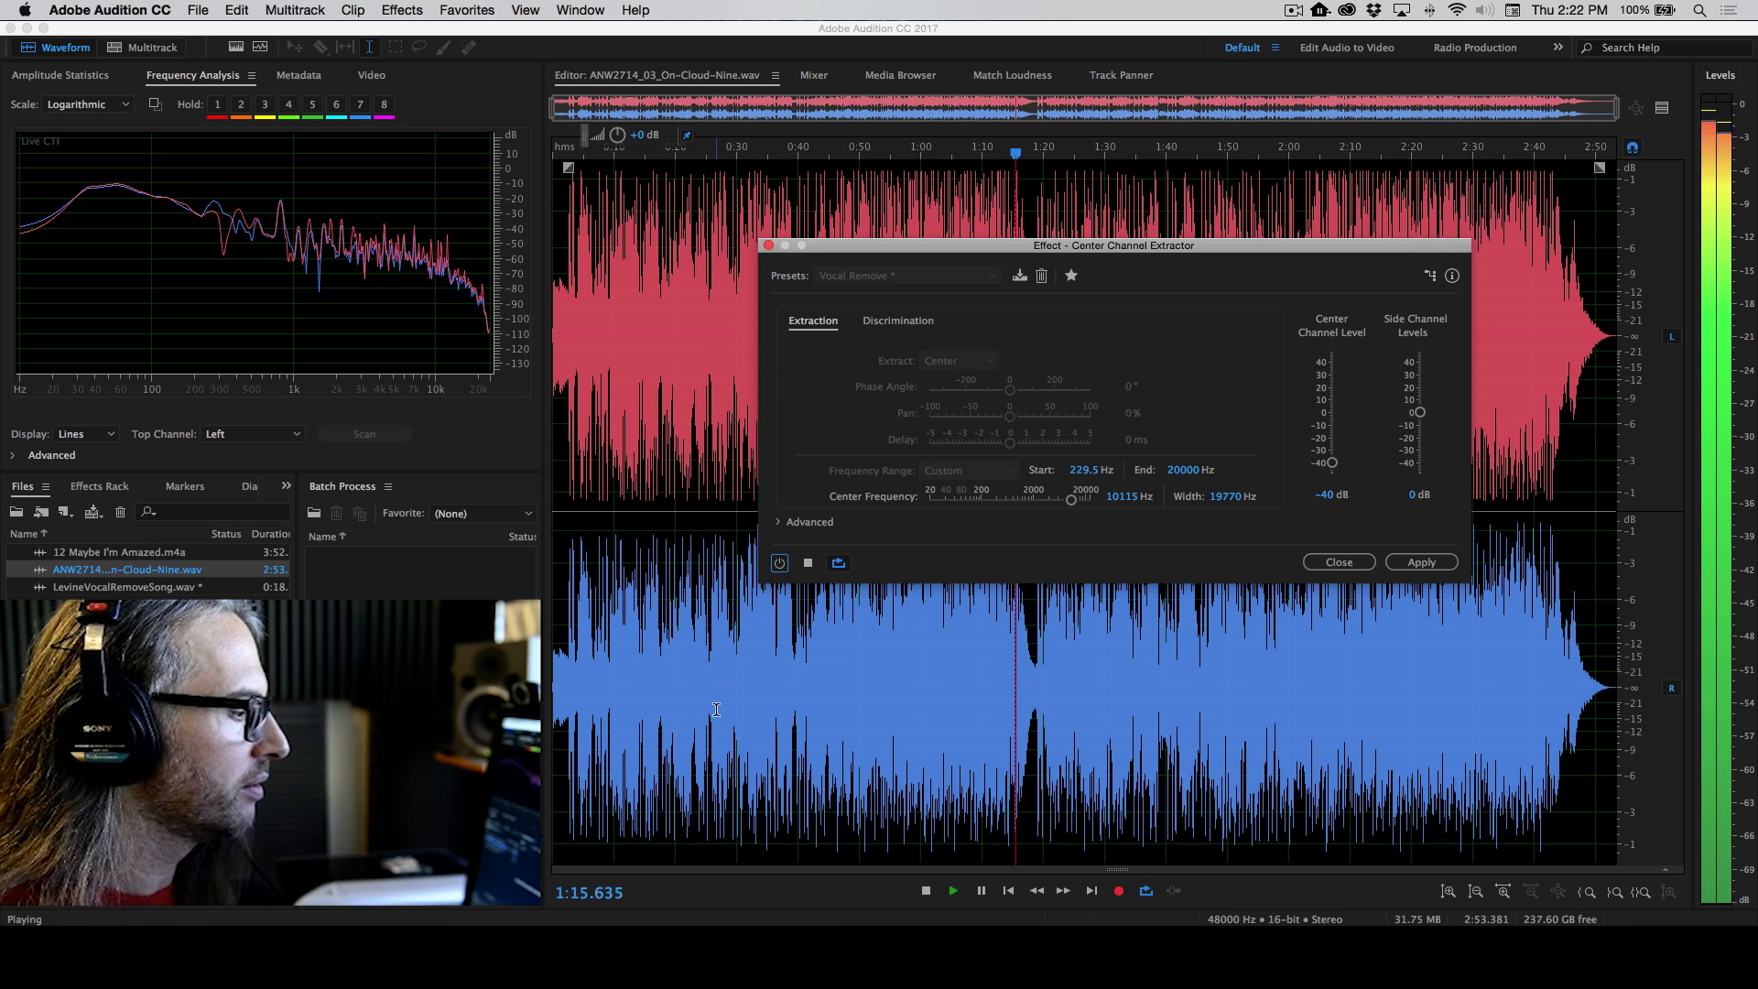
click(779, 564)
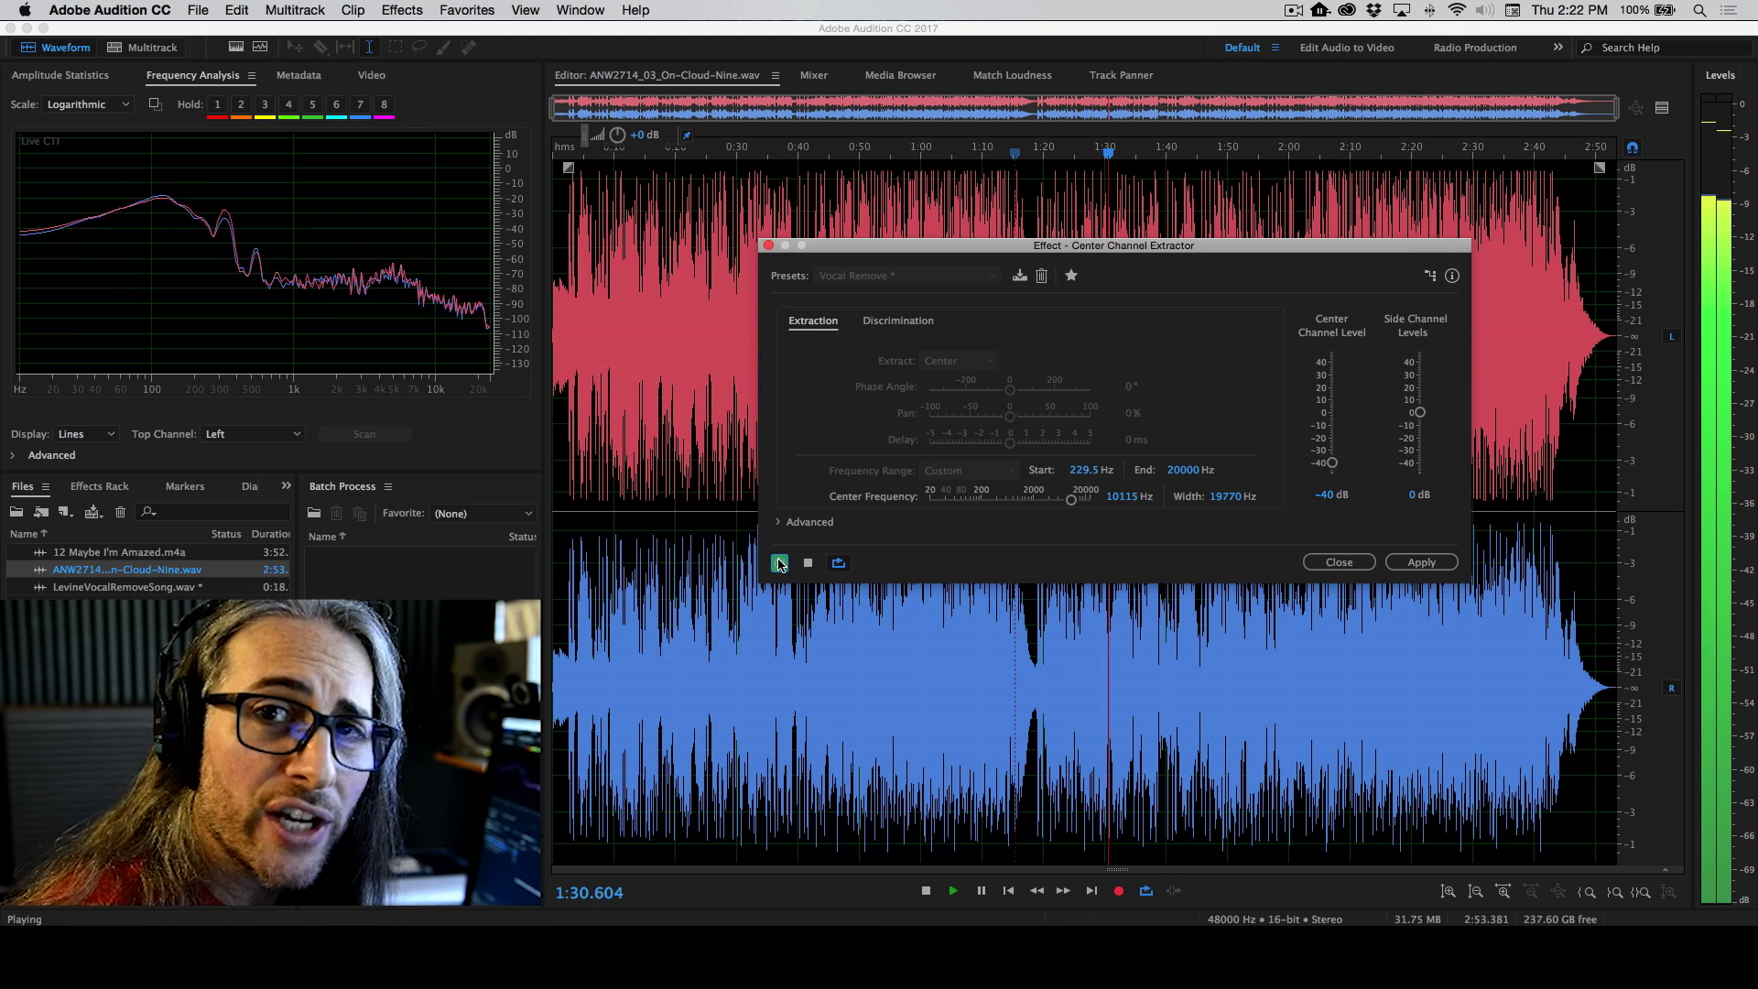
click(779, 562)
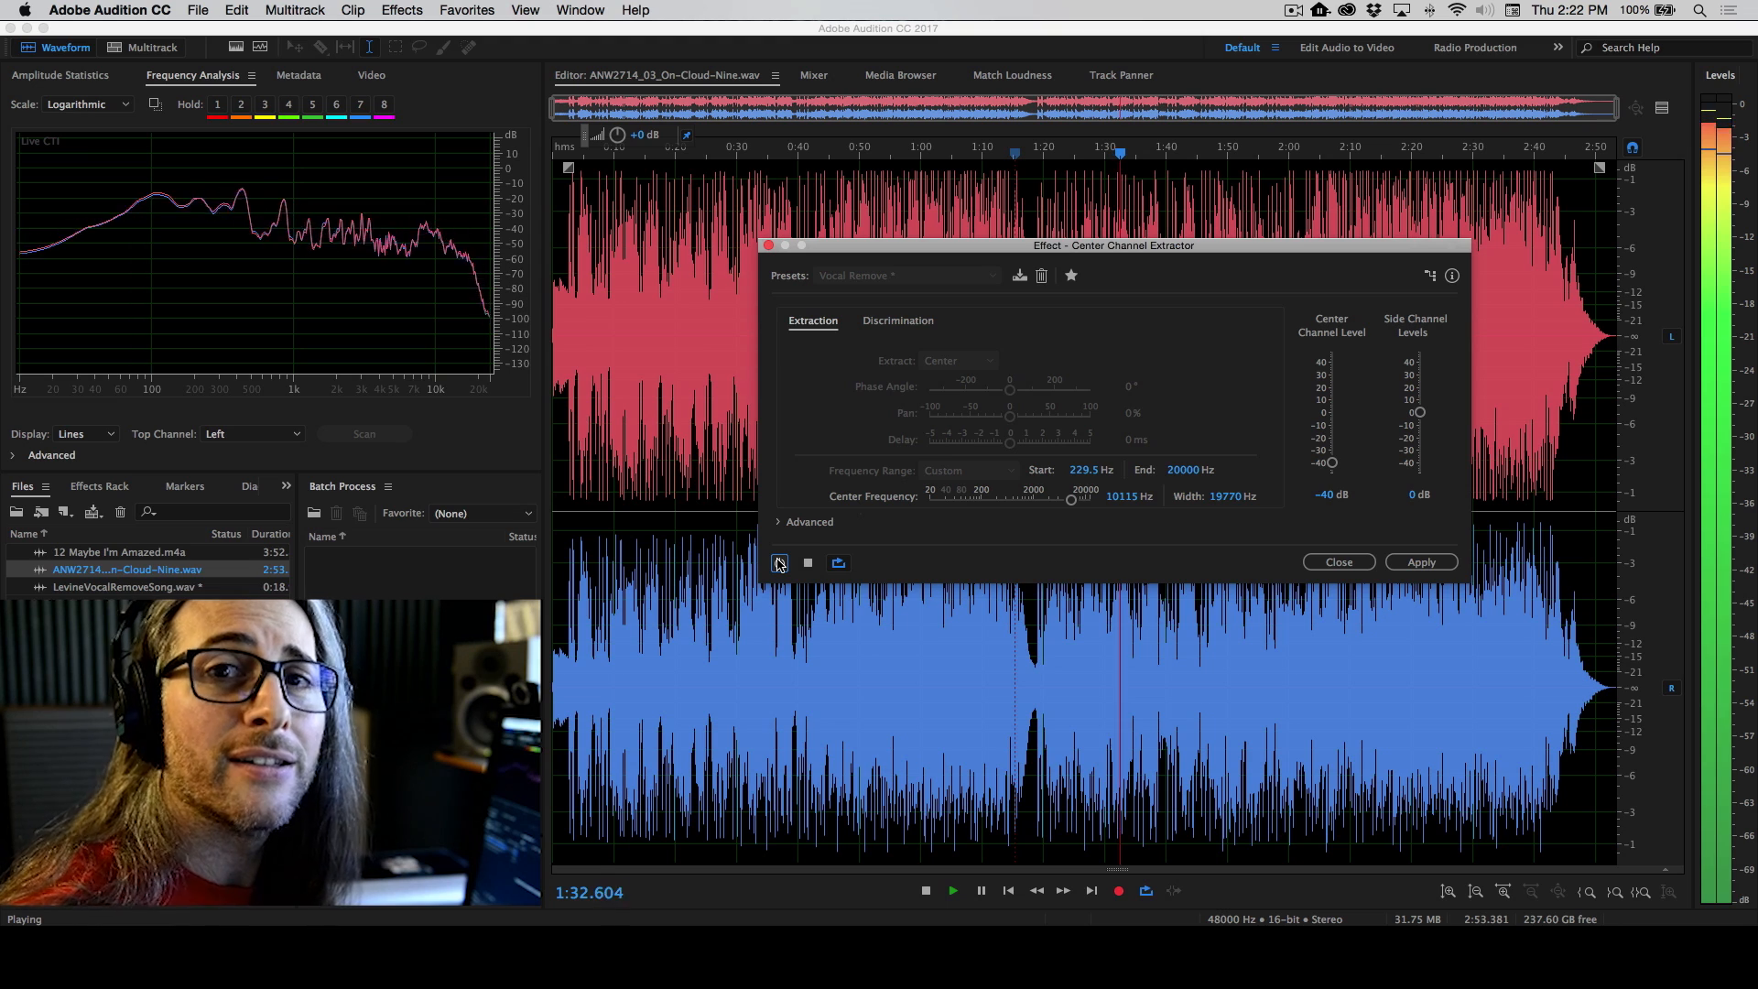
Switch the effect back on to finish the comparison and stop the preview at about 1:37
click(779, 563)
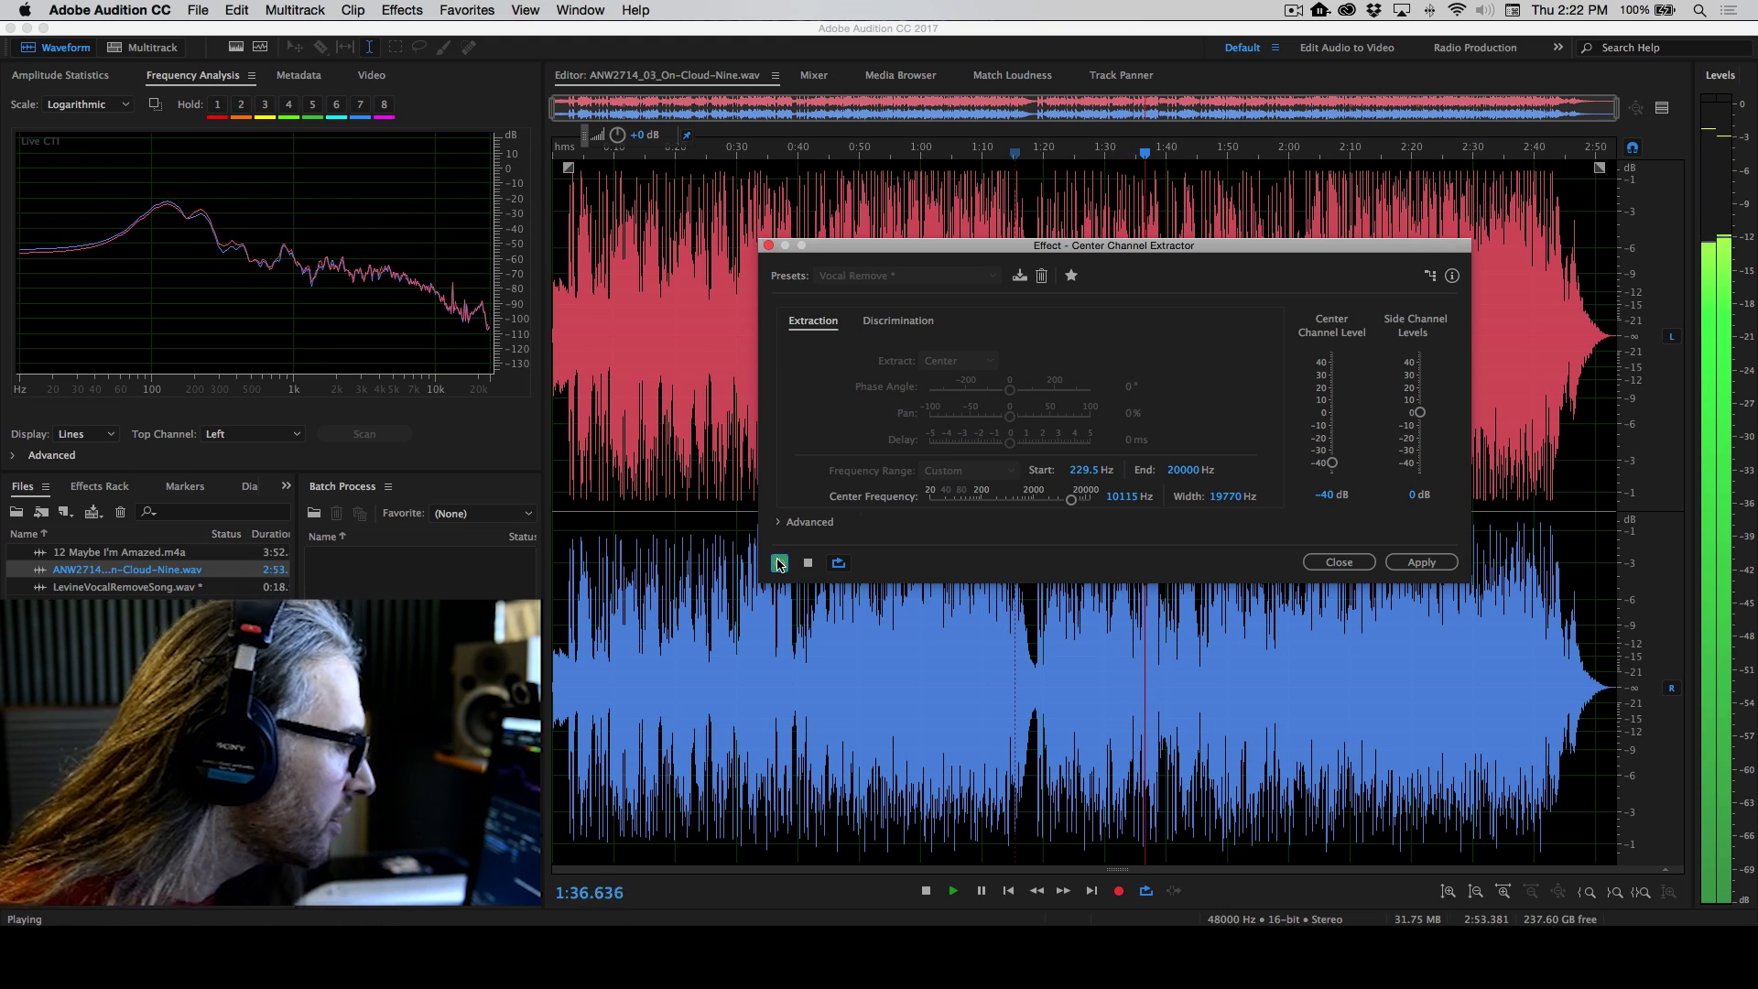
click(808, 564)
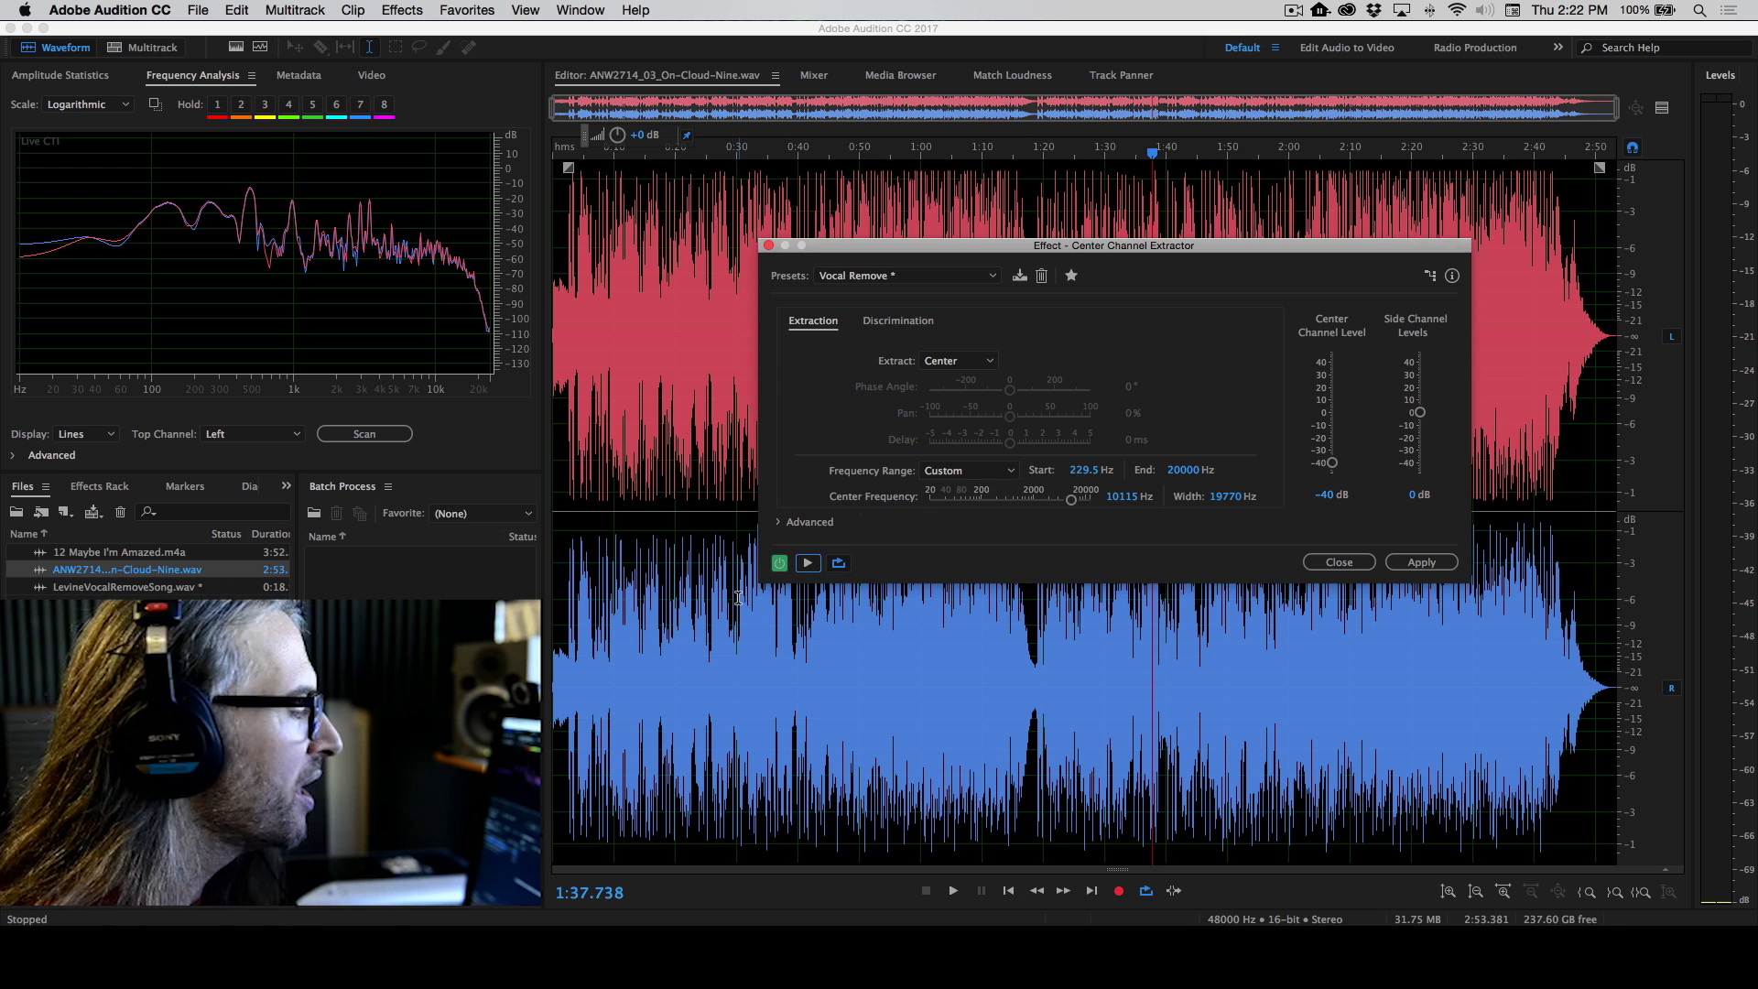
Load the Acapella preset and place the playhead in the quiet gap at about 1:18
click(903, 276)
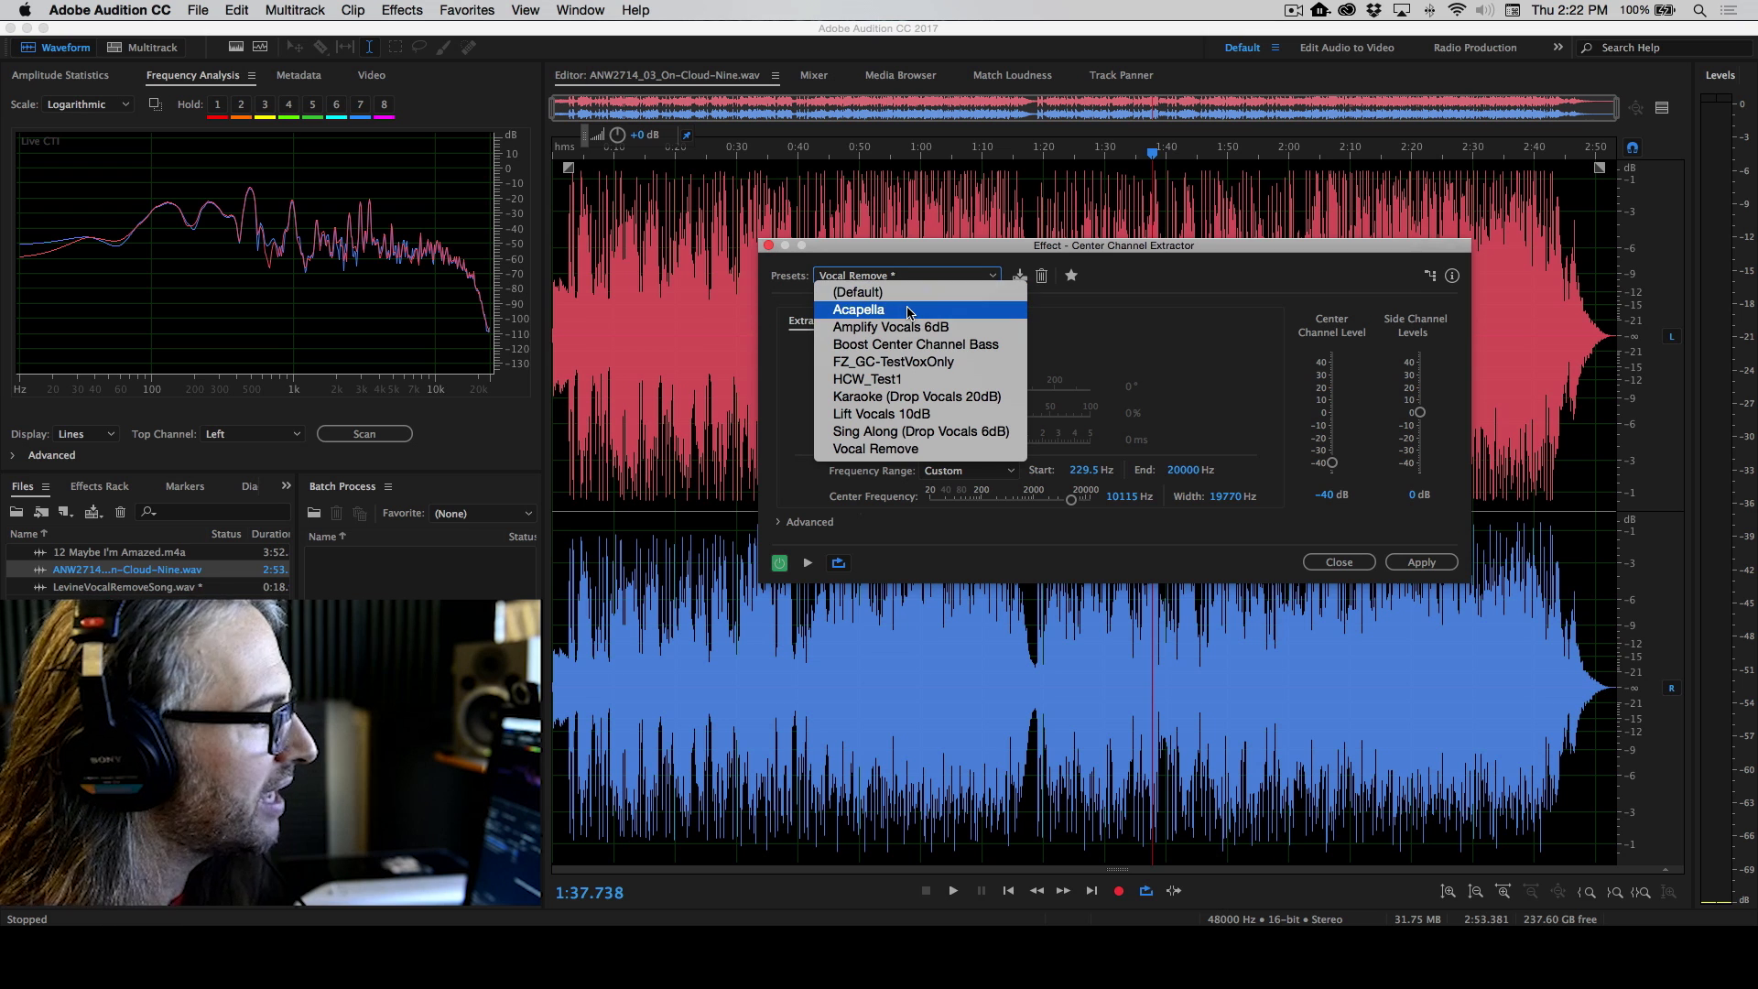
click(909, 312)
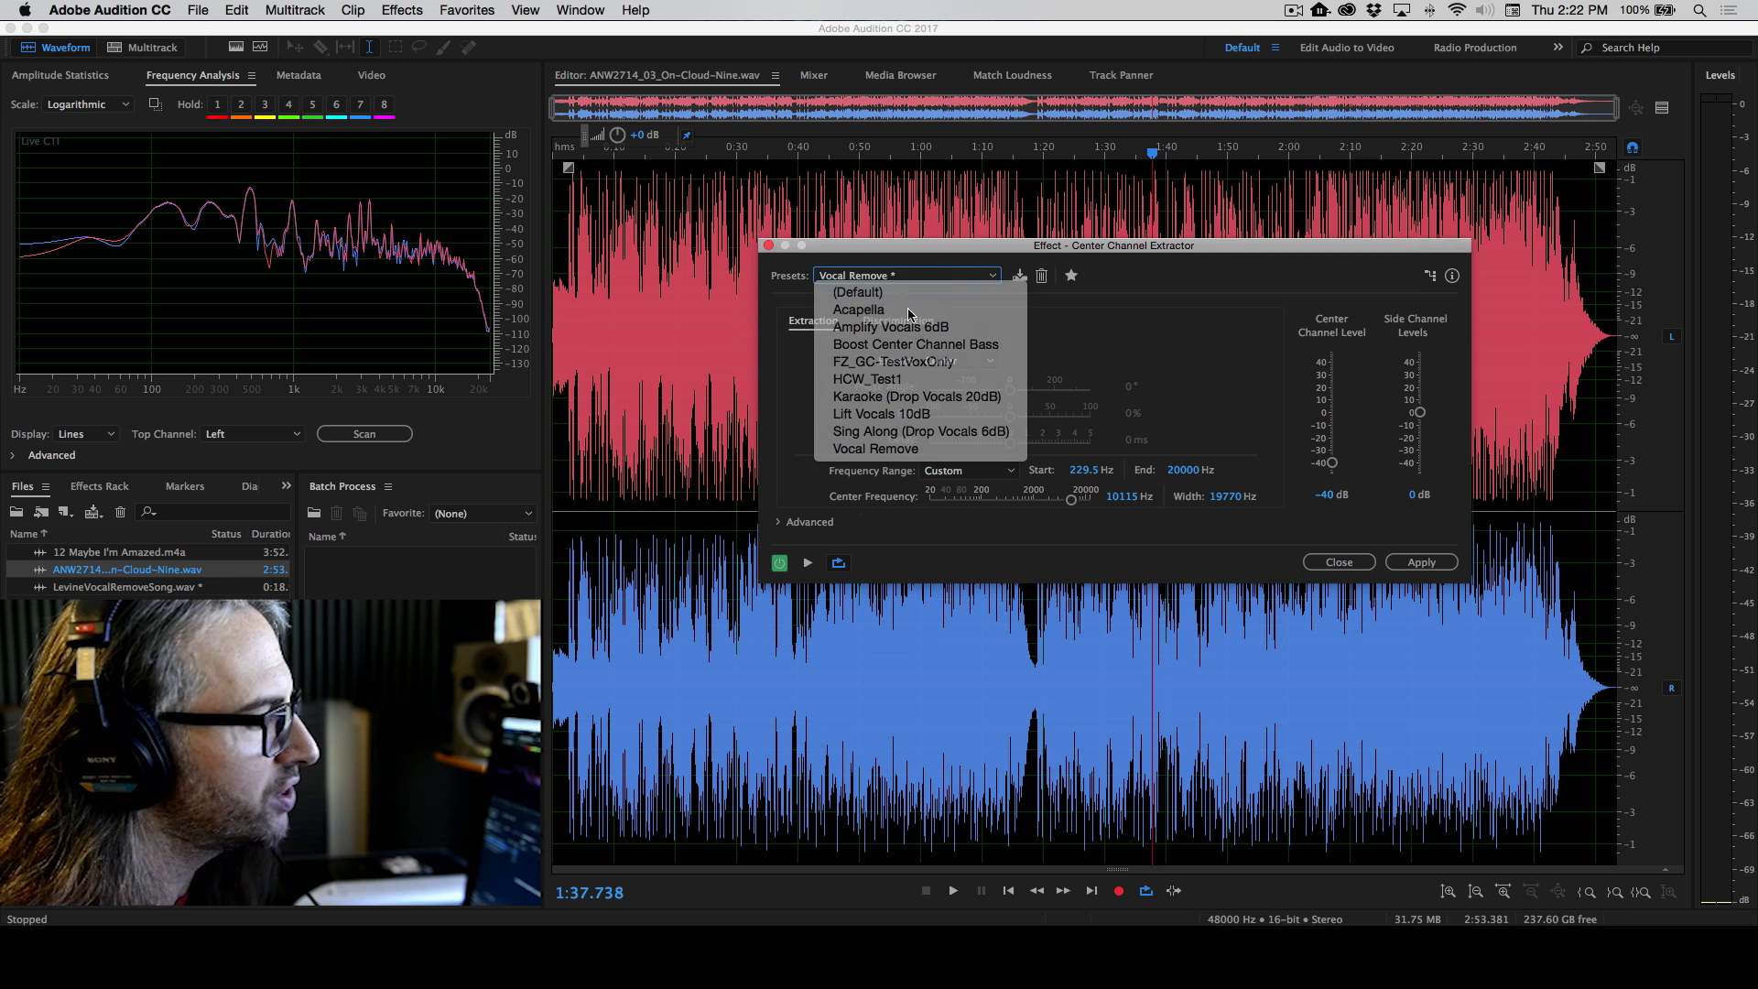
click(1040, 152)
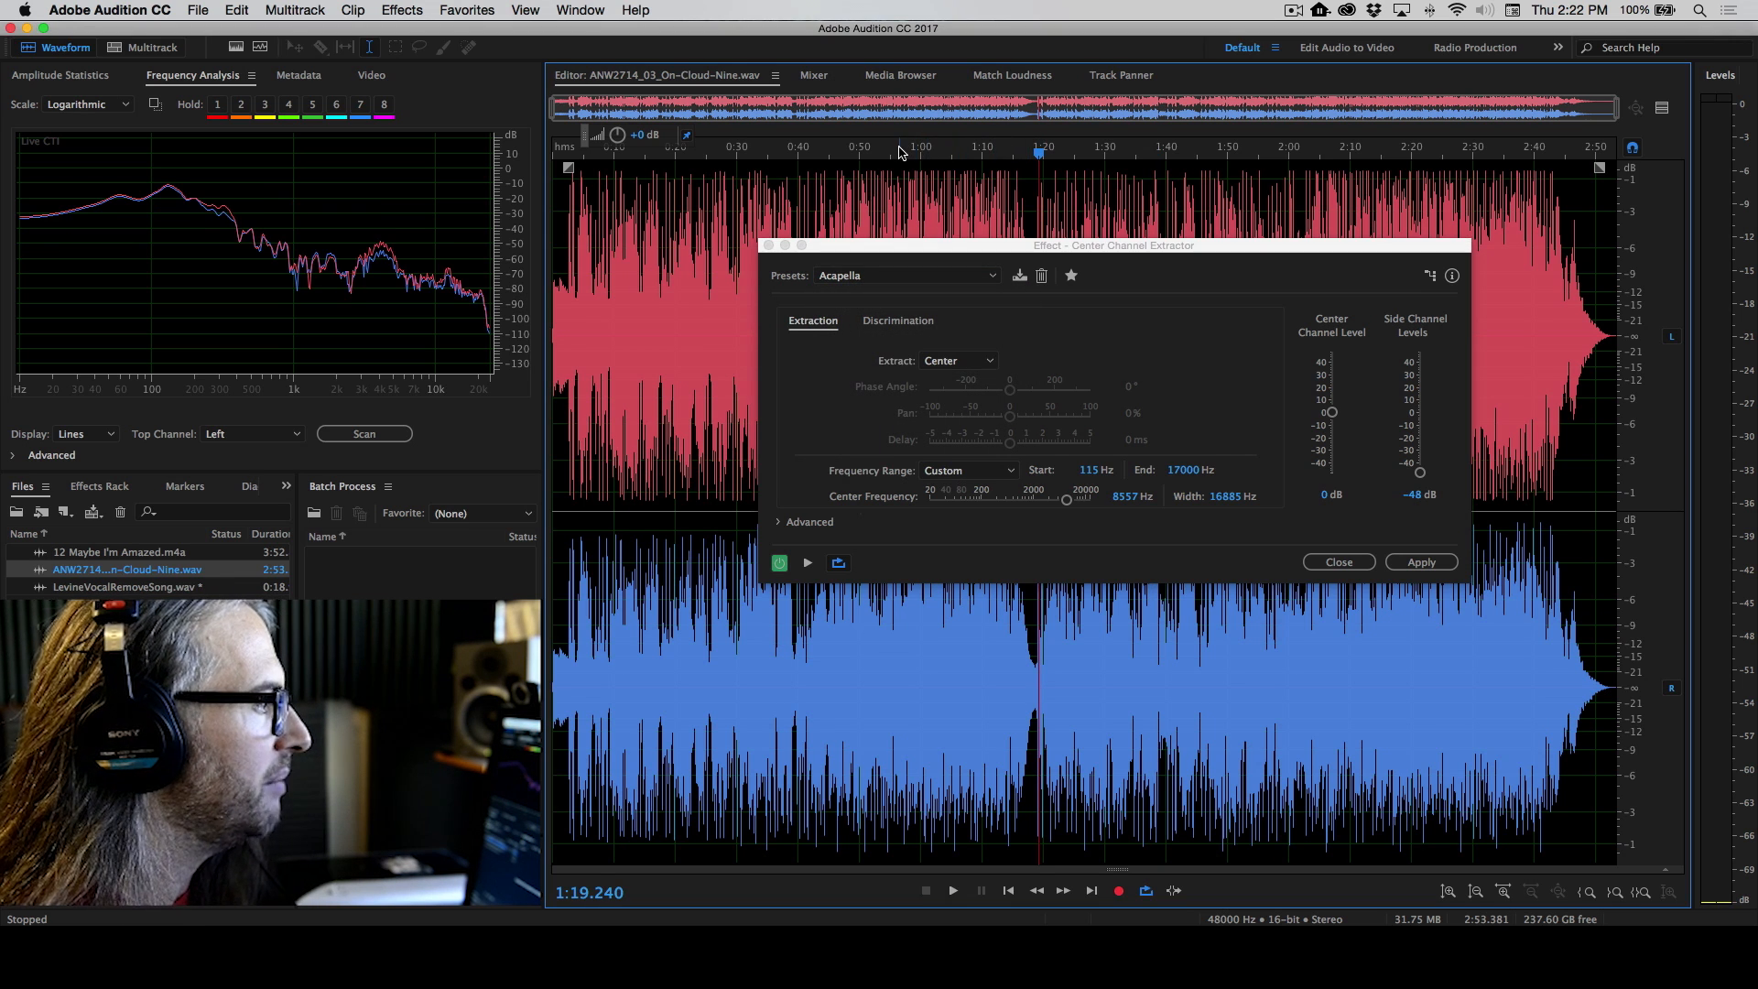
drag(1040, 156, 1034, 154)
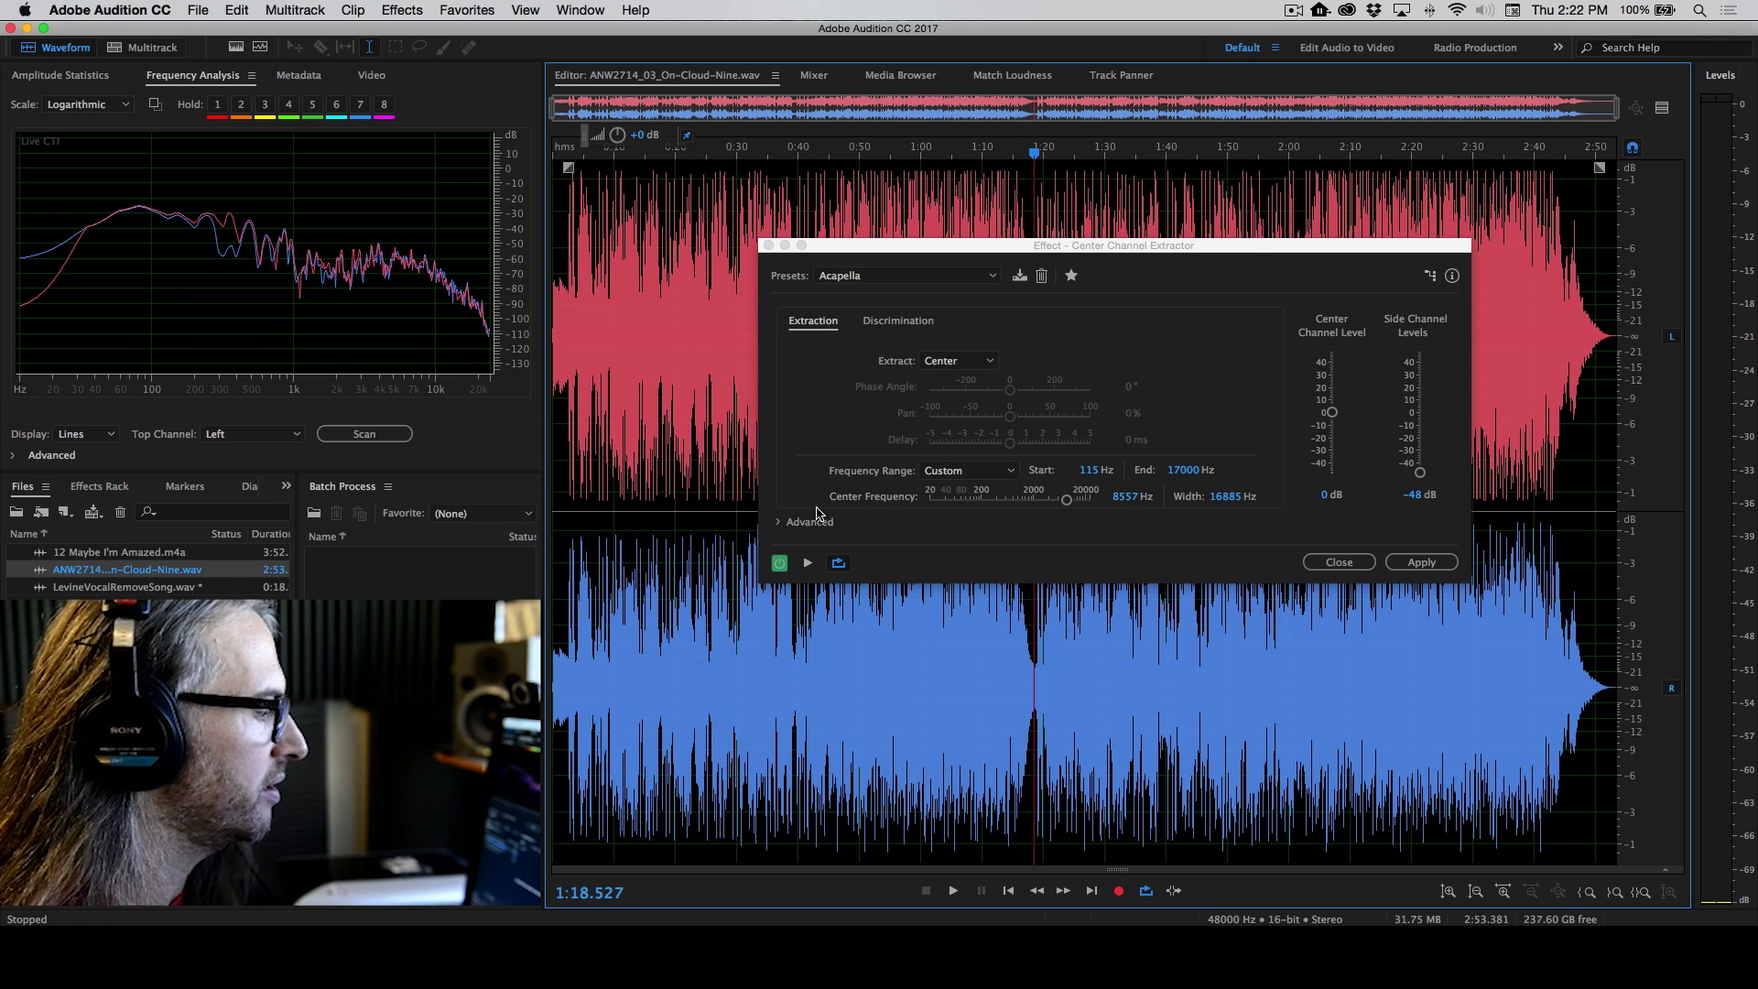
Preview the song from the playhead, first with the effect bypassed and then with the Acapella processing enabled
click(780, 564)
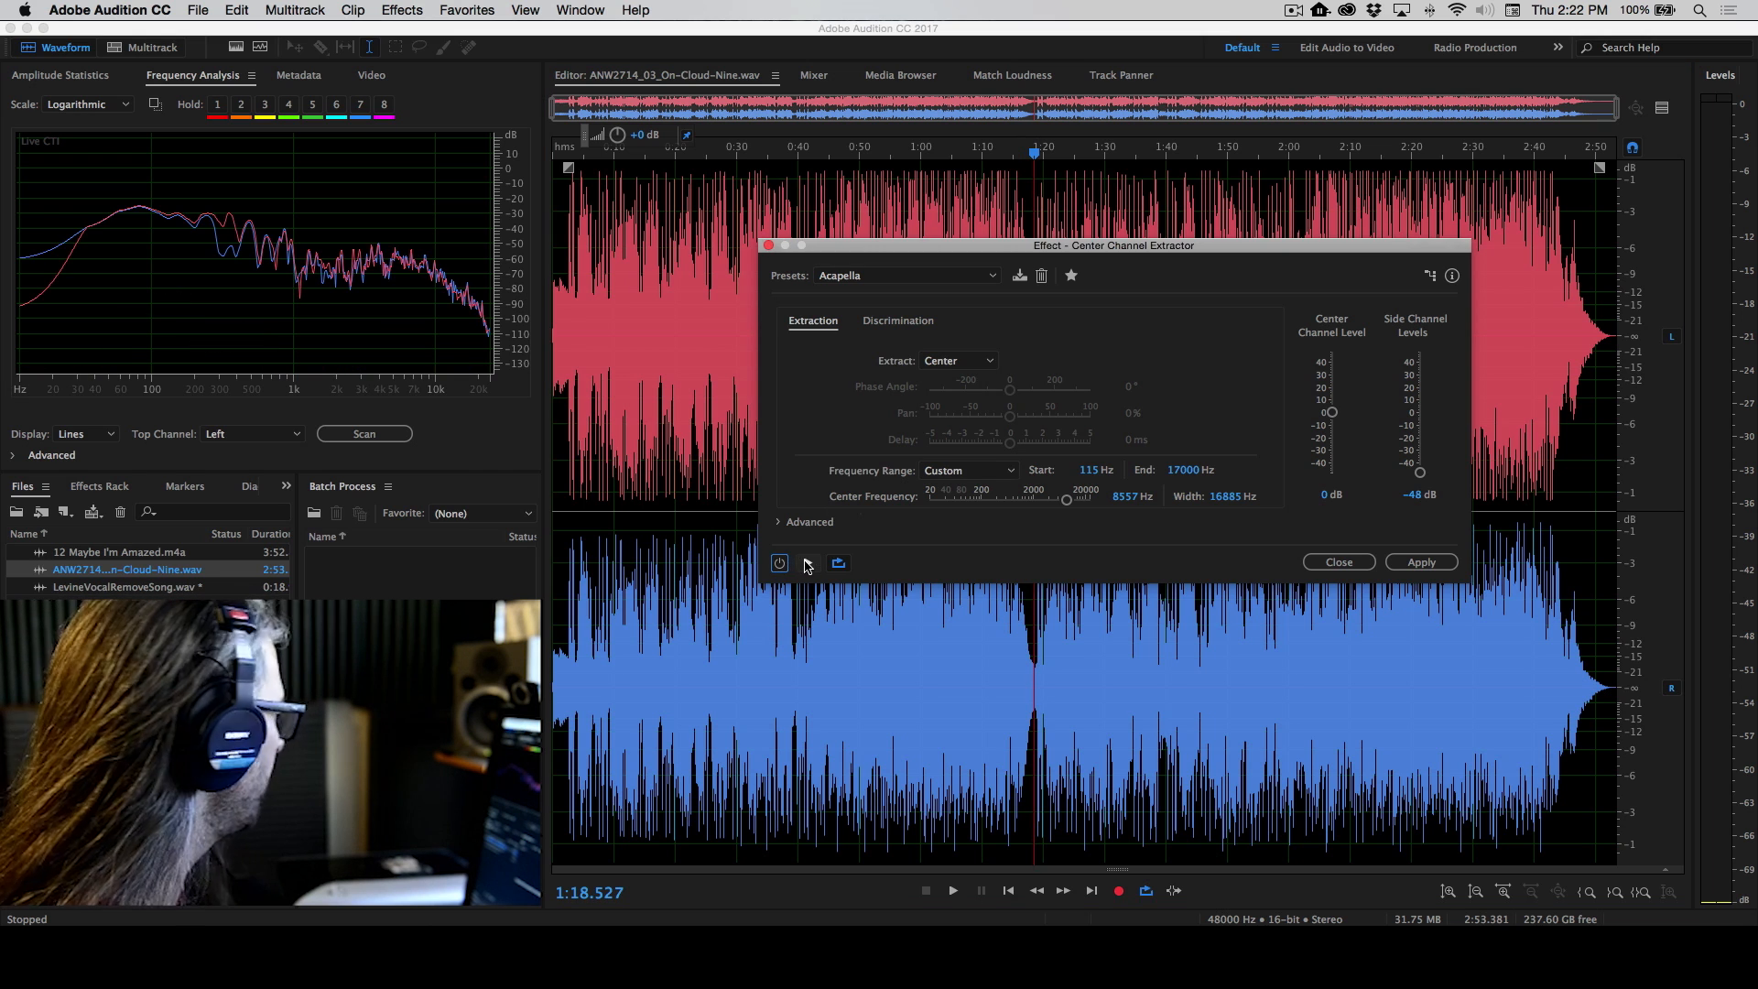
click(808, 564)
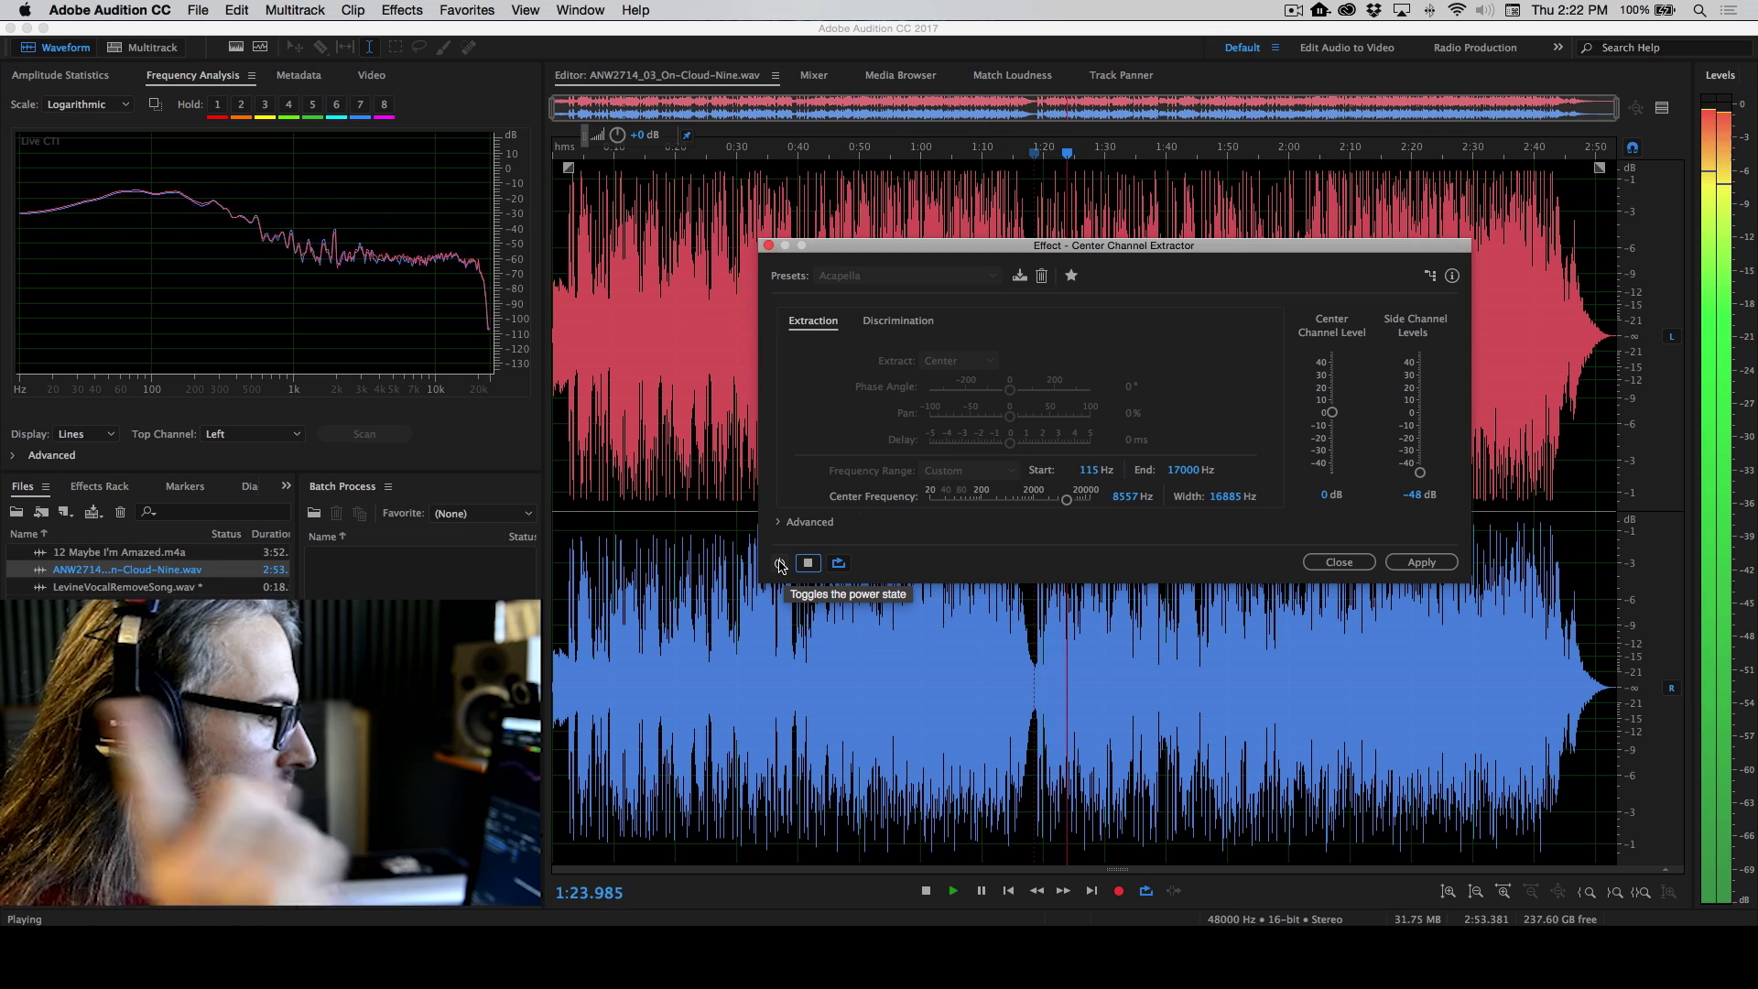
click(780, 564)
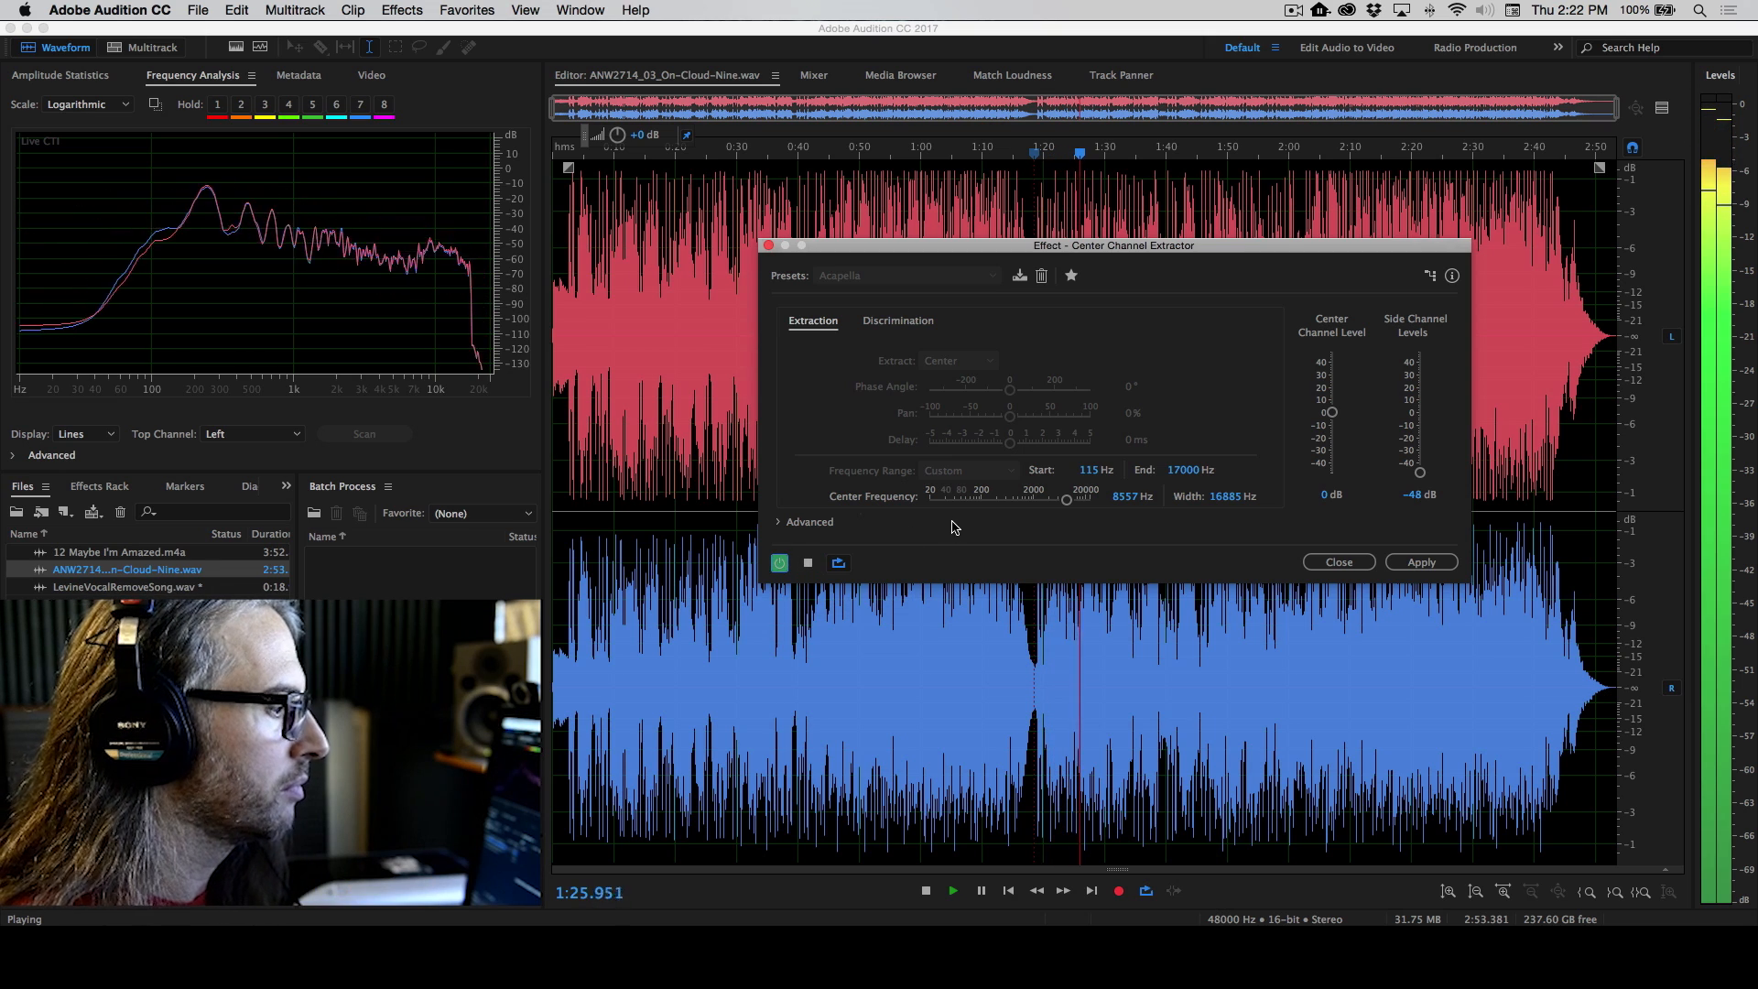
Set the frequency range to 191.1–8198.6 Hz and the Center Channel Level to -1 dB, then compare with the bypassed sound
drag(1091, 470, 1158, 477)
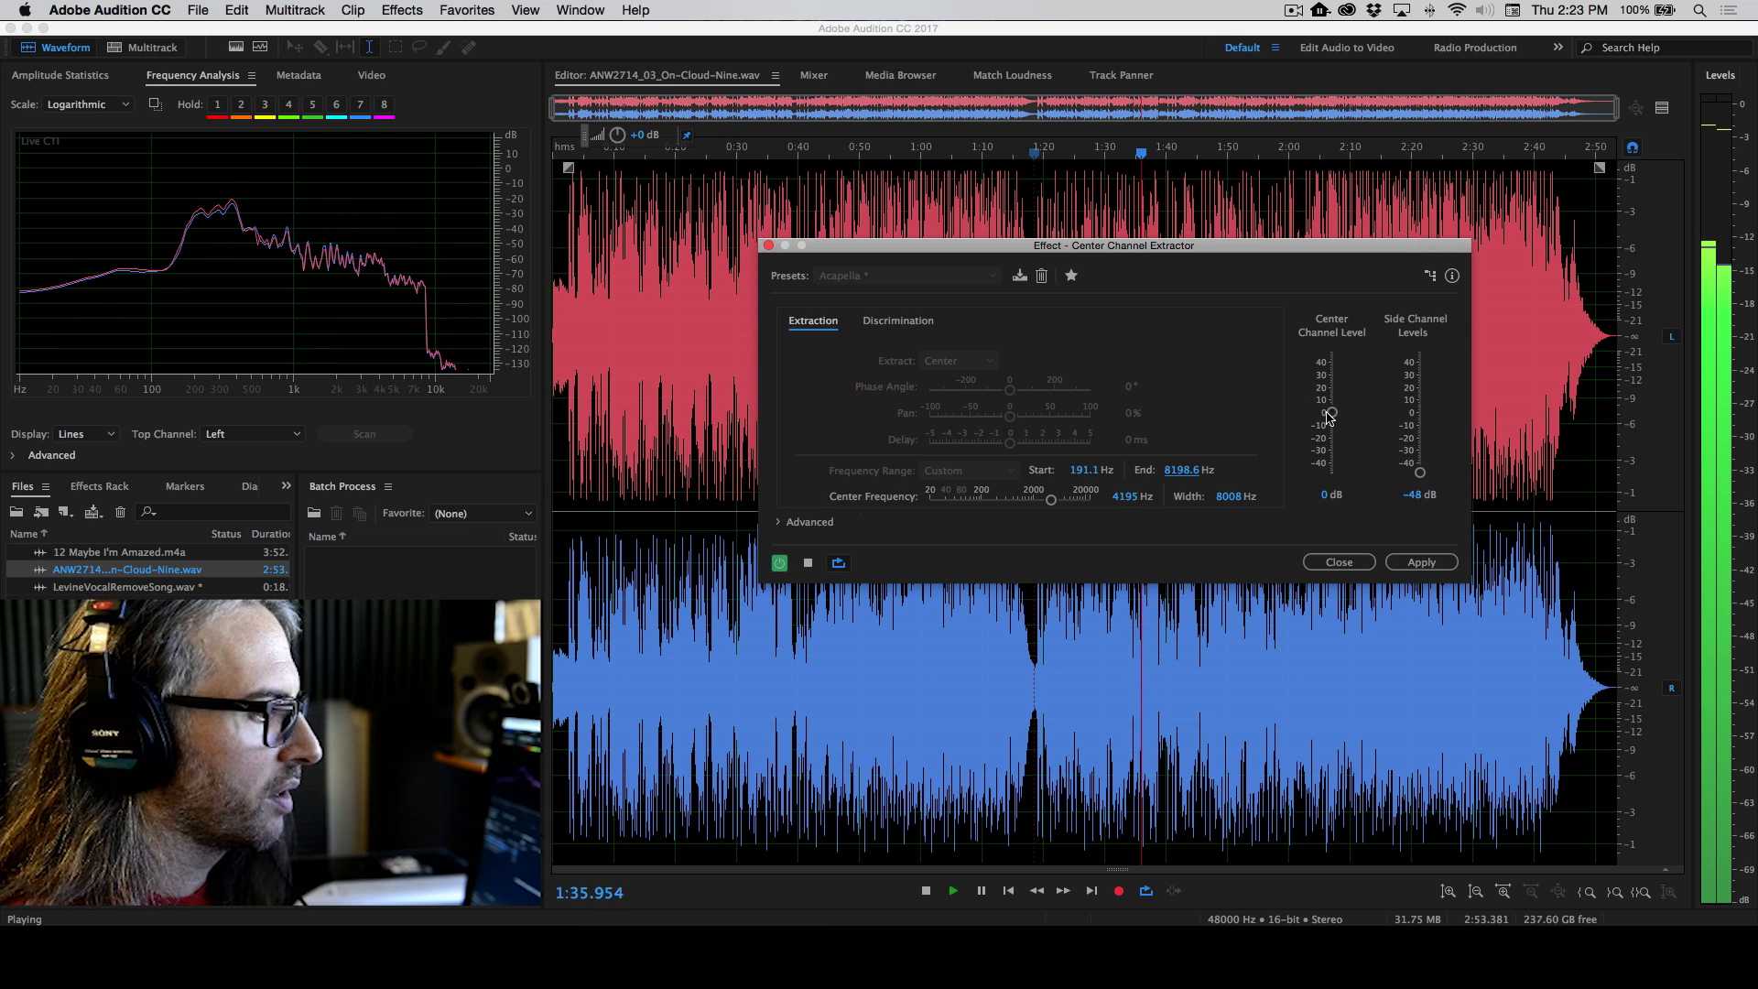
drag(1329, 414, 1333, 448)
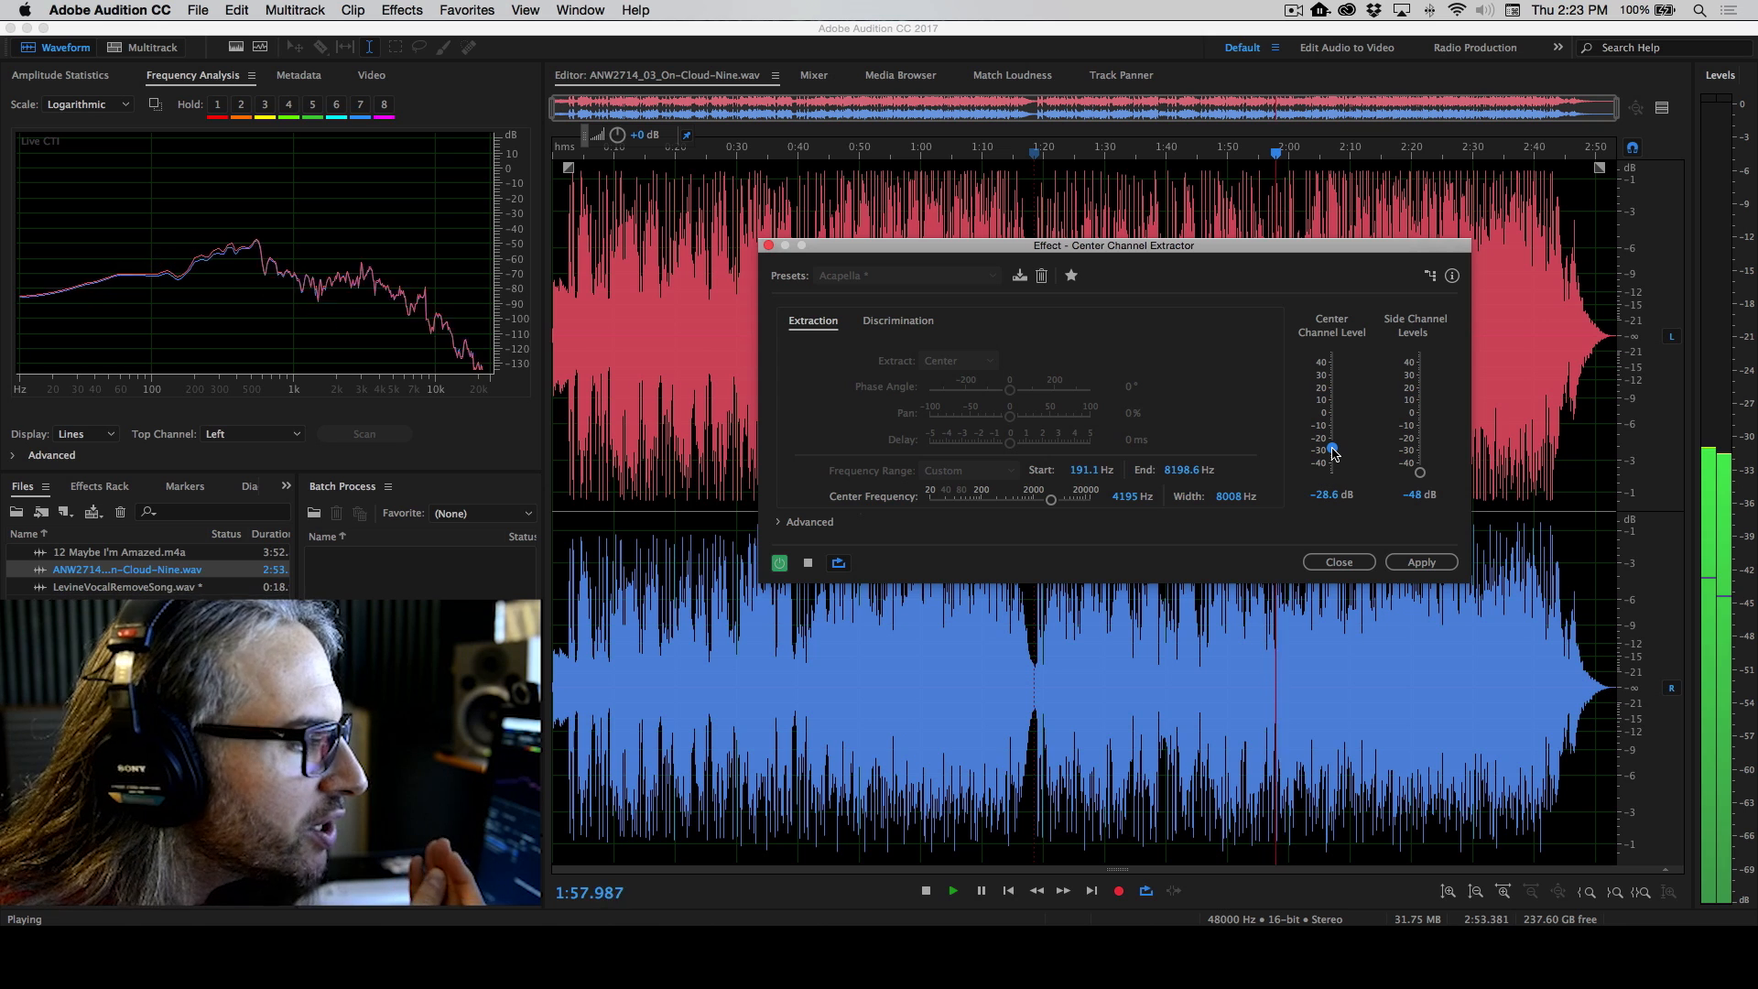
drag(1333, 453, 1332, 413)
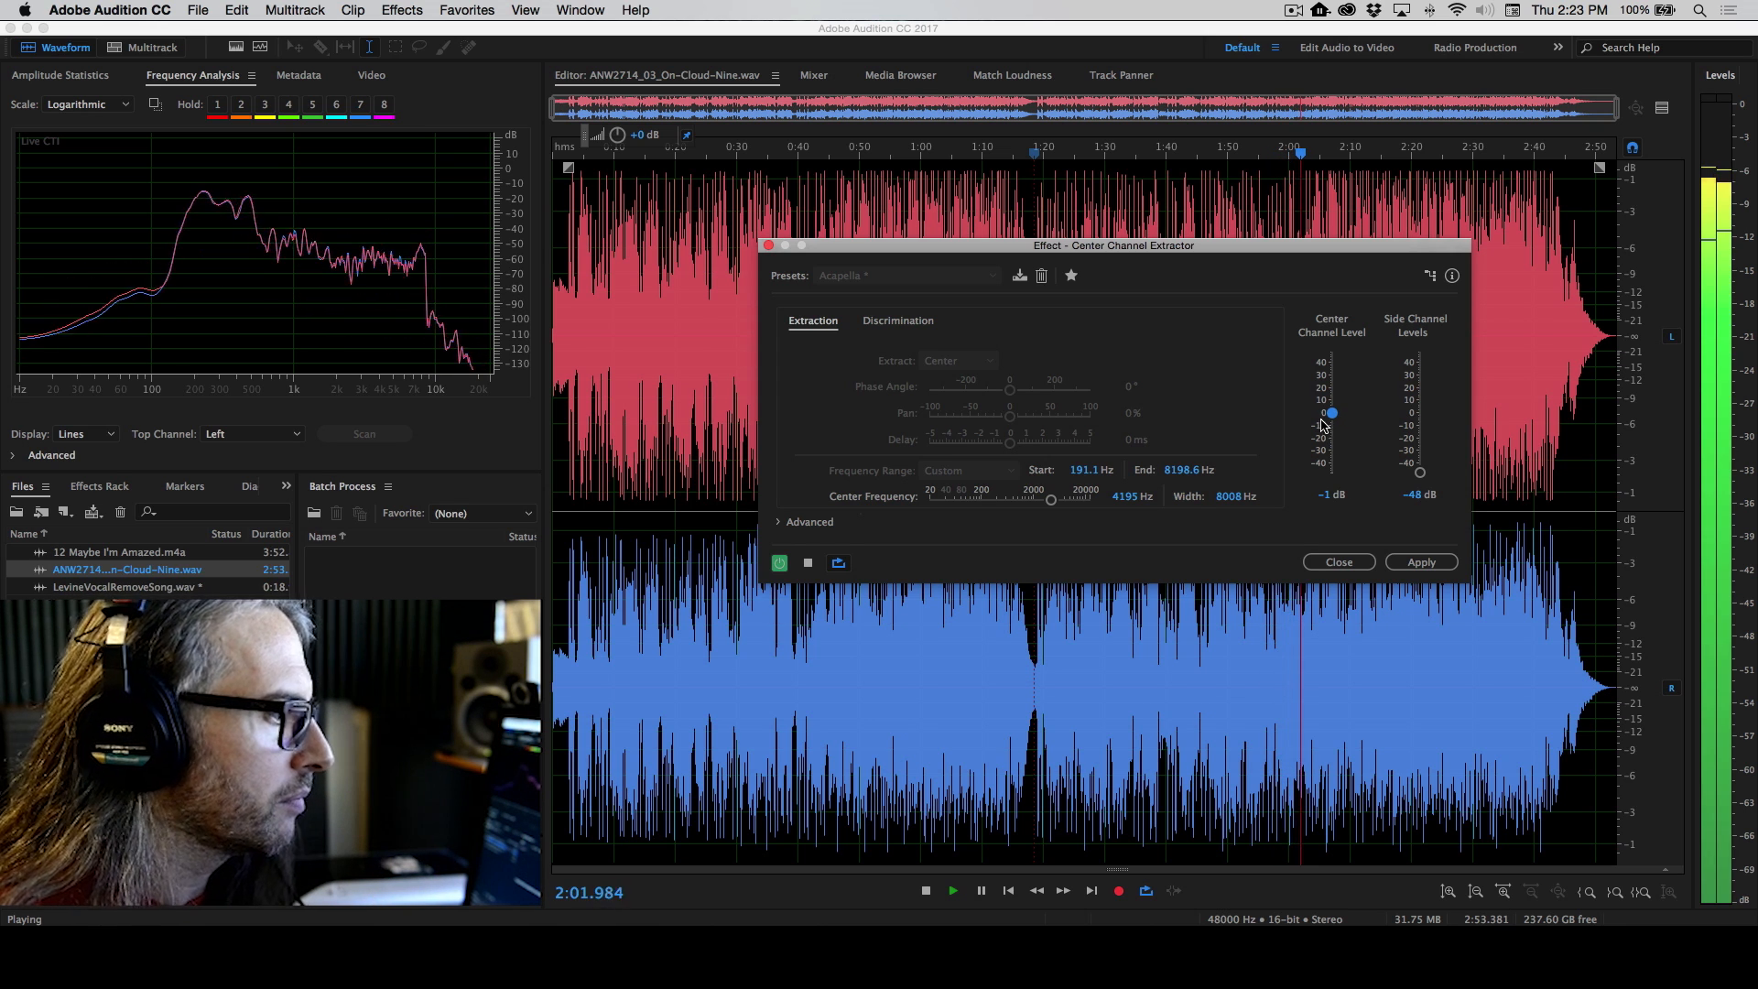
click(779, 563)
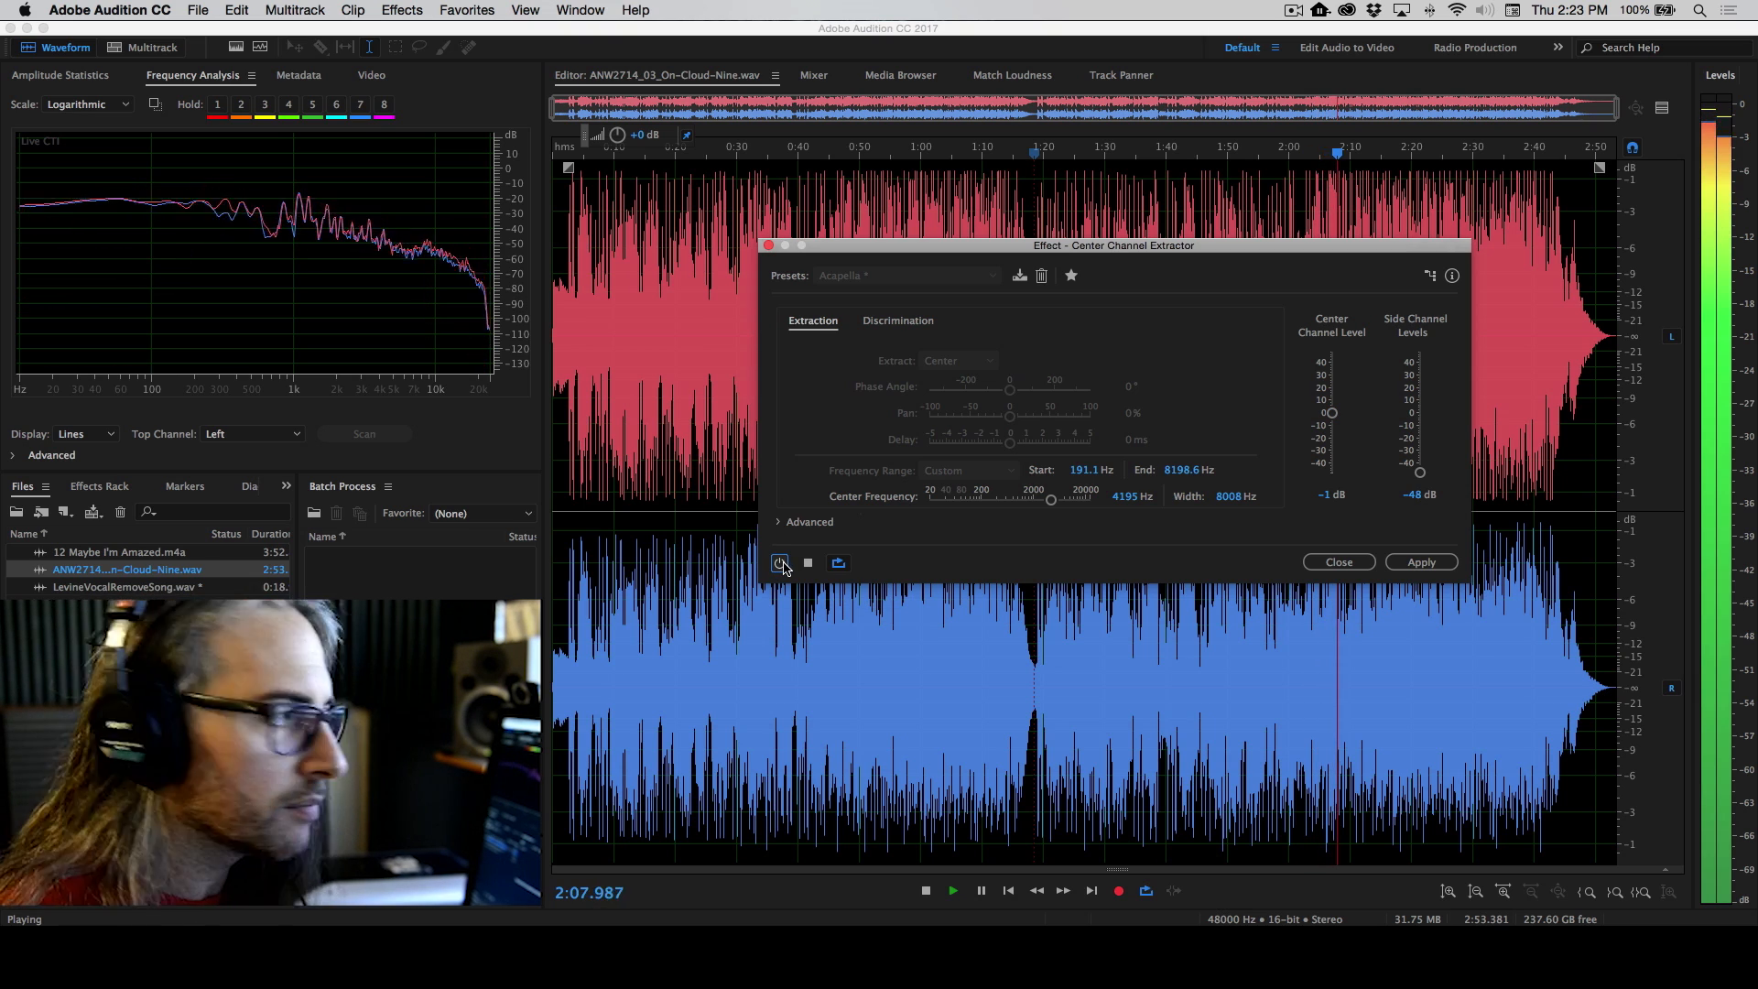
click(780, 564)
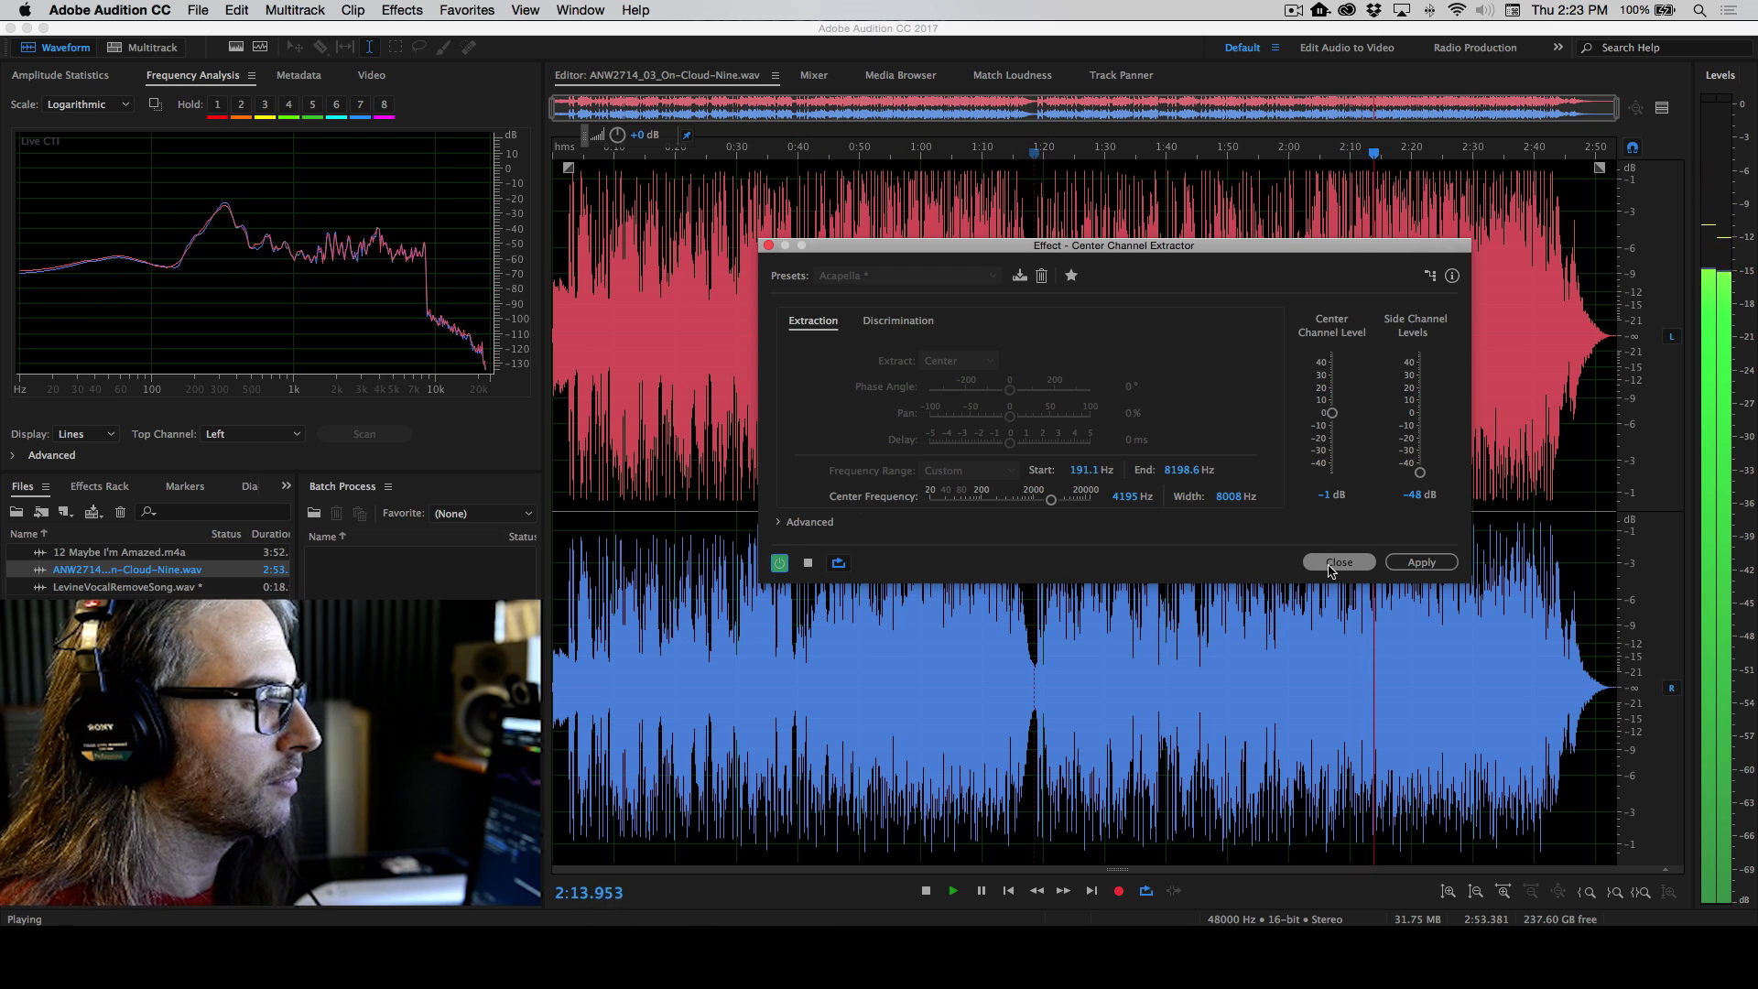
Set Crossover Bleed to 96.2% and Phase Discrimination to 3.9° in the discrimination settings while listening, and stop playback
click(904, 330)
drag(1038, 362, 1085, 366)
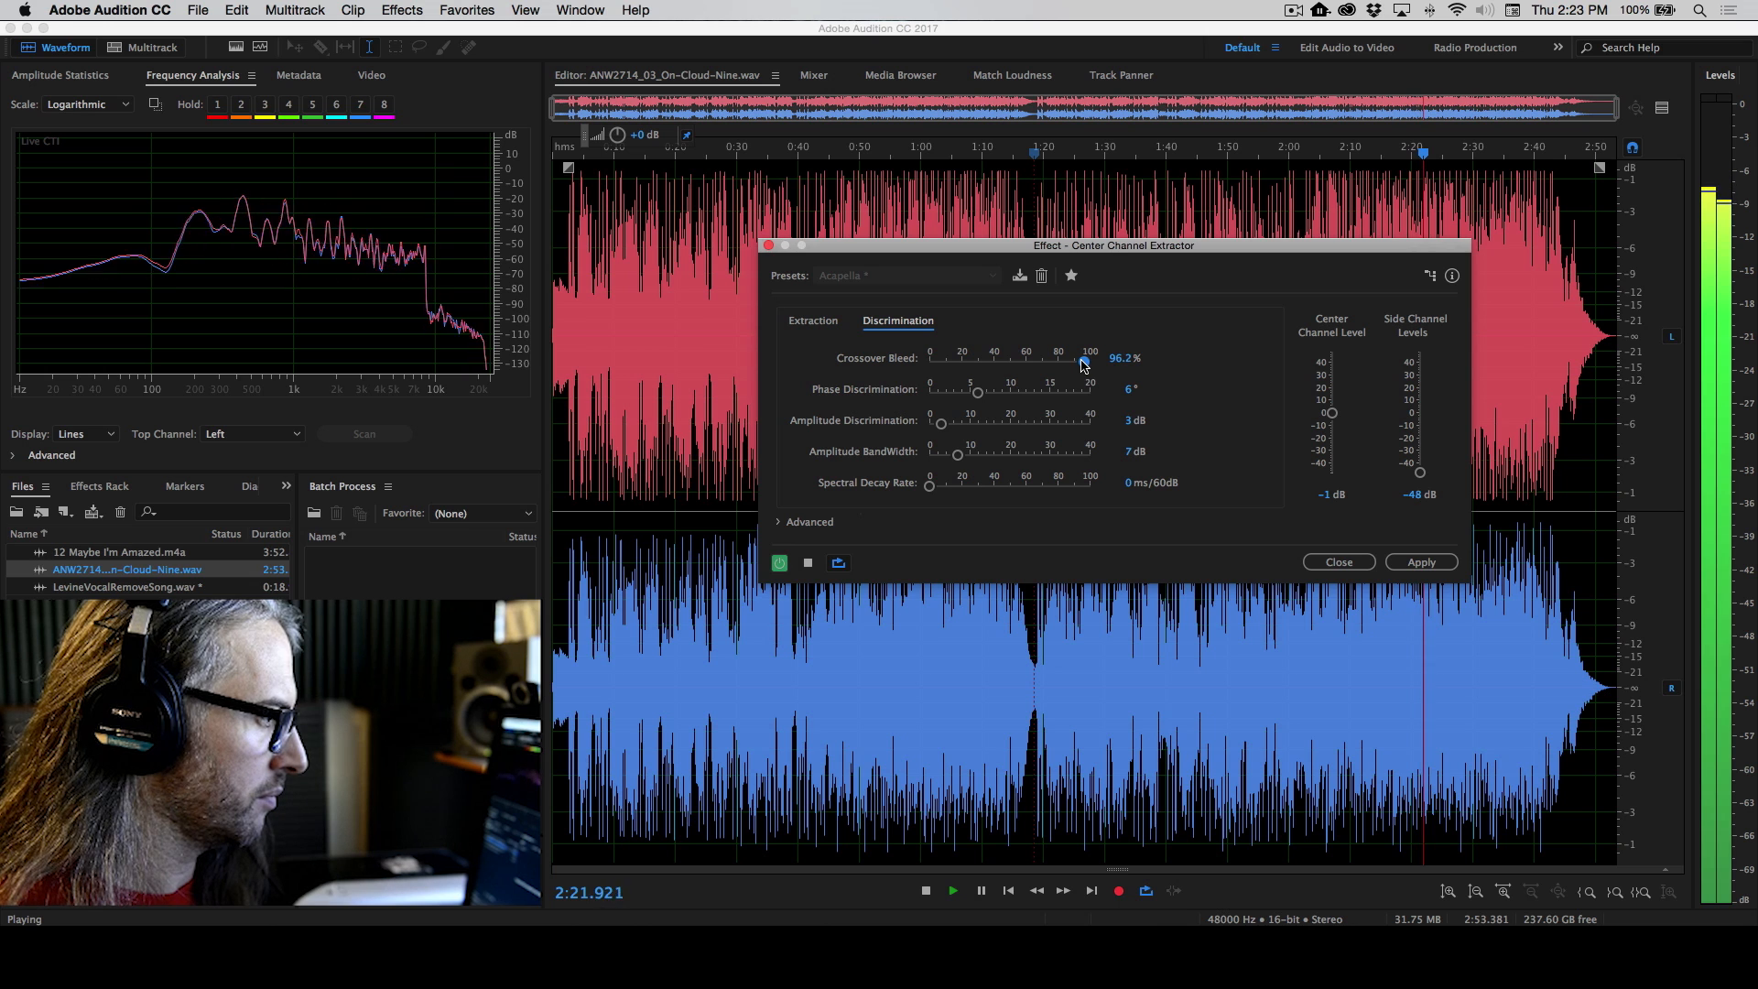
mouse_move(977, 392)
mouse_down()
mouse_move(1013, 392)
mouse_move(960, 394)
mouse_up()
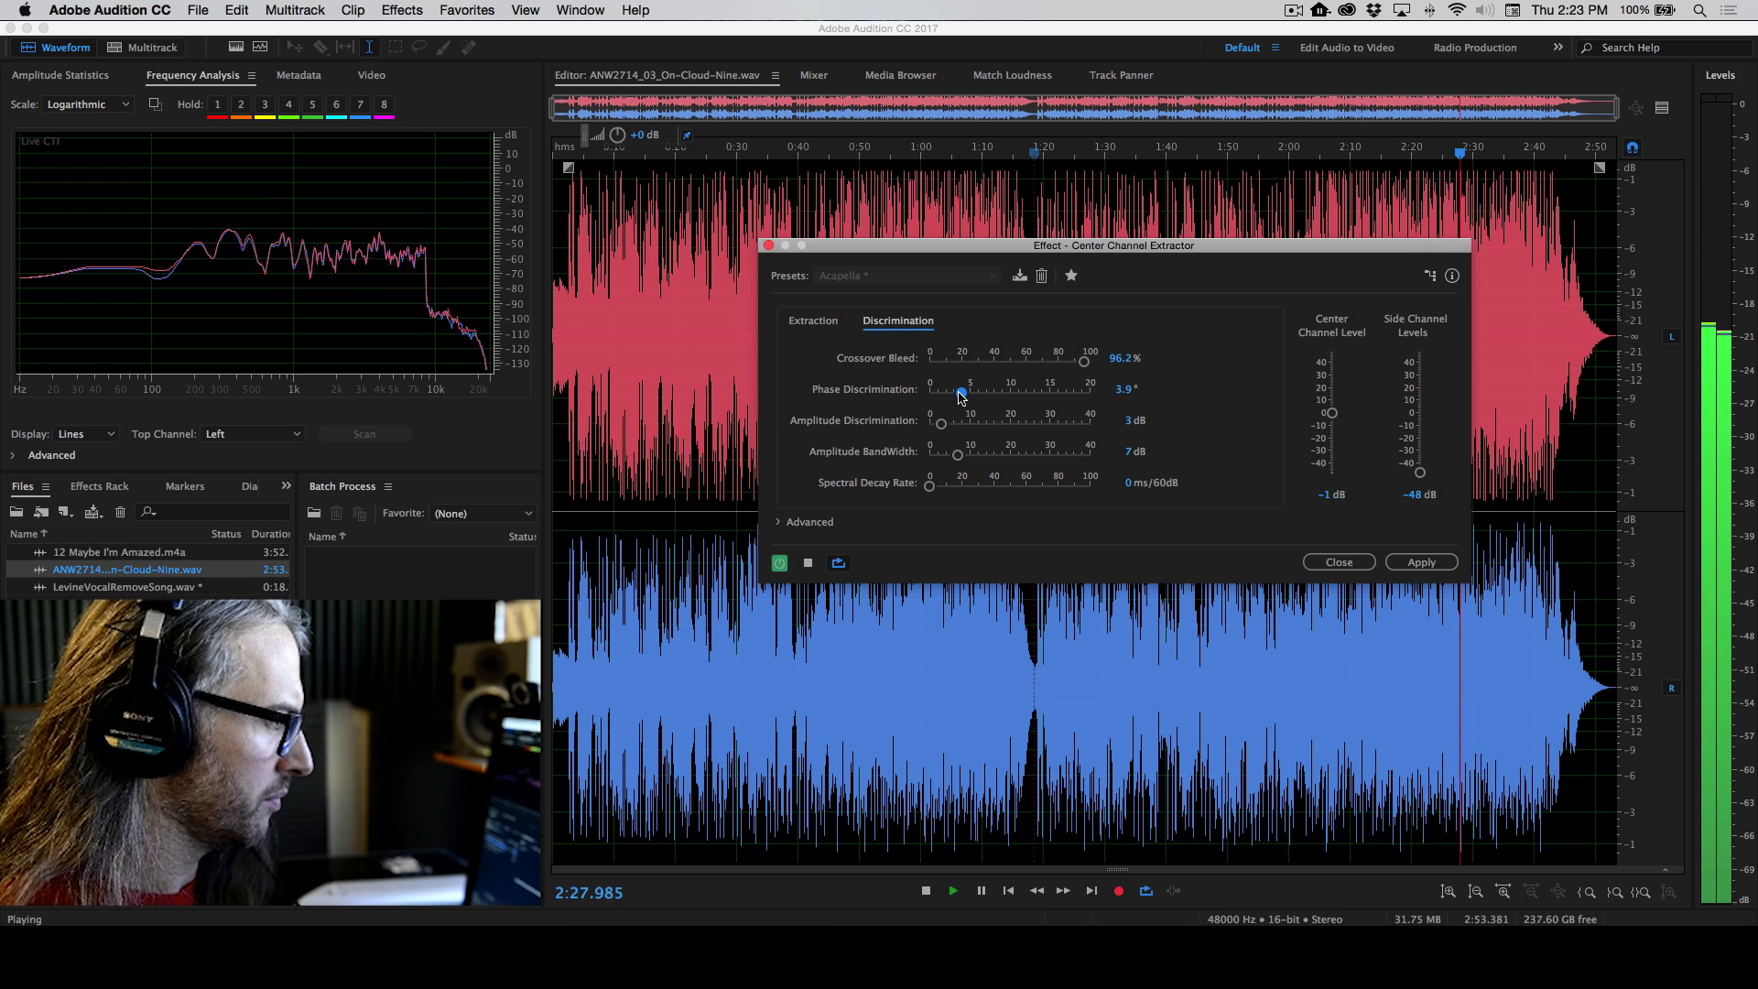
key(space)
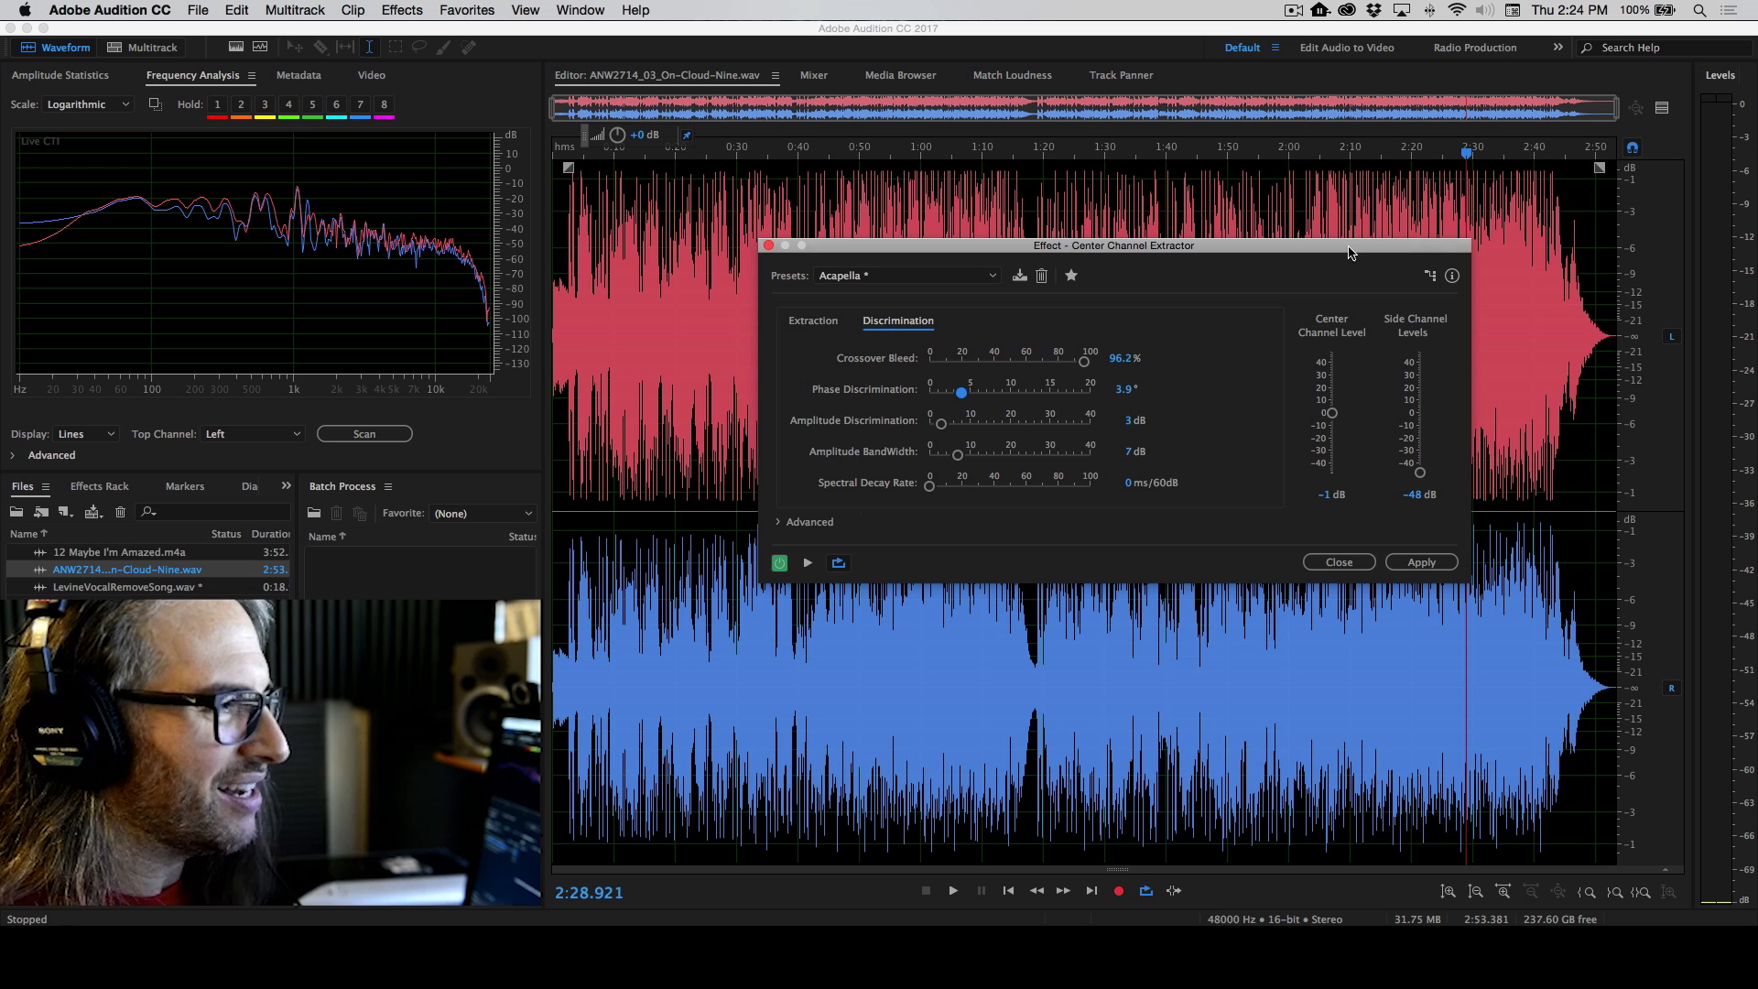
Preview the song from about 2:06, first bypassed and then with the adjusted vocal isolation enabled
click(1330, 154)
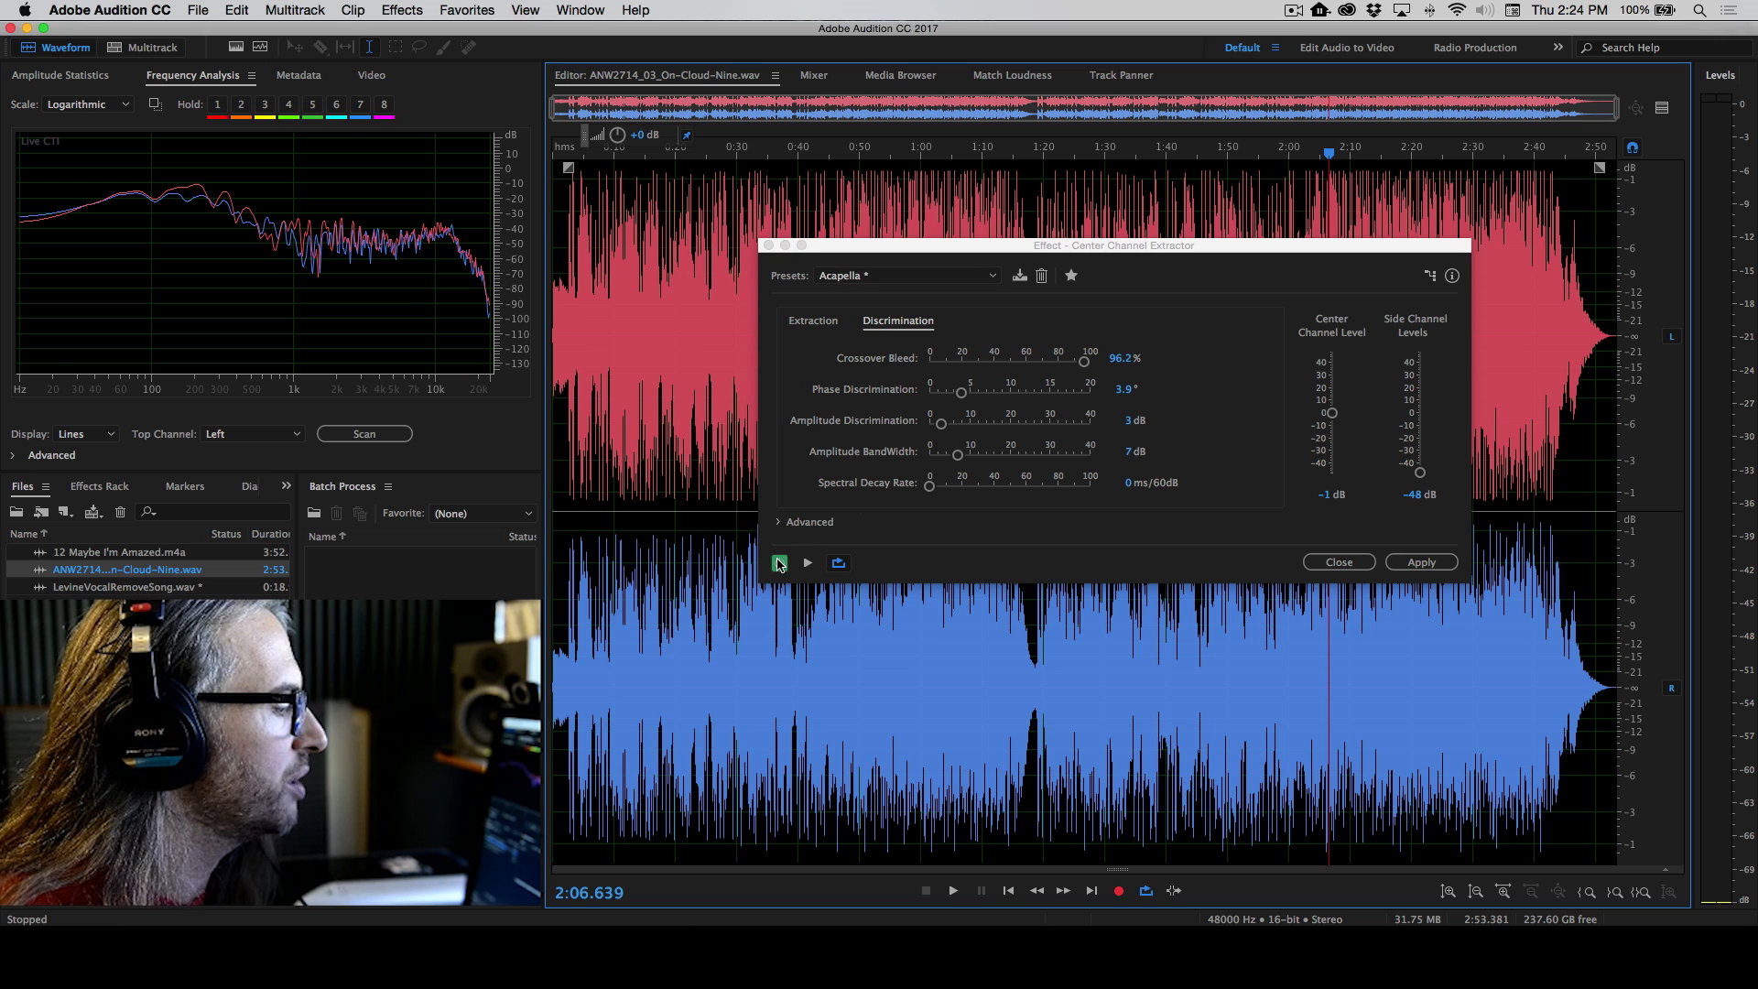
click(808, 562)
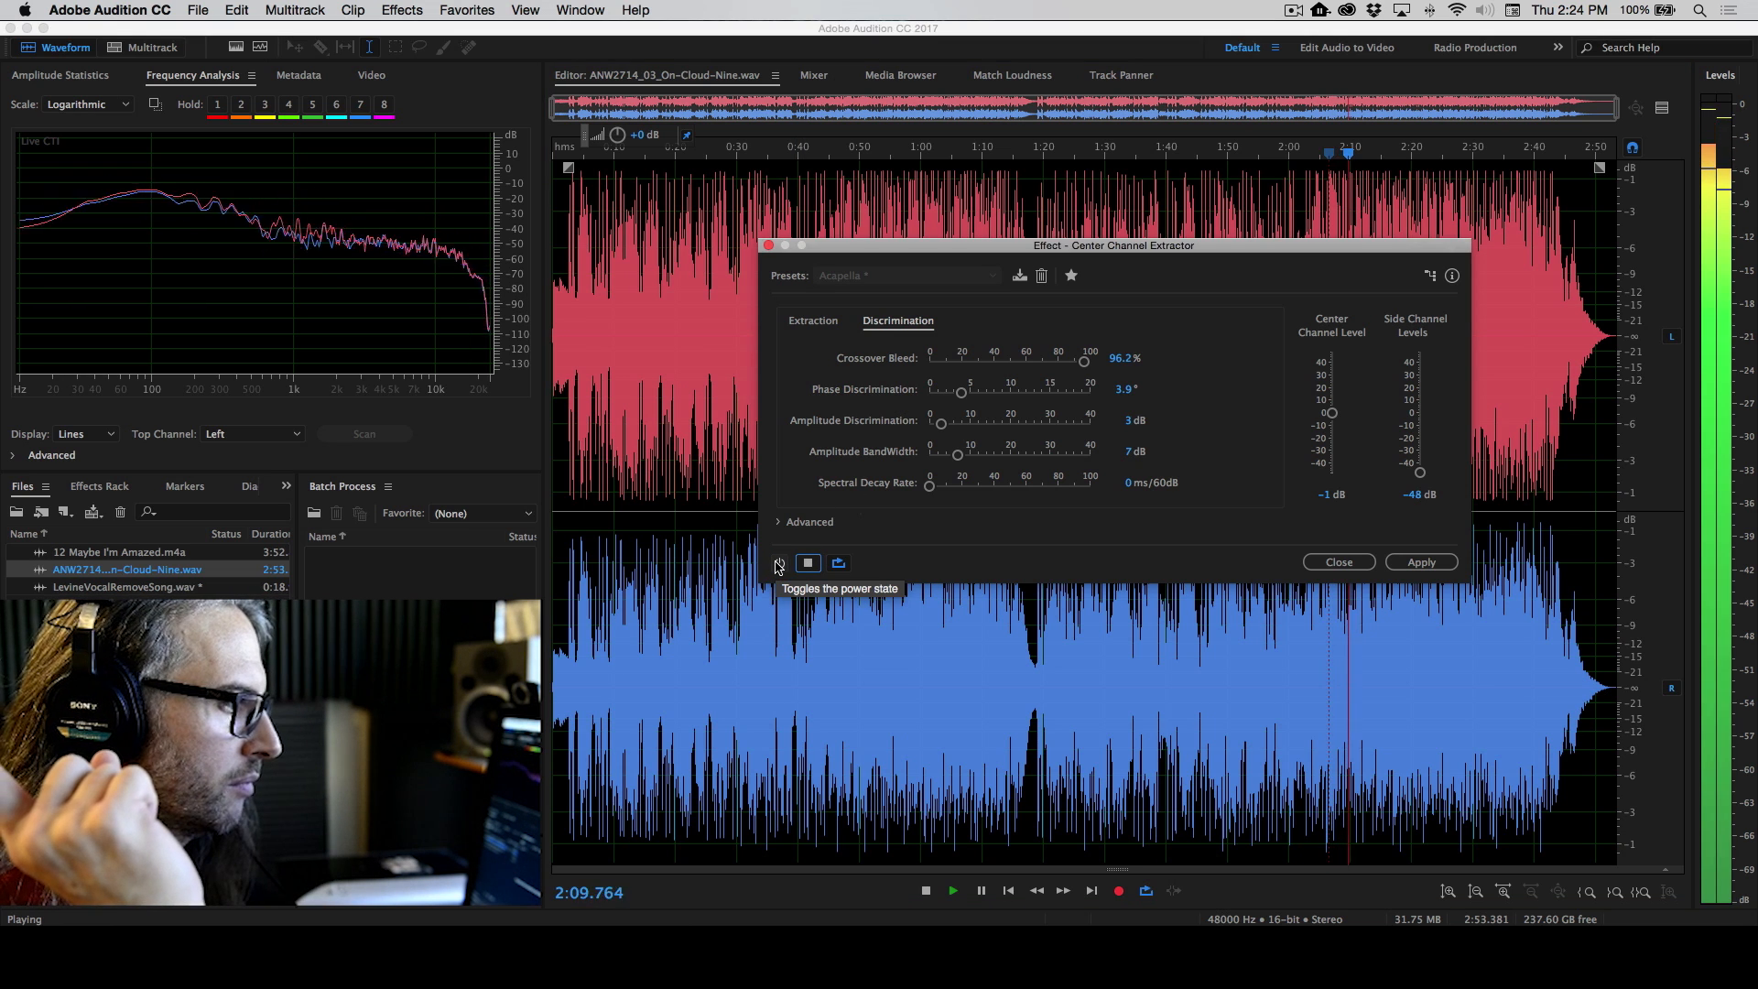
click(780, 564)
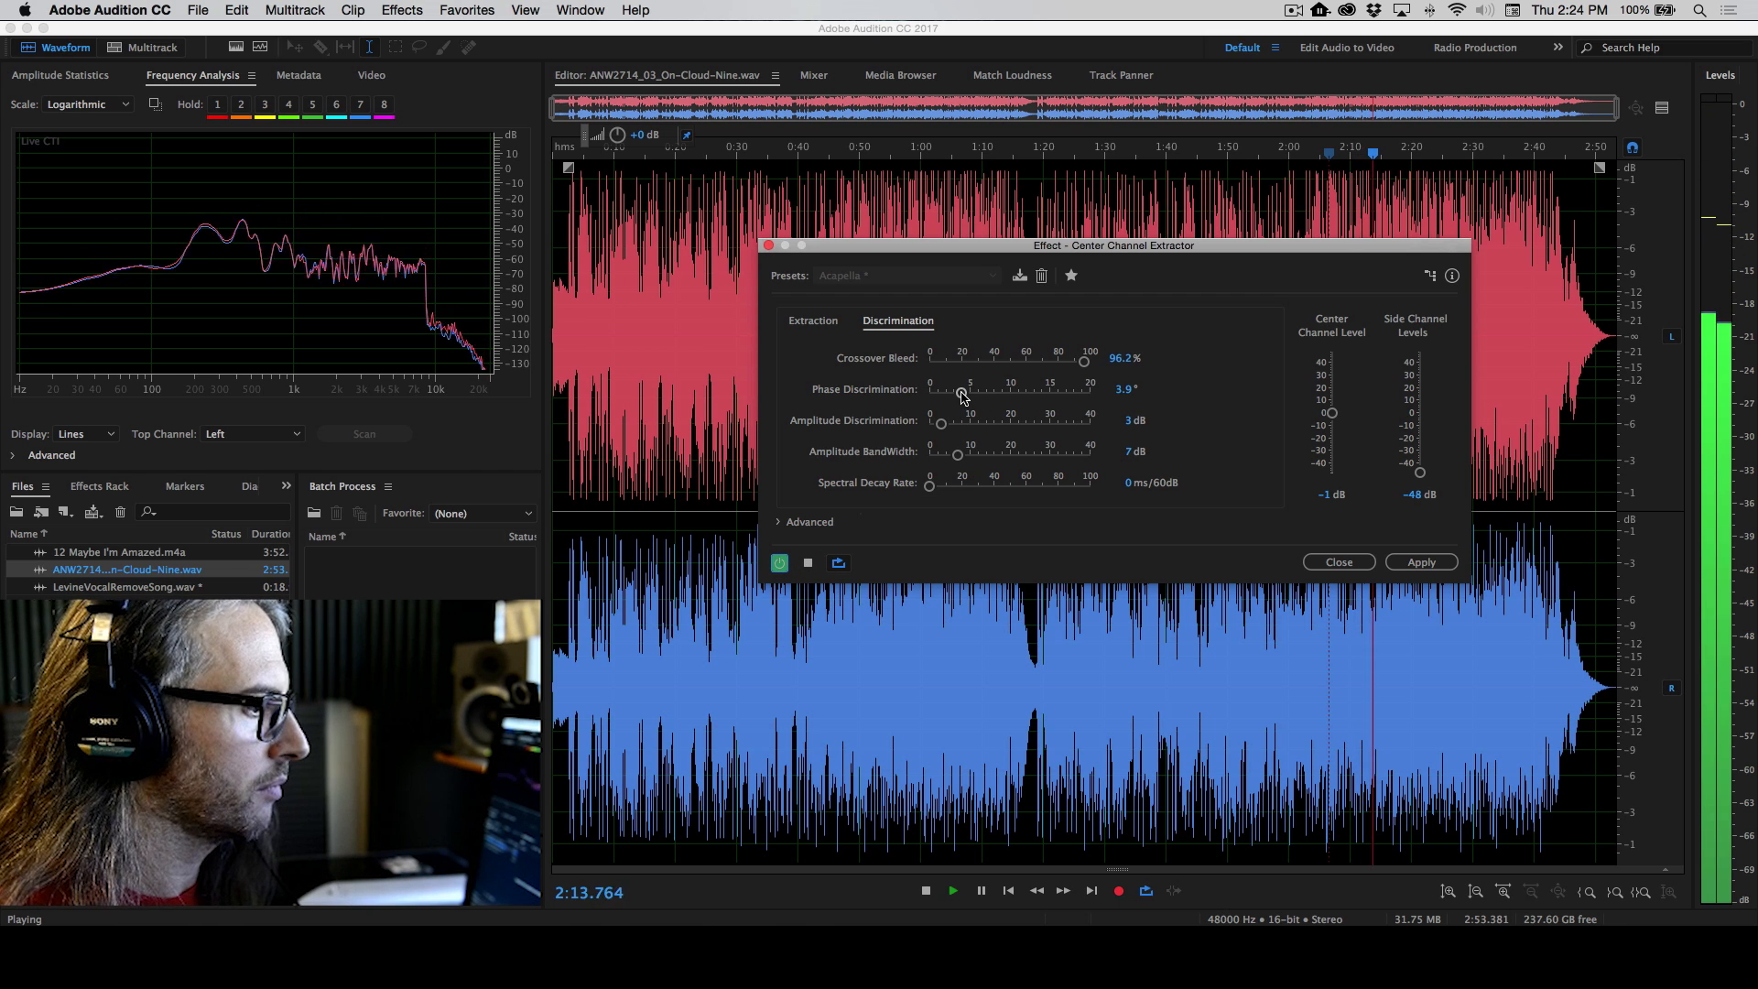
Raise the Center Channel Level to 2.7 dB and compare the processed vocals with the bypassed mix
drag(1334, 417, 1333, 407)
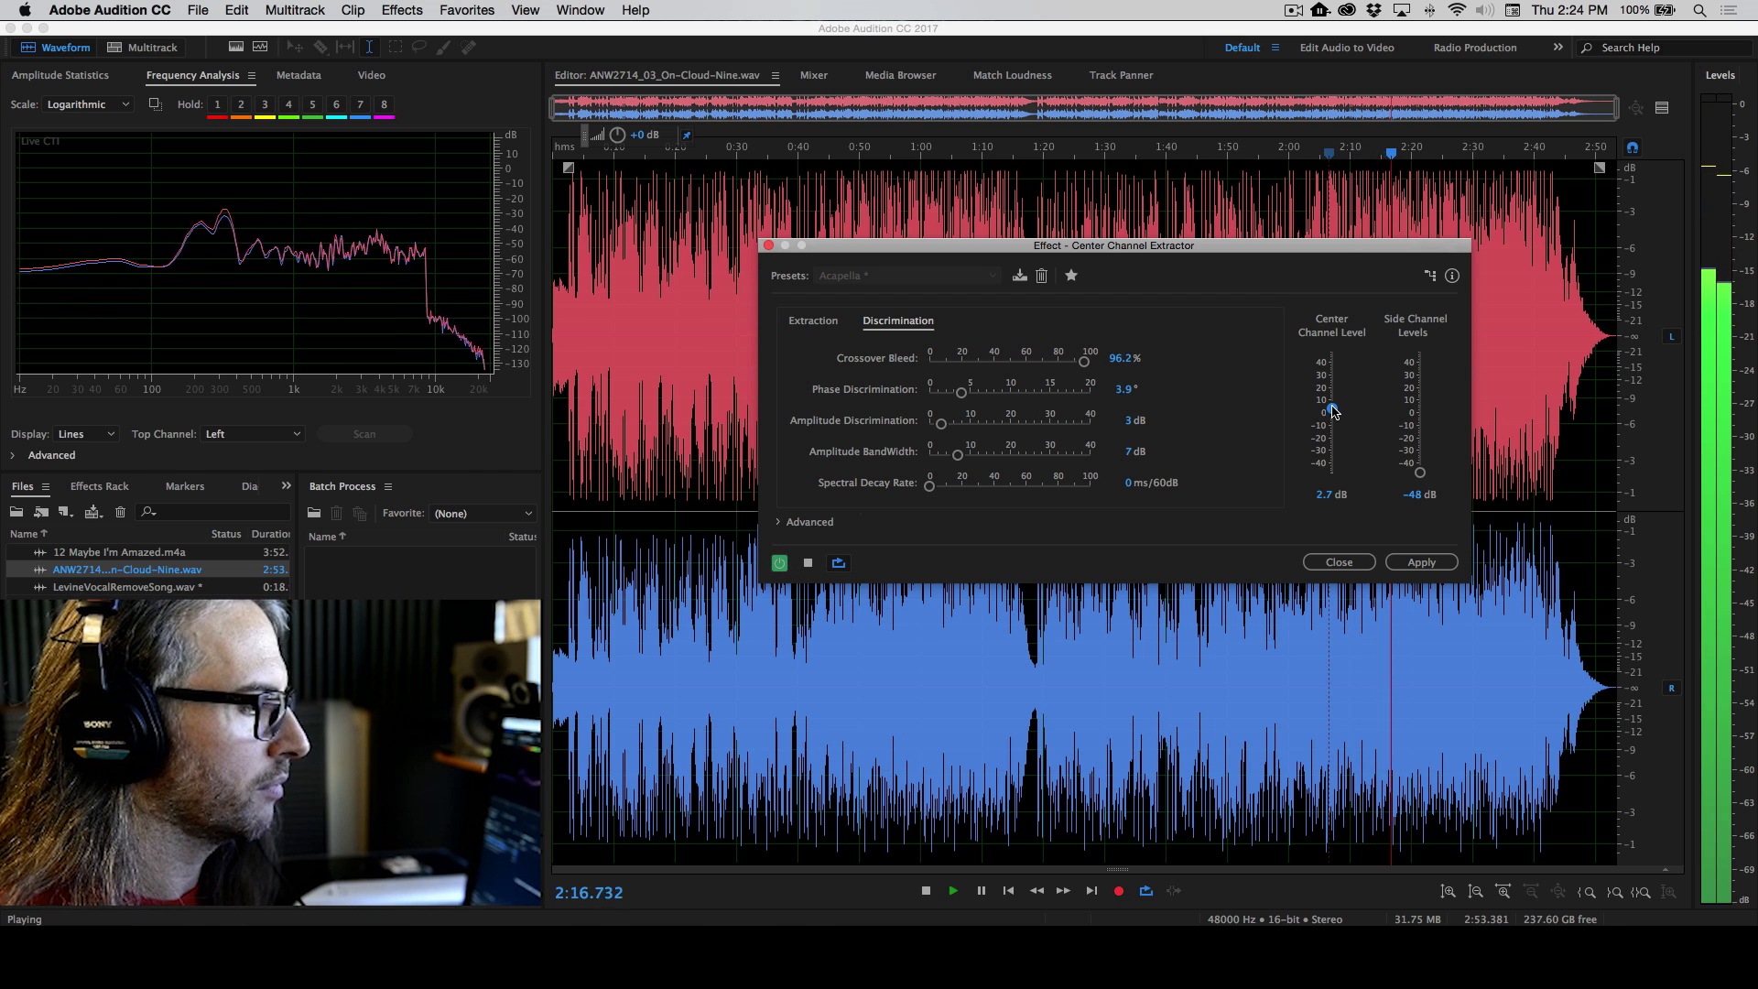
click(780, 563)
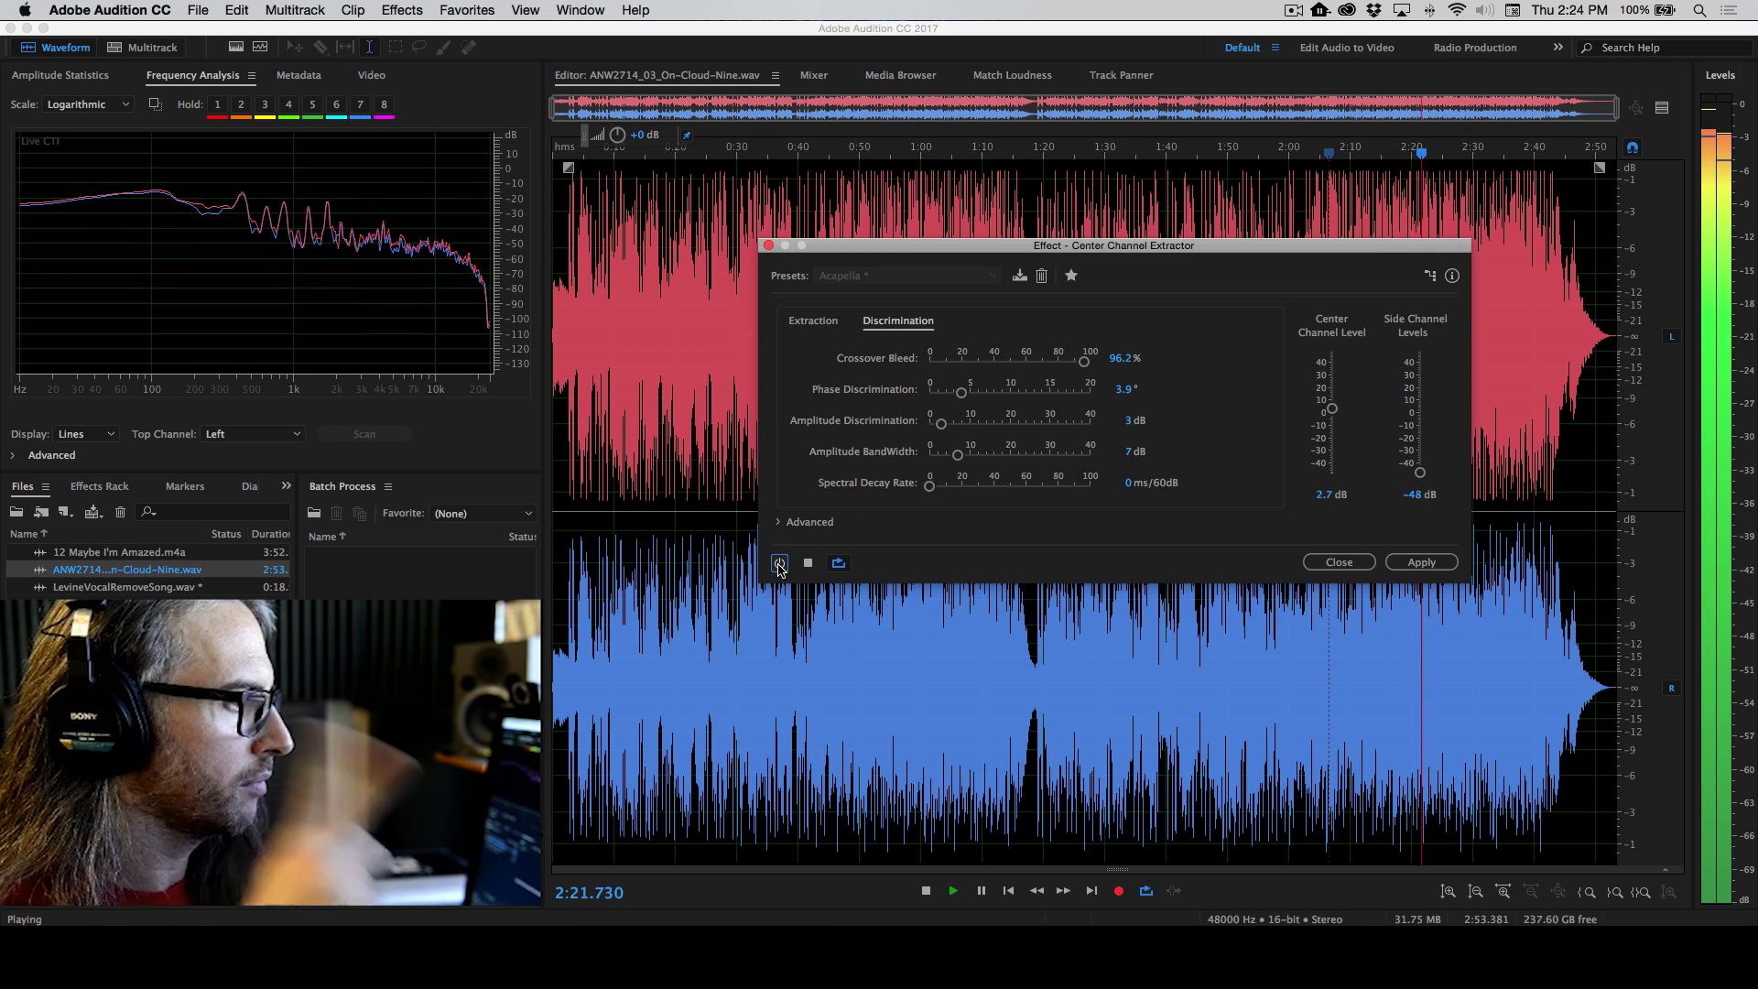
click(779, 563)
Stop the preview and close the Center Channel Extractor without applying it
click(808, 563)
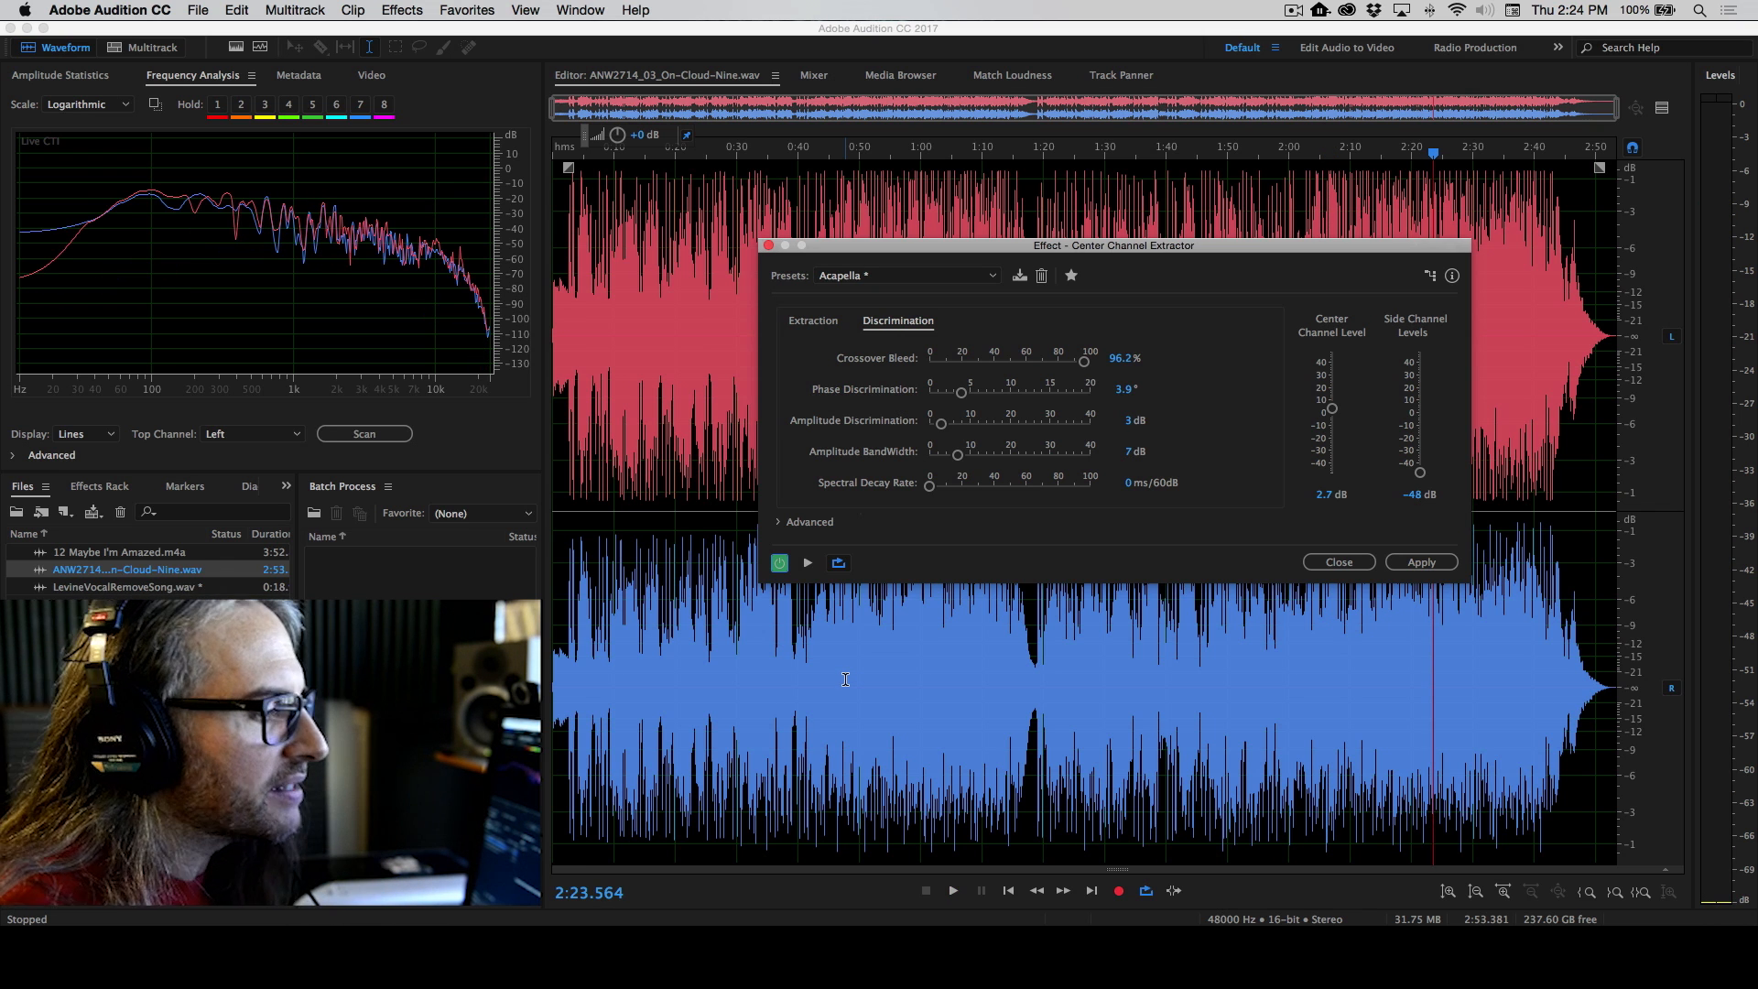
click(1346, 564)
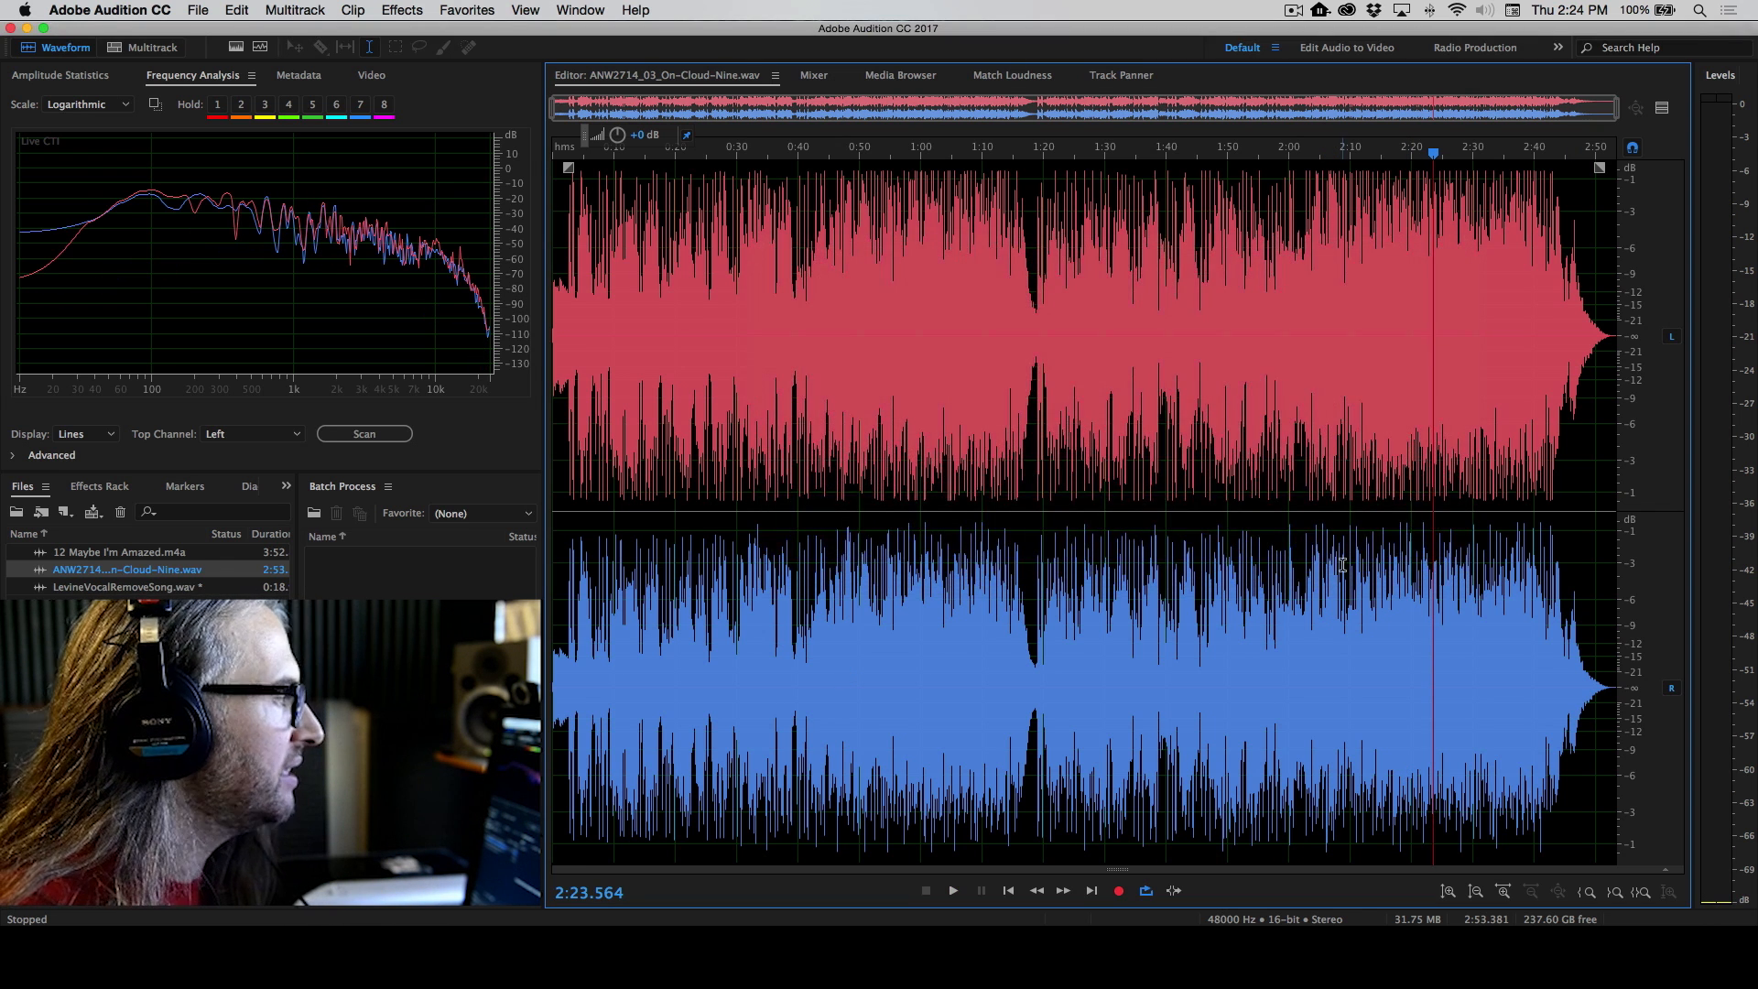